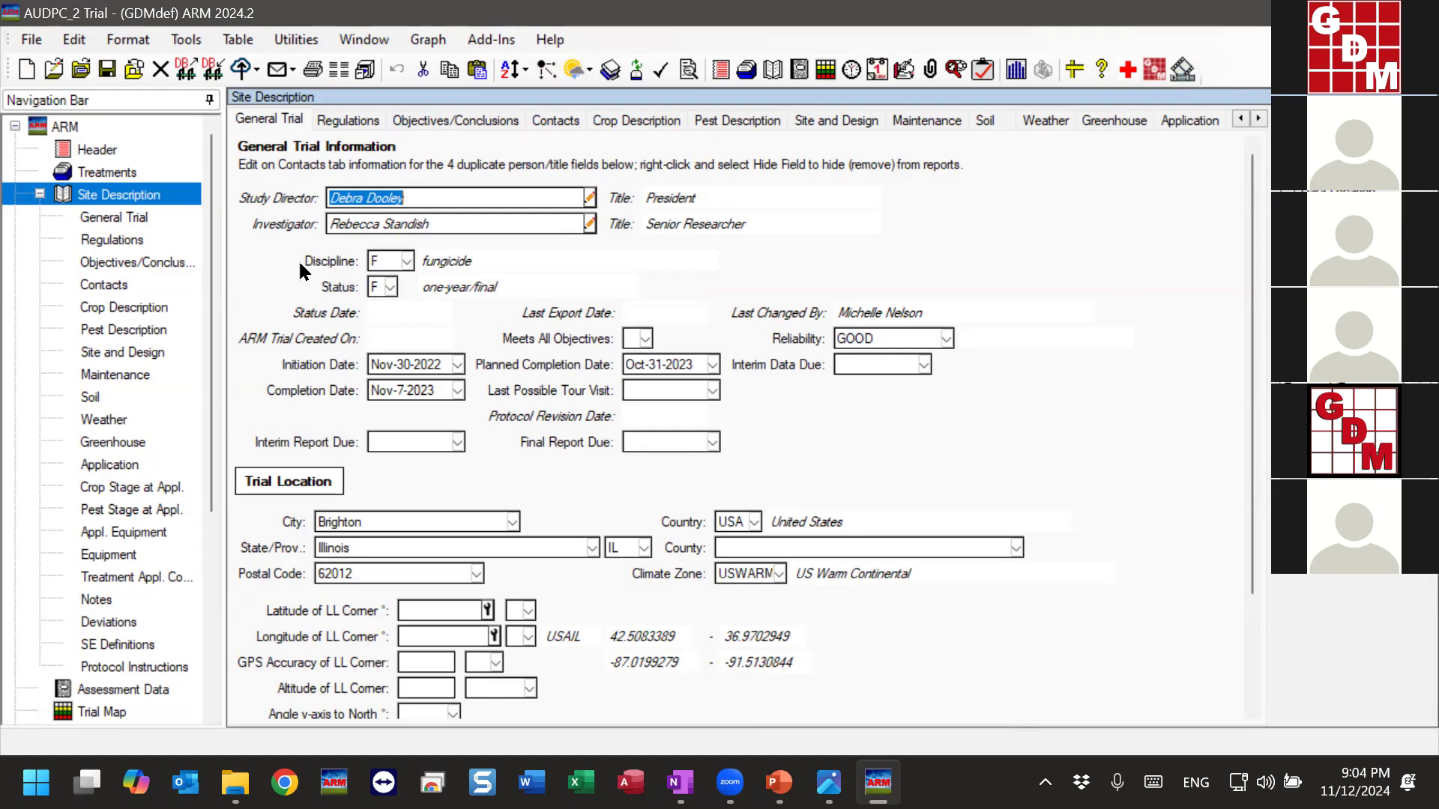
Open the print reports dialog and preview the trial's Site Description Standard Form at 100% zoom, examining the general trial information.
{"action": "left_click", "coordinate": [33, 40]}
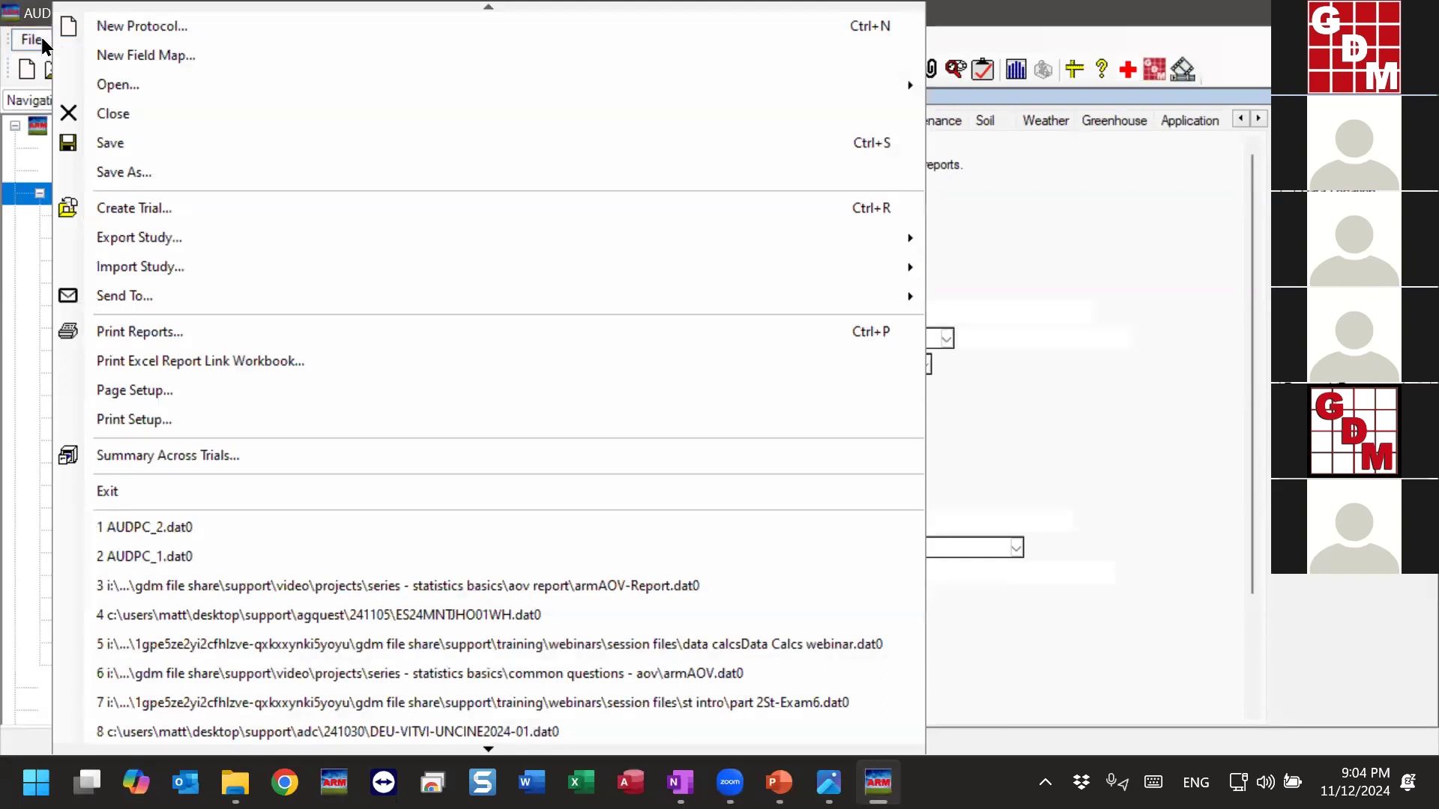
{"action": "left_click", "coordinate": [114, 339]}
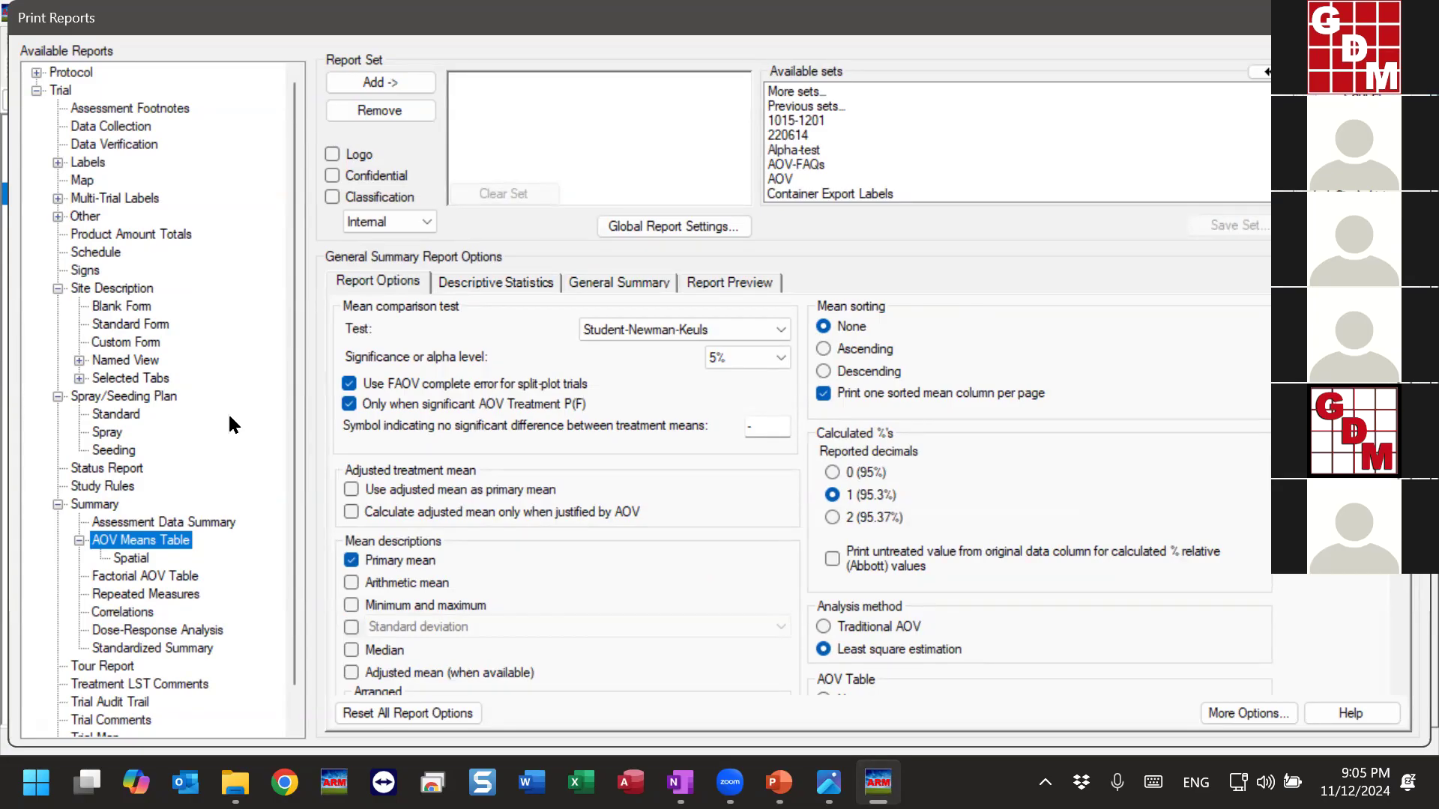
{"action": "left_click", "coordinate": [123, 292]}
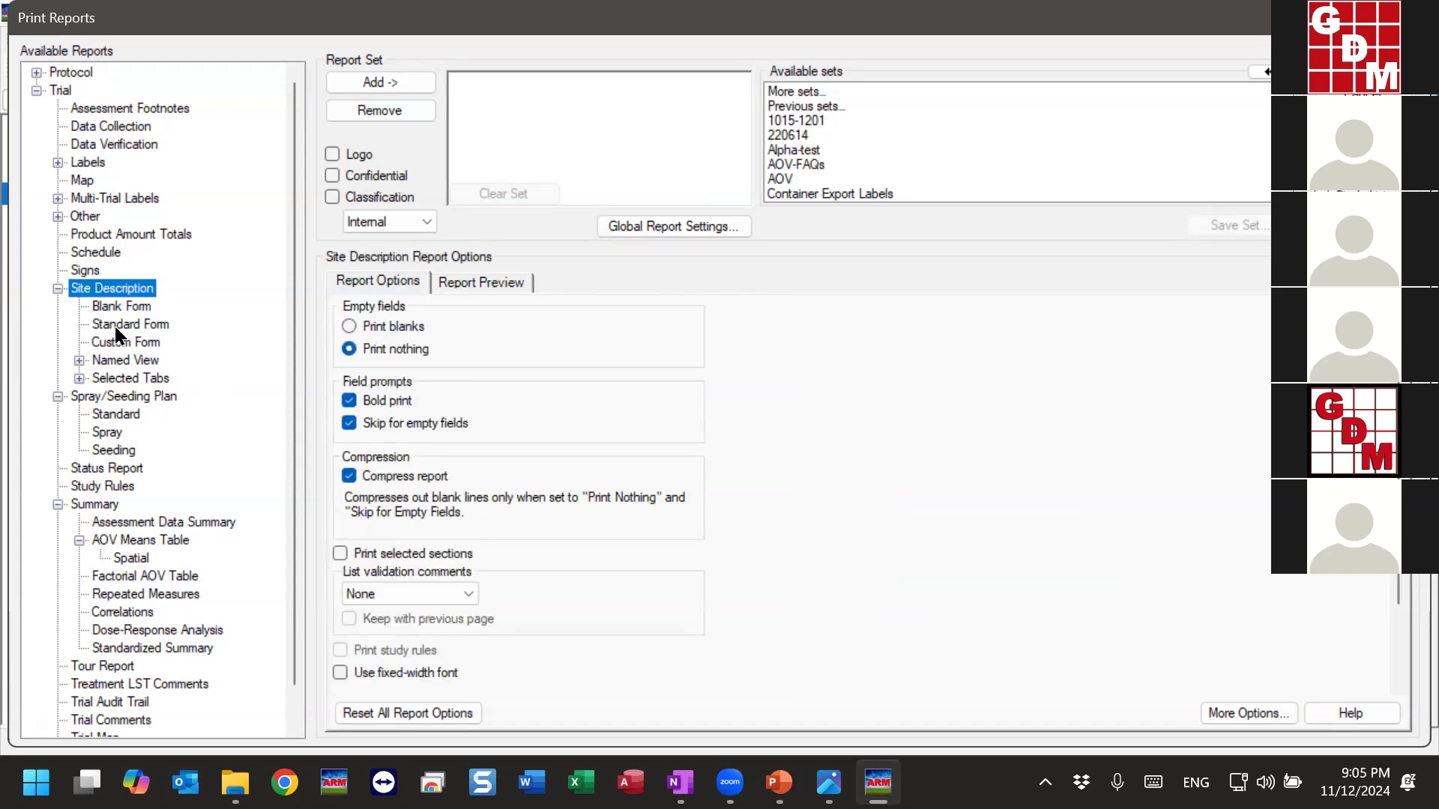
{"action": "left_click", "coordinate": [141, 329]}
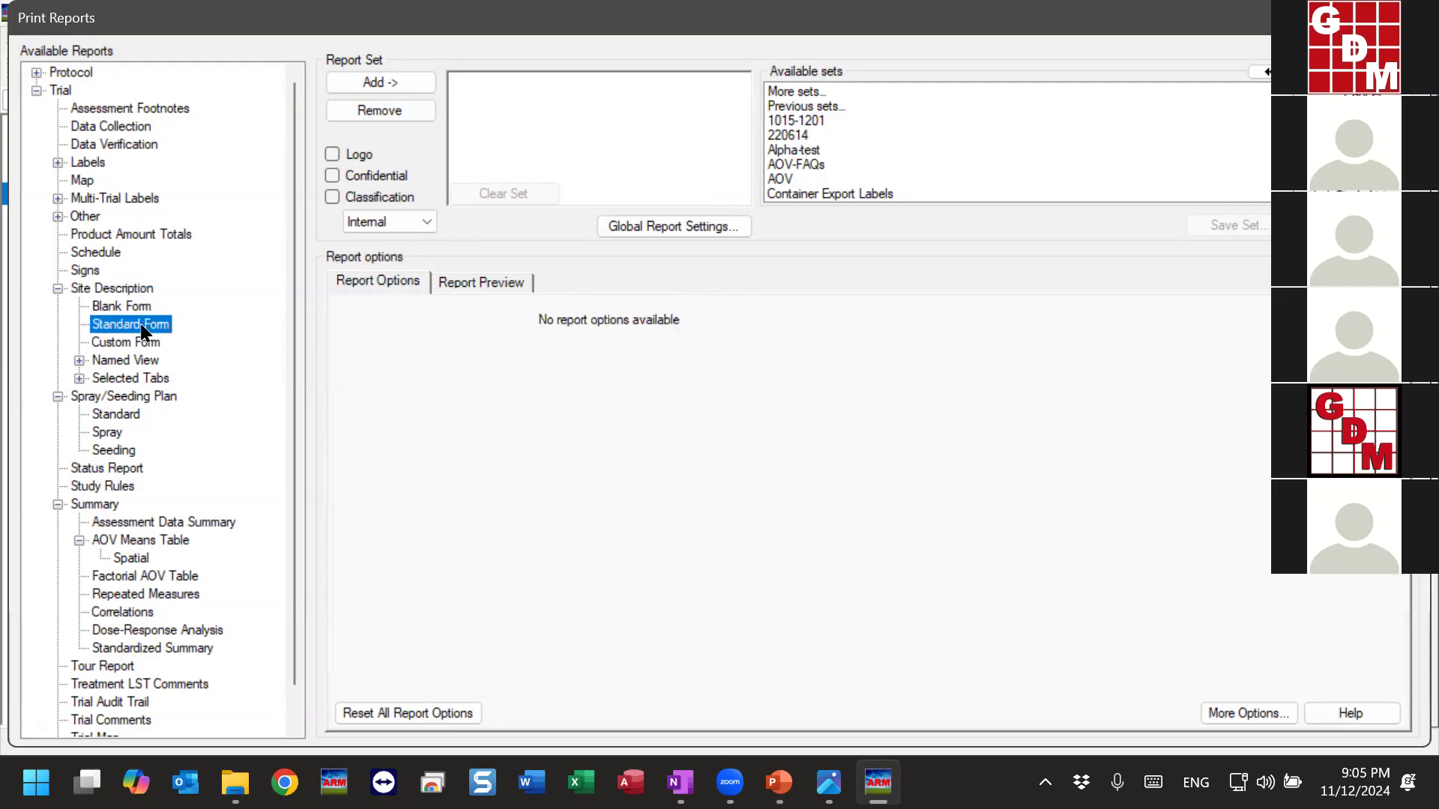
{"action": "left_click", "coordinate": [473, 283]}
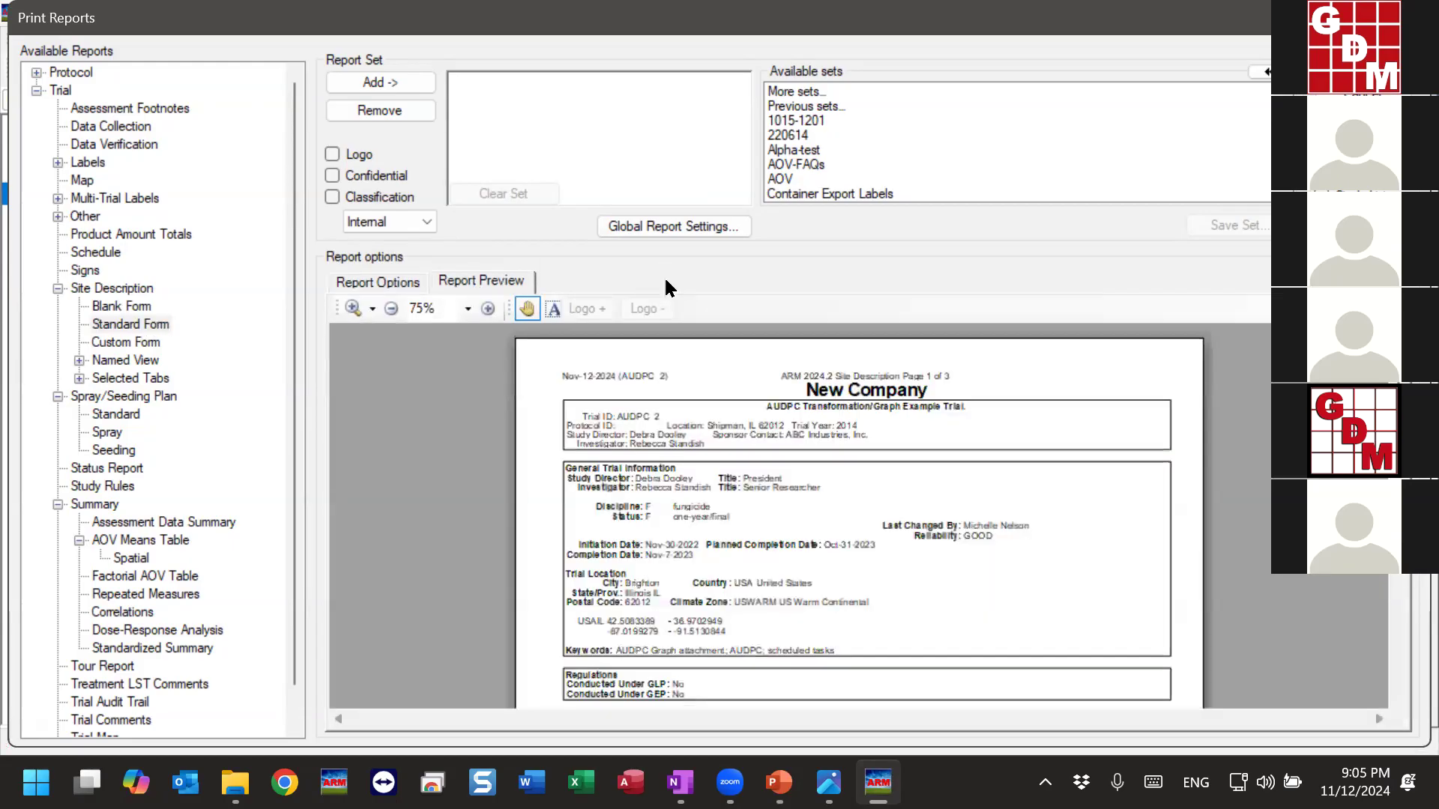
{"action": "left_click", "coordinate": [488, 309]}
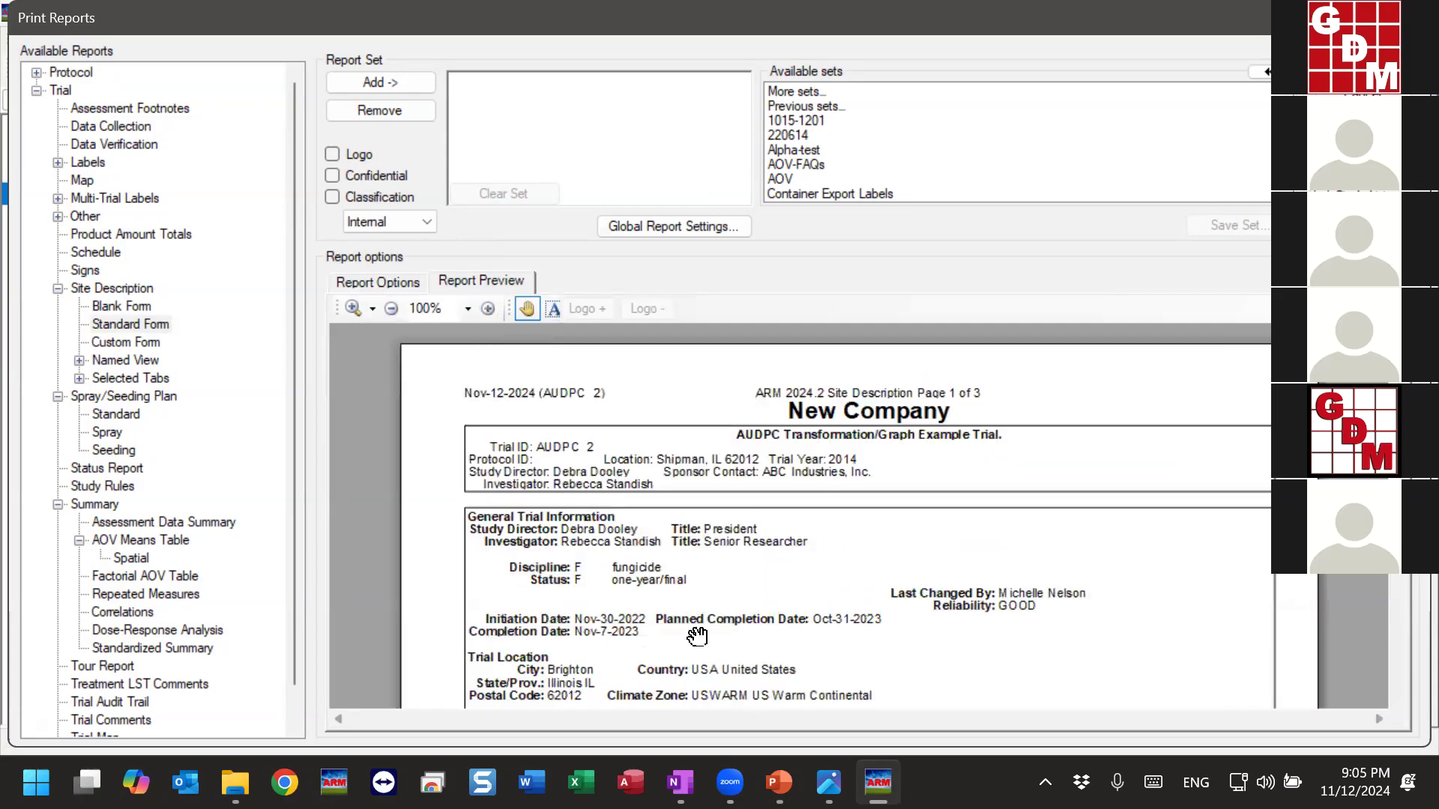
{"action": "left_click_drag", "start_coordinate": [697, 636], "coordinate": [703, 480]}
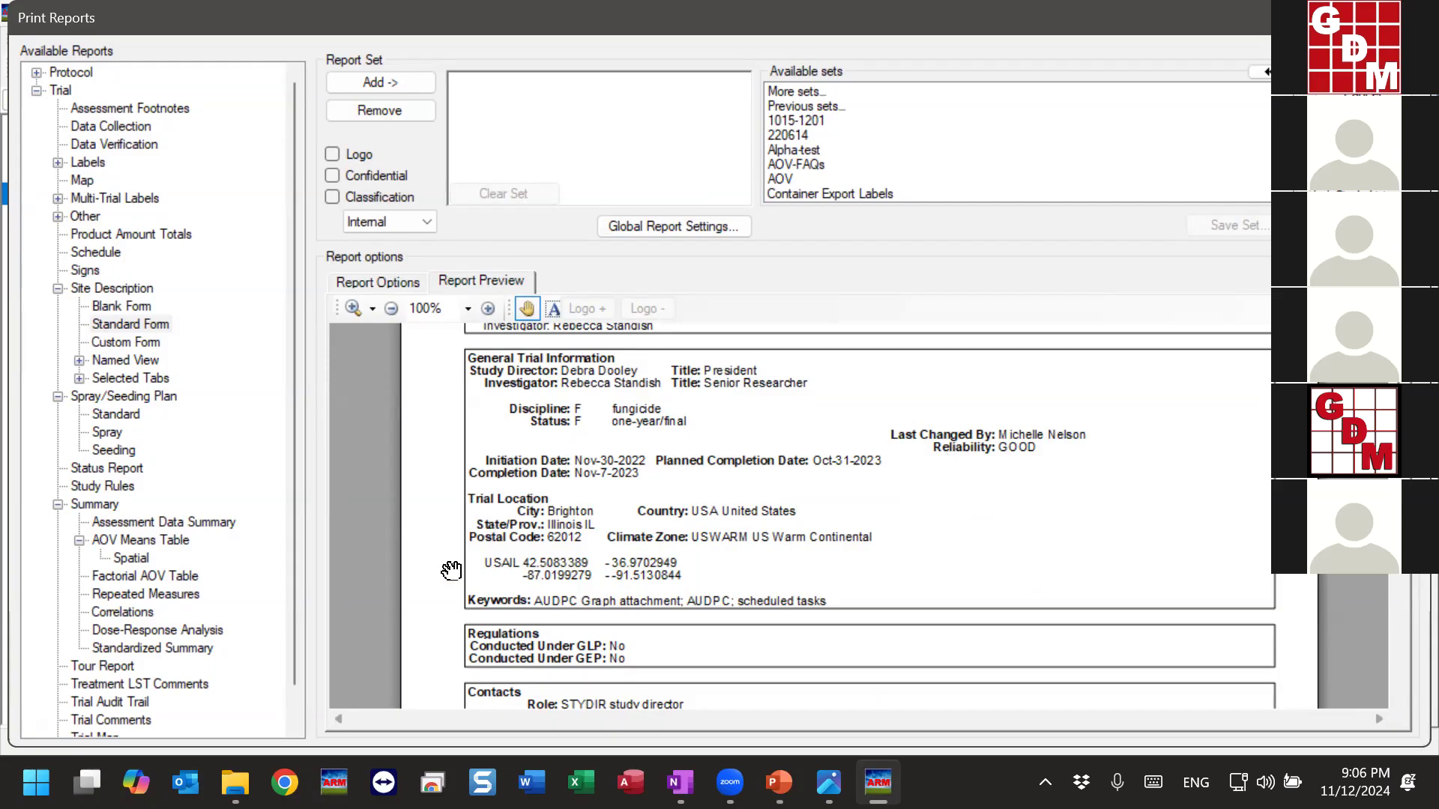
Preview the Trial Map report and examine its treatment descriptions and plot layout.
{"action": "scroll", "coordinate": [298, 727], "scroll_direction": "down", "scroll_amount": 1}
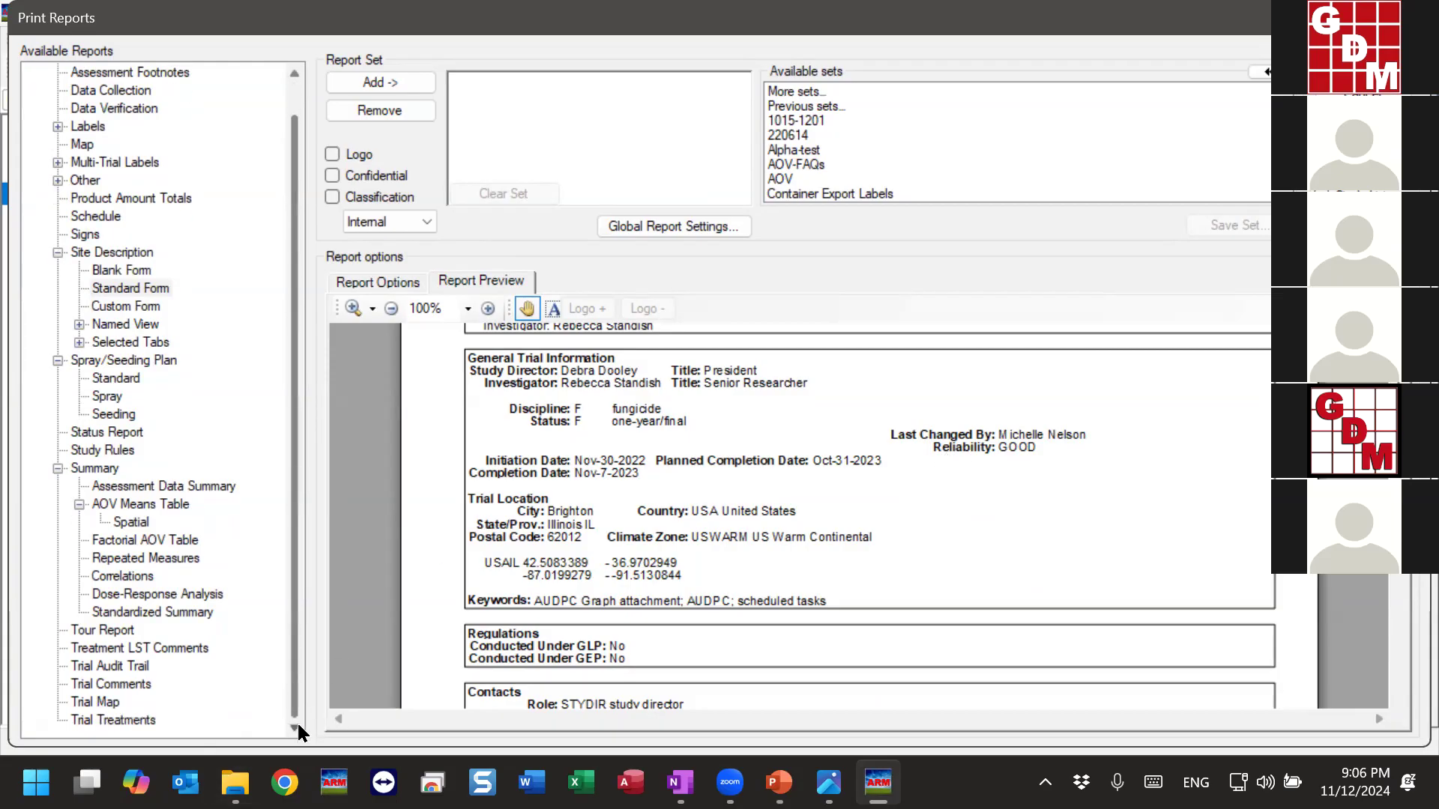
{"action": "left_click", "coordinate": [113, 702]}
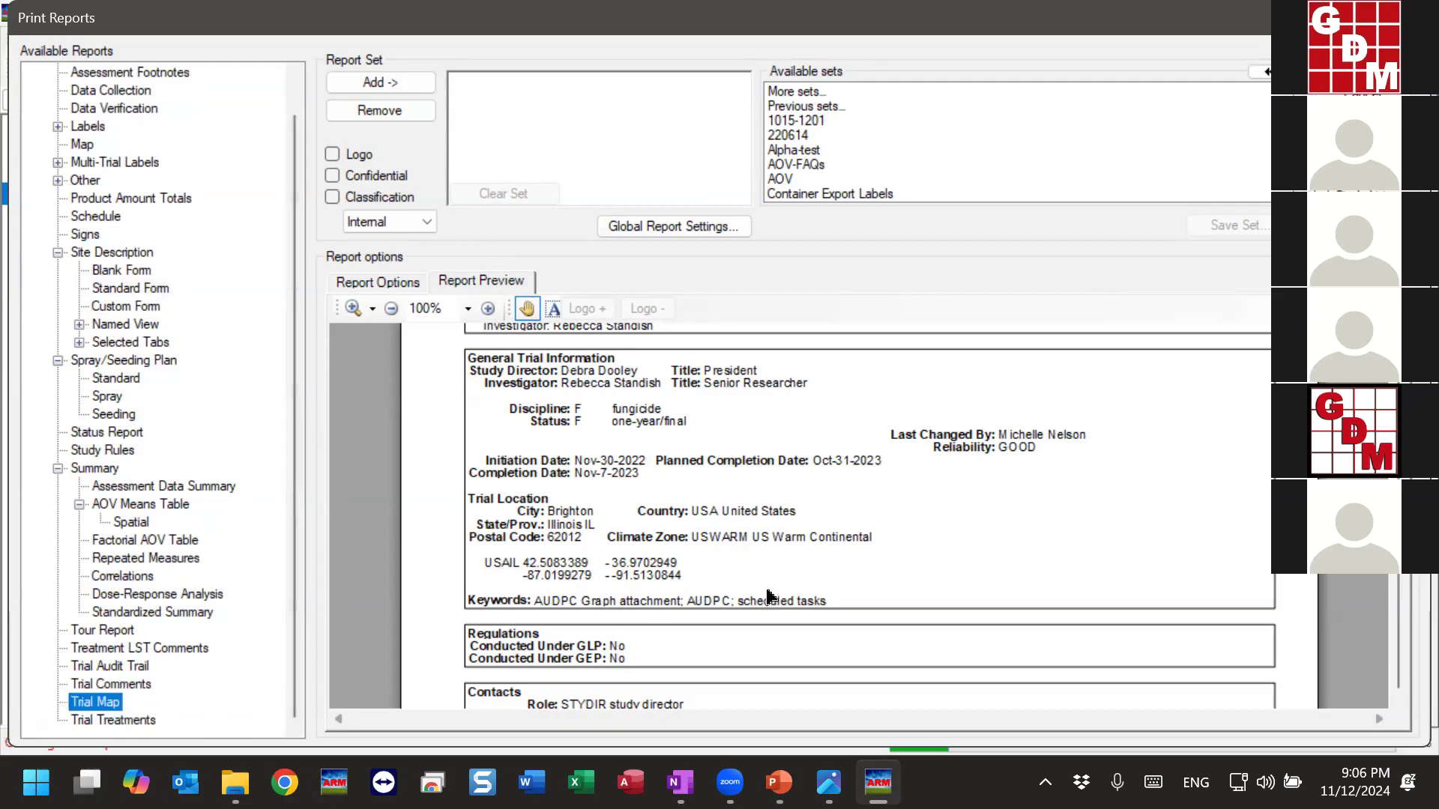
{"action": "scroll", "coordinate": [770, 587], "scroll_direction": "down", "scroll_amount": 5}
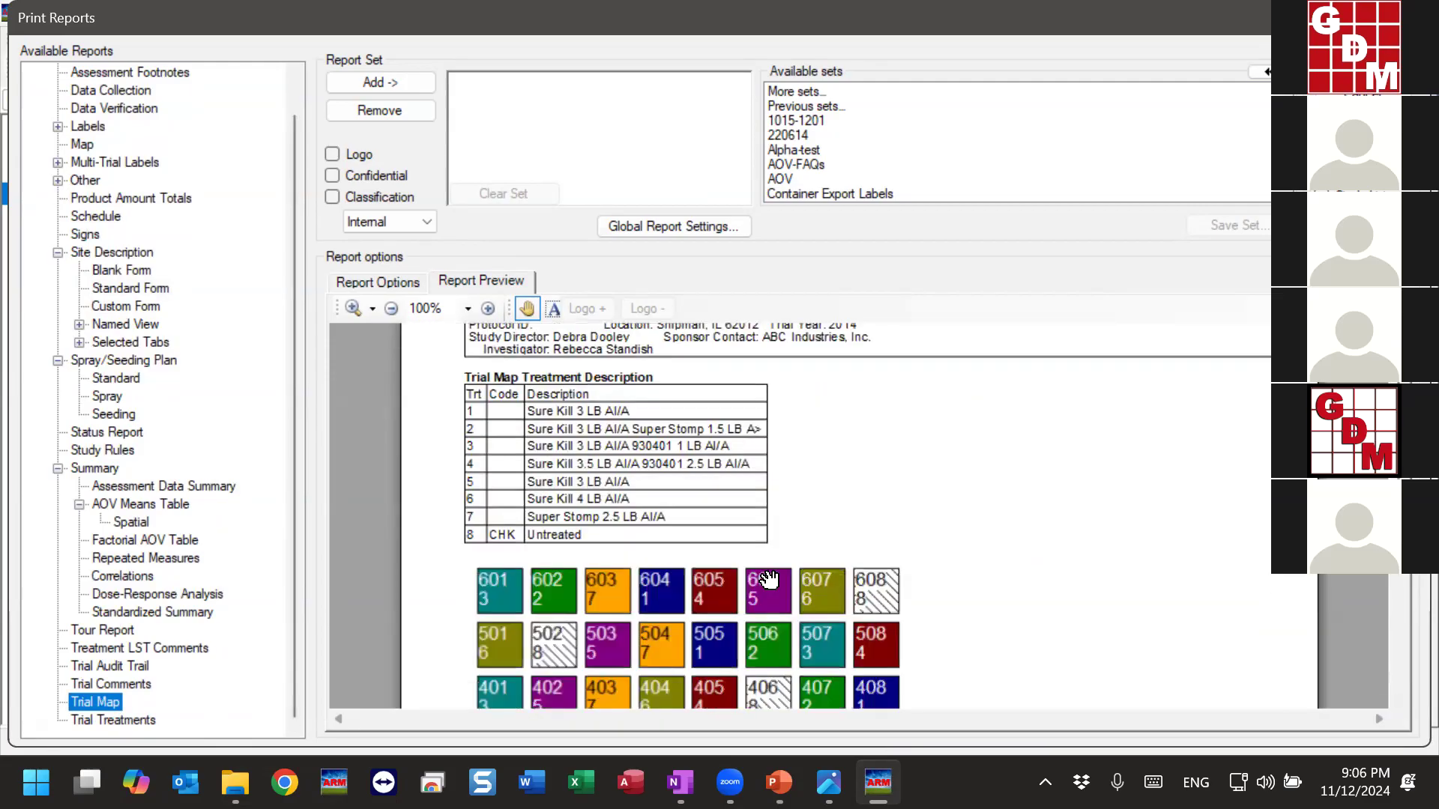
{"action": "scroll", "coordinate": [1004, 521], "scroll_direction": "up", "scroll_amount": 3}
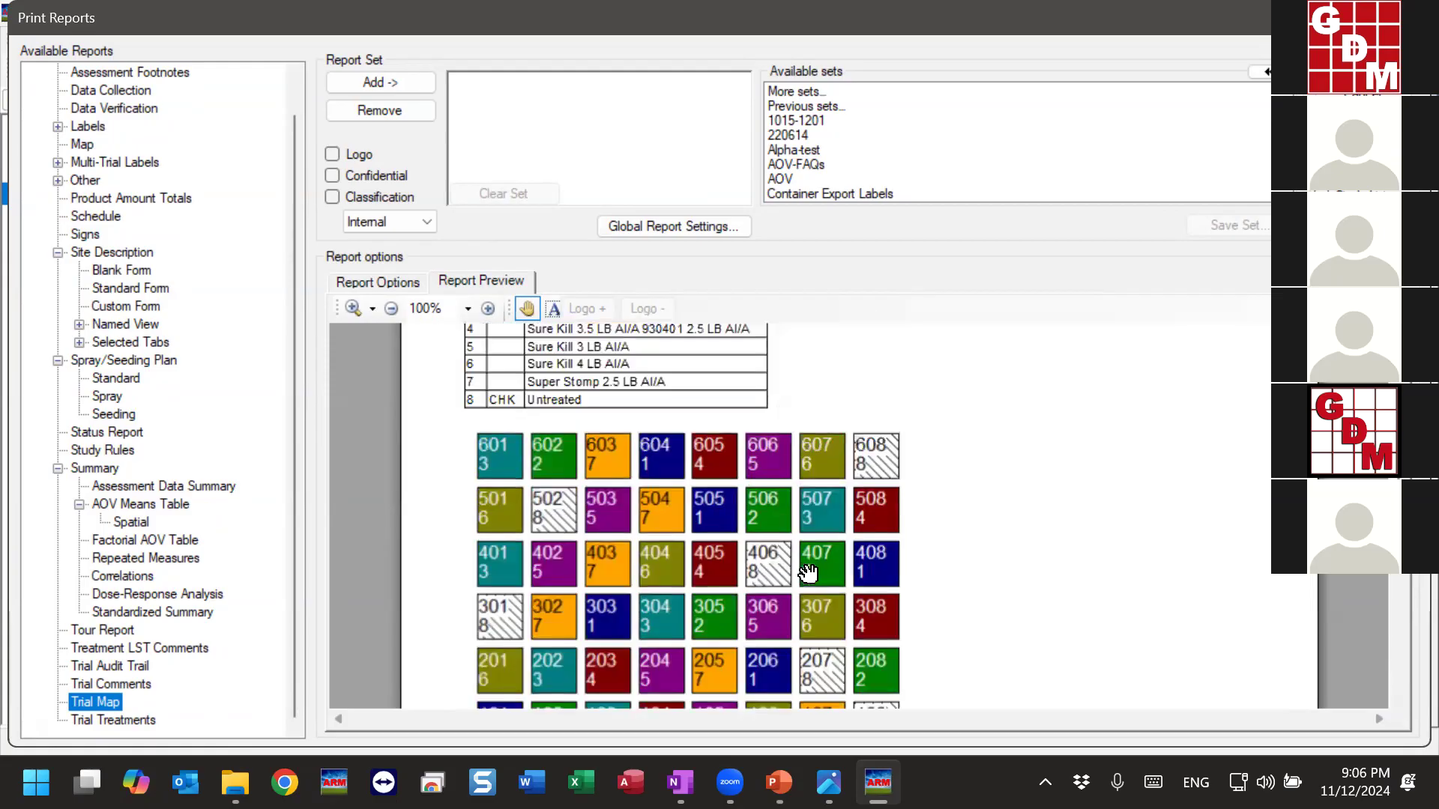
Preview the Trial Treatments report and examine the treatment table and required product quantities.
{"action": "left_click", "coordinate": [141, 720]}
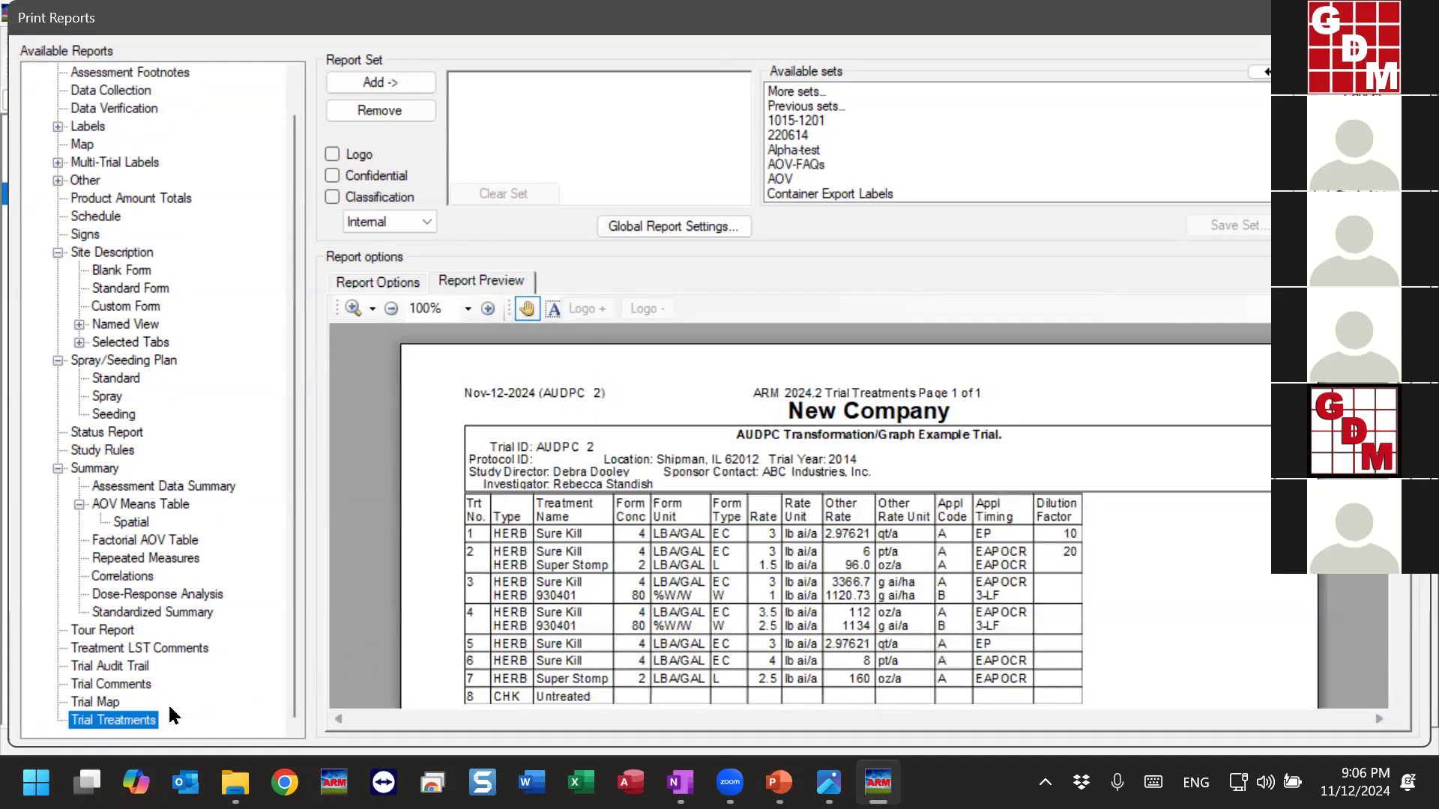
{"action": "scroll", "coordinate": [1394, 697], "scroll_direction": "down", "scroll_amount": 1}
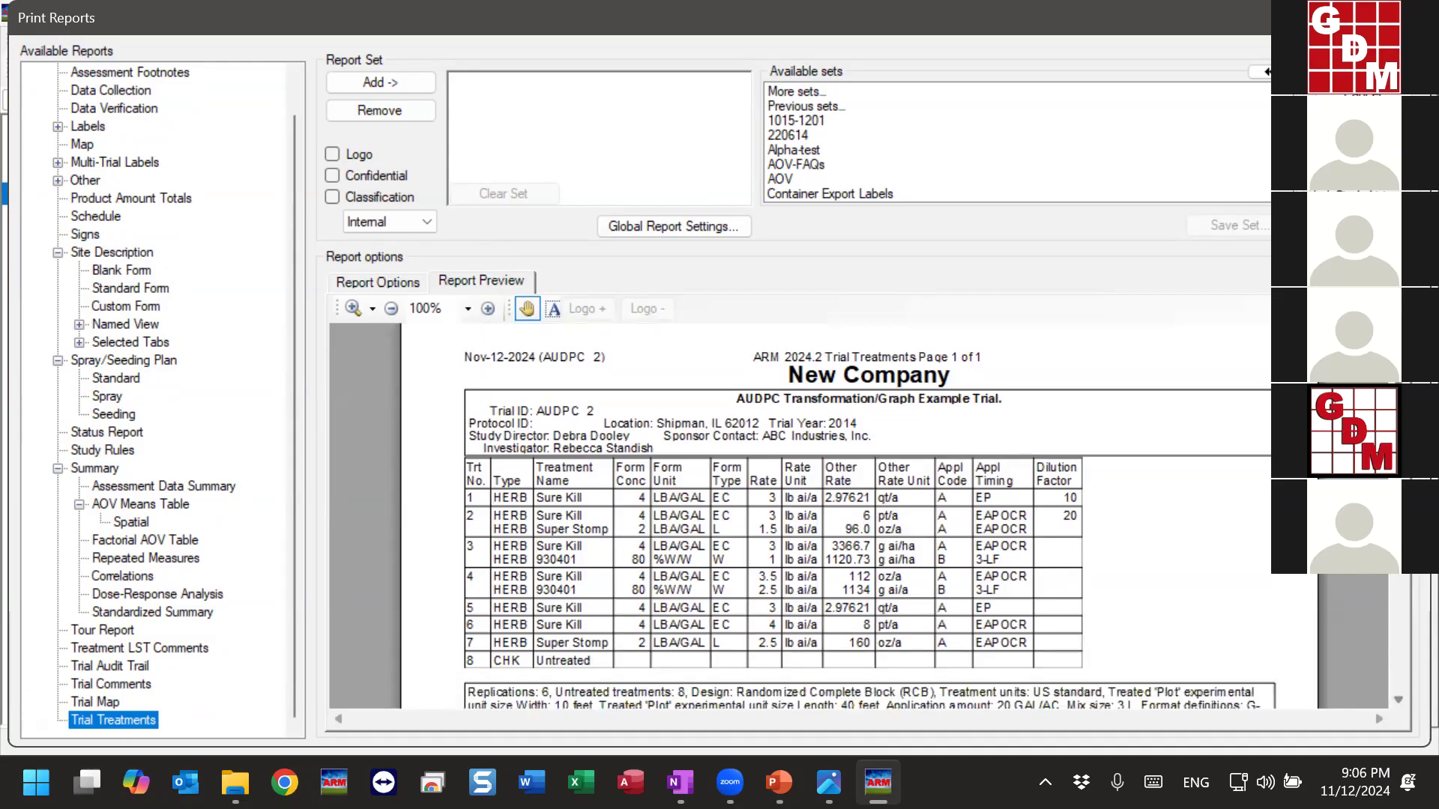
{"action": "scroll", "coordinate": [839, 517], "scroll_direction": "down", "scroll_amount": 8}
{"action": "scroll", "coordinate": [839, 517], "scroll_direction": "up", "scroll_amount": 4}
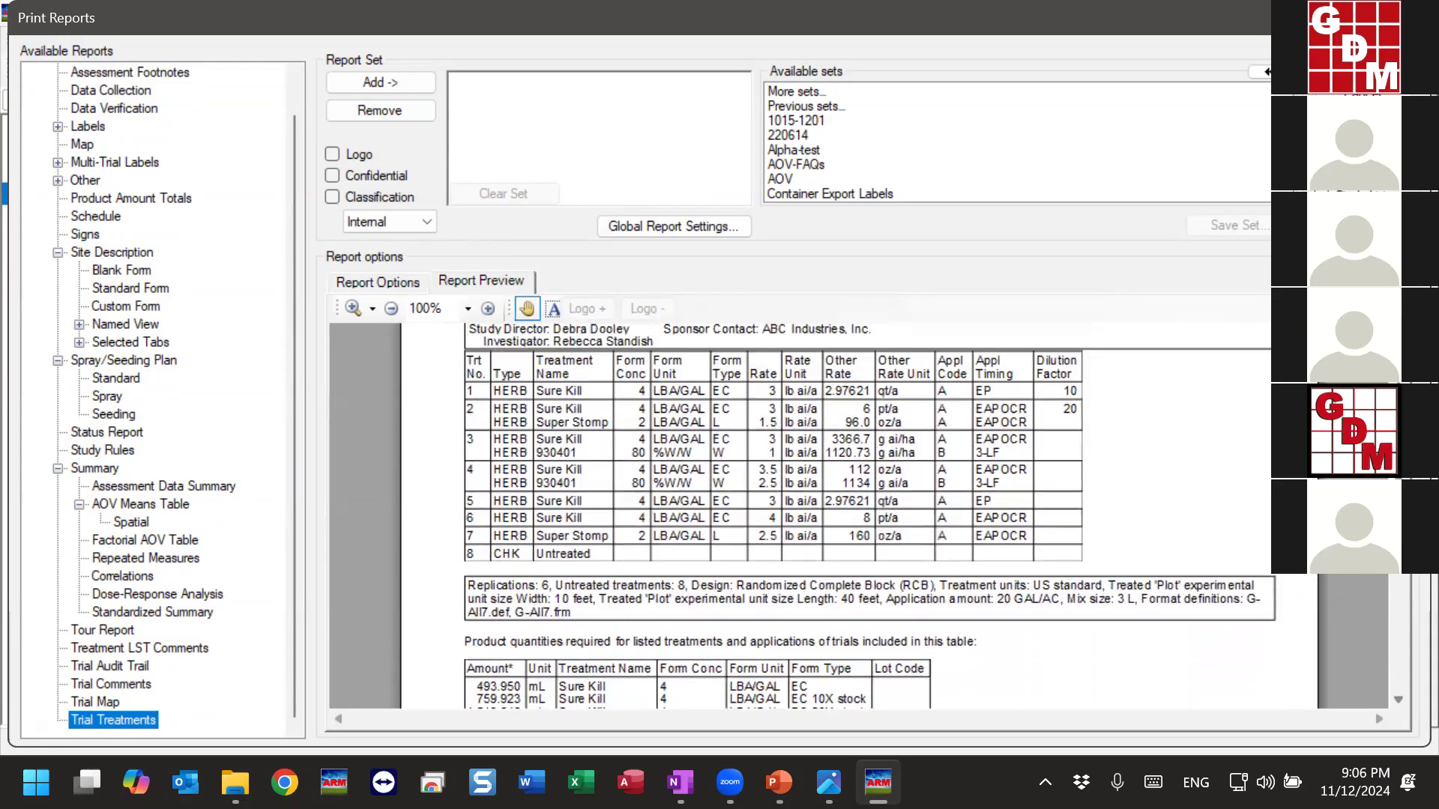
{"action": "scroll", "coordinate": [869, 517], "scroll_direction": "up", "scroll_amount": 2}
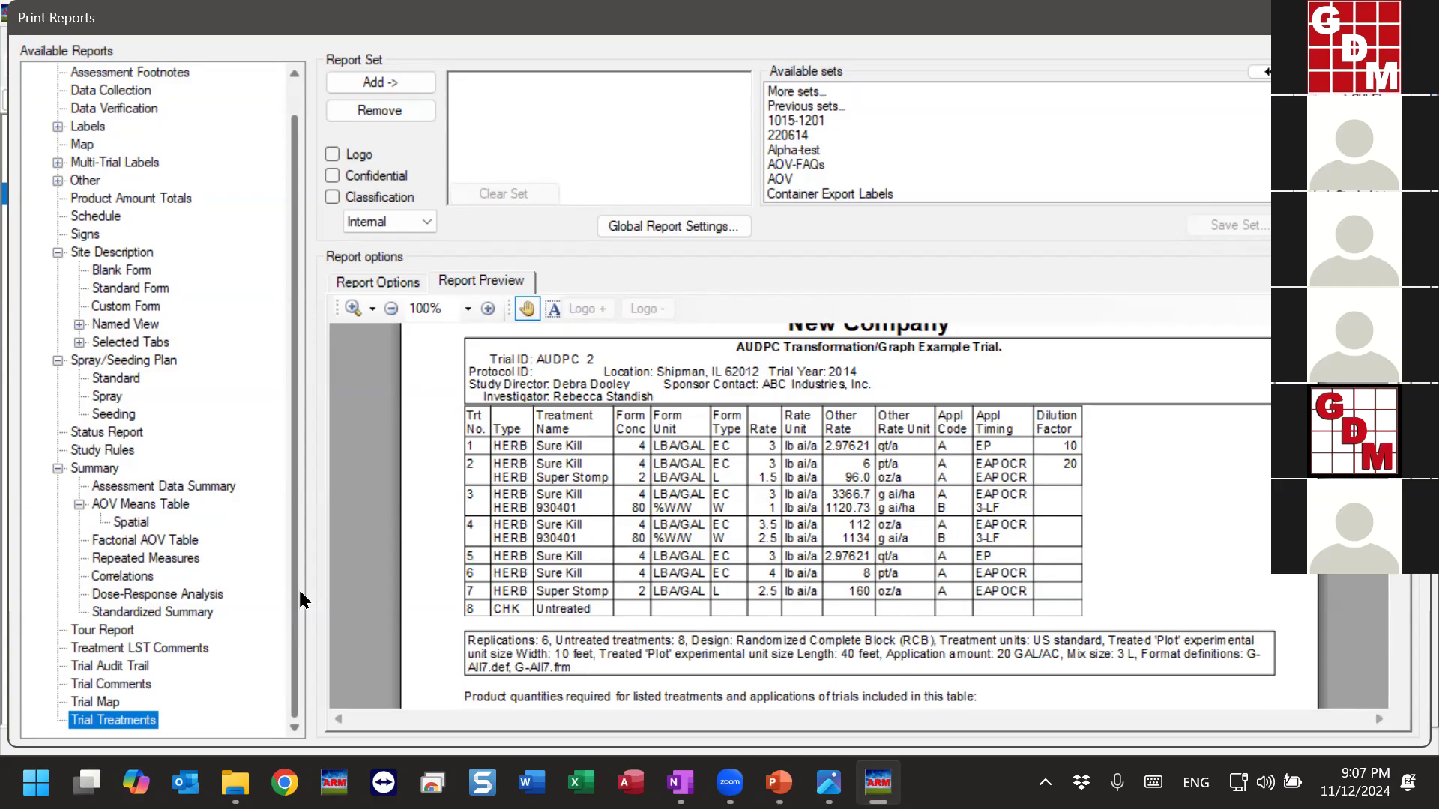
Preview the trial's Data Collection report and examine its blank assessment header rows and plot rows.
{"action": "scroll", "coordinate": [273, 472], "scroll_direction": "up", "scroll_amount": 2}
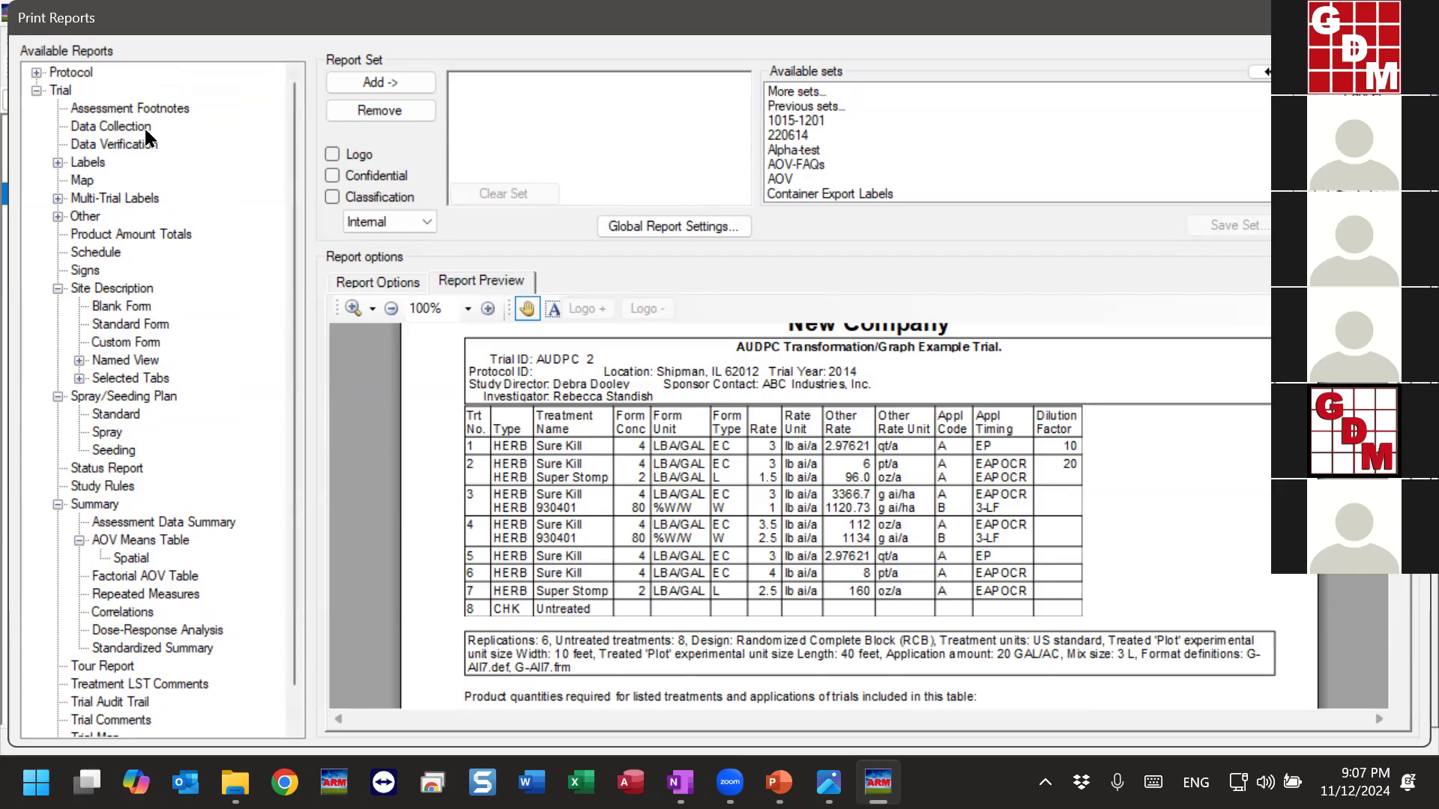
{"action": "left_click", "coordinate": [93, 128]}
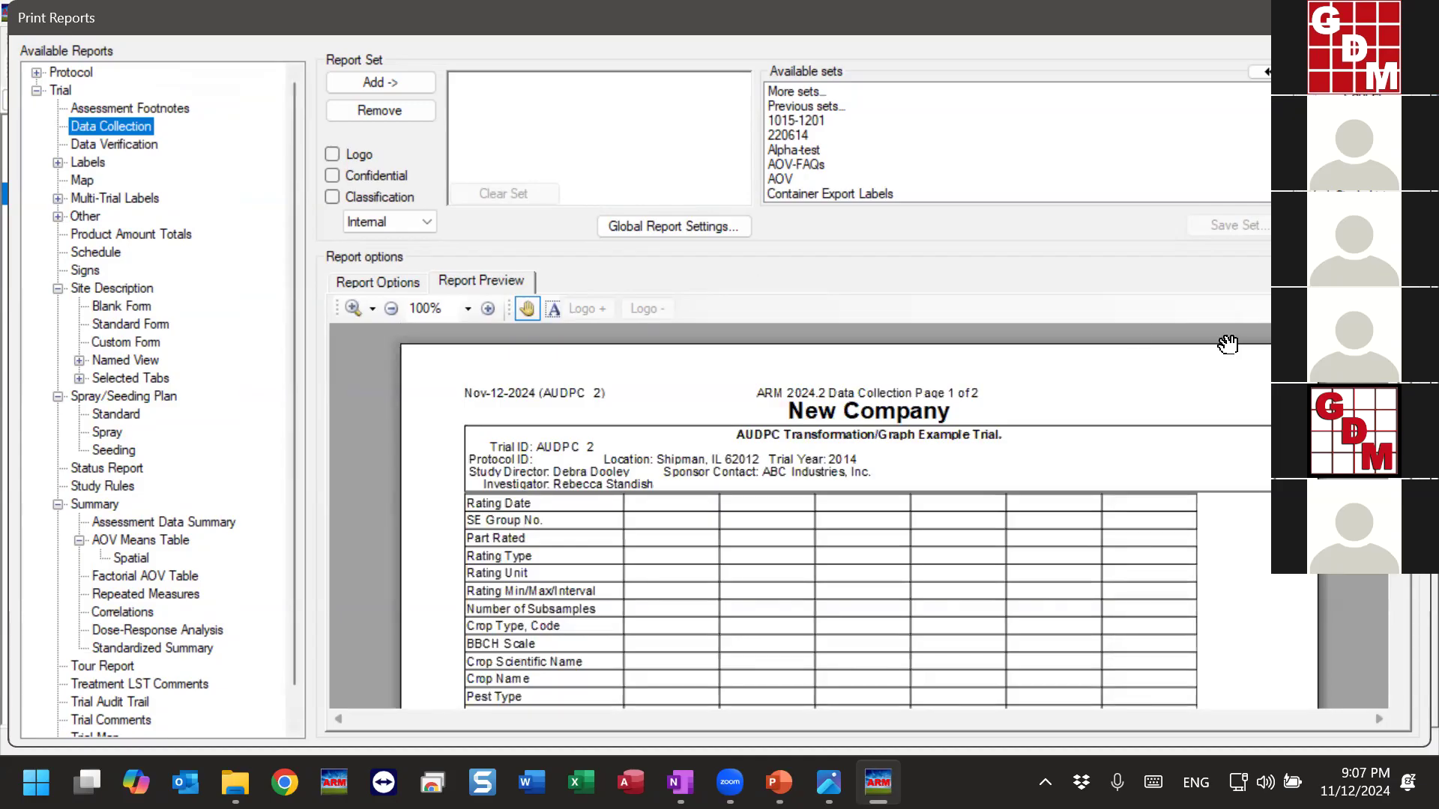
{"action": "scroll", "coordinate": [1230, 344], "scroll_direction": "down", "scroll_amount": 1}
{"action": "scroll", "coordinate": [832, 518], "scroll_direction": "down", "scroll_amount": 5}
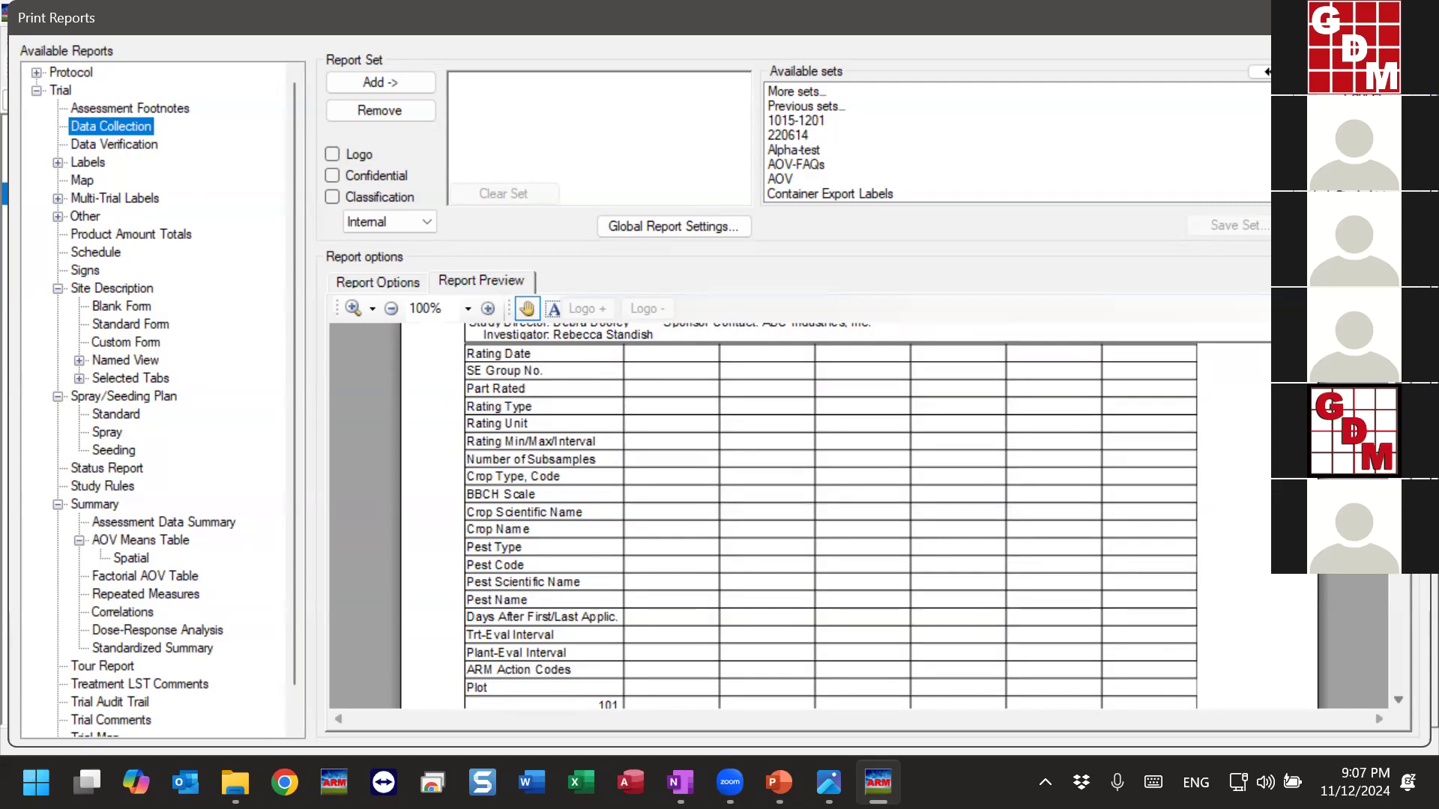
{"action": "scroll", "coordinate": [802, 457], "scroll_direction": "down", "scroll_amount": 1}
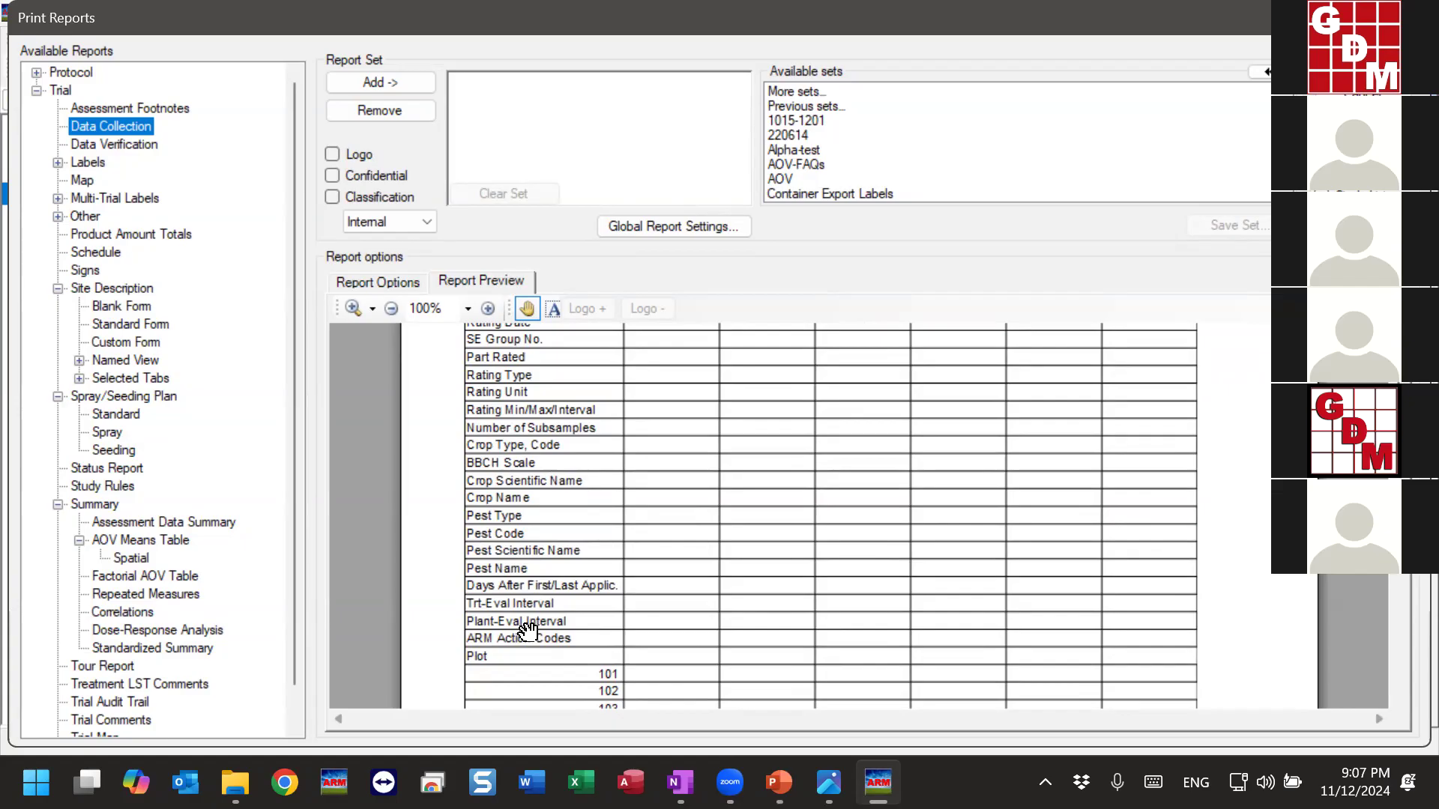
{"action": "scroll", "coordinate": [753, 558], "scroll_direction": "down", "scroll_amount": 8}
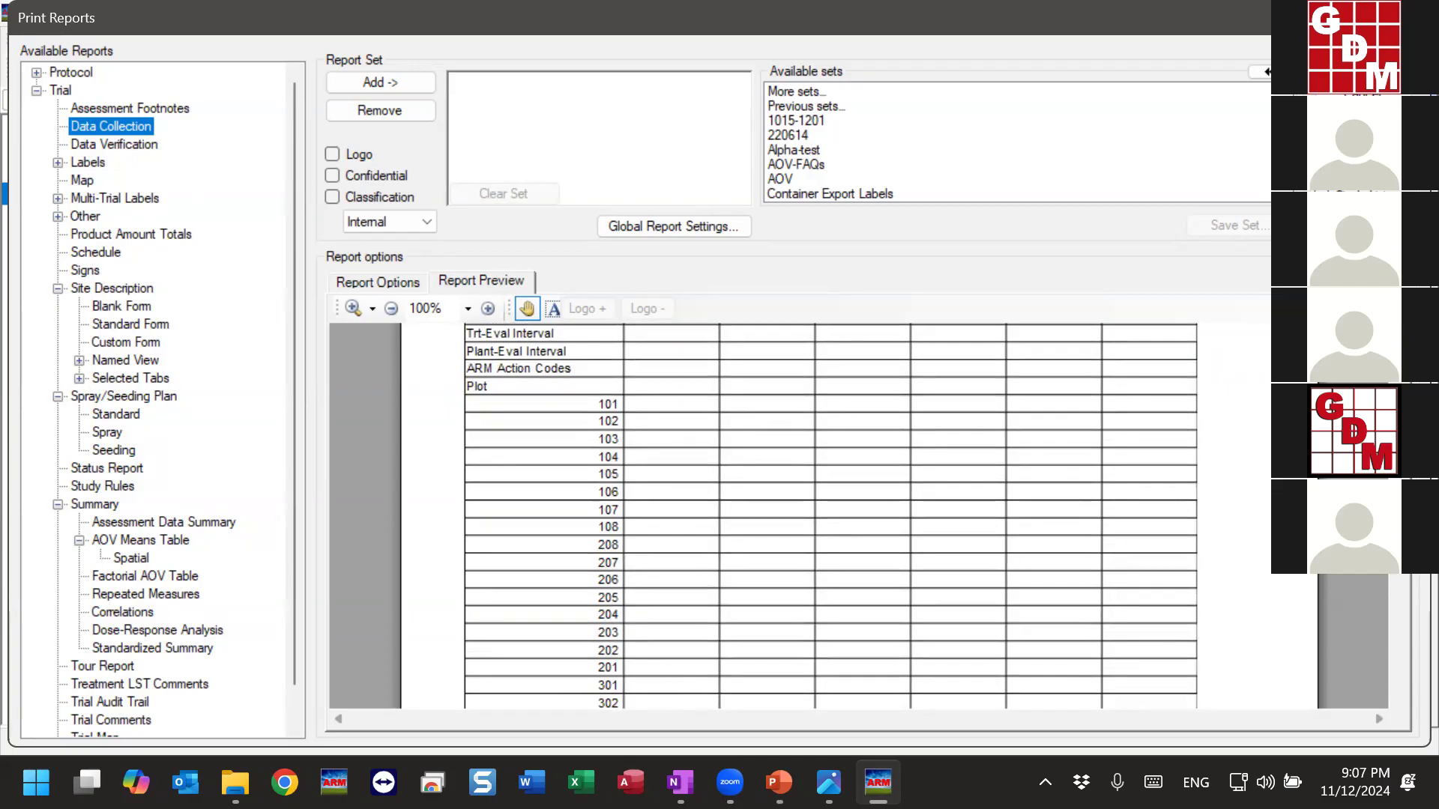
{"action": "scroll", "coordinate": [830, 515], "scroll_direction": "down", "scroll_amount": 5}
{"action": "scroll", "coordinate": [831, 515], "scroll_direction": "up", "scroll_amount": 4}
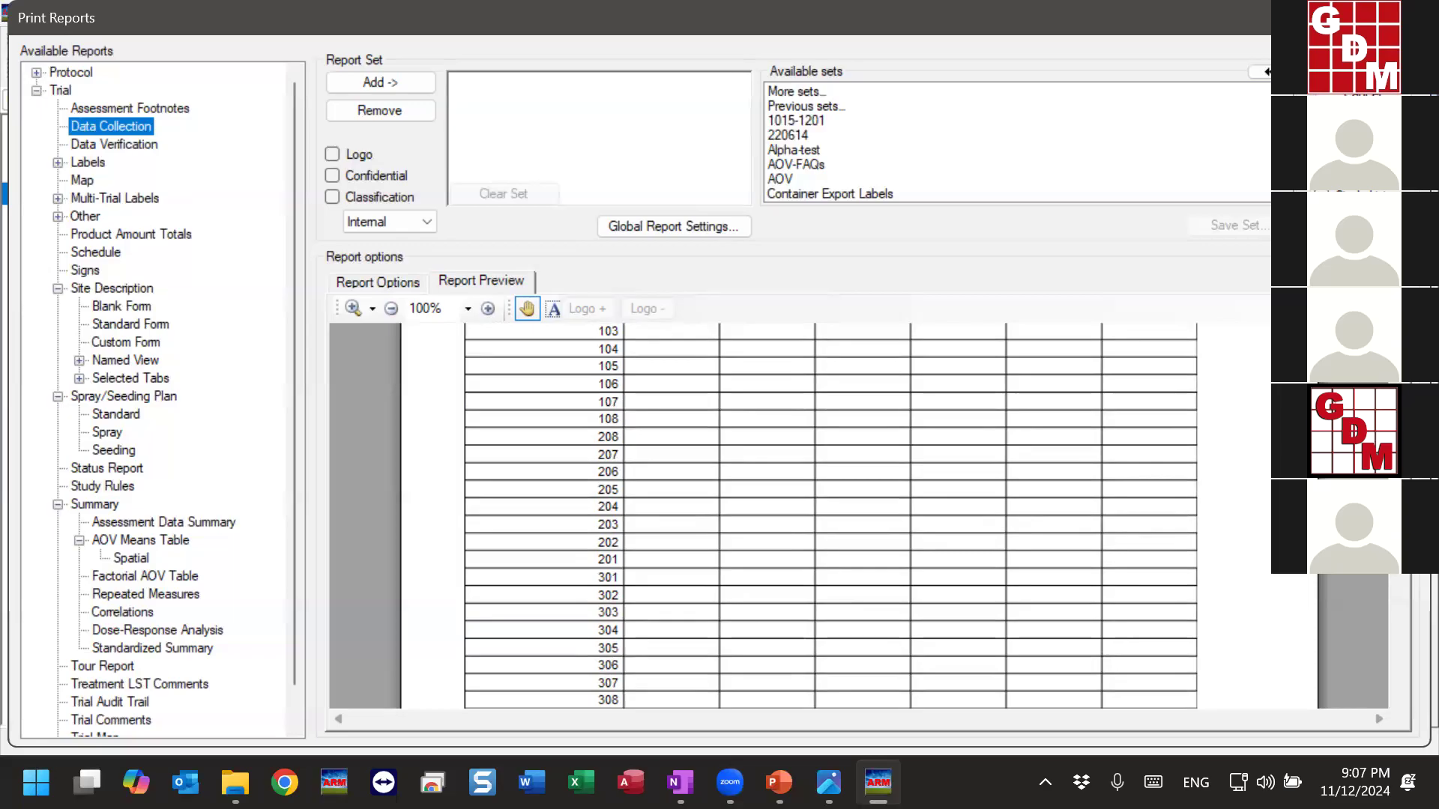
{"action": "scroll", "coordinate": [830, 515], "scroll_direction": "up", "scroll_amount": 5}
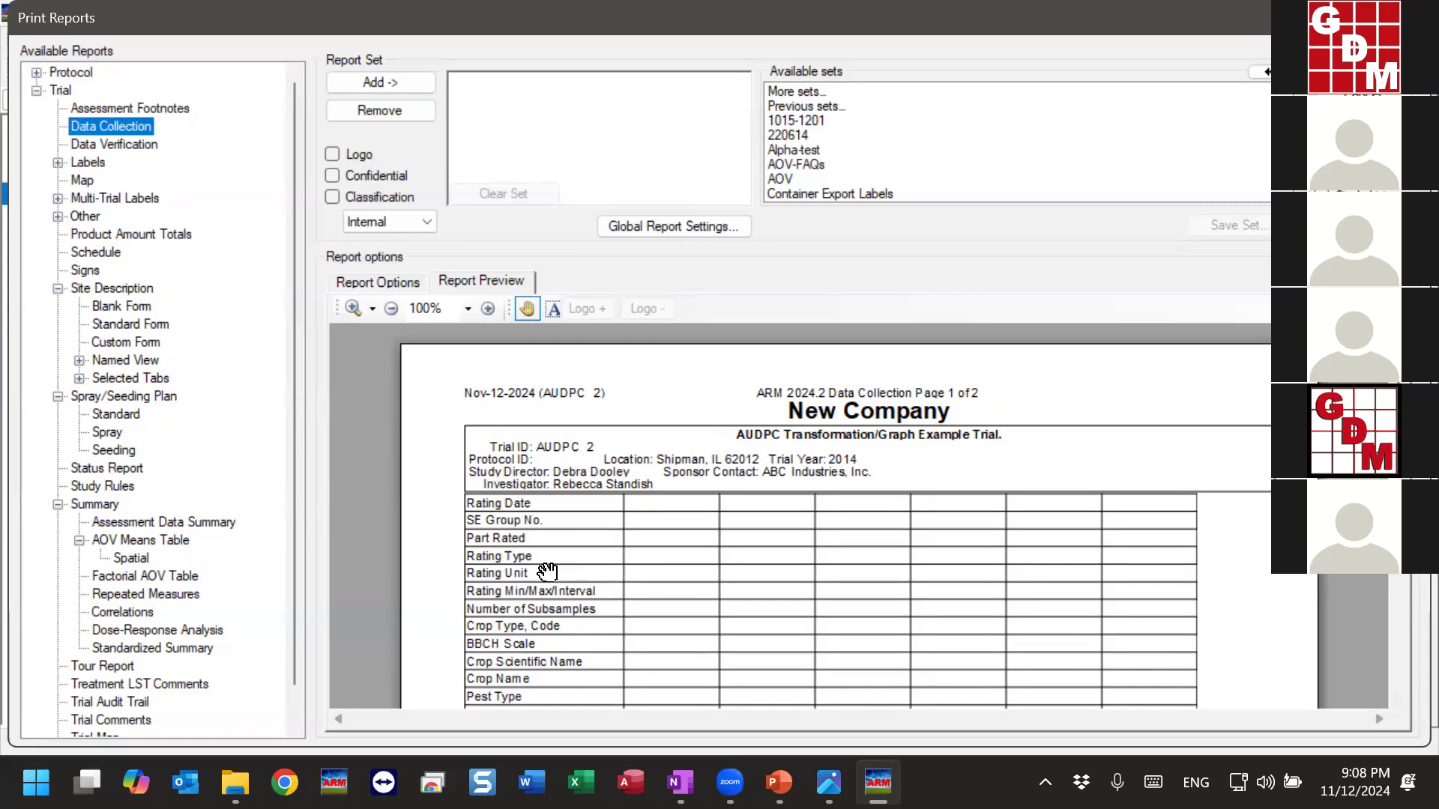
Preview the Data Verification report and examine the assessment headers and the values recorded for each plot.
{"action": "left_click", "coordinate": [114, 143]}
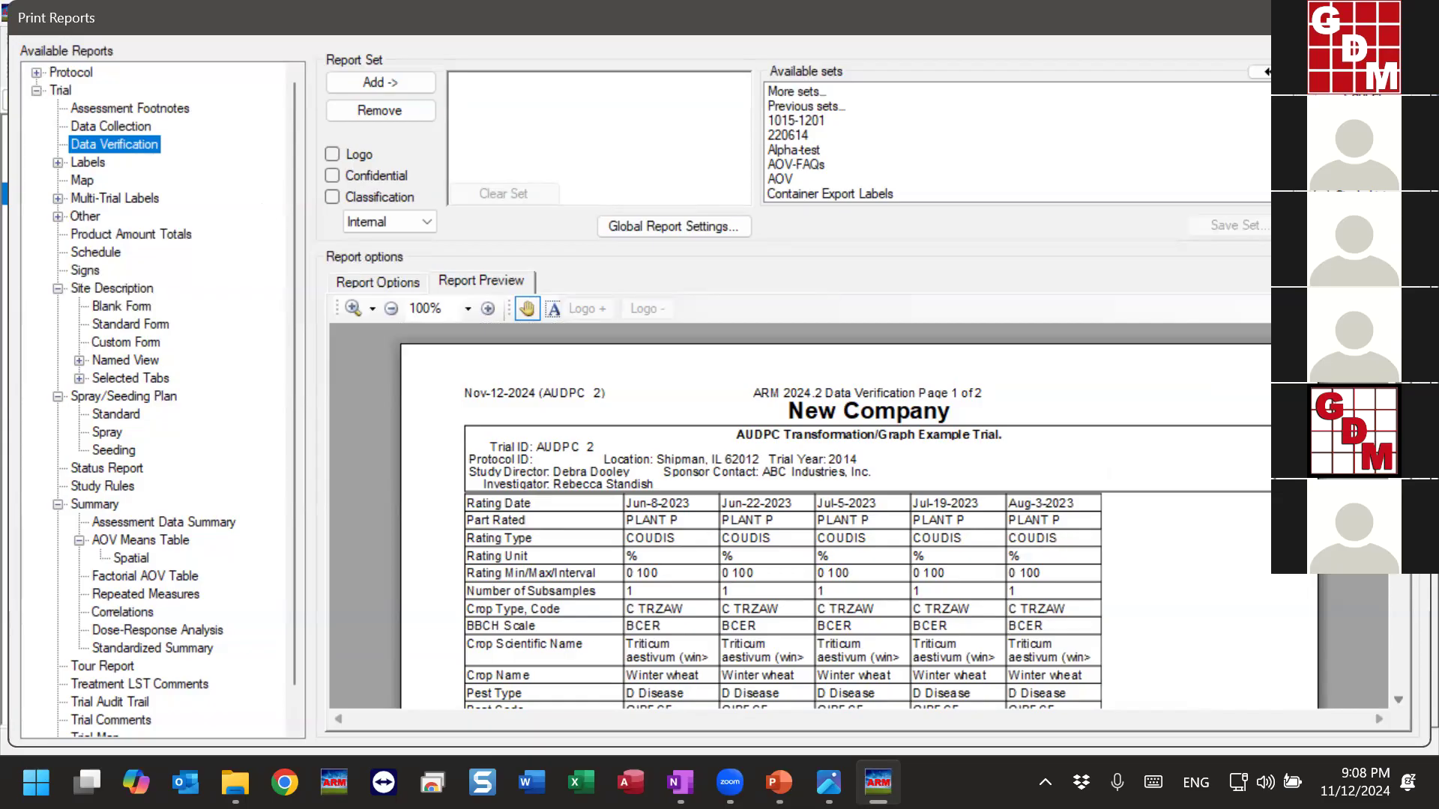
{"action": "scroll", "coordinate": [758, 403], "scroll_direction": "down", "scroll_amount": 4}
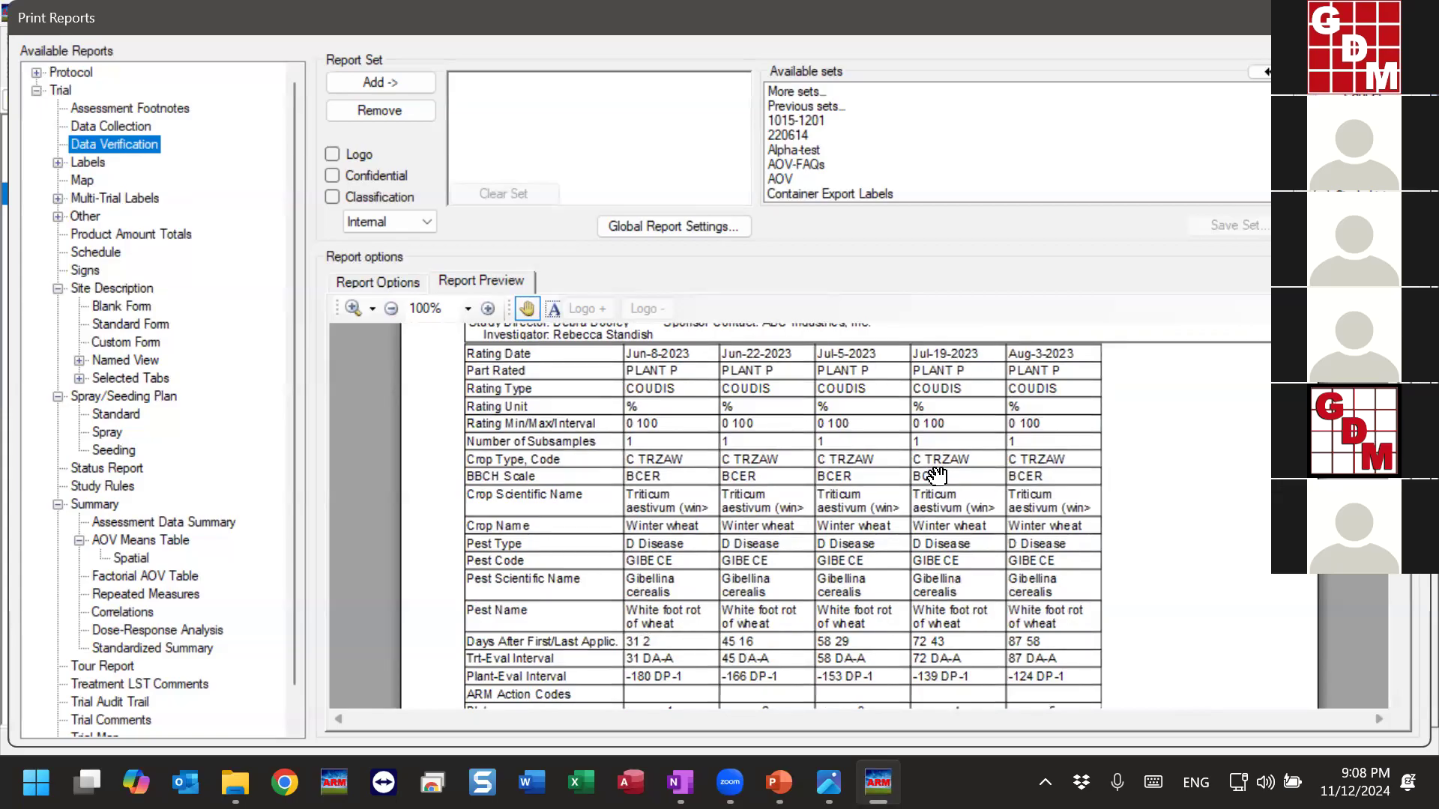
{"action": "scroll", "coordinate": [787, 517], "scroll_direction": "down", "scroll_amount": 3}
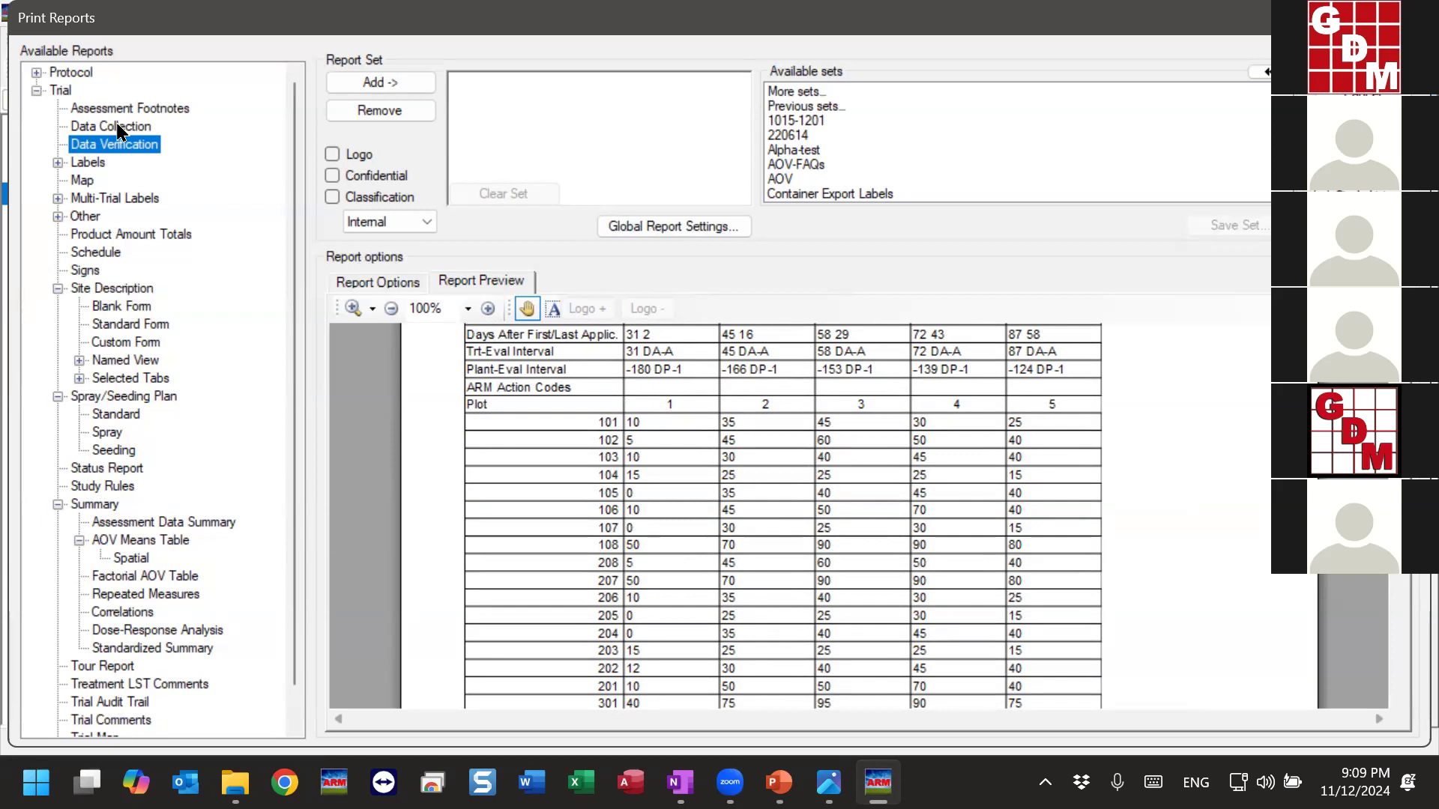
List the trial's label reports and preview the Container 1/Trt. Line + Title and Container 1/Treatment labels.
{"action": "left_click", "coordinate": [87, 165]}
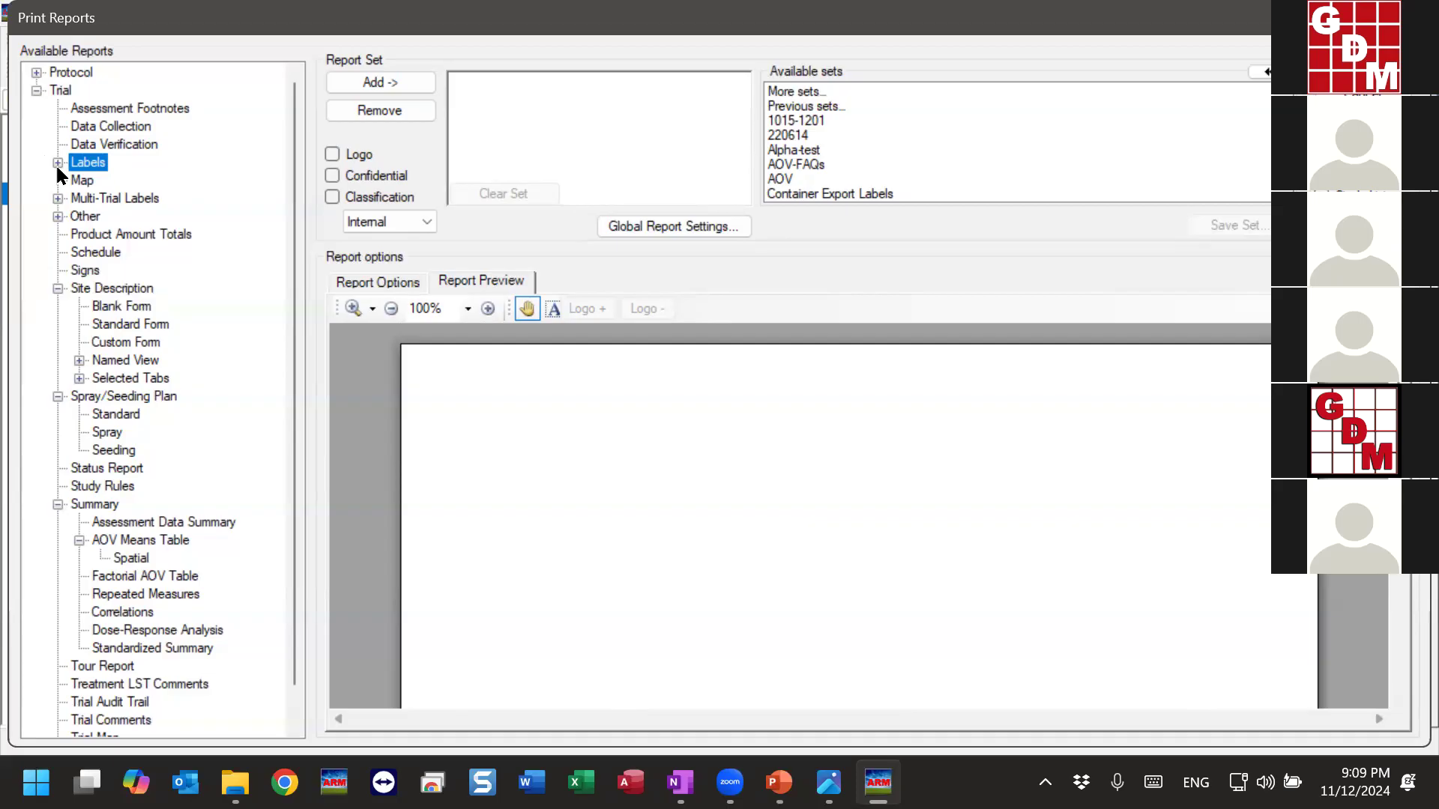
{"action": "left_click", "coordinate": [58, 167]}
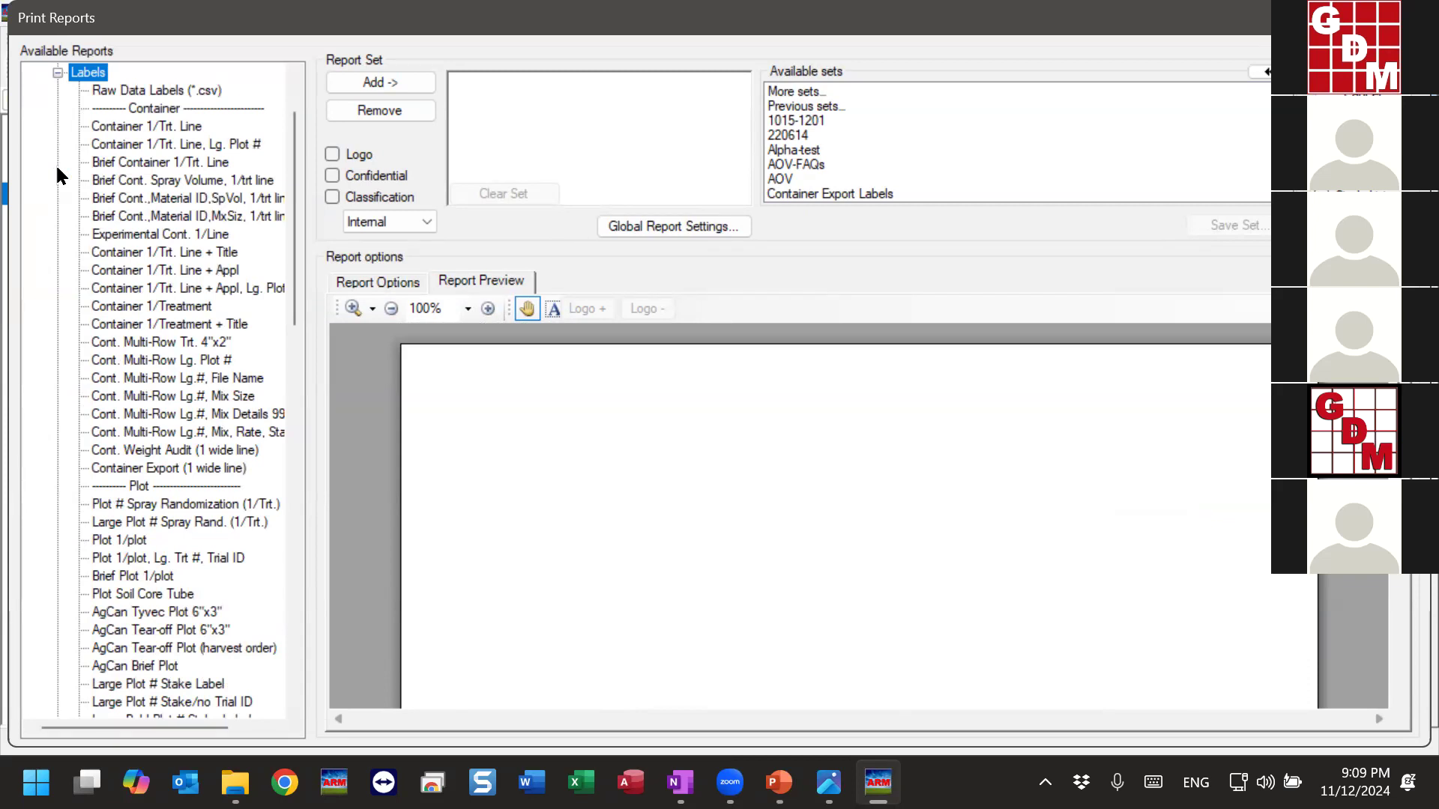
{"action": "left_click", "coordinate": [190, 254]}
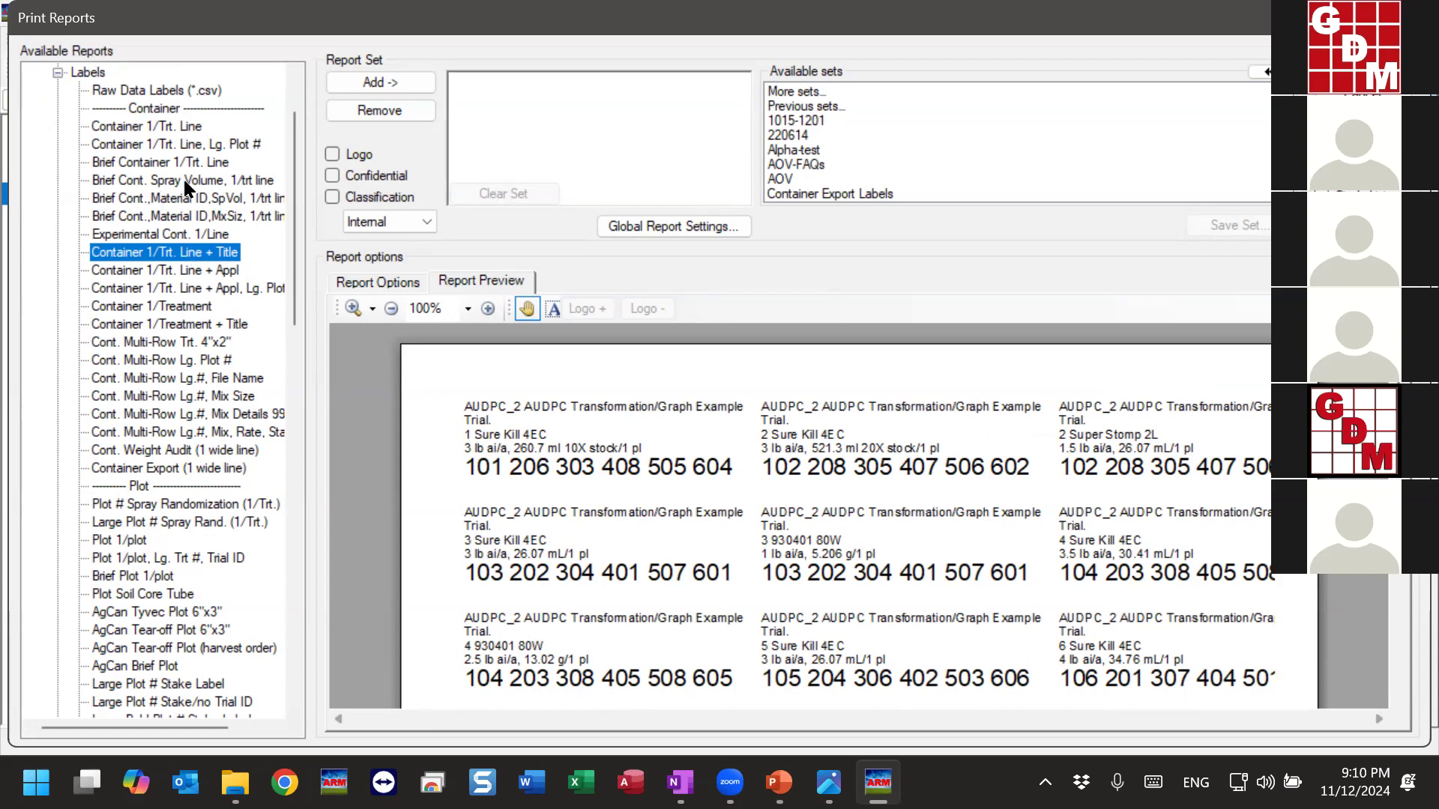
{"action": "left_click", "coordinate": [169, 307]}
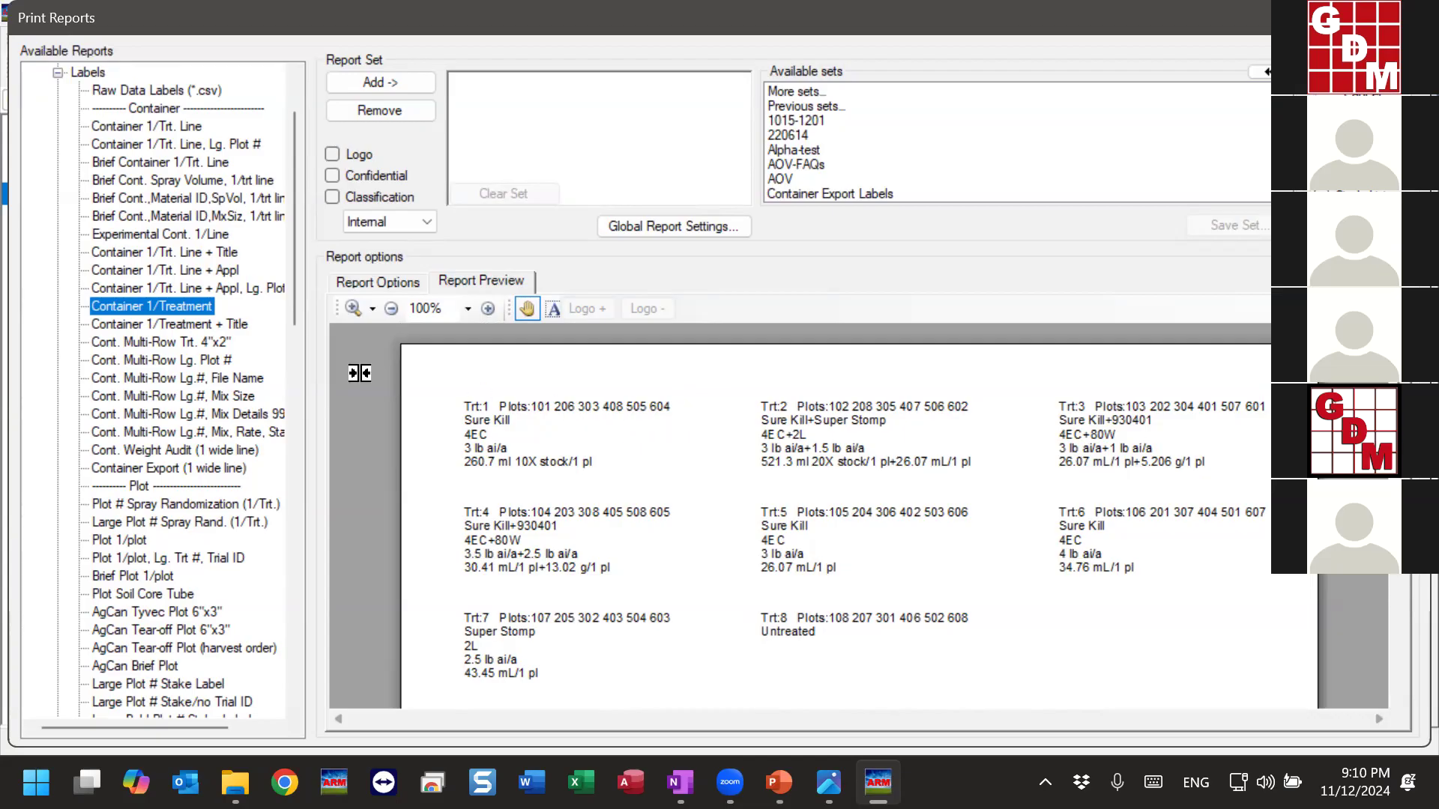
Preview the Plot # Spray Randomization (1/Trt.) and Brief Plot 1/plot labels.
{"action": "left_click_drag", "start_coordinate": [294, 304], "coordinate": [298, 371]}
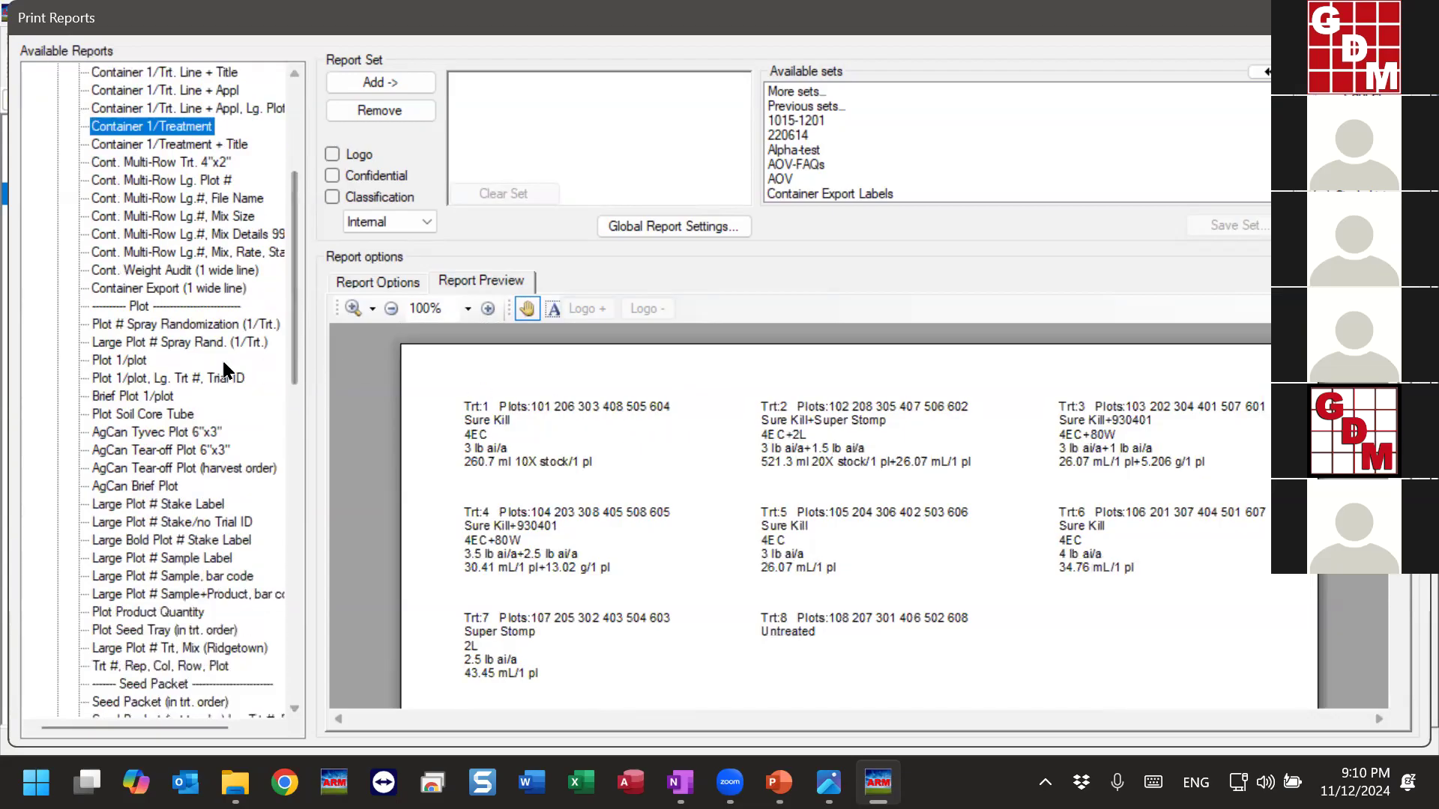
{"action": "left_click", "coordinate": [122, 327]}
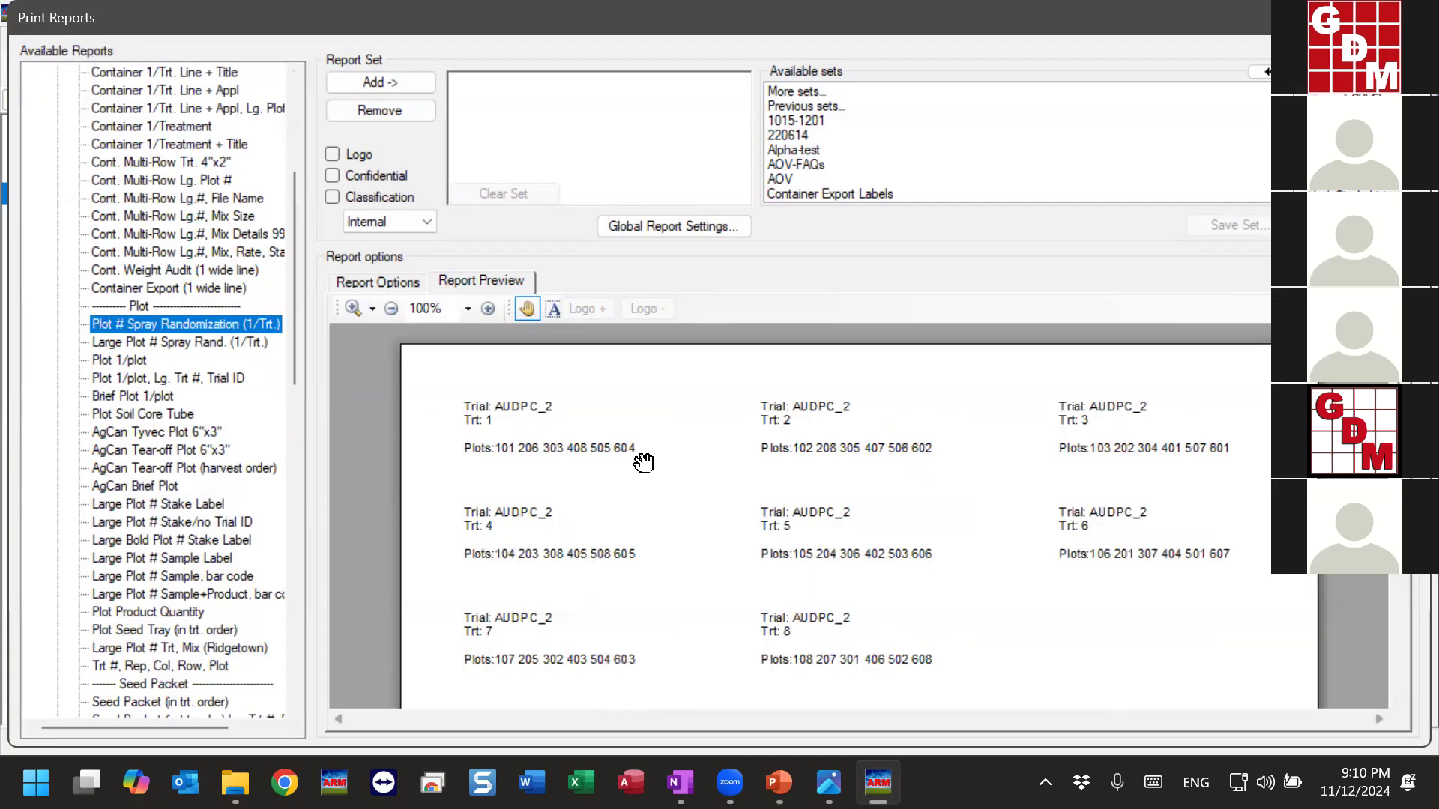
{"action": "left_click", "coordinate": [118, 397]}
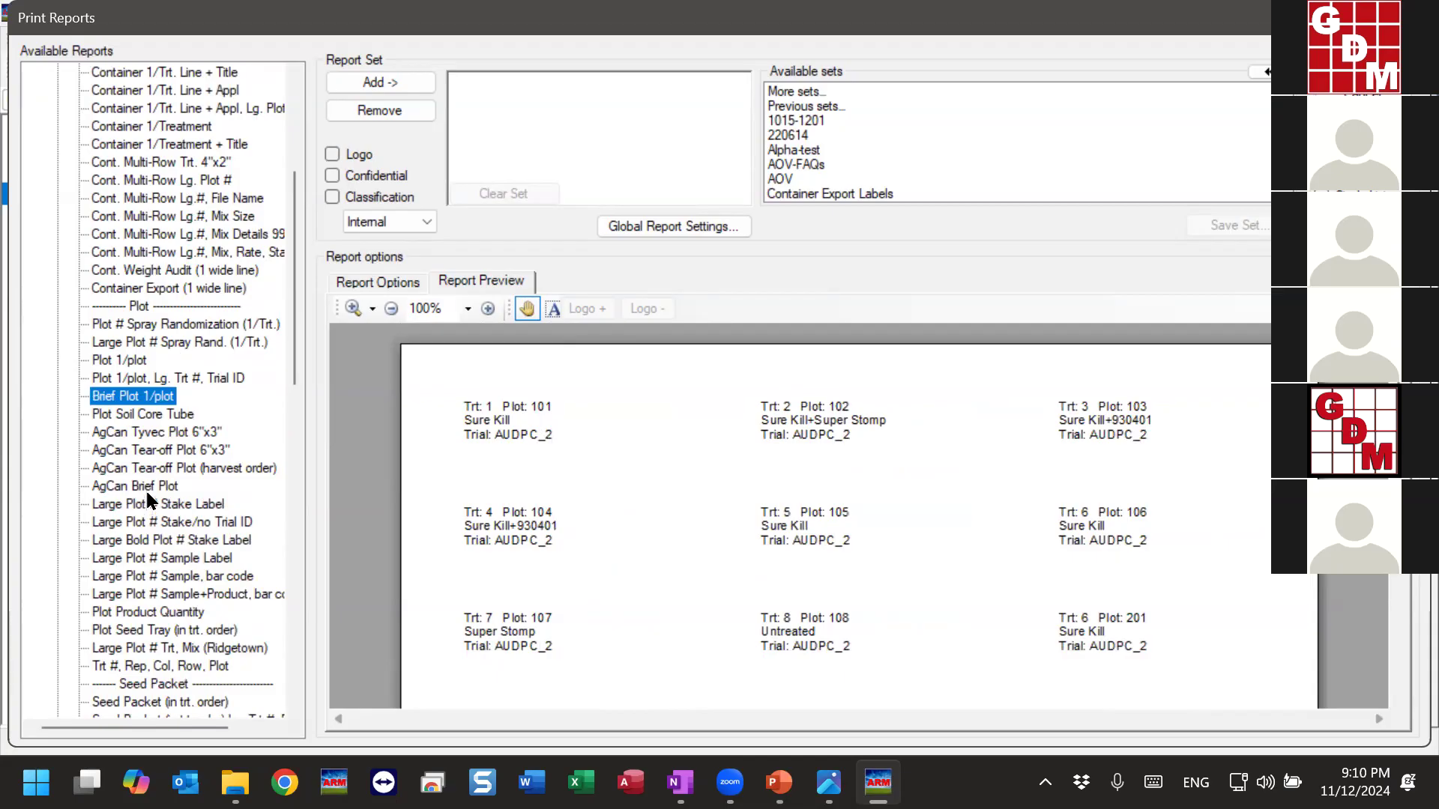
Preview the Plot Seed Tray (in trt. order) labels for all treatments, leaving the user-defined Row entry blank.
{"action": "left_click", "coordinate": [172, 630]}
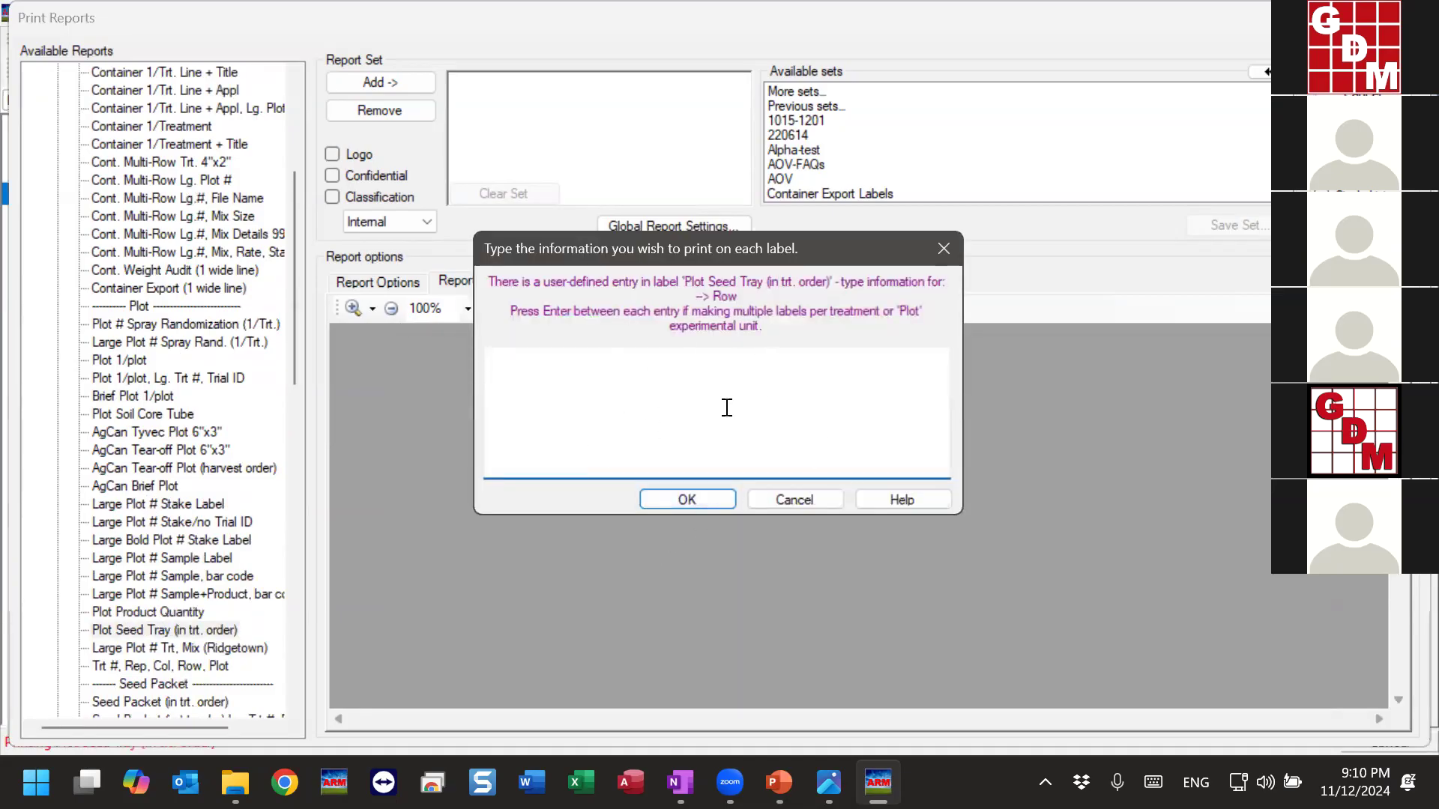
{"action": "left_click", "coordinate": [682, 499]}
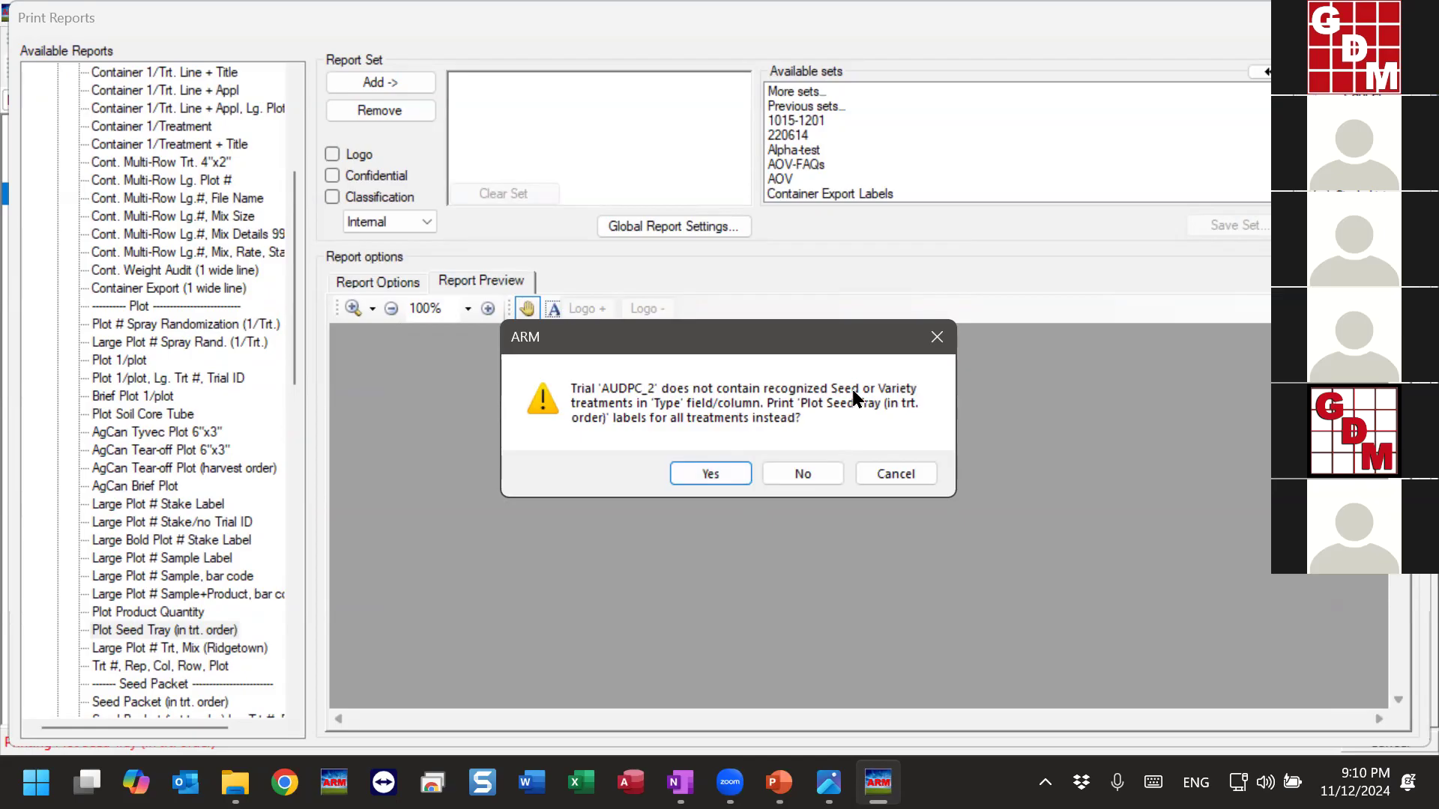
{"action": "left_click", "coordinate": [728, 468]}
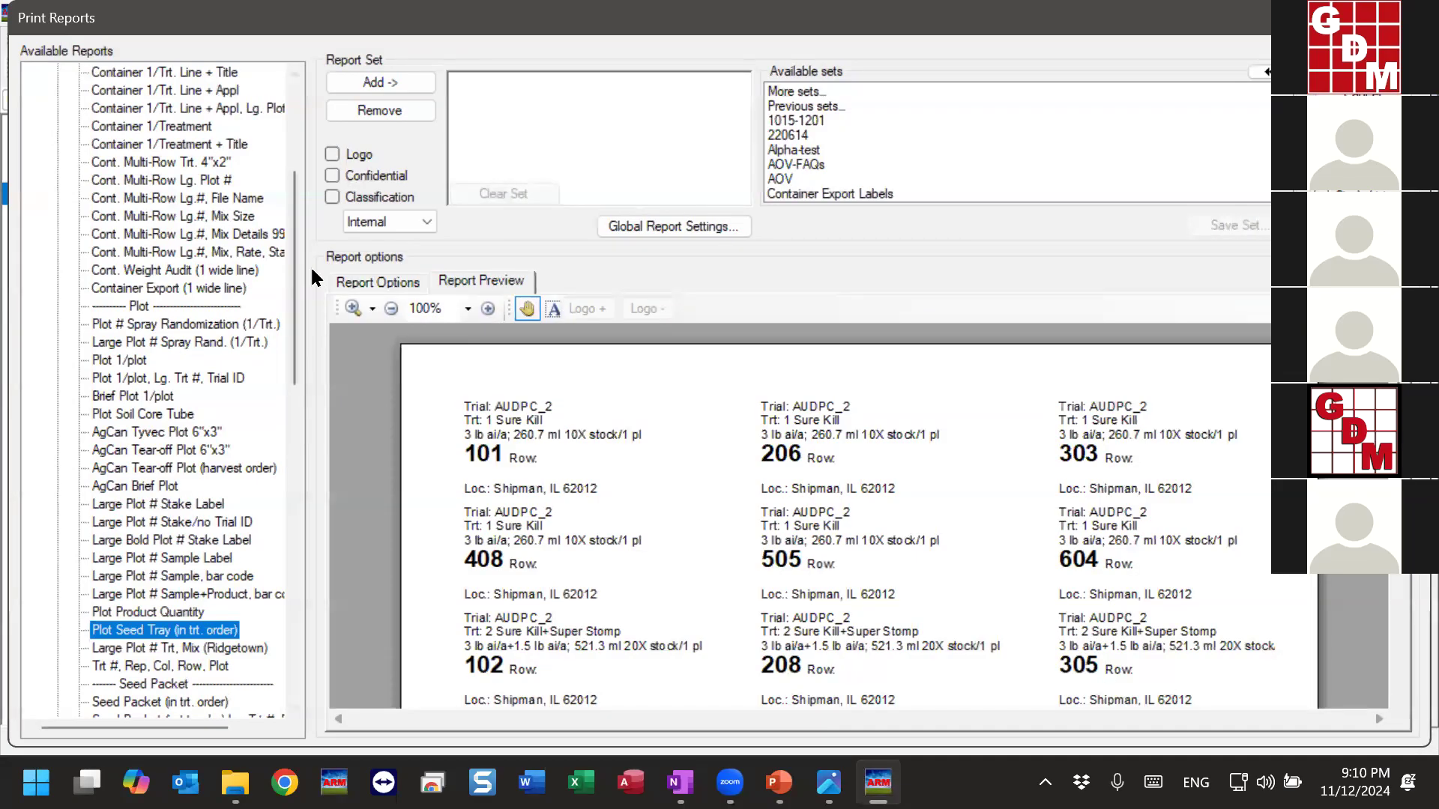
Preview the Plot Harvest (in harvest order) labels and collapse the trial's list of label reports.
{"action": "left_click_drag", "start_coordinate": [295, 251], "coordinate": [298, 367]}
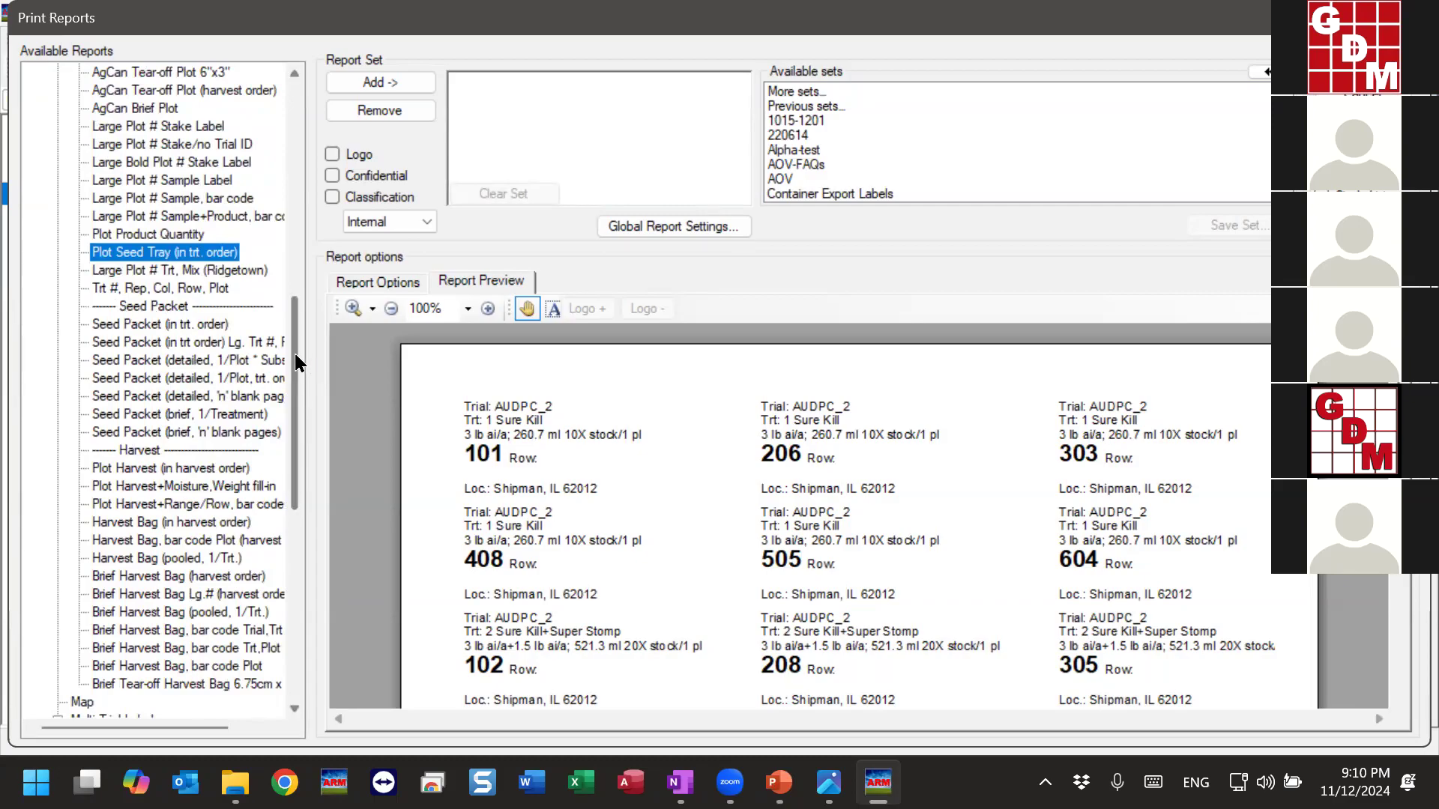
{"action": "left_click_drag", "start_coordinate": [297, 360], "coordinate": [296, 384]}
{"action": "left_click", "coordinate": [142, 397]}
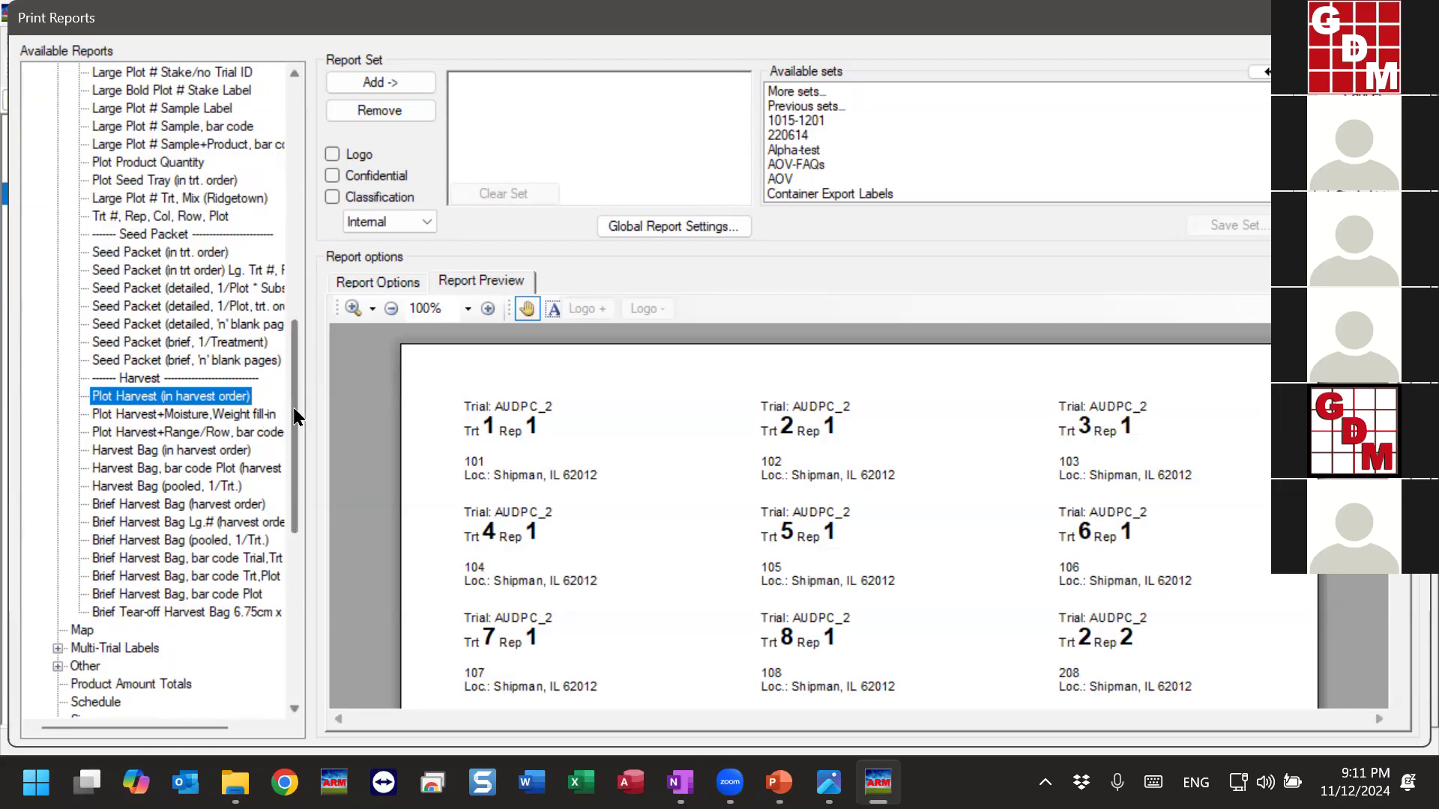
{"action": "left_click_drag", "start_coordinate": [294, 418], "coordinate": [304, 169]}
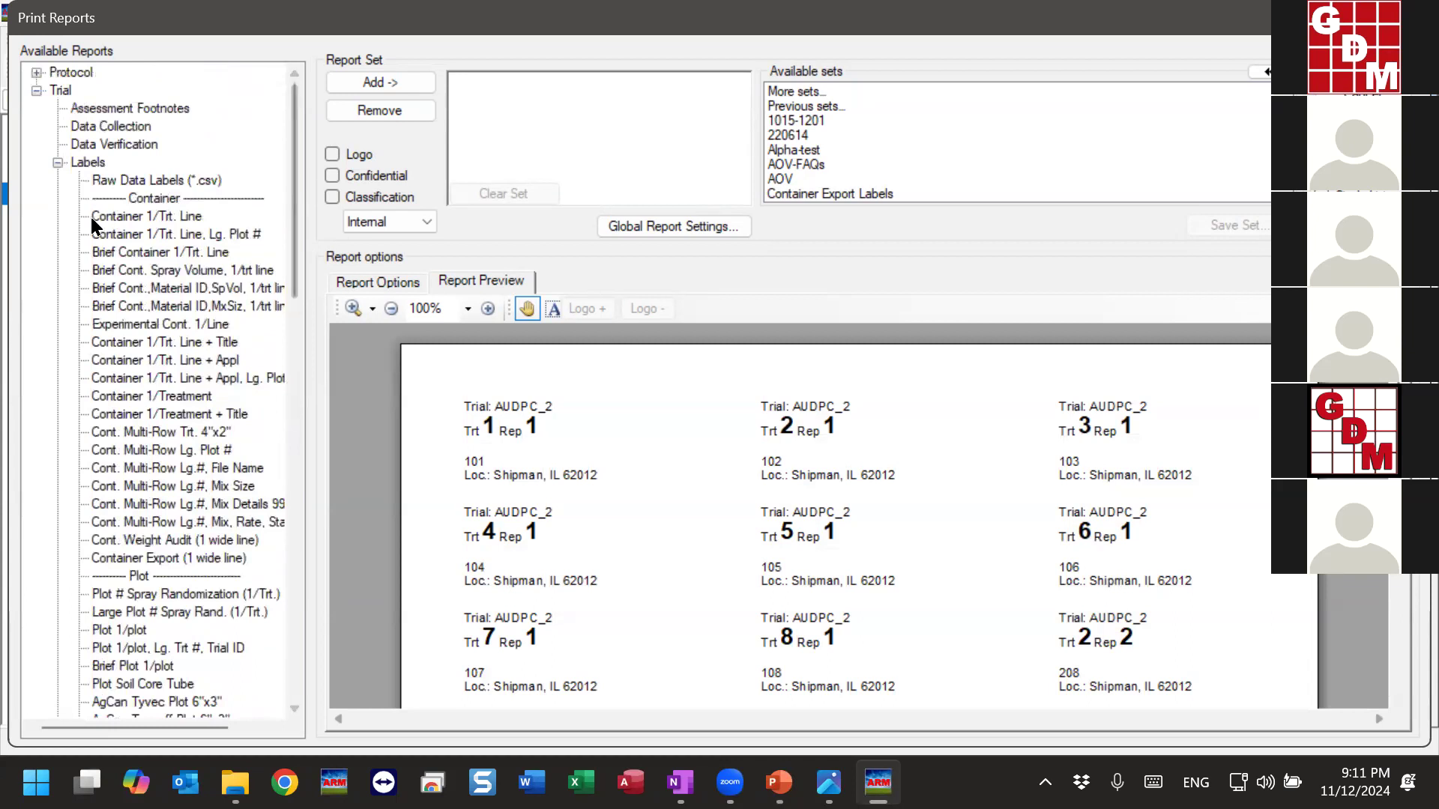
{"action": "left_click", "coordinate": [57, 163]}
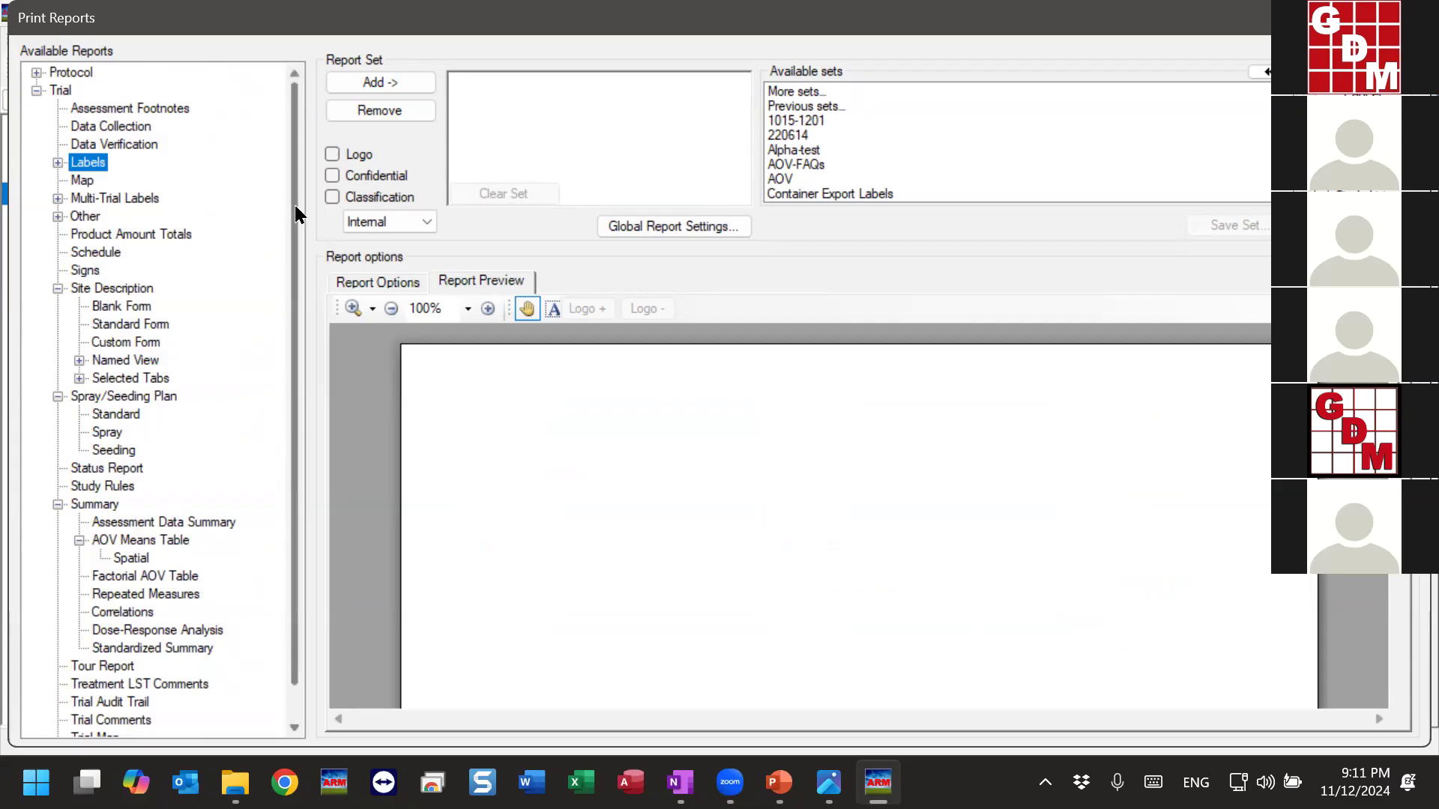
Preview the trial's Product Amount Totals report at 125% and examine the product quantities table and its calculation footnotes.
{"action": "left_click_drag", "start_coordinate": [296, 222], "coordinate": [294, 238]}
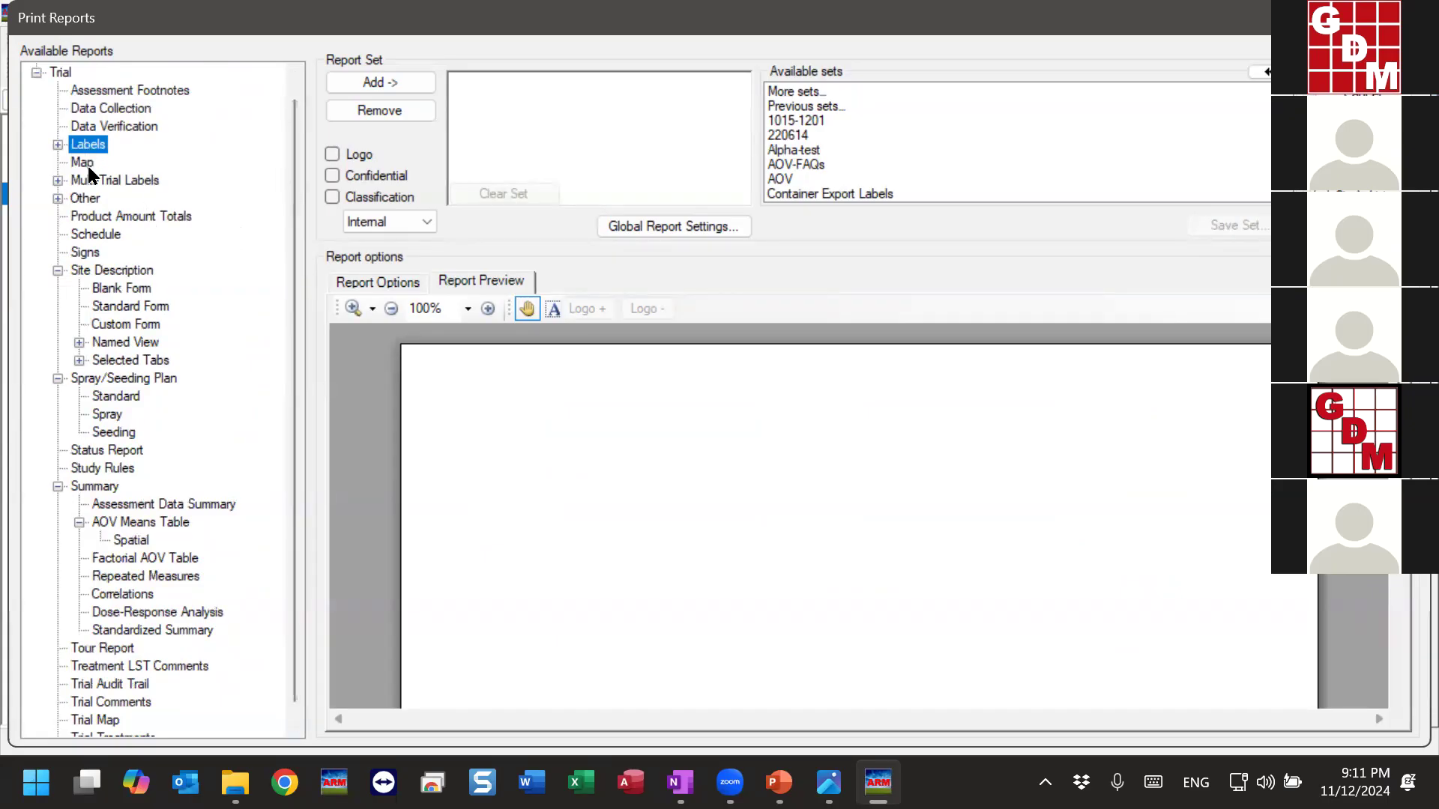
{"action": "left_click", "coordinate": [93, 216]}
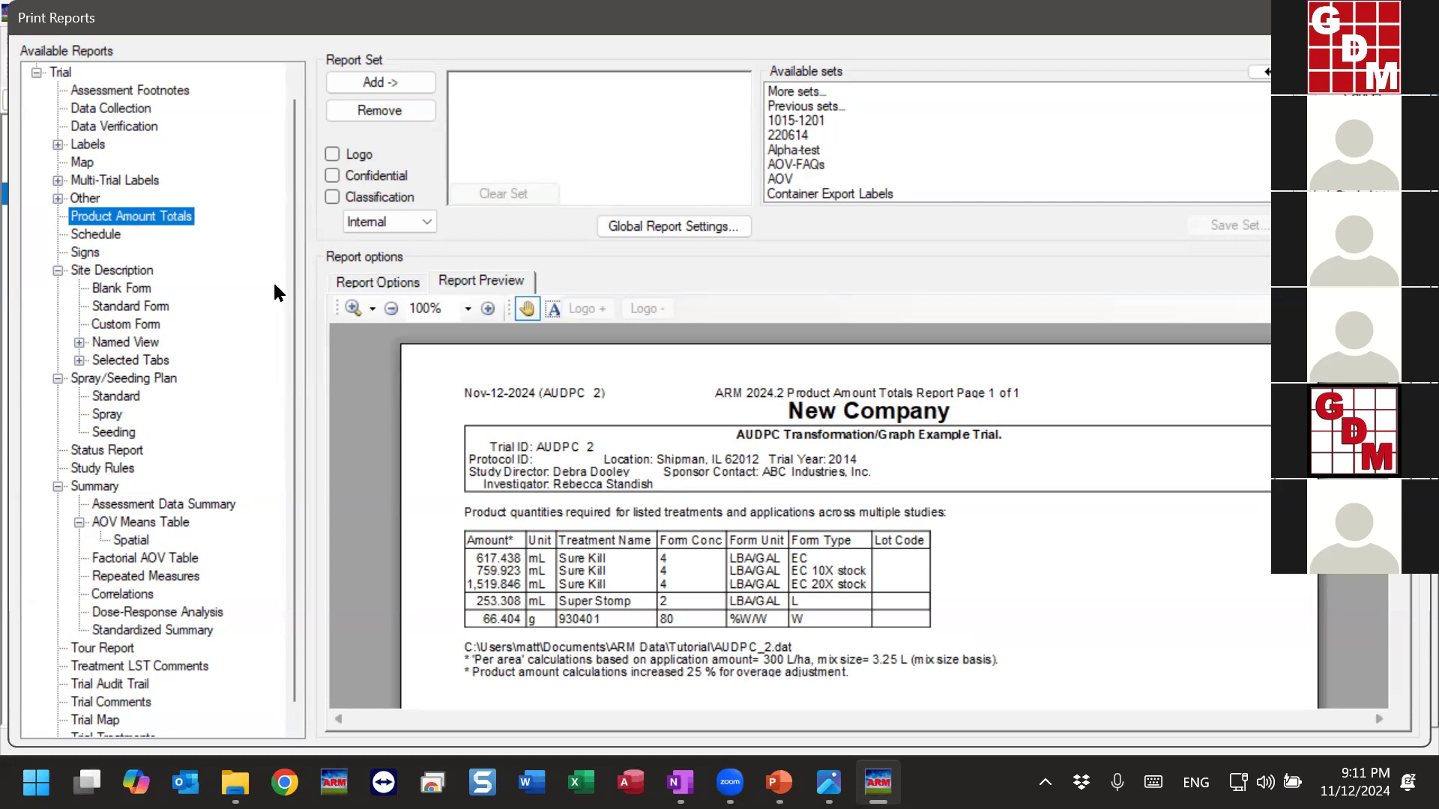
{"action": "left_click", "coordinate": [488, 308]}
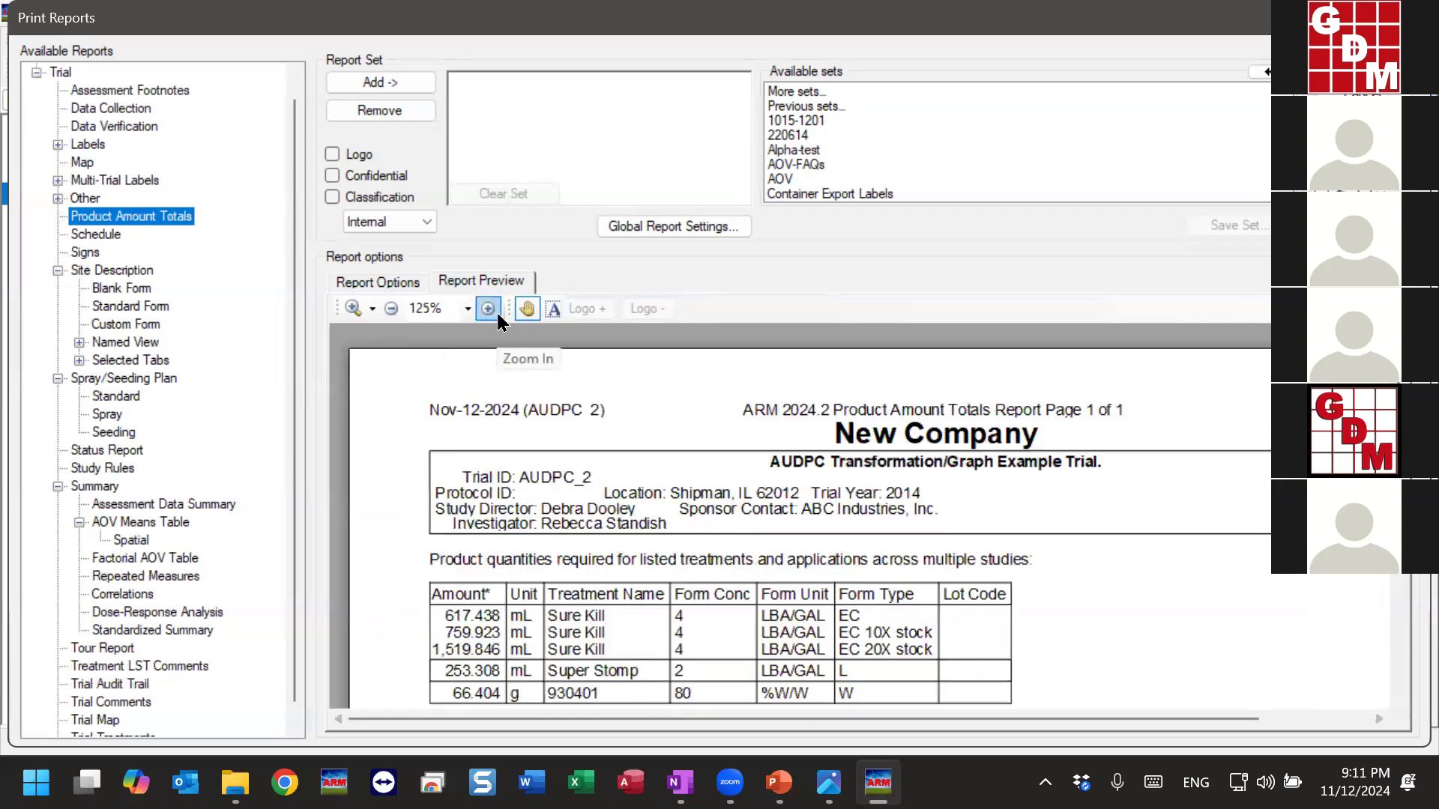
{"action": "left_click_drag", "start_coordinate": [551, 616], "coordinate": [569, 508]}
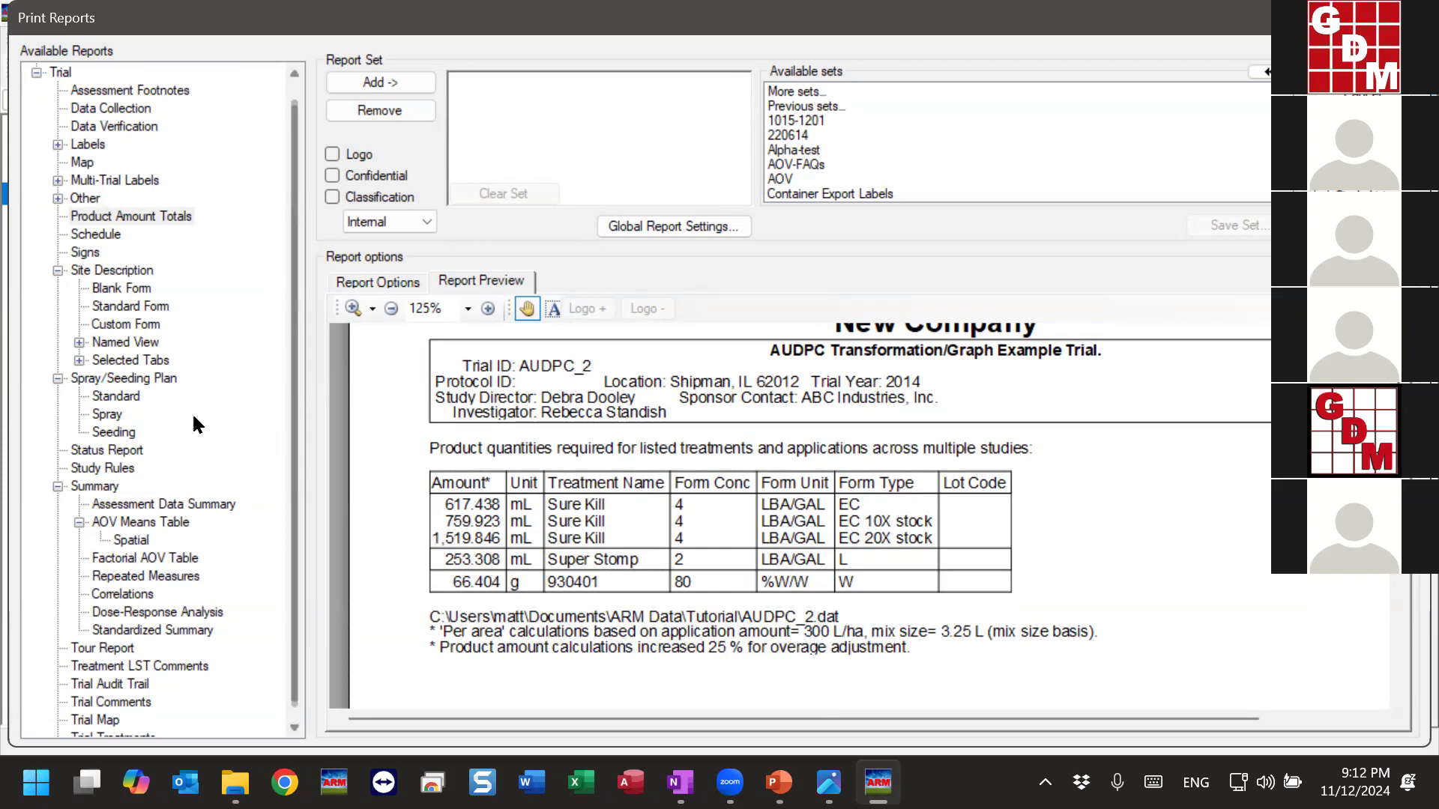
List the protocol reports, collapse them again and reselect the trial's Product Amount Totals report.
{"action": "left_click", "coordinate": [96, 223]}
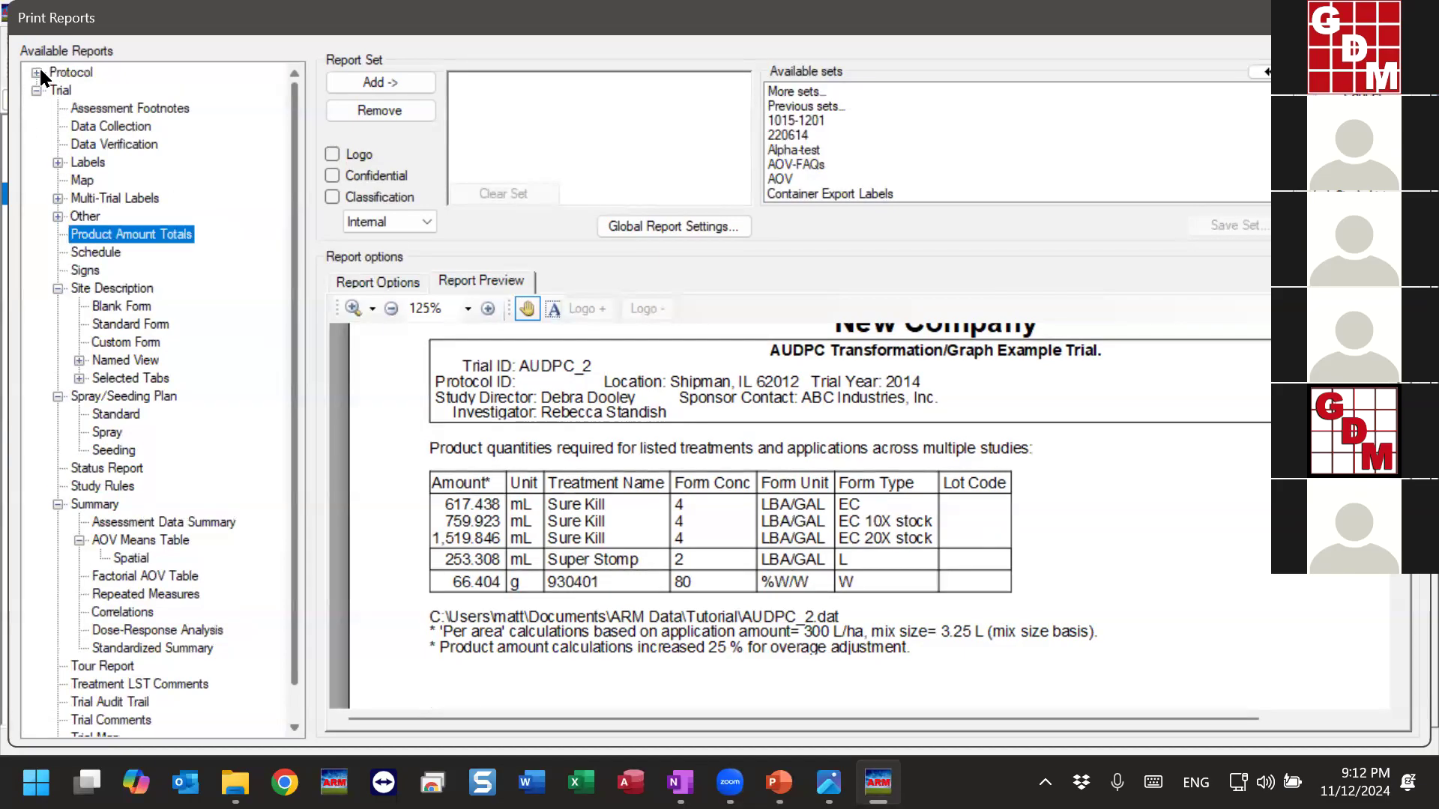
{"action": "left_click", "coordinate": [36, 73]}
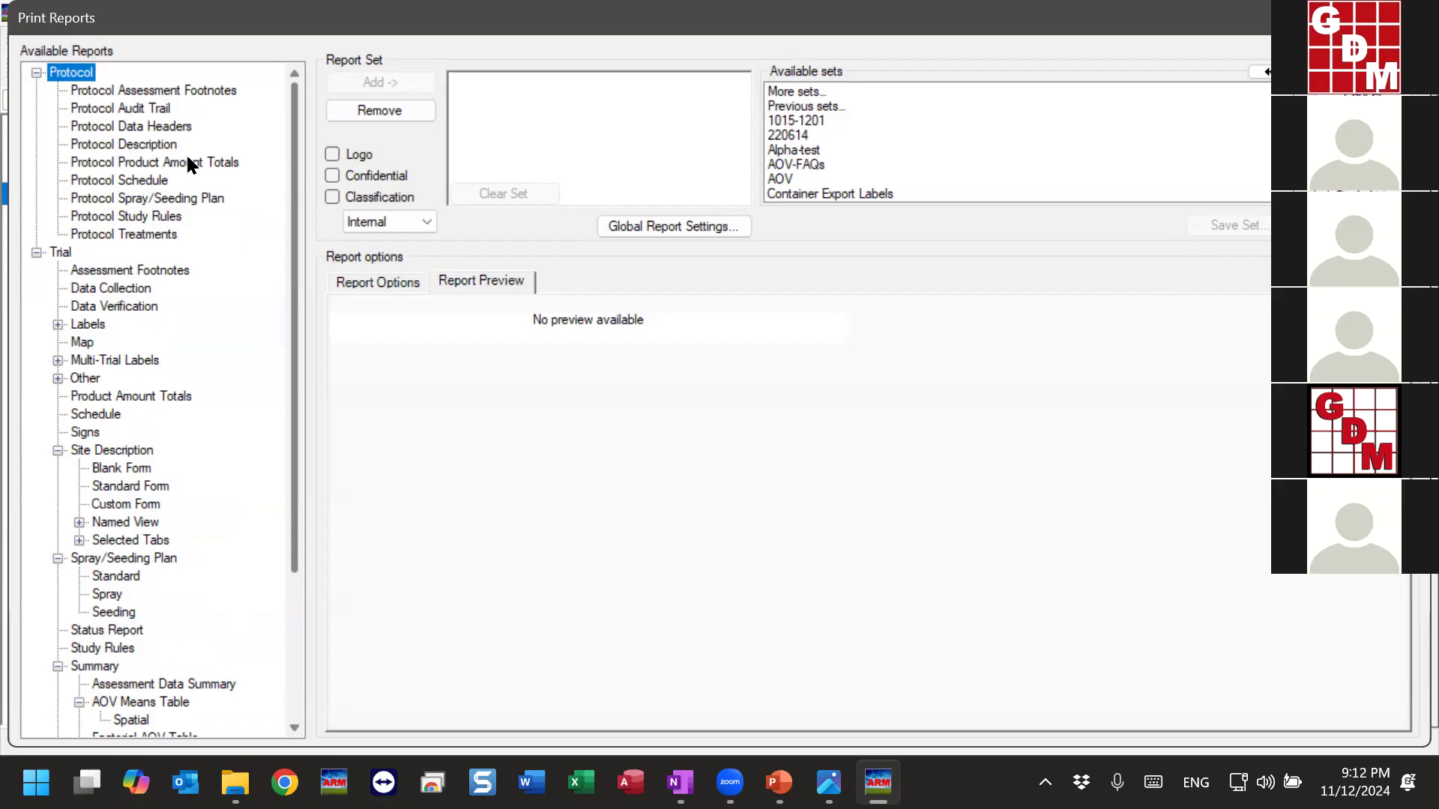
{"action": "left_click", "coordinate": [35, 72]}
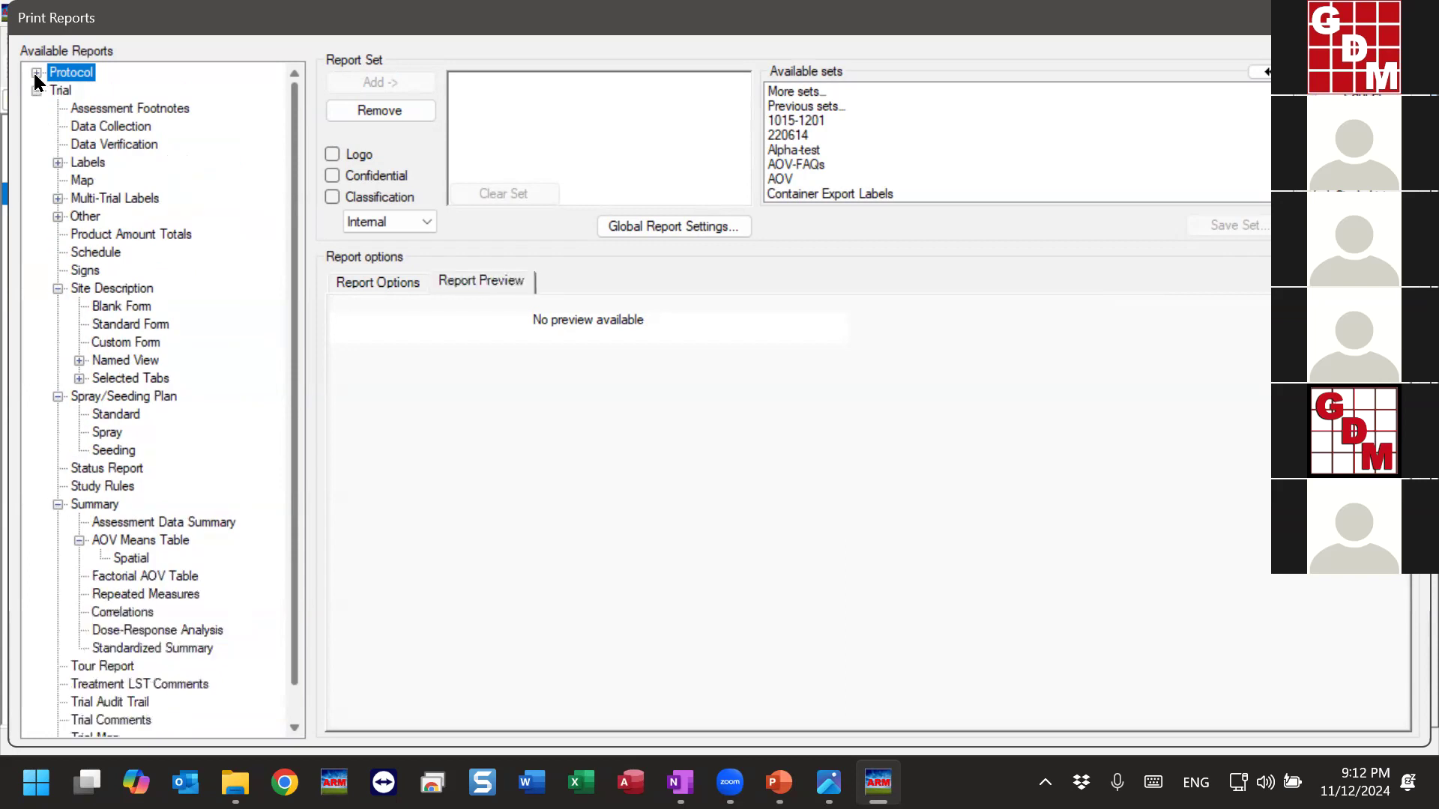
{"action": "left_click", "coordinate": [171, 235]}
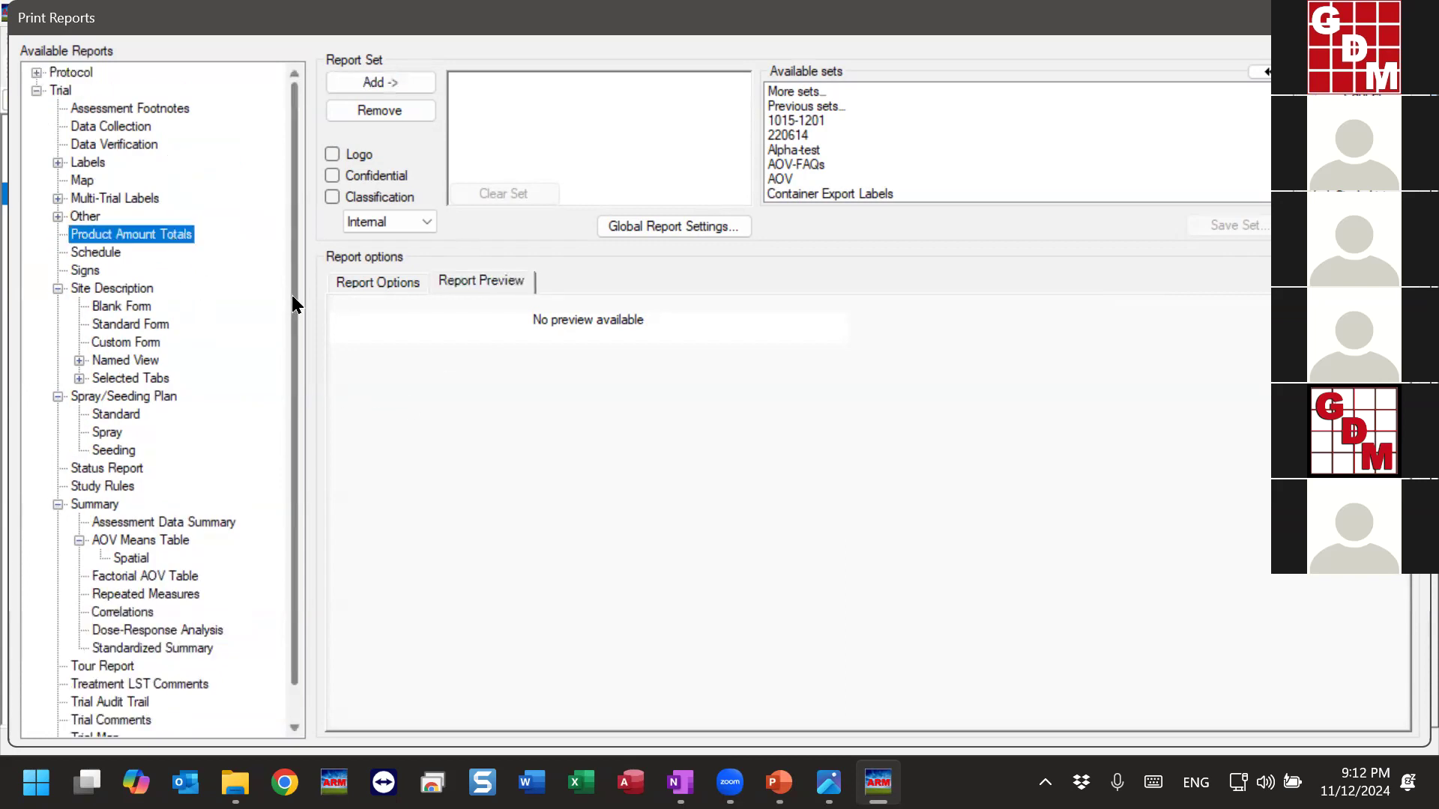
Preview the Spray/Seeding Plan report and examine the mix size, amounts of product to measure and plot numbers per treatment.
{"action": "scroll", "coordinate": [289, 296], "scroll_direction": "down", "scroll_amount": 1}
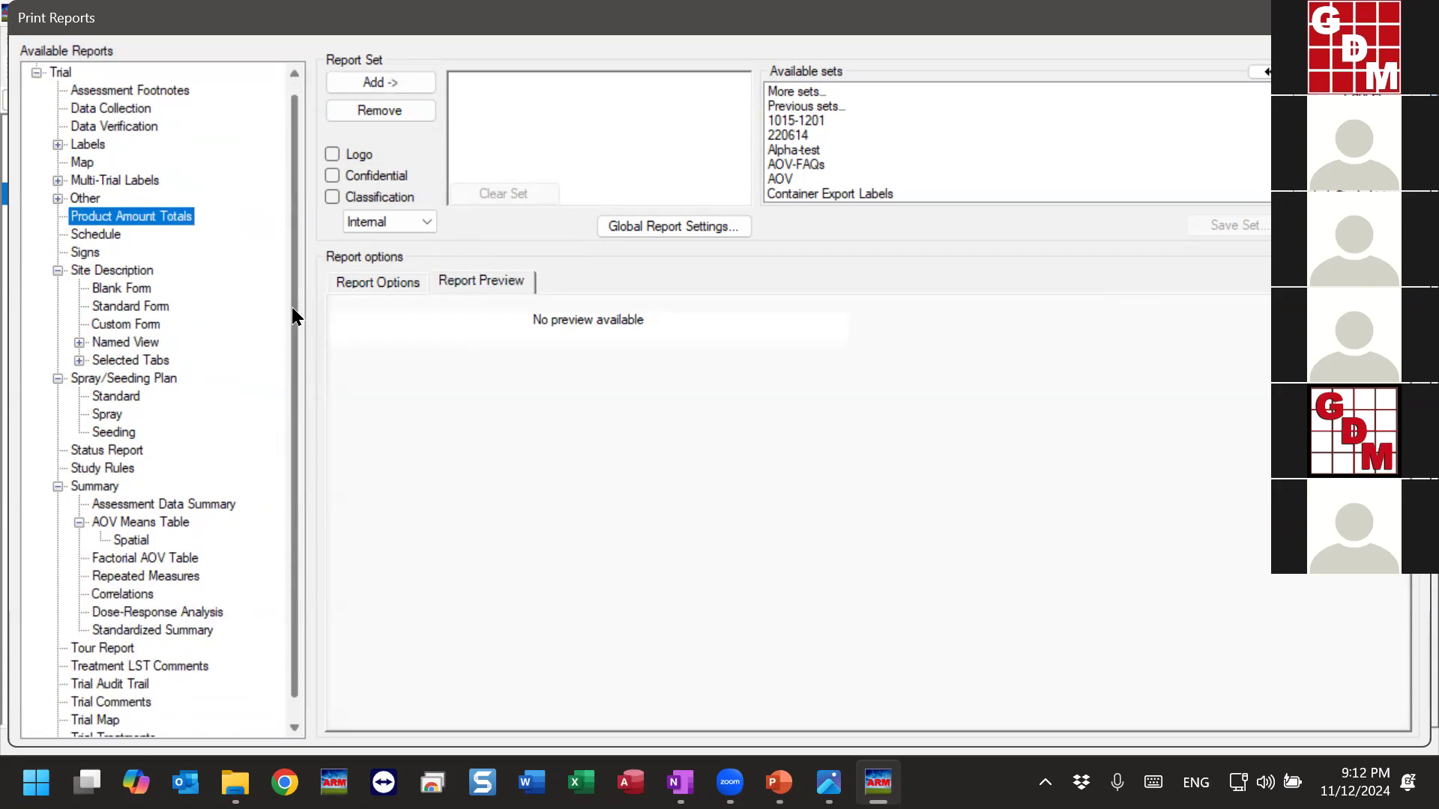
{"action": "left_click", "coordinate": [106, 379]}
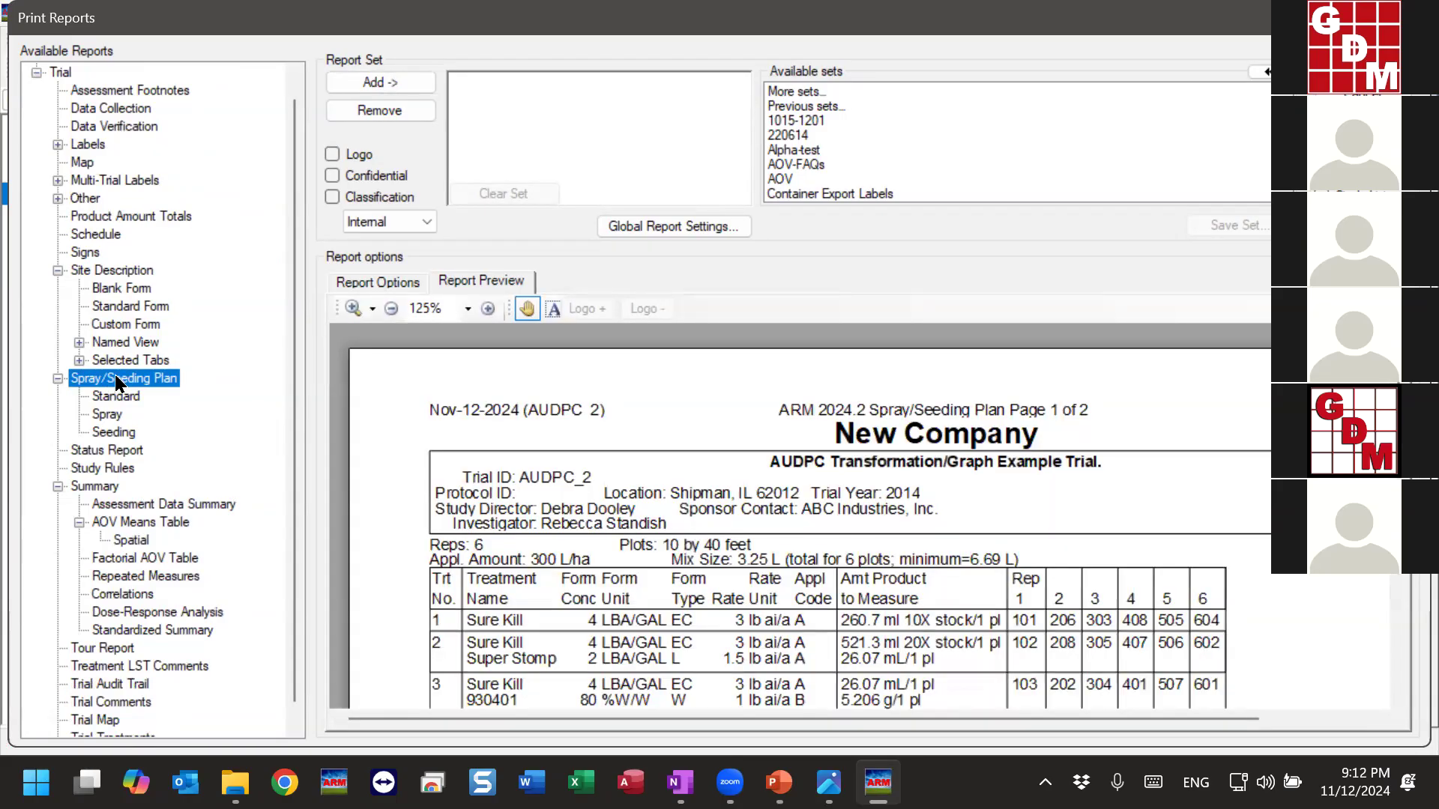
{"action": "left_click_drag", "start_coordinate": [1003, 638], "coordinate": [1034, 426]}
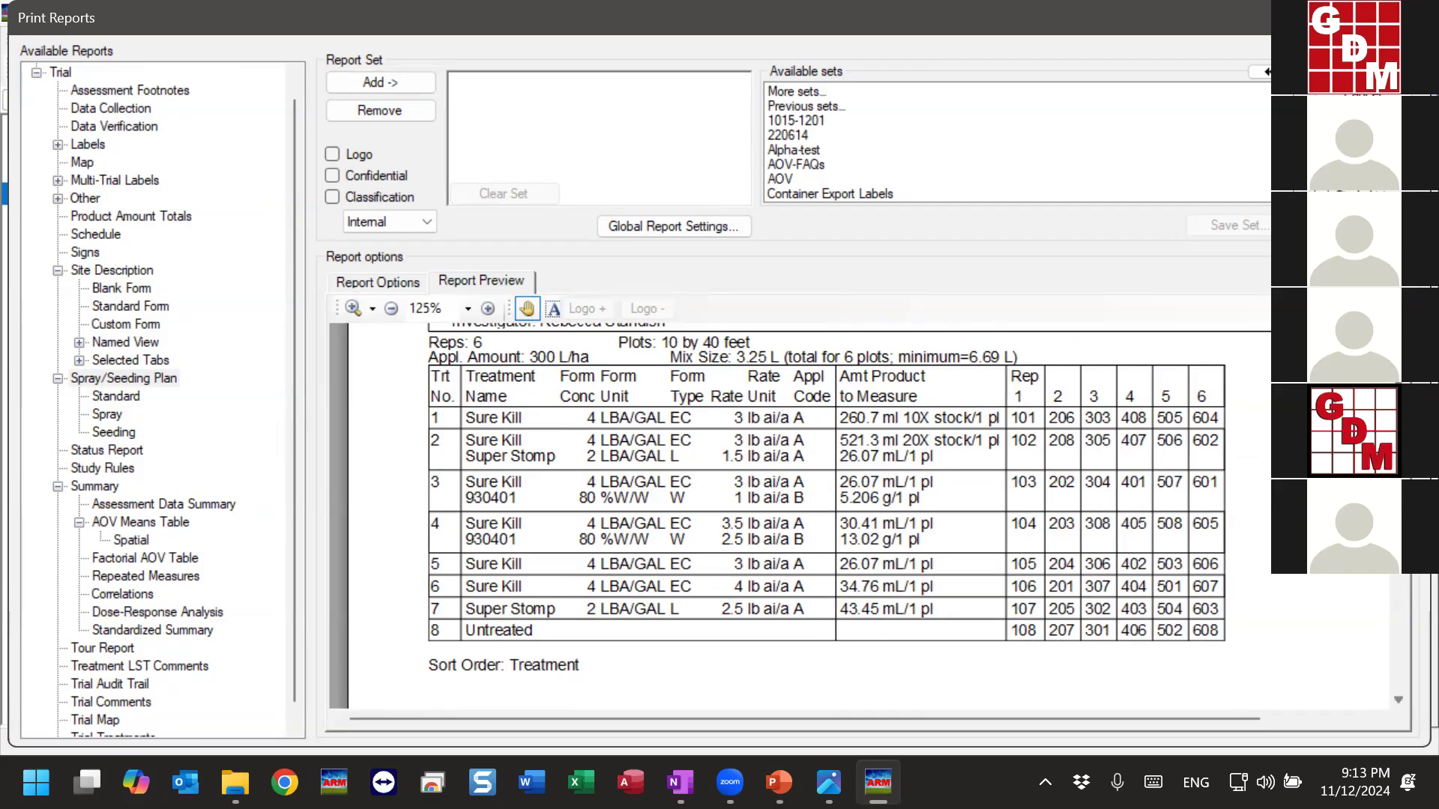
{"action": "scroll", "coordinate": [847, 517], "scroll_direction": "up", "scroll_amount": 2}
{"action": "scroll", "coordinate": [847, 517], "scroll_direction": "down", "scroll_amount": 2}
{"action": "scroll", "coordinate": [847, 518], "scroll_direction": "up", "scroll_amount": 2}
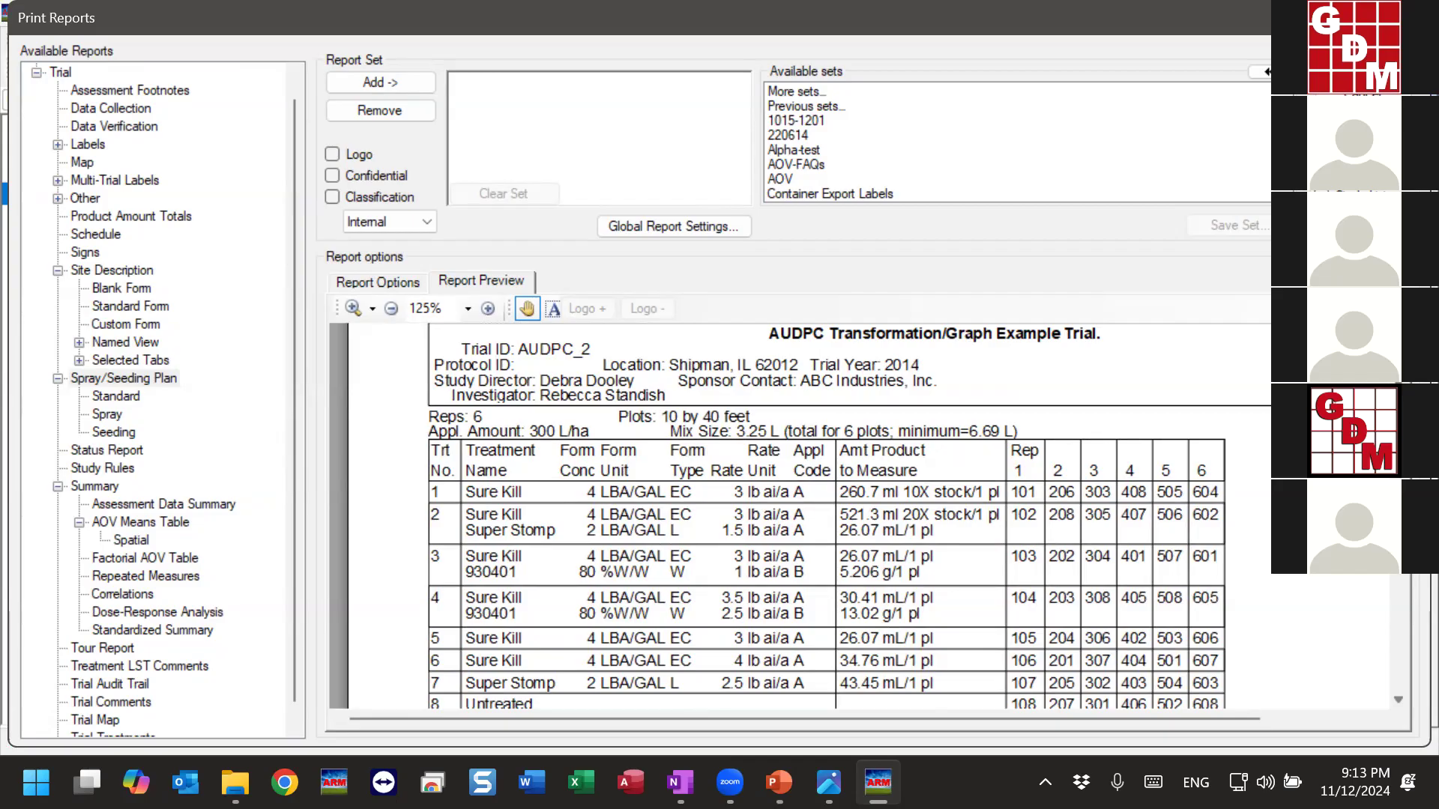
{"action": "scroll", "coordinate": [1147, 545], "scroll_direction": "down", "scroll_amount": 2}
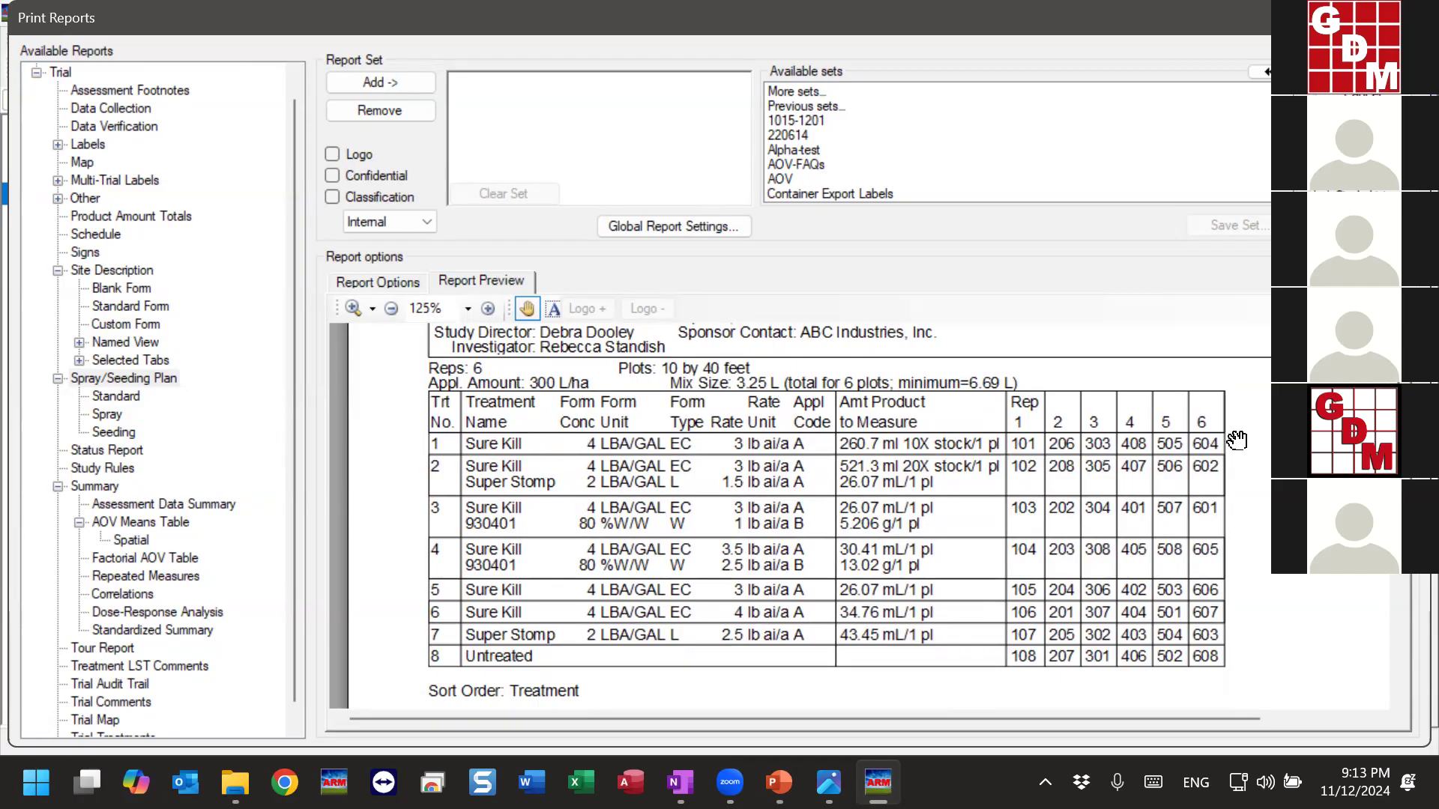
Examine the rest of the Spray/Seeding Plan, including the amount calculations and required product quantities, and return to its first page.
{"action": "scroll", "coordinate": [951, 442], "scroll_direction": "down", "scroll_amount": 3}
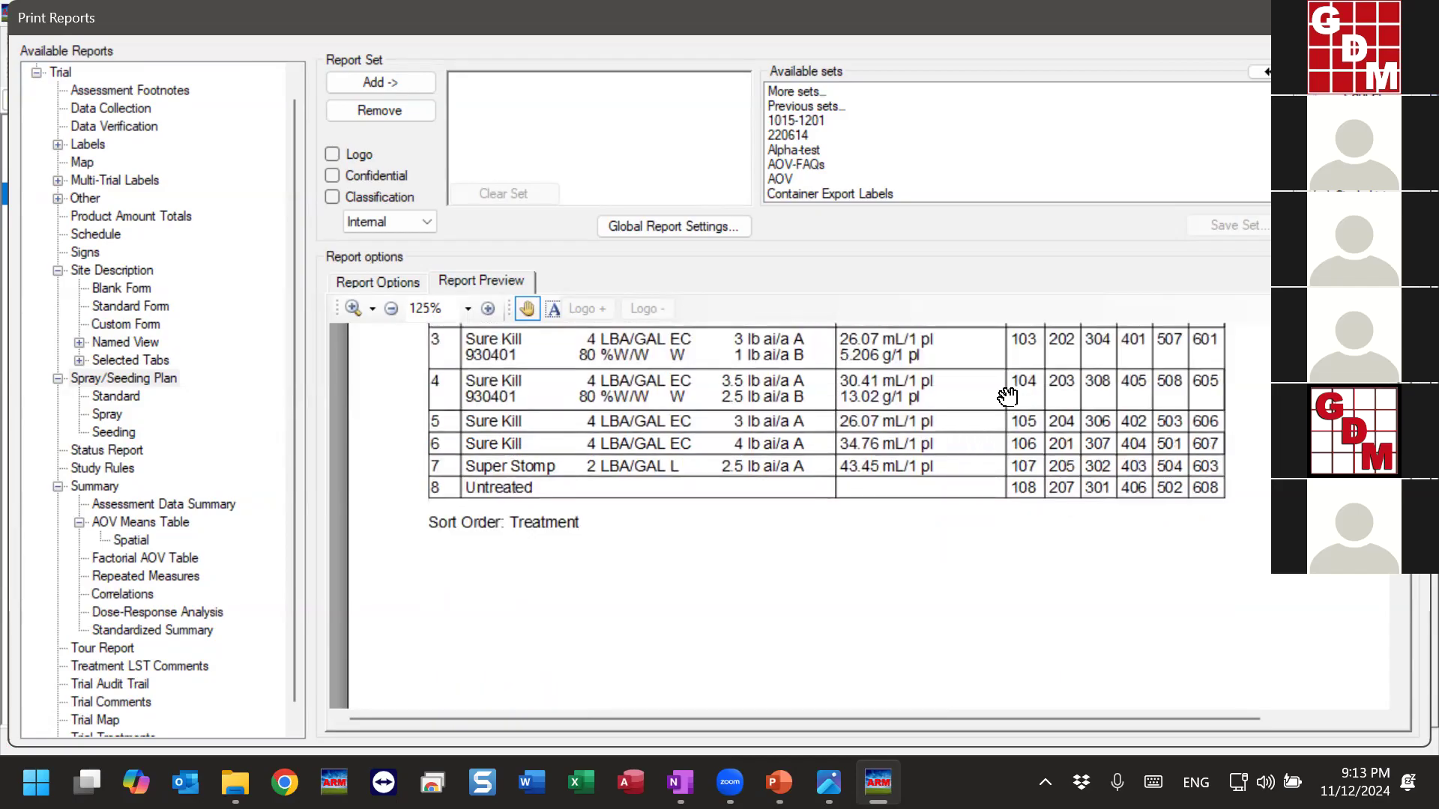
{"action": "scroll", "coordinate": [862, 517], "scroll_direction": "down", "scroll_amount": 5}
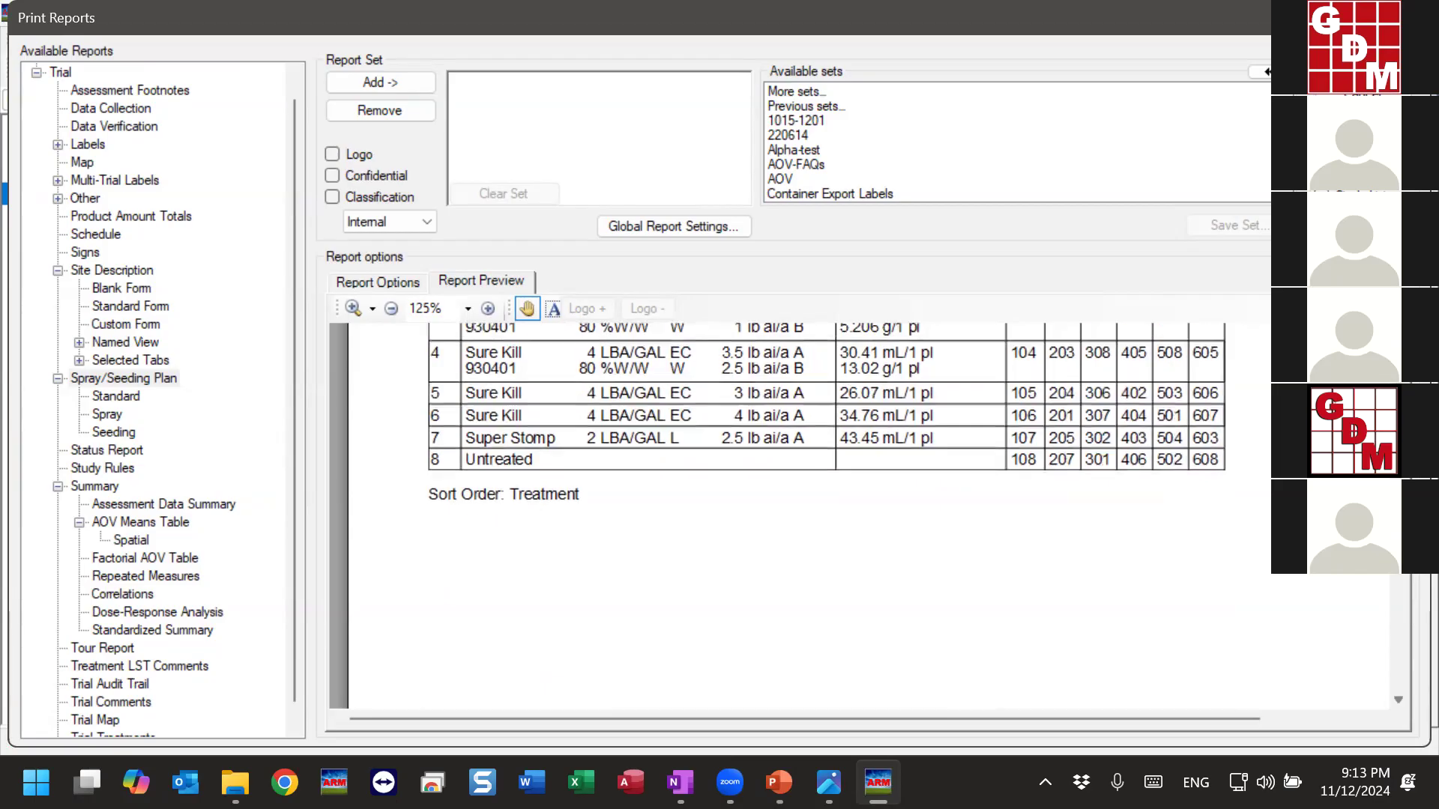
{"action": "scroll", "coordinate": [861, 517], "scroll_direction": "down", "scroll_amount": 1}
{"action": "left_click_drag", "start_coordinate": [1402, 540], "coordinate": [1403, 587]}
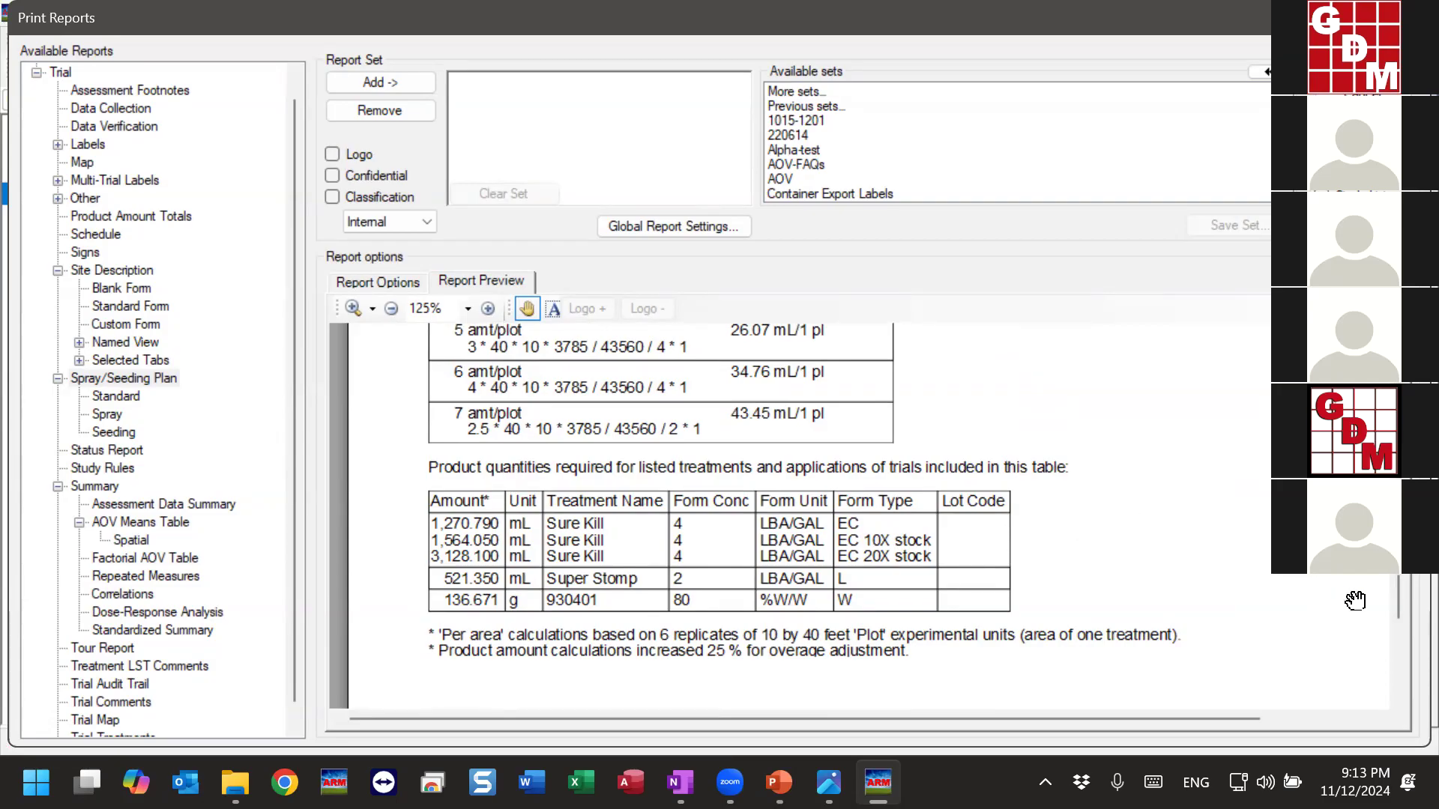
{"action": "left_click_drag", "start_coordinate": [1395, 605], "coordinate": [1394, 359]}
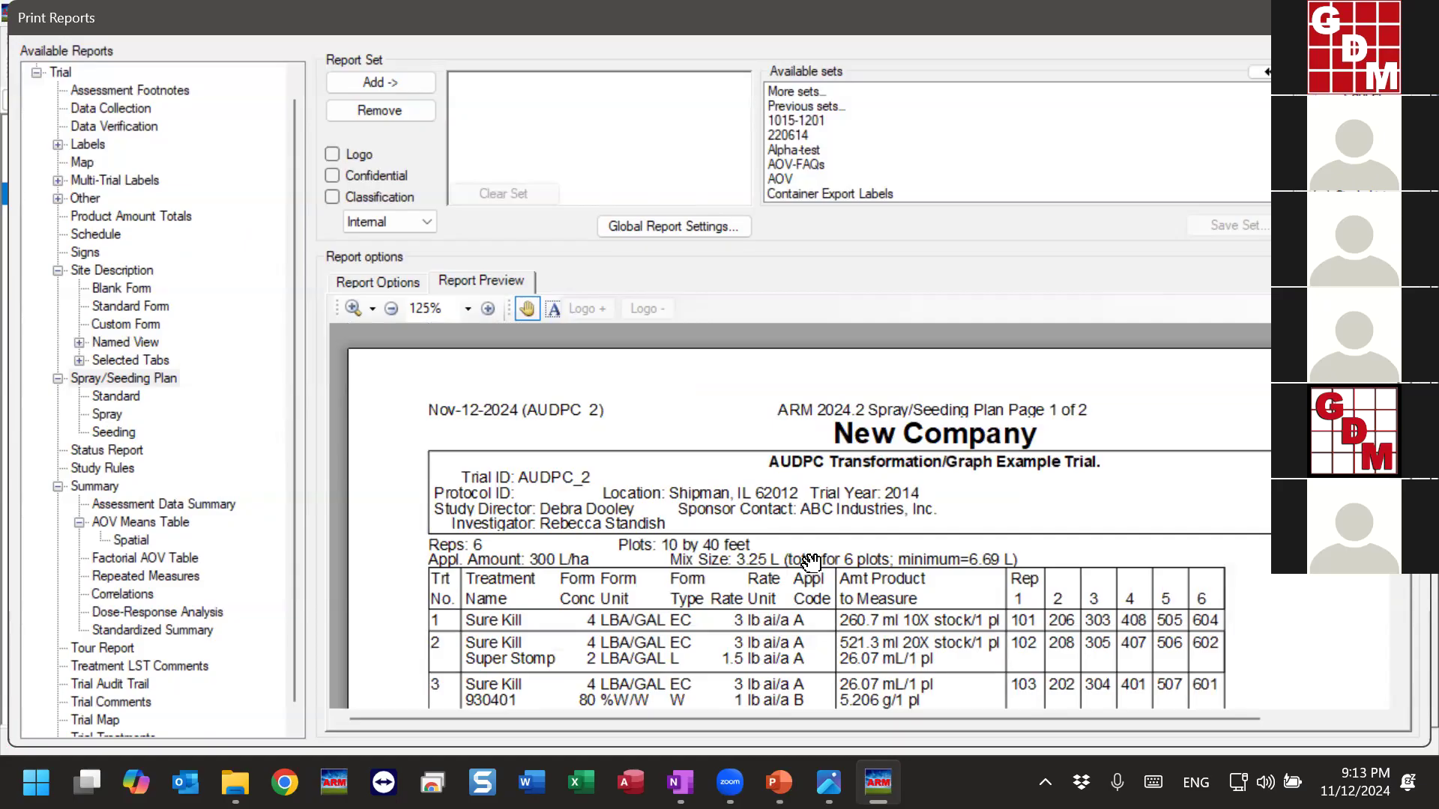
Preview the AOV Means Table report and examine the assessment headers, treatment means and statistics.
{"action": "scroll", "coordinate": [143, 484], "scroll_direction": "down", "scroll_amount": 1}
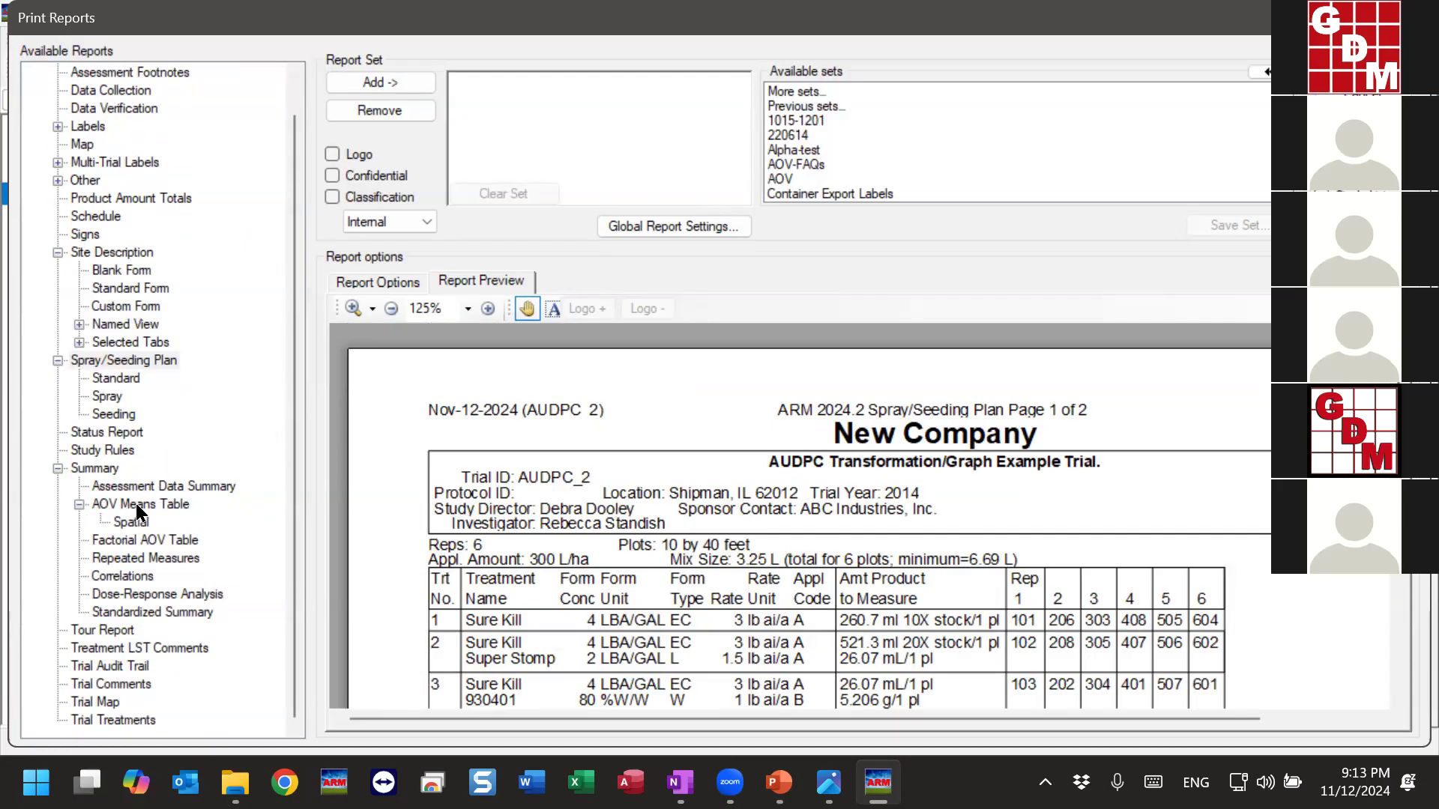
{"action": "left_click", "coordinate": [137, 505]}
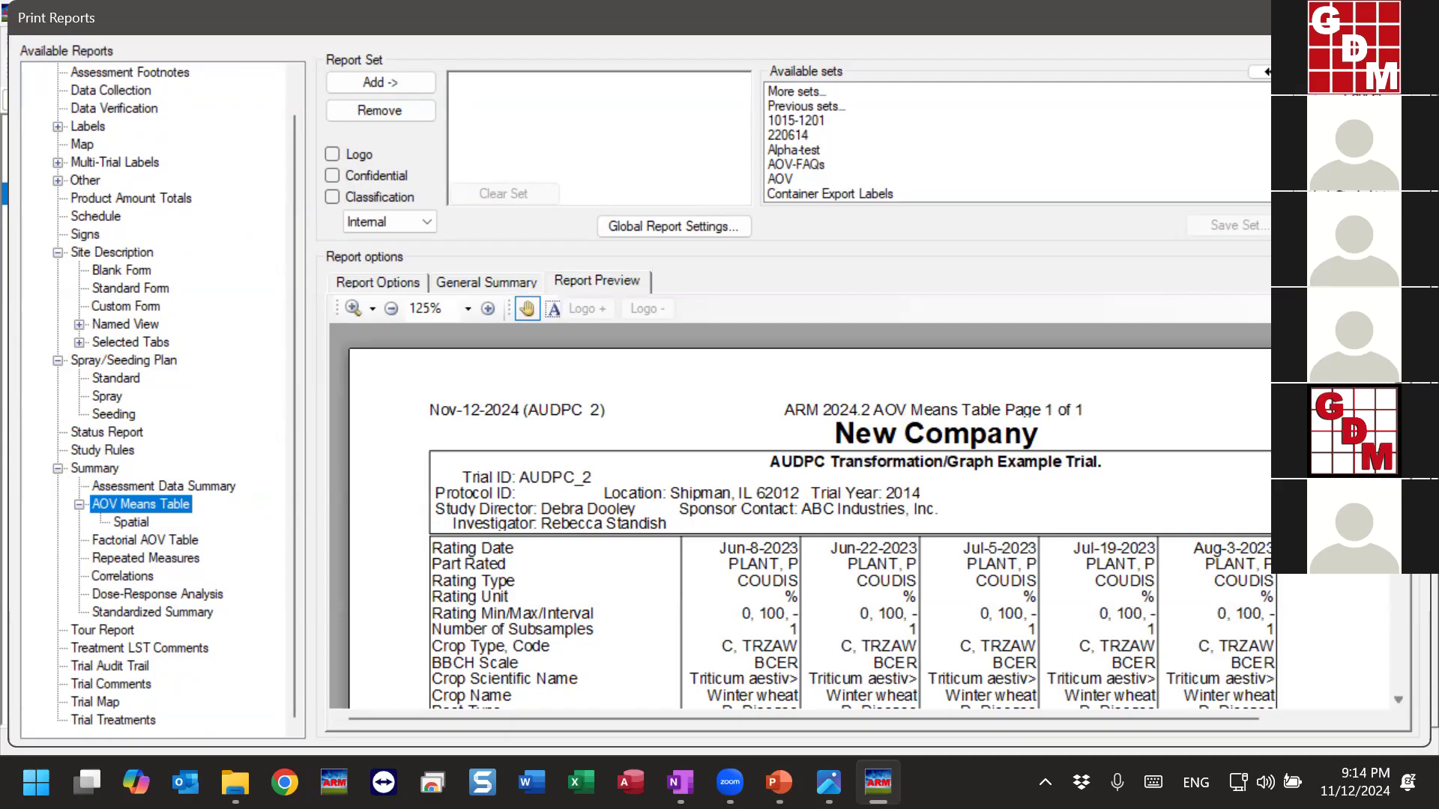
{"action": "scroll", "coordinate": [1061, 480], "scroll_direction": "down", "scroll_amount": 3}
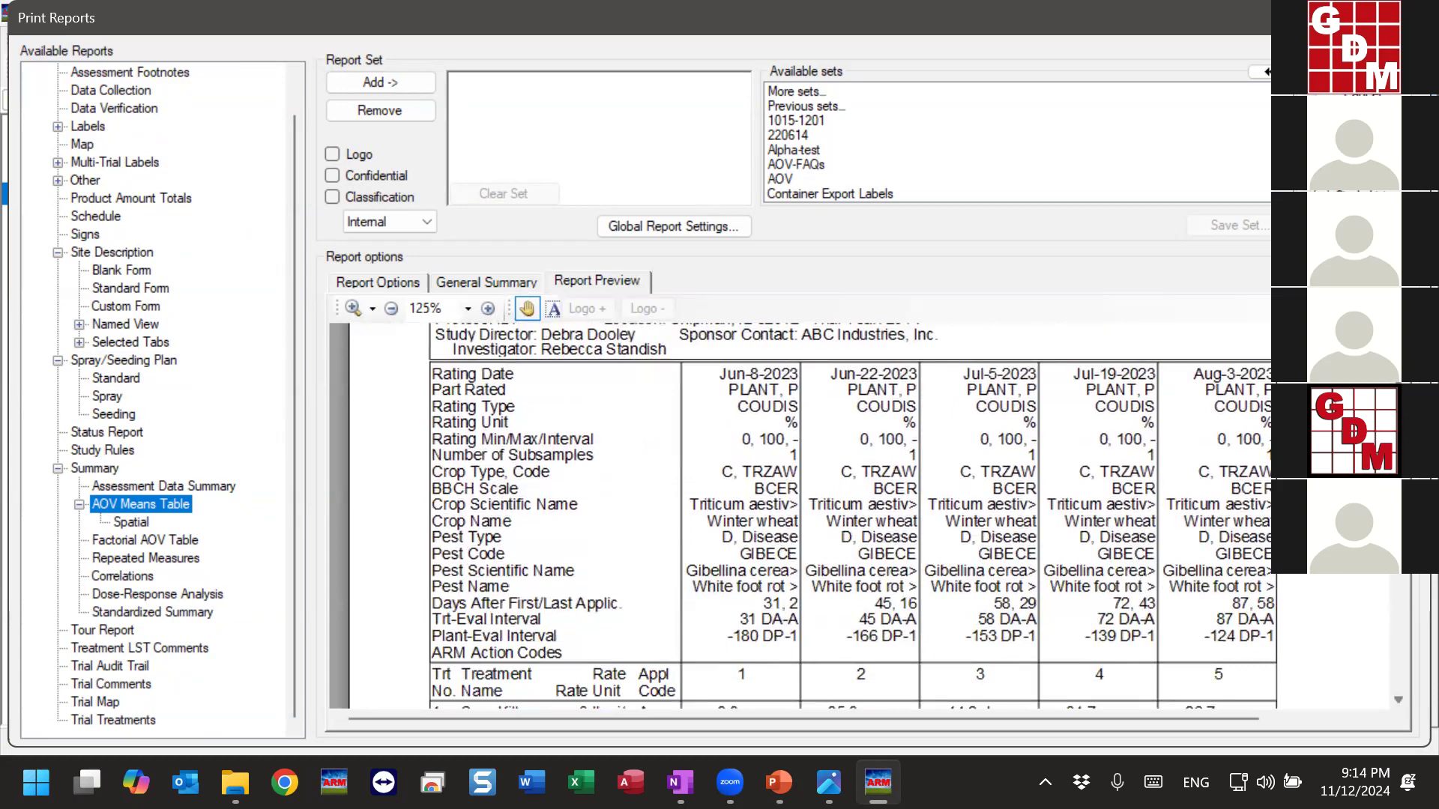
{"action": "scroll", "coordinate": [851, 517], "scroll_direction": "down", "scroll_amount": 1}
{"action": "scroll", "coordinate": [851, 517], "scroll_direction": "down", "scroll_amount": 2}
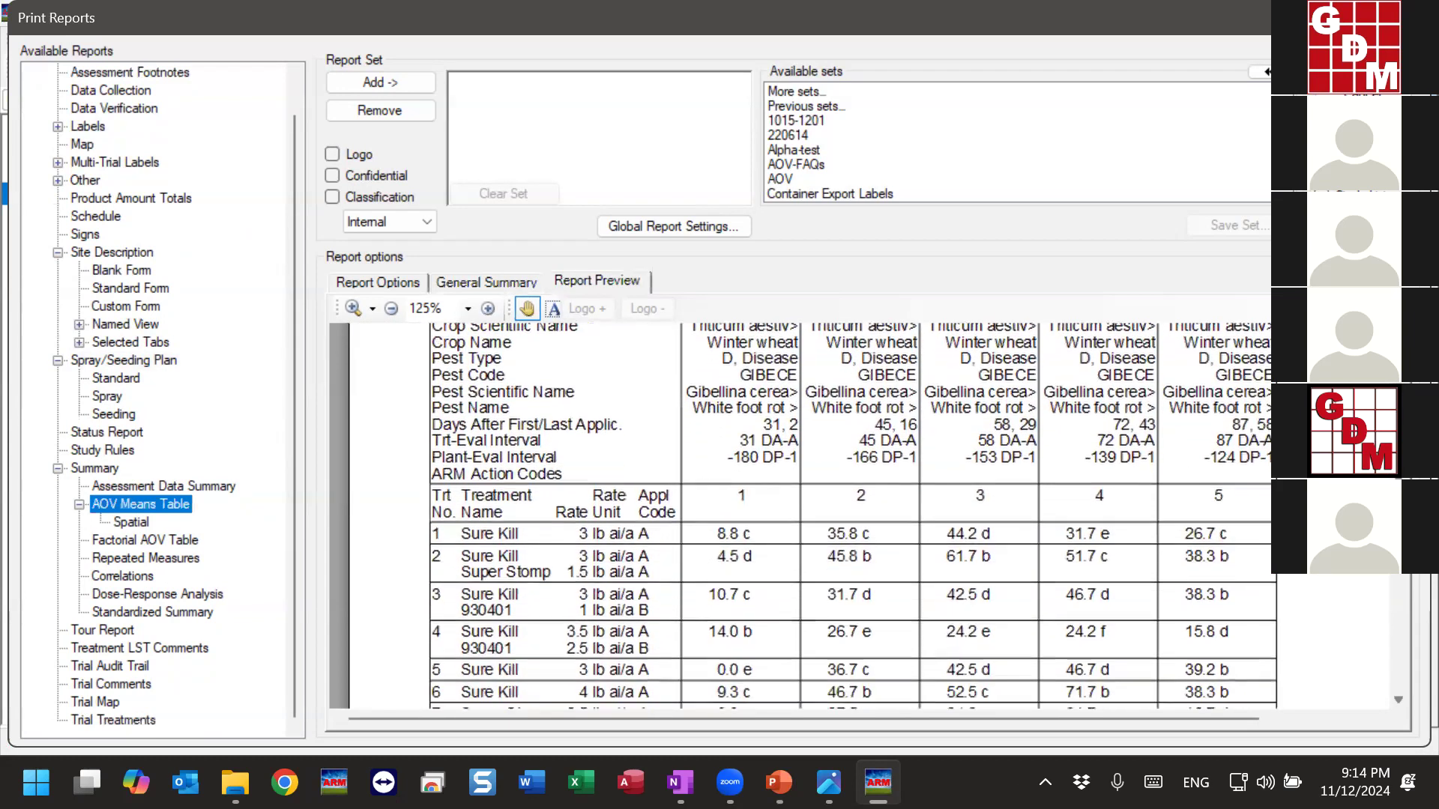
{"action": "scroll", "coordinate": [852, 517], "scroll_direction": "down", "scroll_amount": 1}
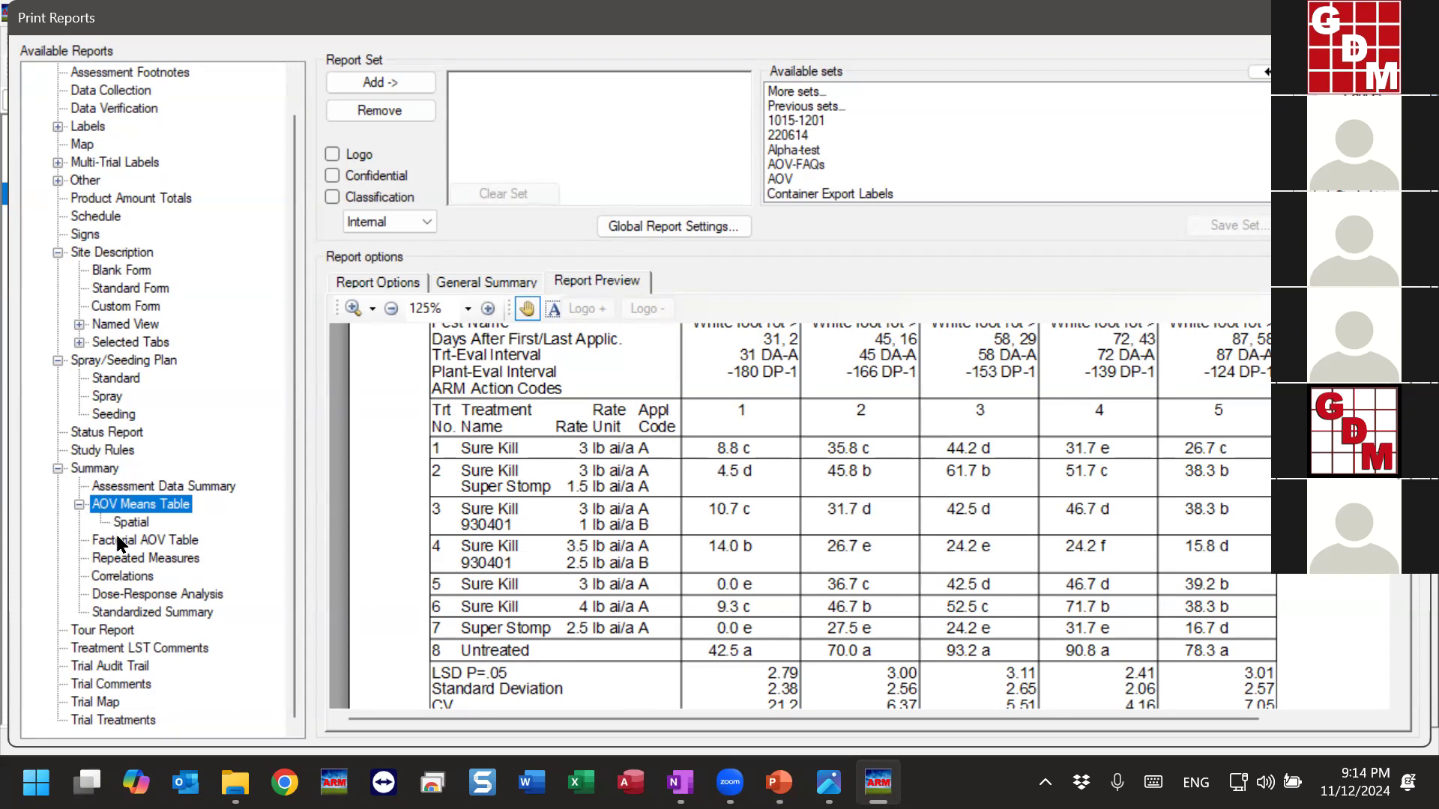
Preview the Assessment Data Summary report and examine the plot values and mean listed for each treatment.
{"action": "left_click", "coordinate": [123, 487]}
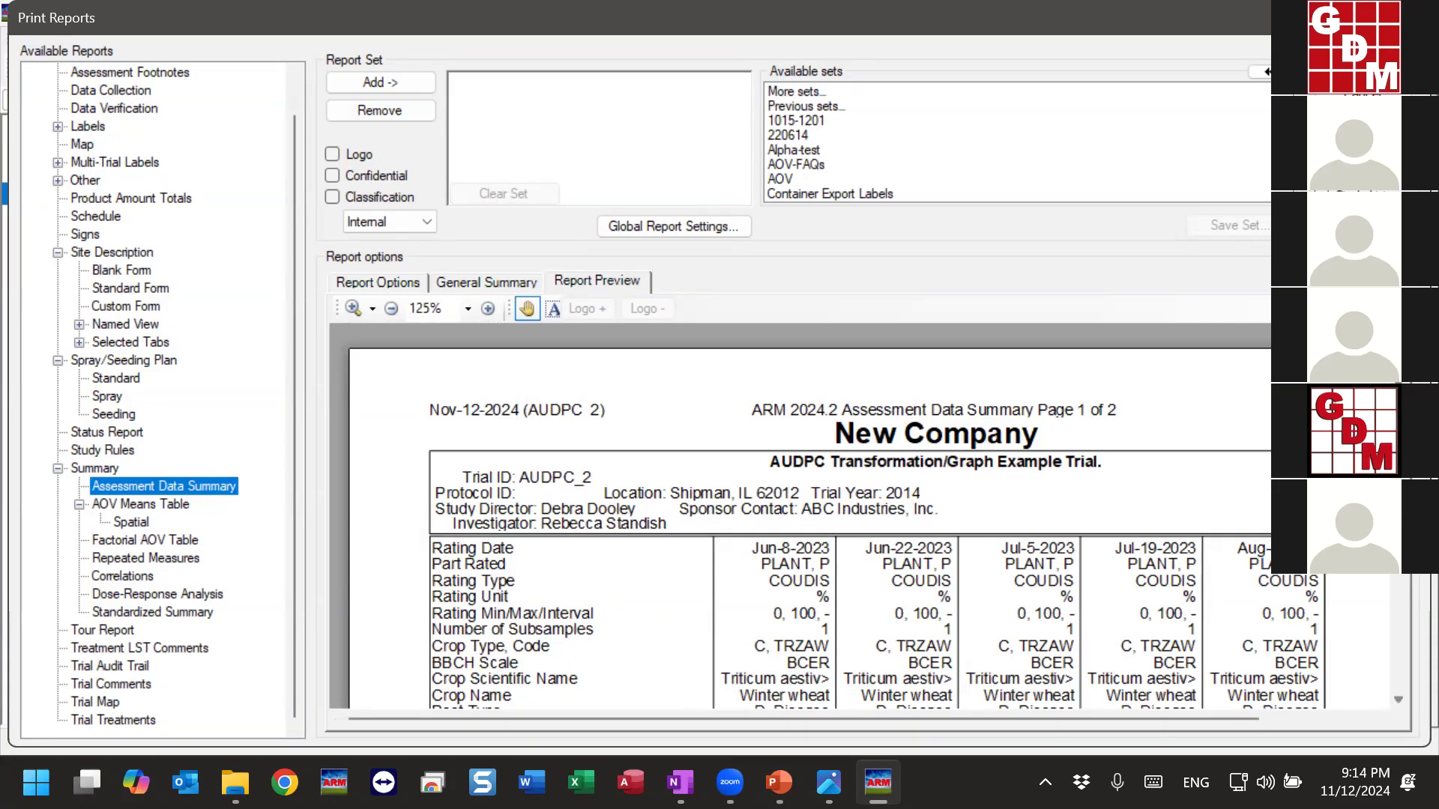
{"action": "scroll", "coordinate": [1098, 502], "scroll_direction": "down", "scroll_amount": 3}
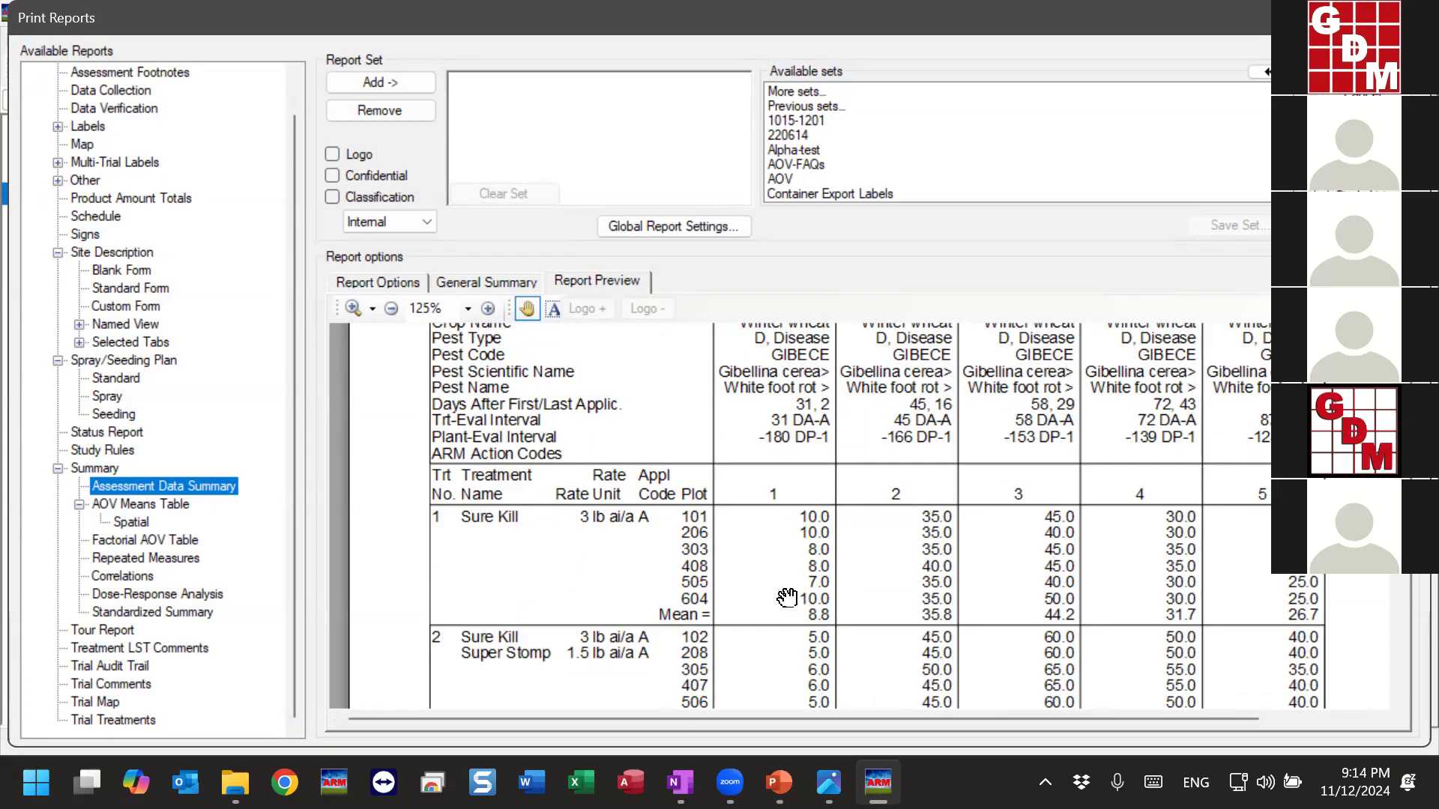
{"action": "left_click", "coordinate": [637, 612]}
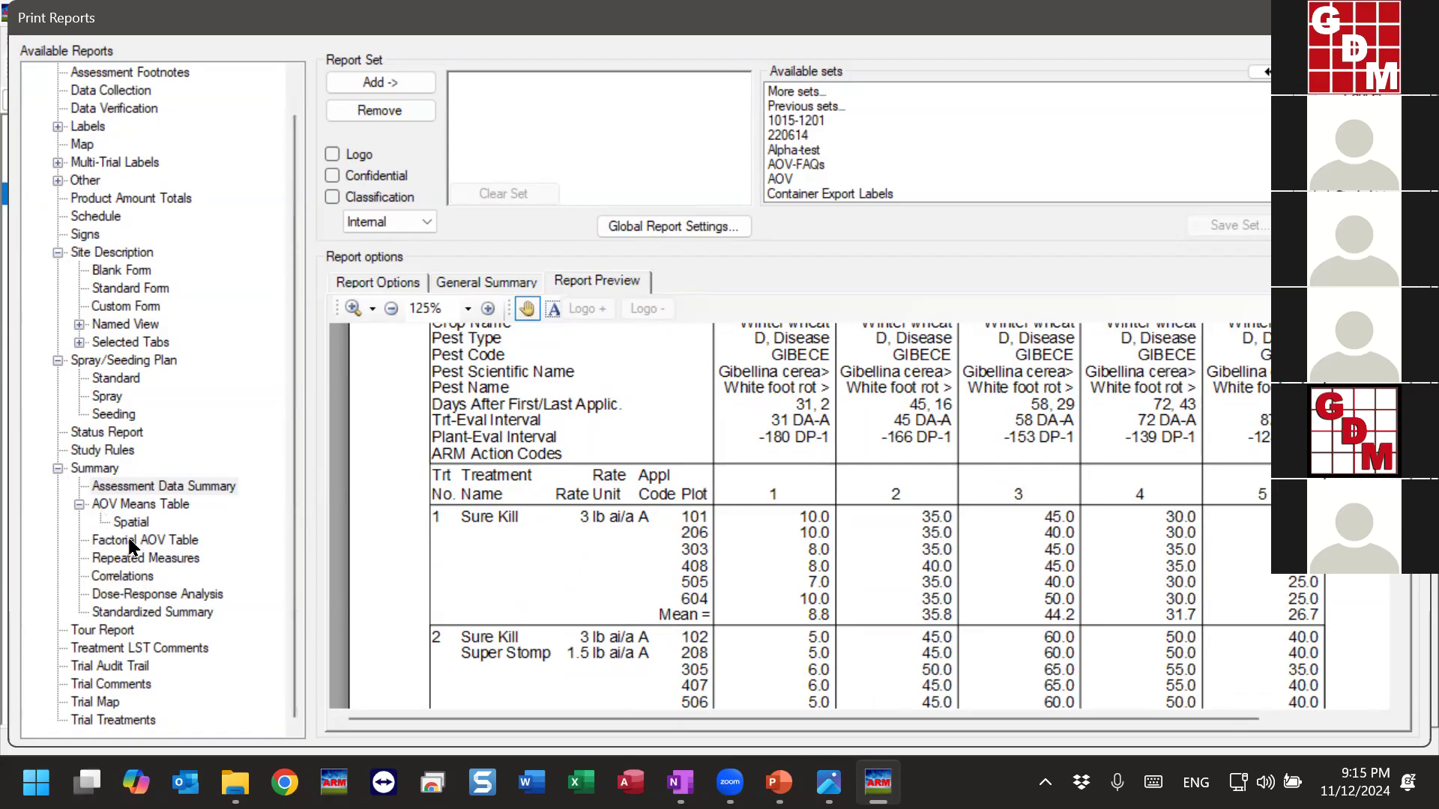
Collapse the summary reports and preview the Tour Report, examining its treatment list, plot numbers and Notes column.
{"action": "left_click", "coordinate": [57, 469]}
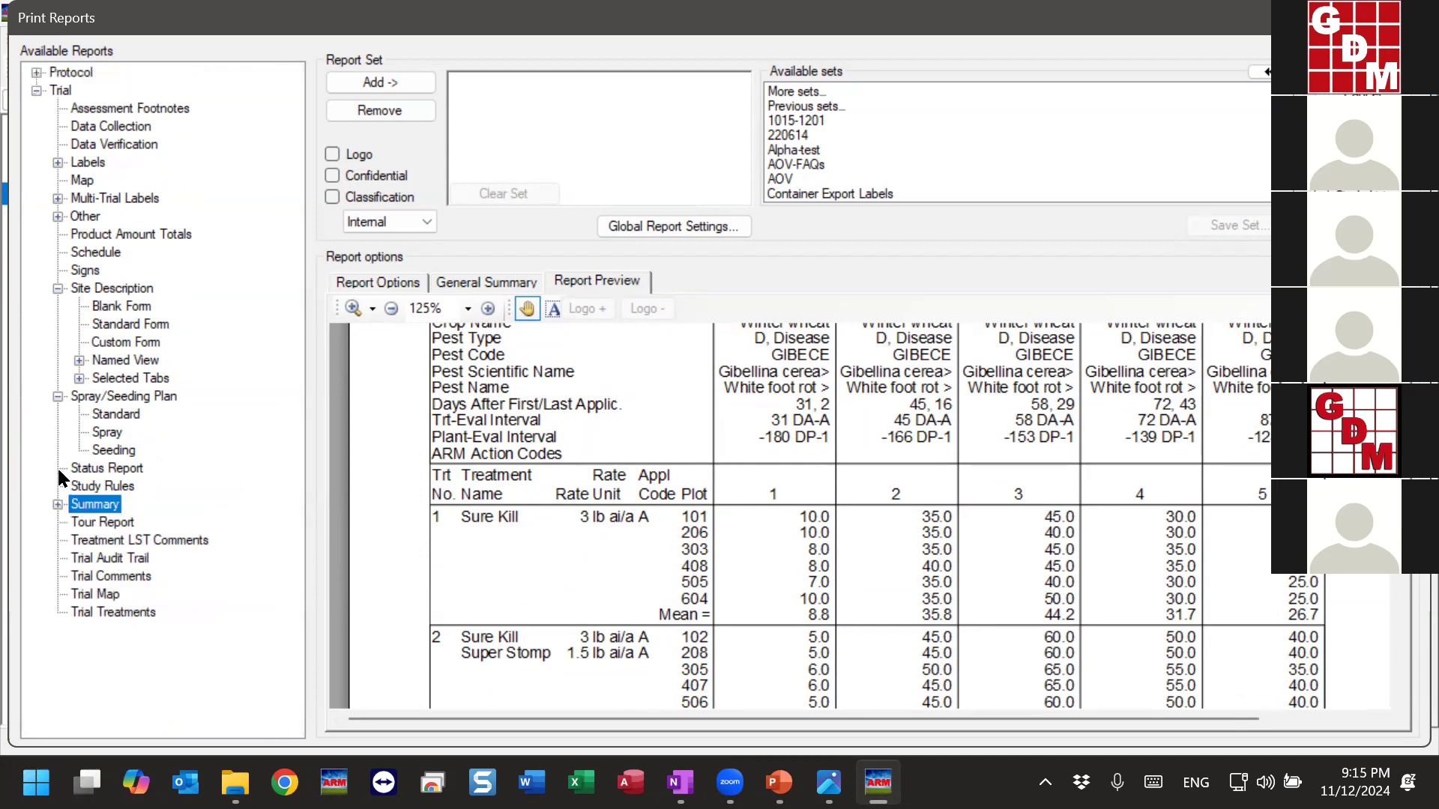
{"action": "left_click", "coordinate": [104, 525]}
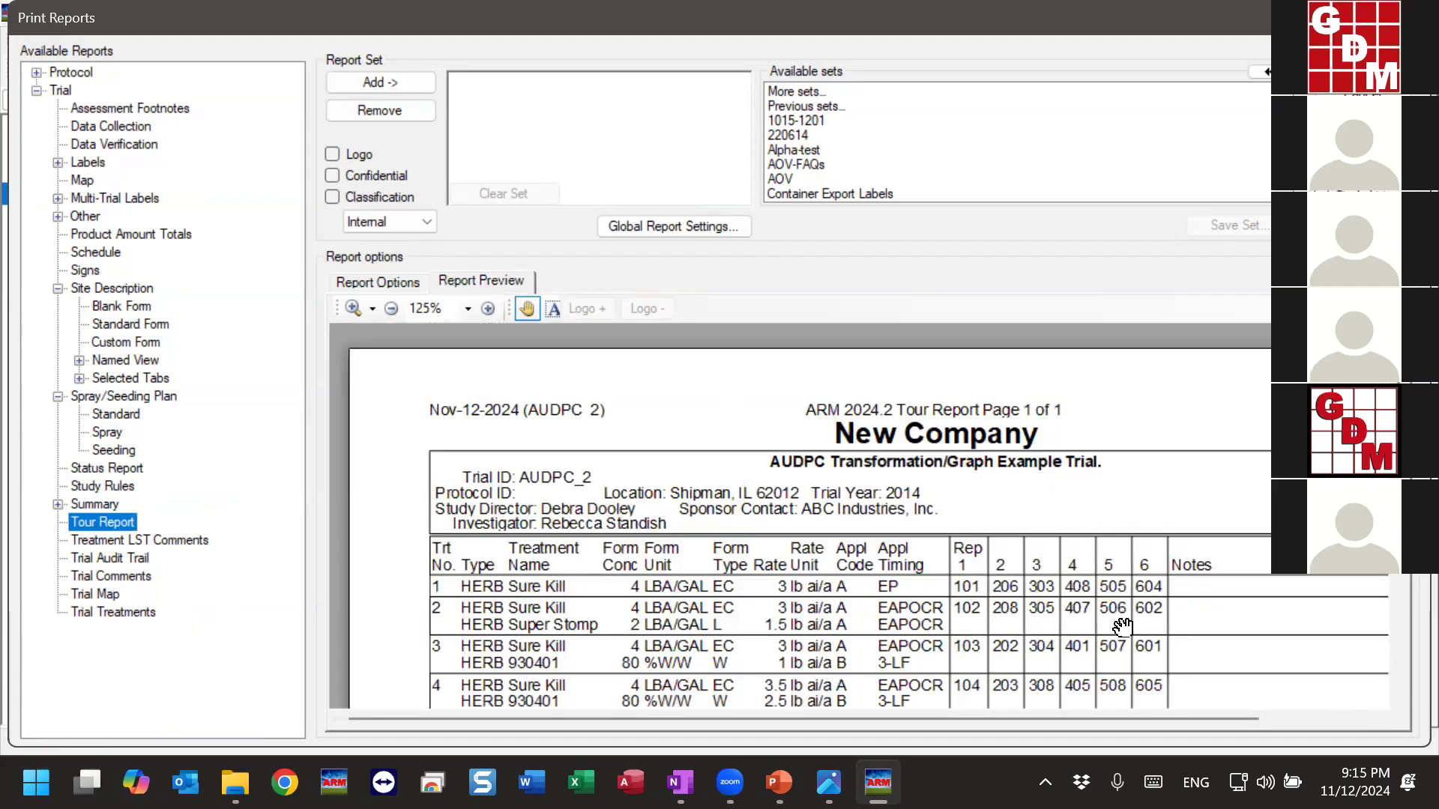
{"action": "left_click_drag", "start_coordinate": [1122, 621], "coordinate": [1100, 477]}
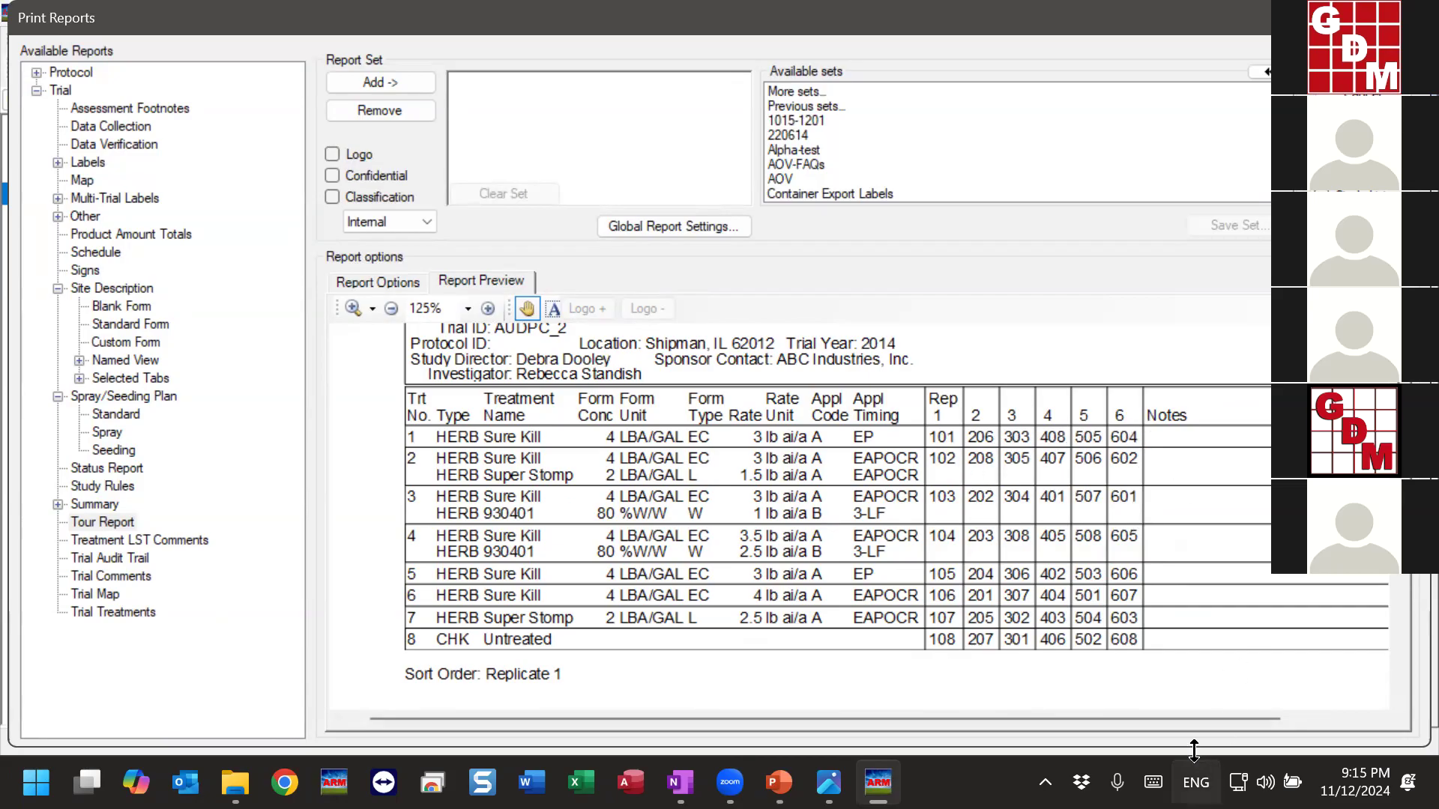
{"action": "left_click_drag", "start_coordinate": [1207, 713], "coordinate": [1334, 712]}
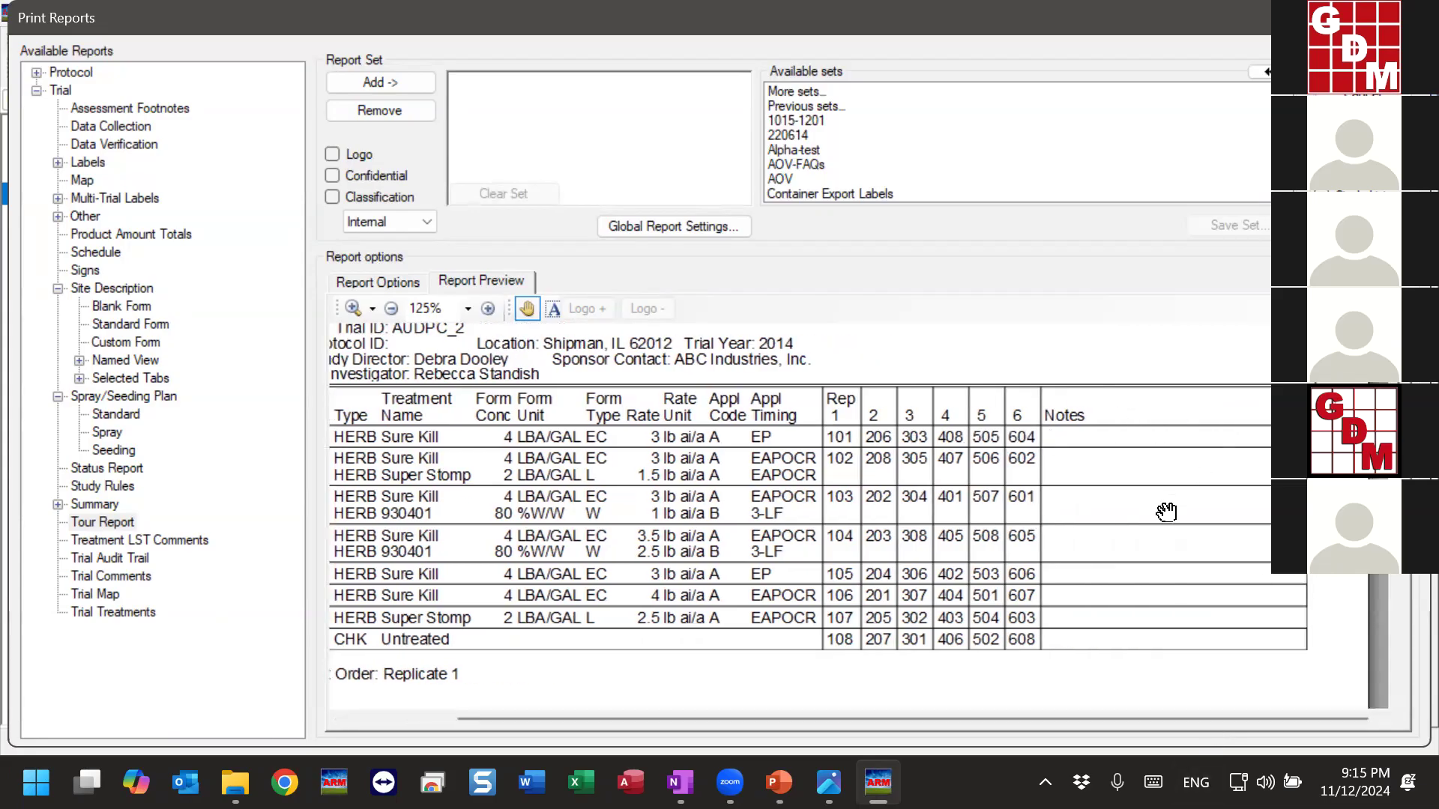
{"action": "left_click_drag", "start_coordinate": [915, 718], "coordinate": [830, 722]}
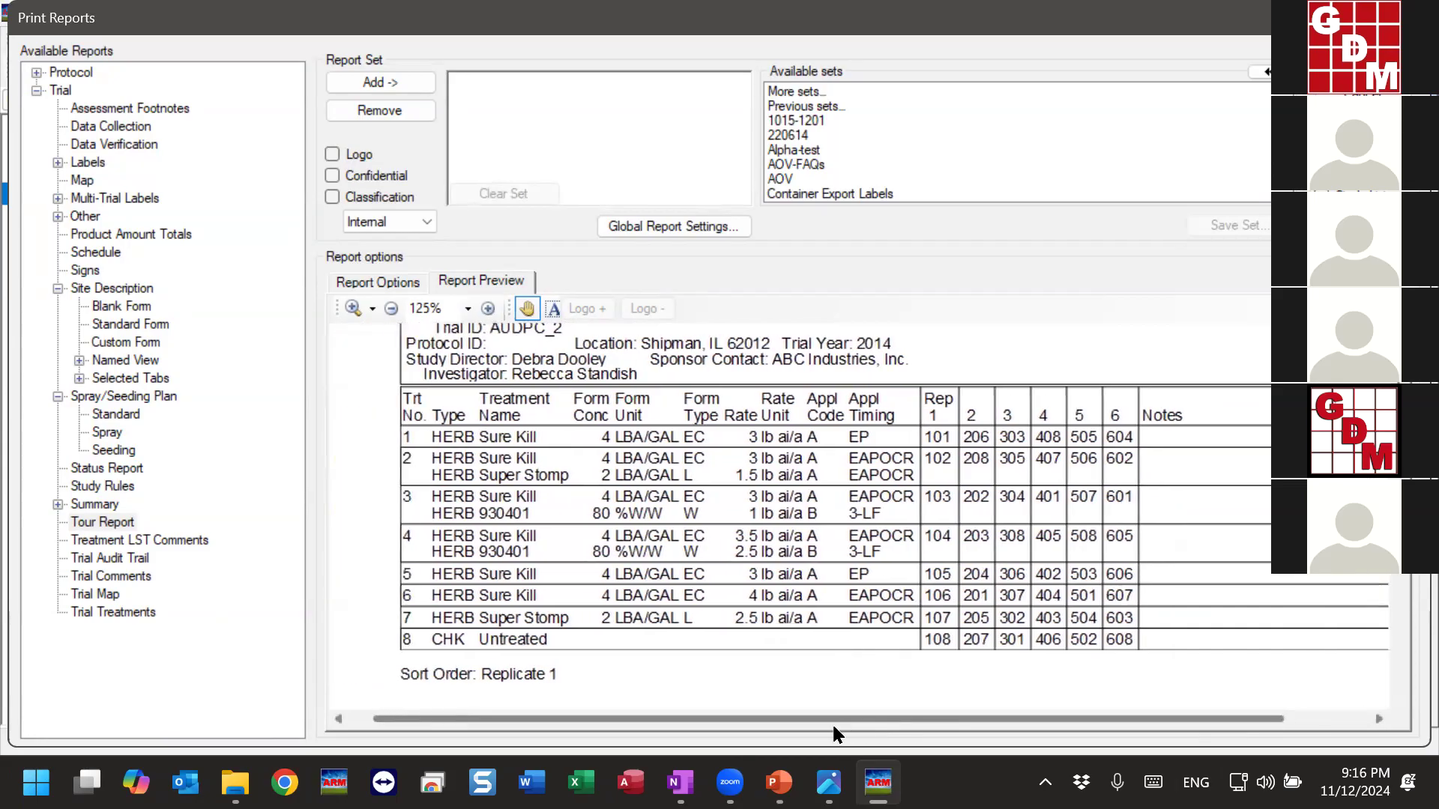
{"action": "scroll", "coordinate": [1132, 577], "scroll_direction": "down", "scroll_amount": 3}
{"action": "scroll", "coordinate": [1080, 536], "scroll_direction": "down", "scroll_amount": 5}
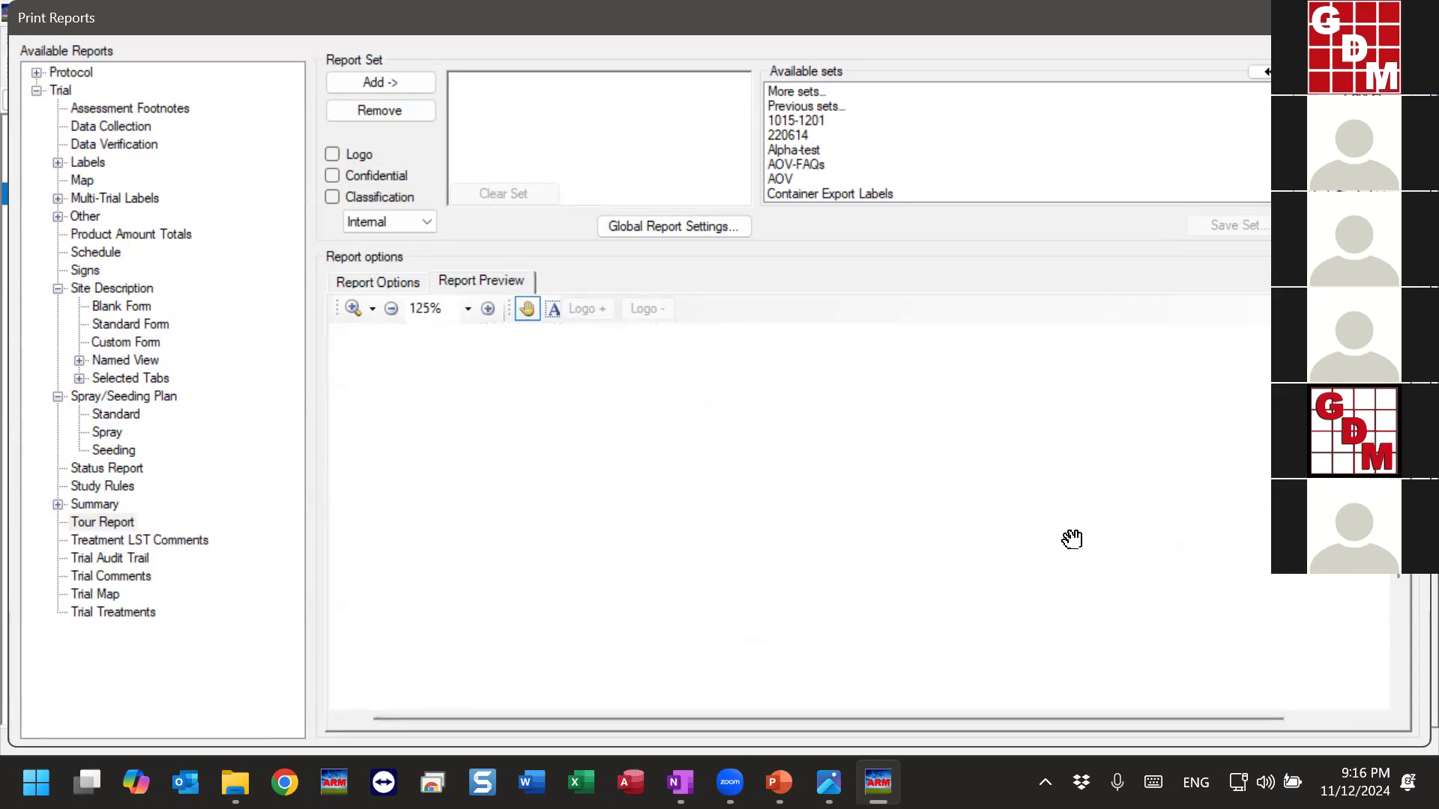
Return to the start of the Tour Report and preview the Study Rules report.
{"action": "scroll", "coordinate": [1072, 539], "scroll_direction": "up", "scroll_amount": 5}
{"action": "scroll", "coordinate": [786, 542], "scroll_direction": "up", "scroll_amount": 3}
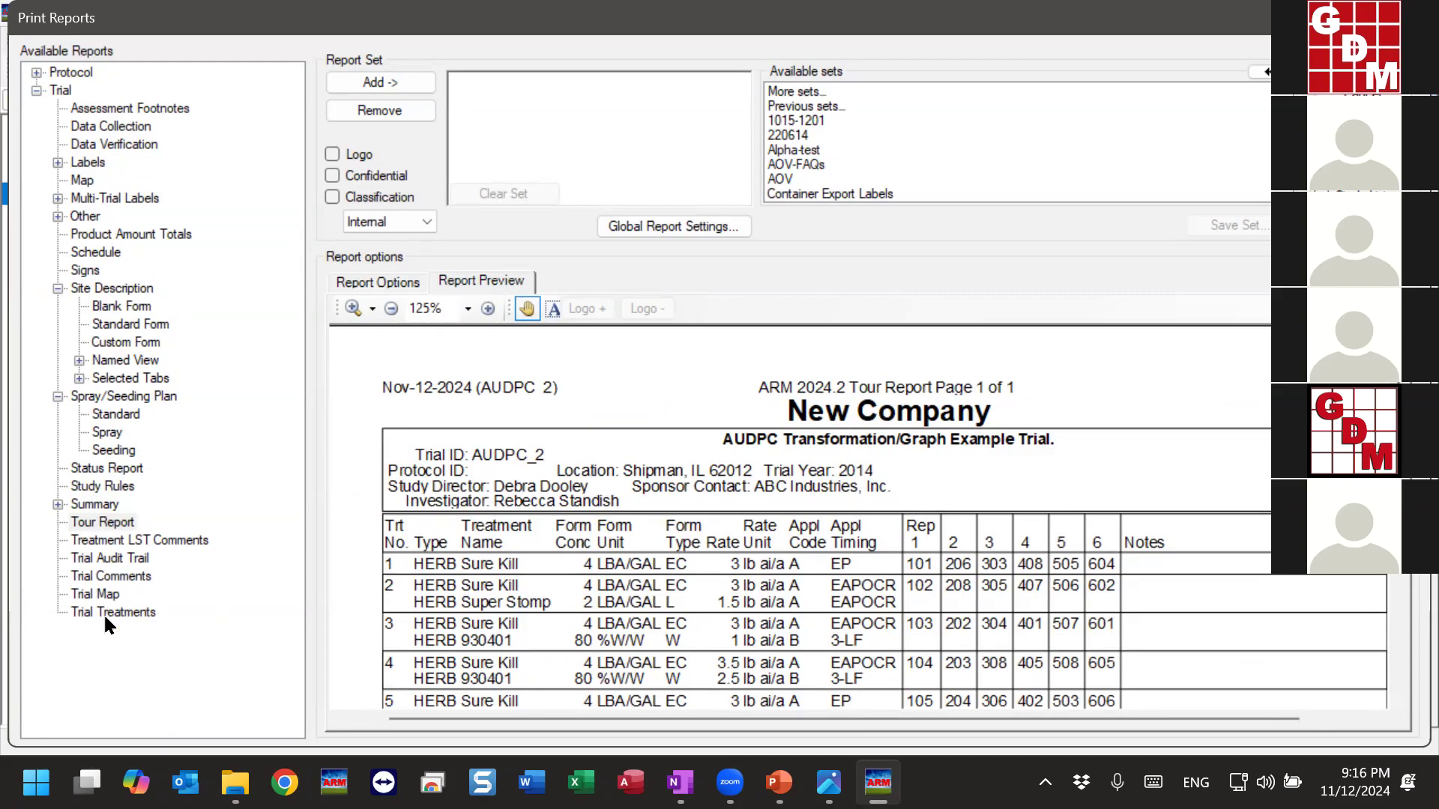
{"action": "left_click", "coordinate": [132, 486]}
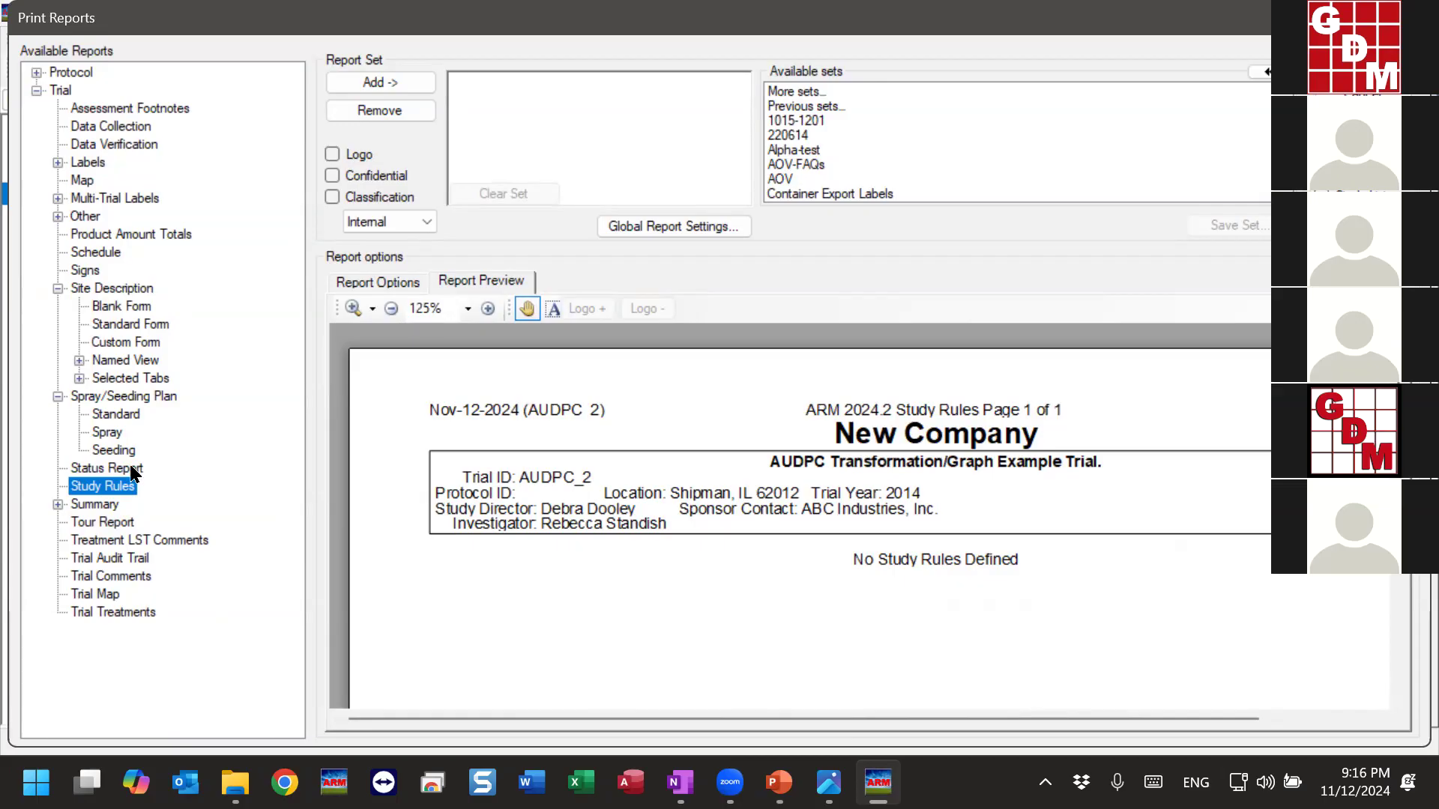
Preview the Status Report at 100% zoom and examine the rating, crop and pest details for the assessments on its first page.
{"action": "left_click", "coordinate": [82, 469]}
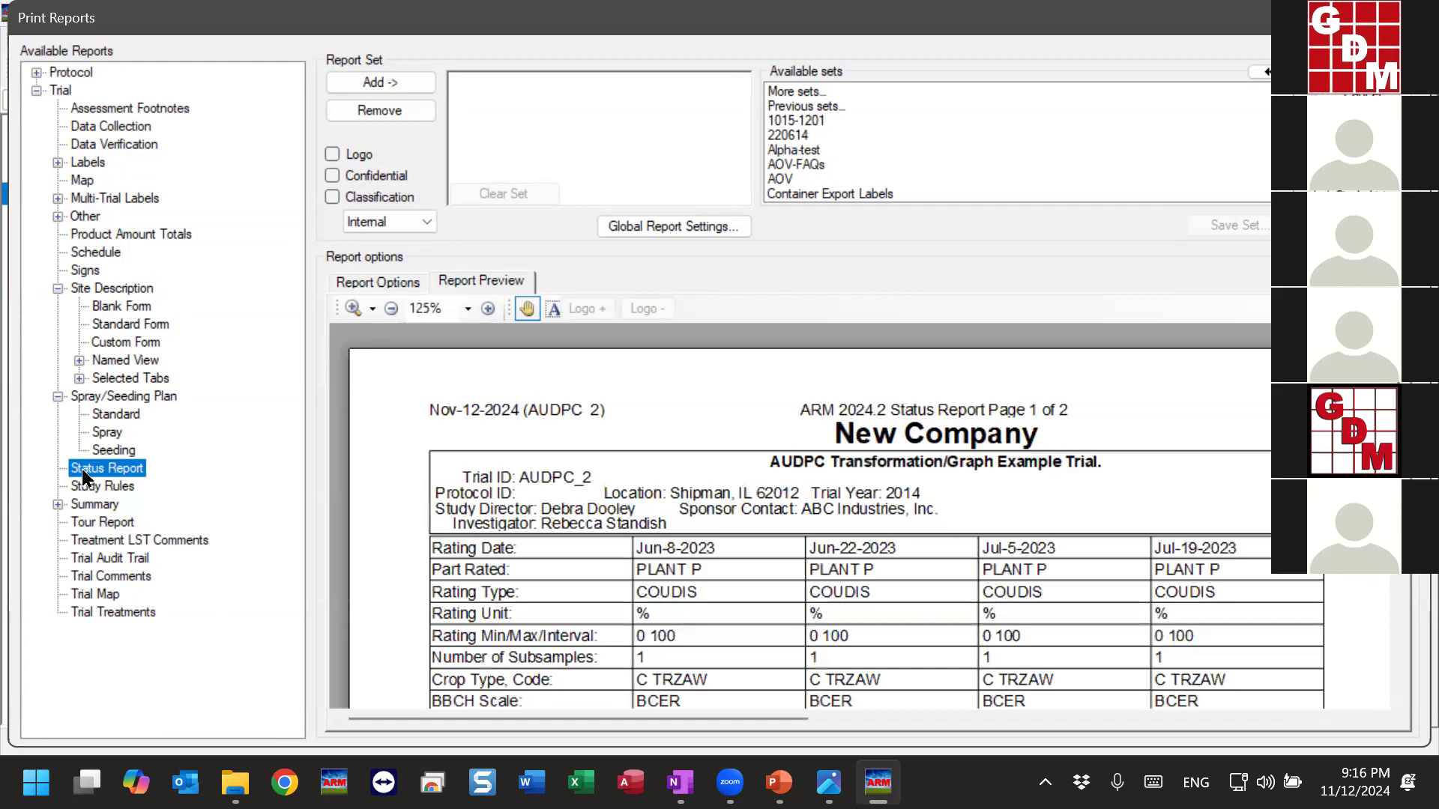
{"action": "left_click_drag", "start_coordinate": [674, 625], "coordinate": [609, 508]}
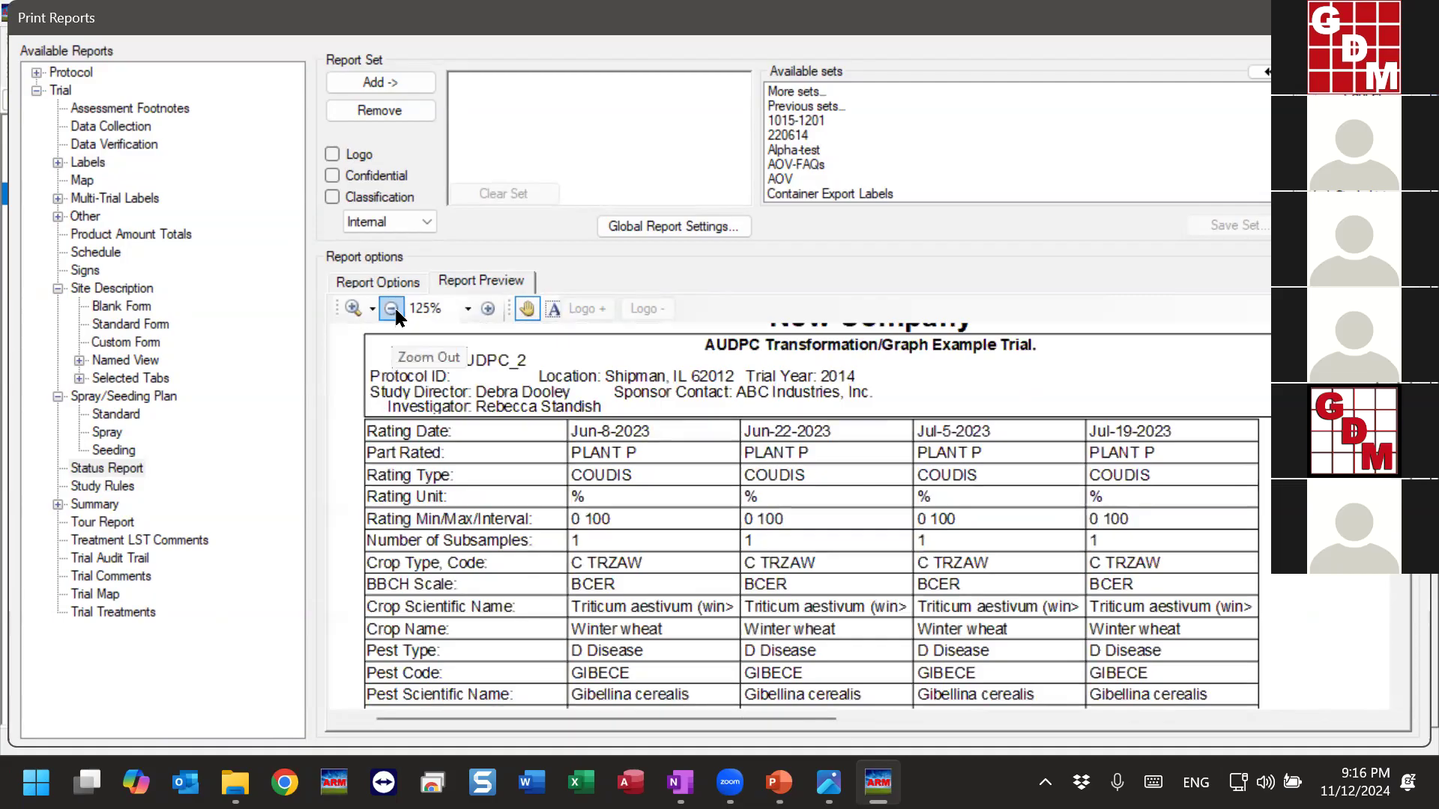
{"action": "left_click", "coordinate": [393, 309]}
{"action": "left_click_drag", "start_coordinate": [556, 616], "coordinate": [577, 501]}
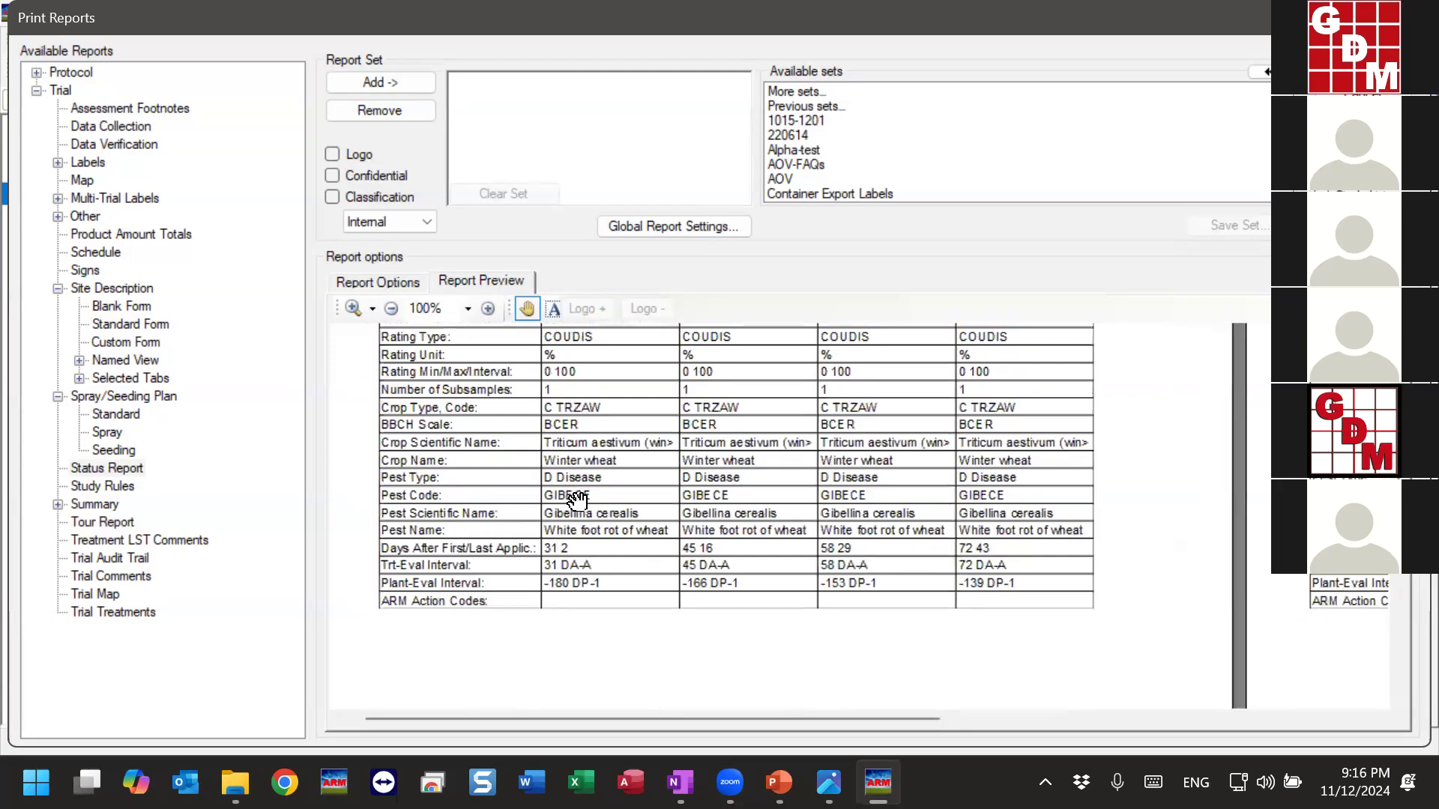
{"action": "left_click_drag", "start_coordinate": [659, 651], "coordinate": [664, 706]}
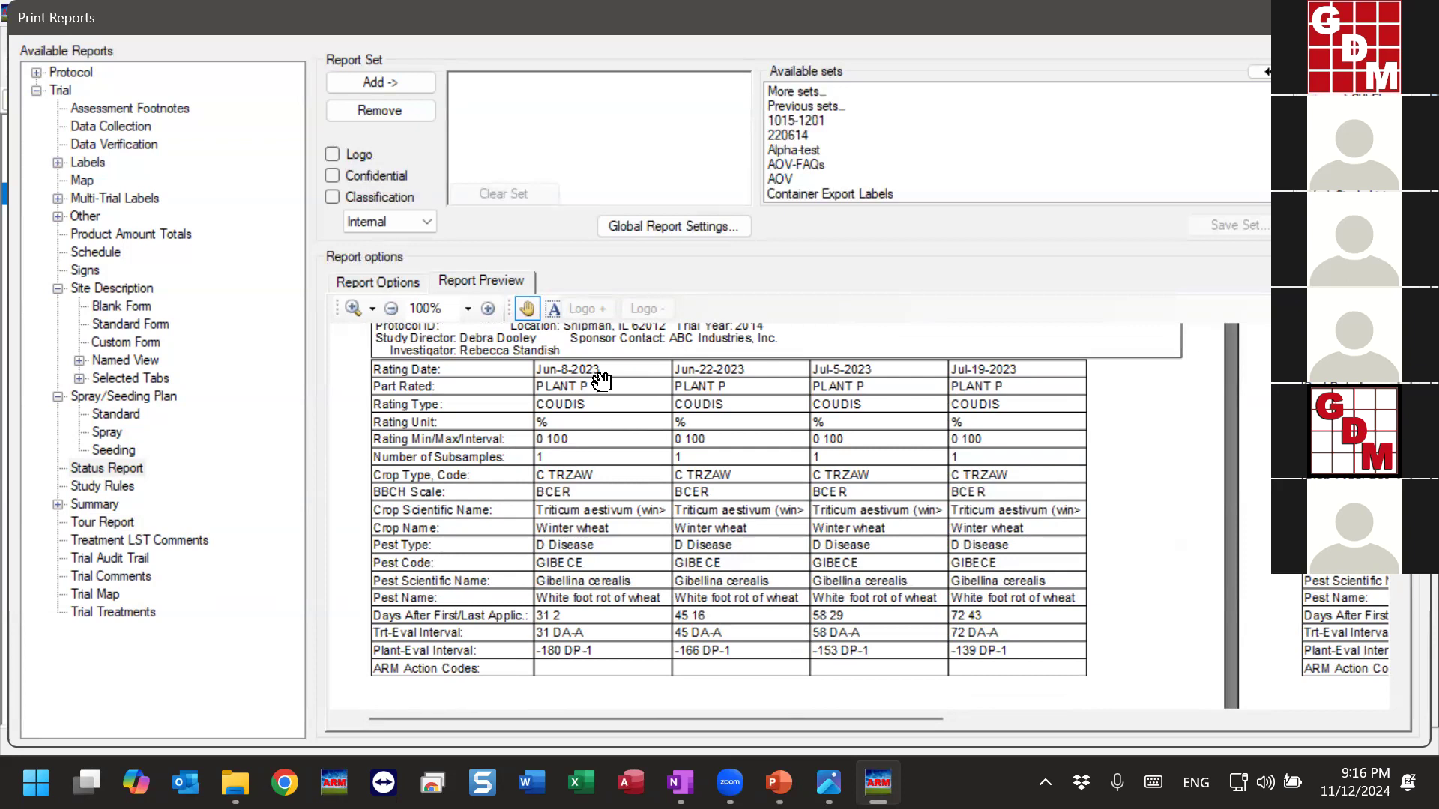
{"action": "left_click_drag", "start_coordinate": [598, 378], "coordinate": [601, 378]}
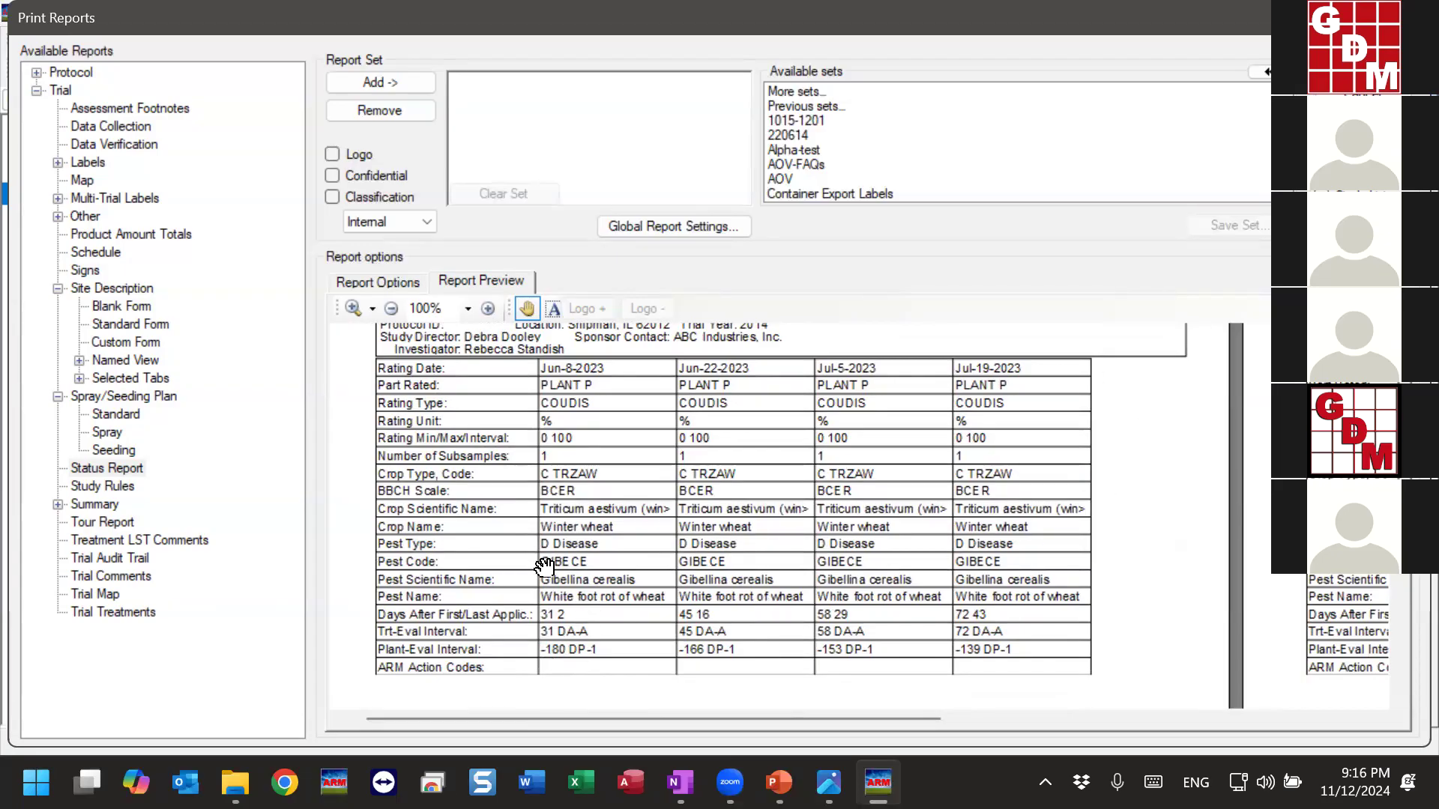
Examine the Status Report's remaining assessments and ARM Action Codes on its second page, and return to the first page.
{"action": "left_click_drag", "start_coordinate": [973, 572], "coordinate": [660, 572]}
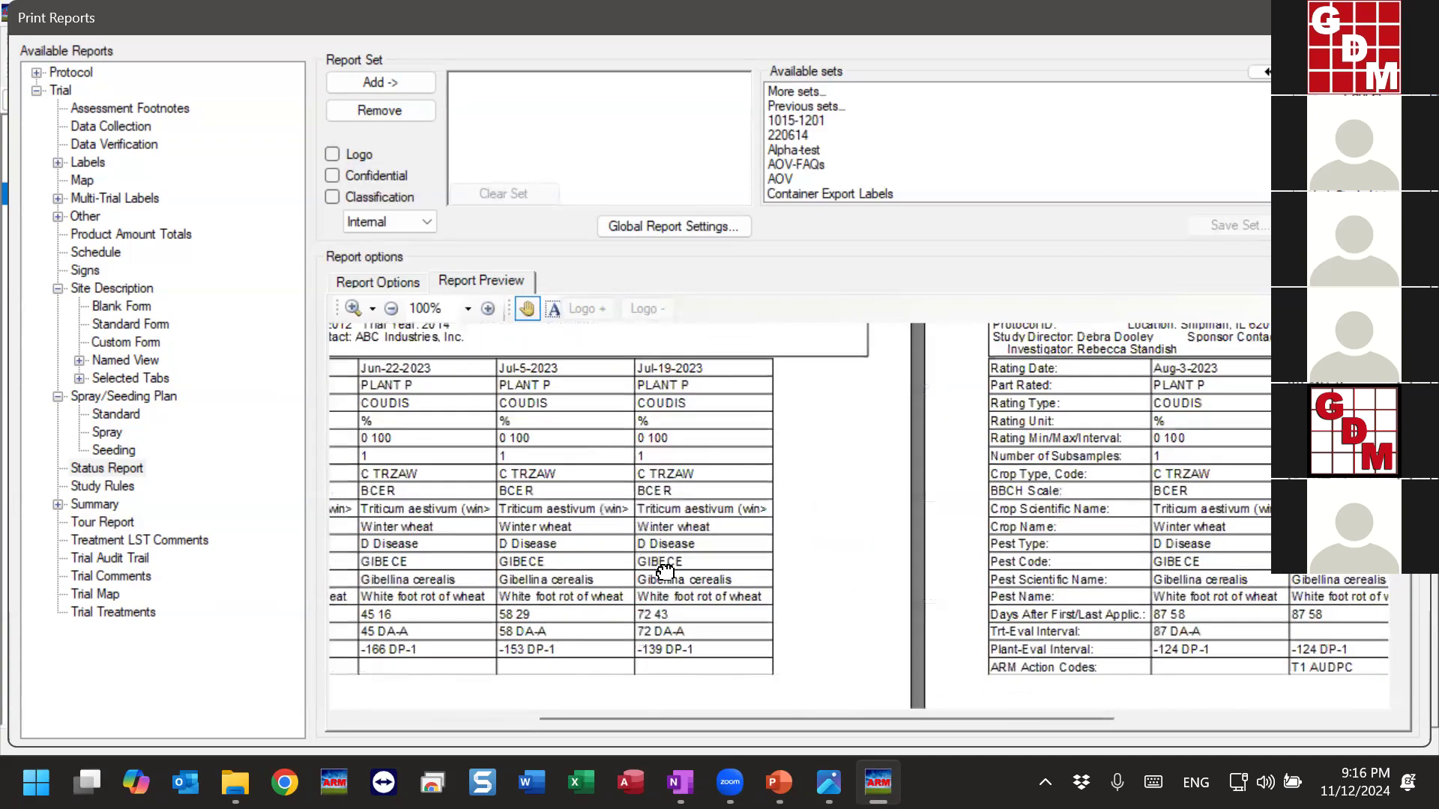
{"action": "left_click_drag", "start_coordinate": [1149, 555], "coordinate": [784, 533]}
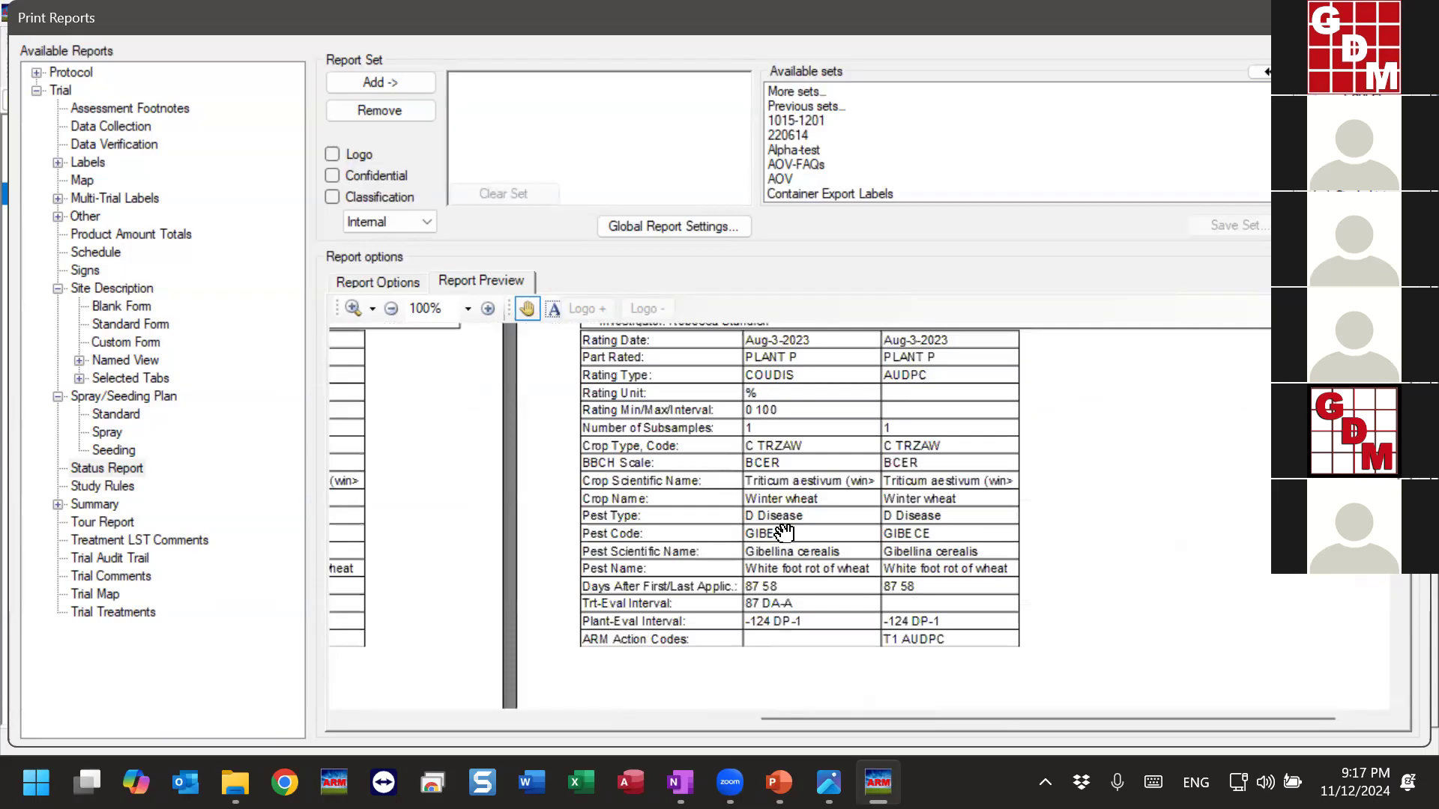
{"action": "left_click_drag", "start_coordinate": [746, 522], "coordinate": [1157, 525]}
{"action": "left_click_drag", "start_coordinate": [664, 491], "coordinate": [869, 495]}
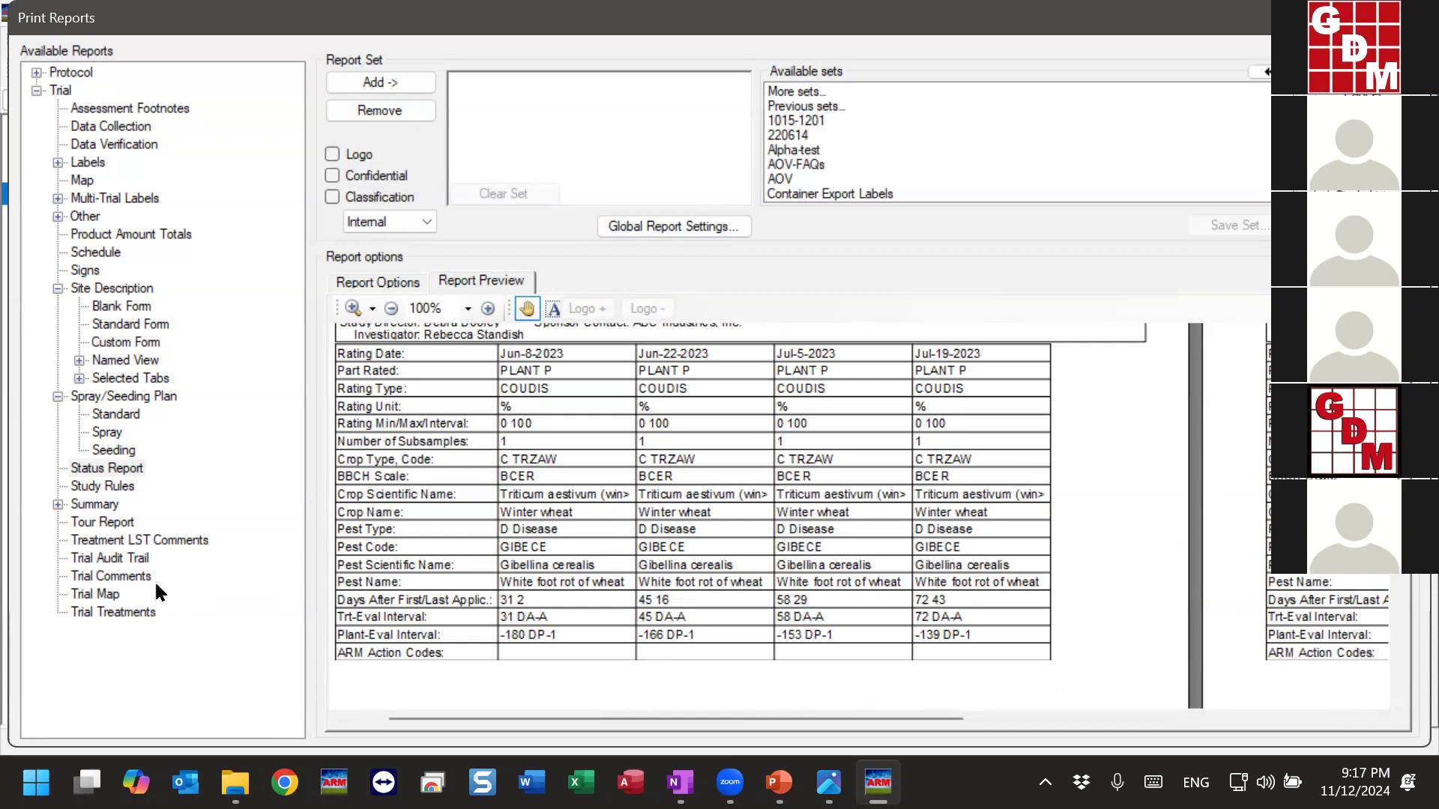
Preview the Schedule report and the Signs report, examining the signs for the first two treatments at 50% zoom.
{"action": "left_click", "coordinate": [96, 253]}
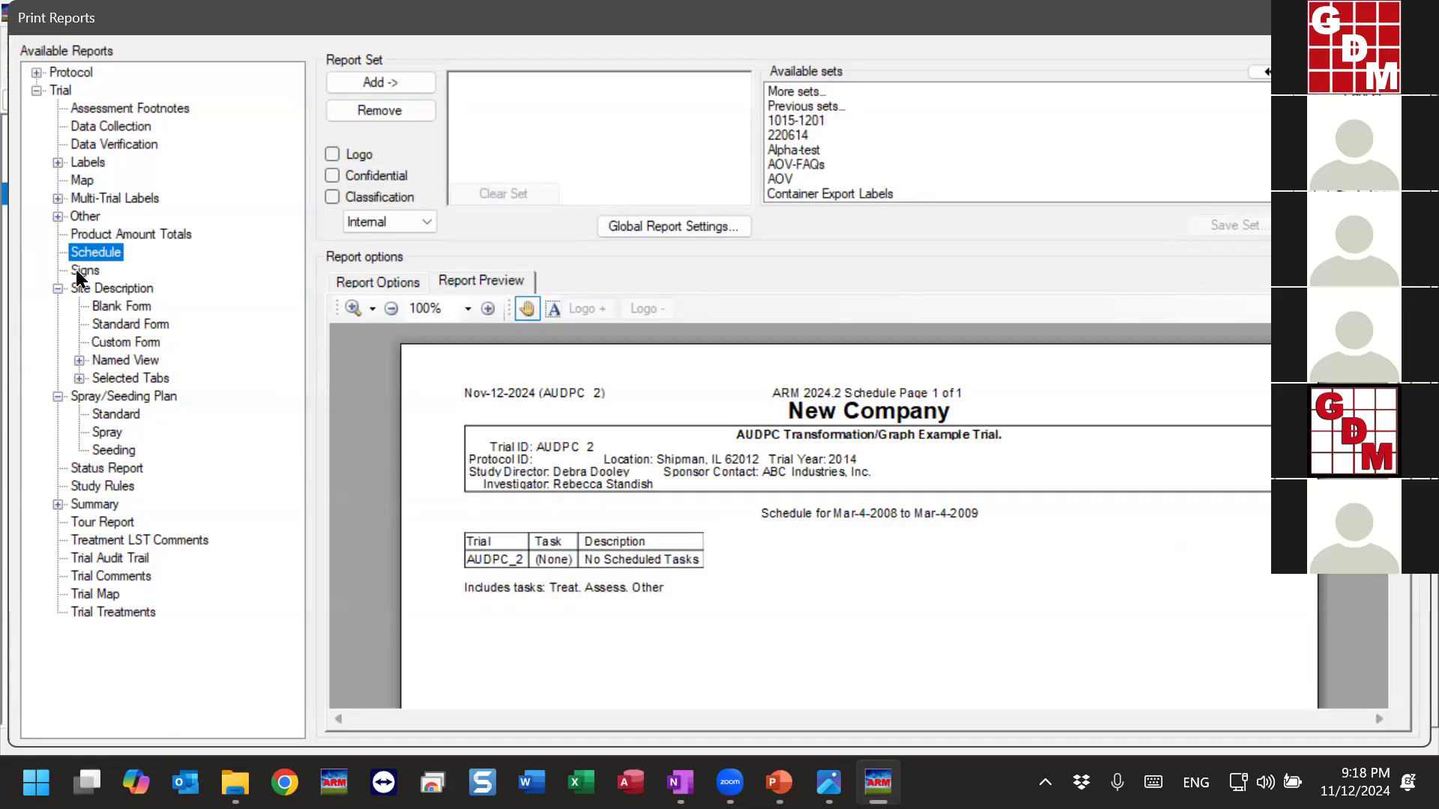
{"action": "left_click", "coordinate": [78, 275]}
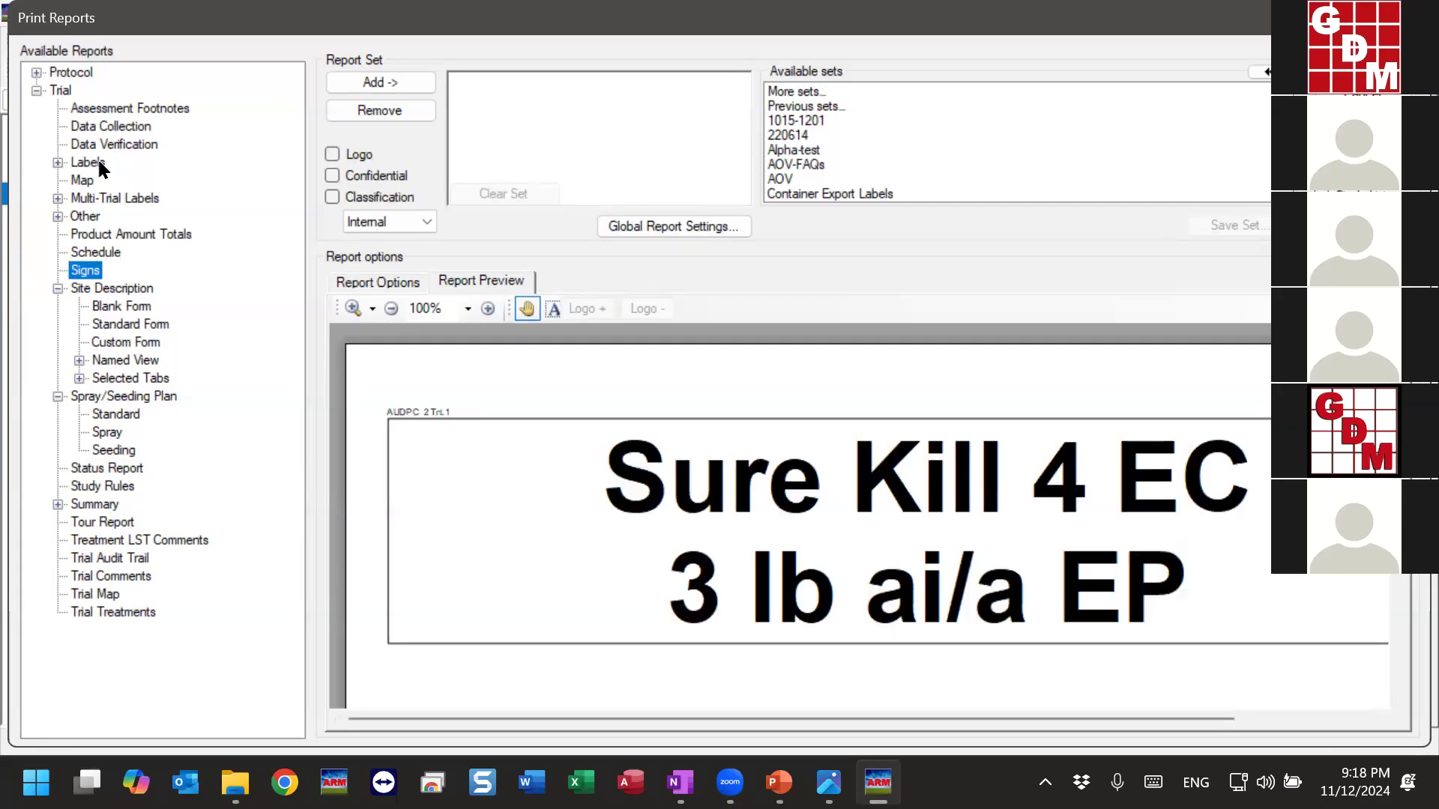
{"action": "left_click", "coordinate": [390, 309]}
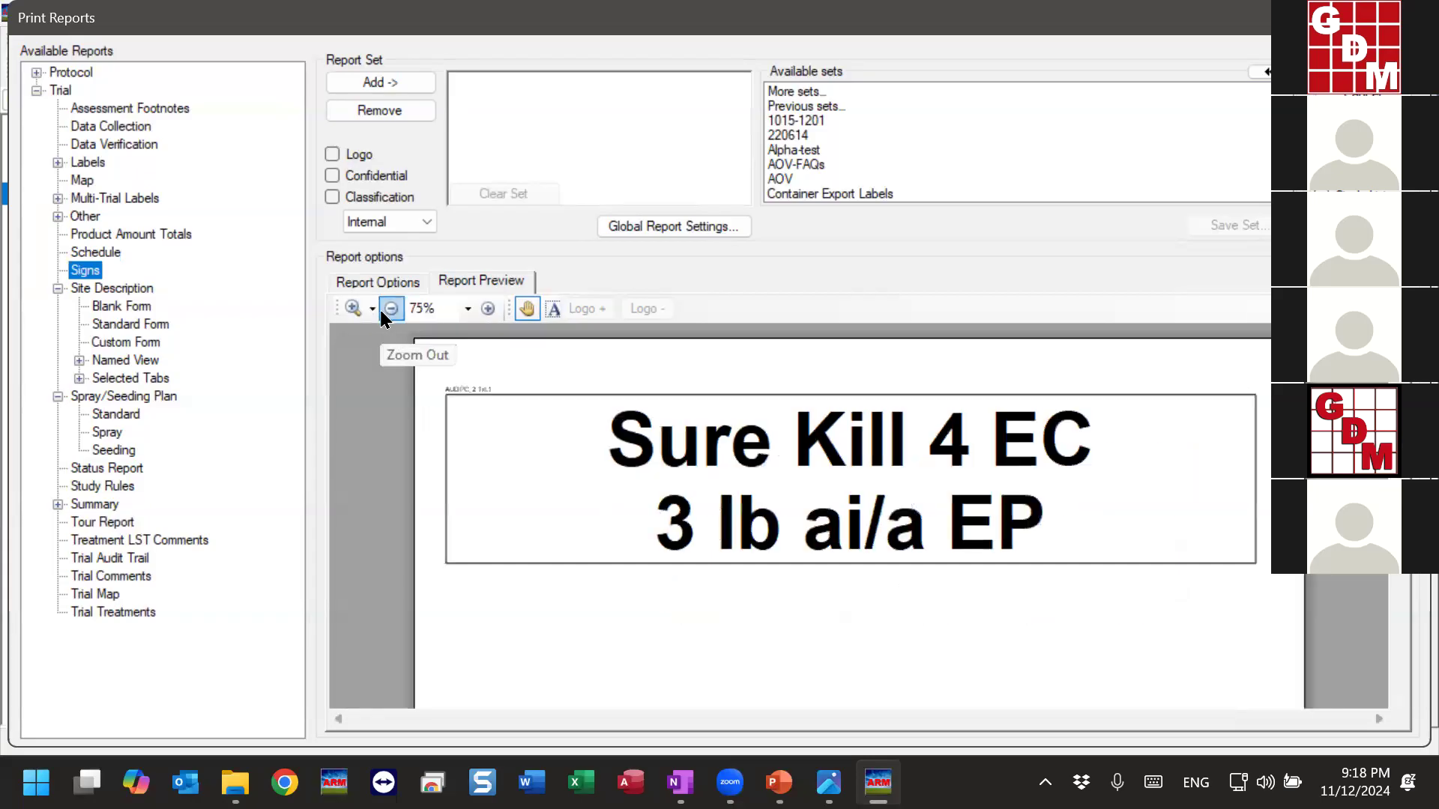
{"action": "left_click", "coordinate": [390, 310]}
{"action": "mouse_move", "coordinate": [771, 636]}
{"action": "left_mouse_down"}
{"action": "mouse_move", "coordinate": [784, 540]}
{"action": "mouse_move", "coordinate": [785, 629]}
{"action": "left_mouse_up"}
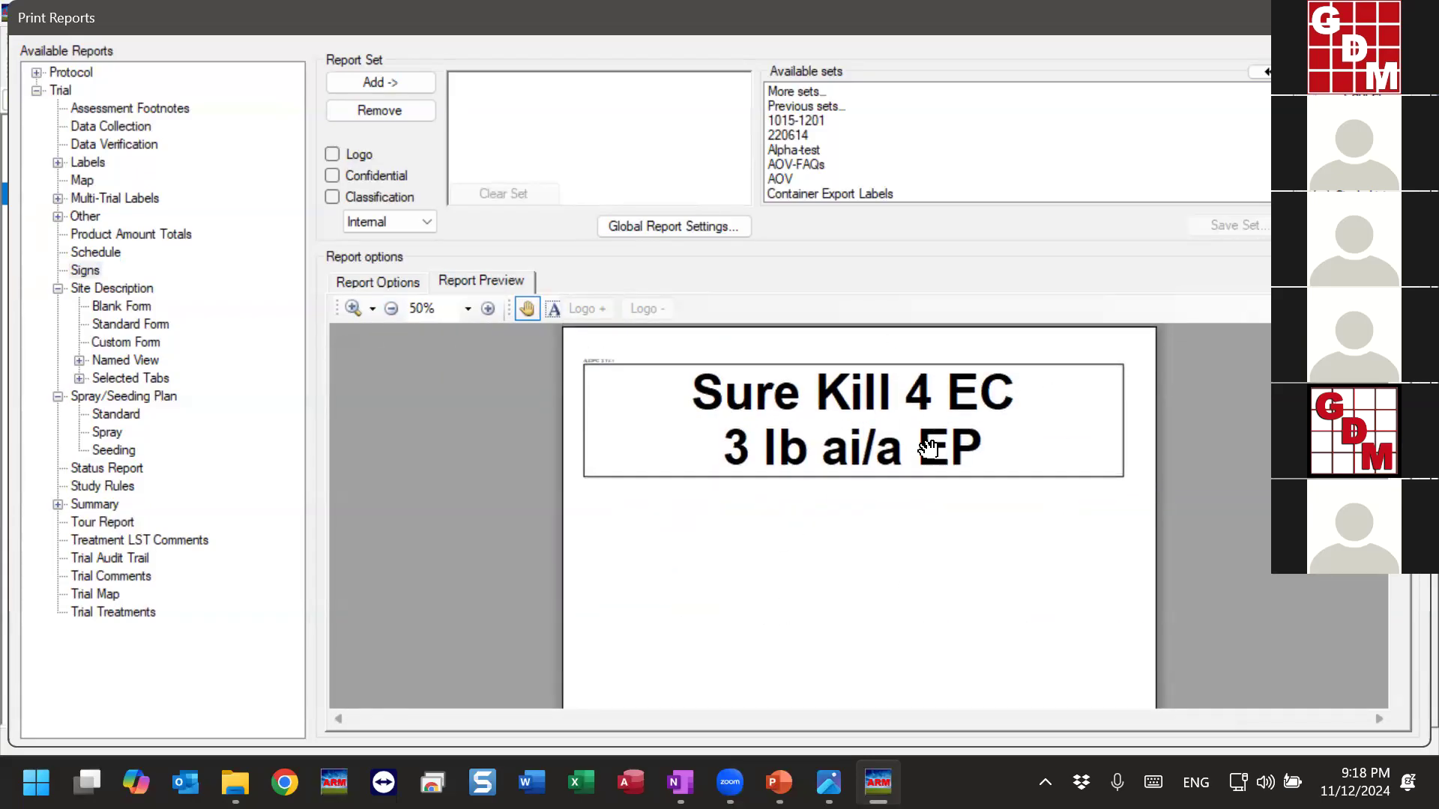
{"action": "left_click_drag", "start_coordinate": [838, 666], "coordinate": [868, 360]}
{"action": "left_click_drag", "start_coordinate": [856, 610], "coordinate": [883, 412]}
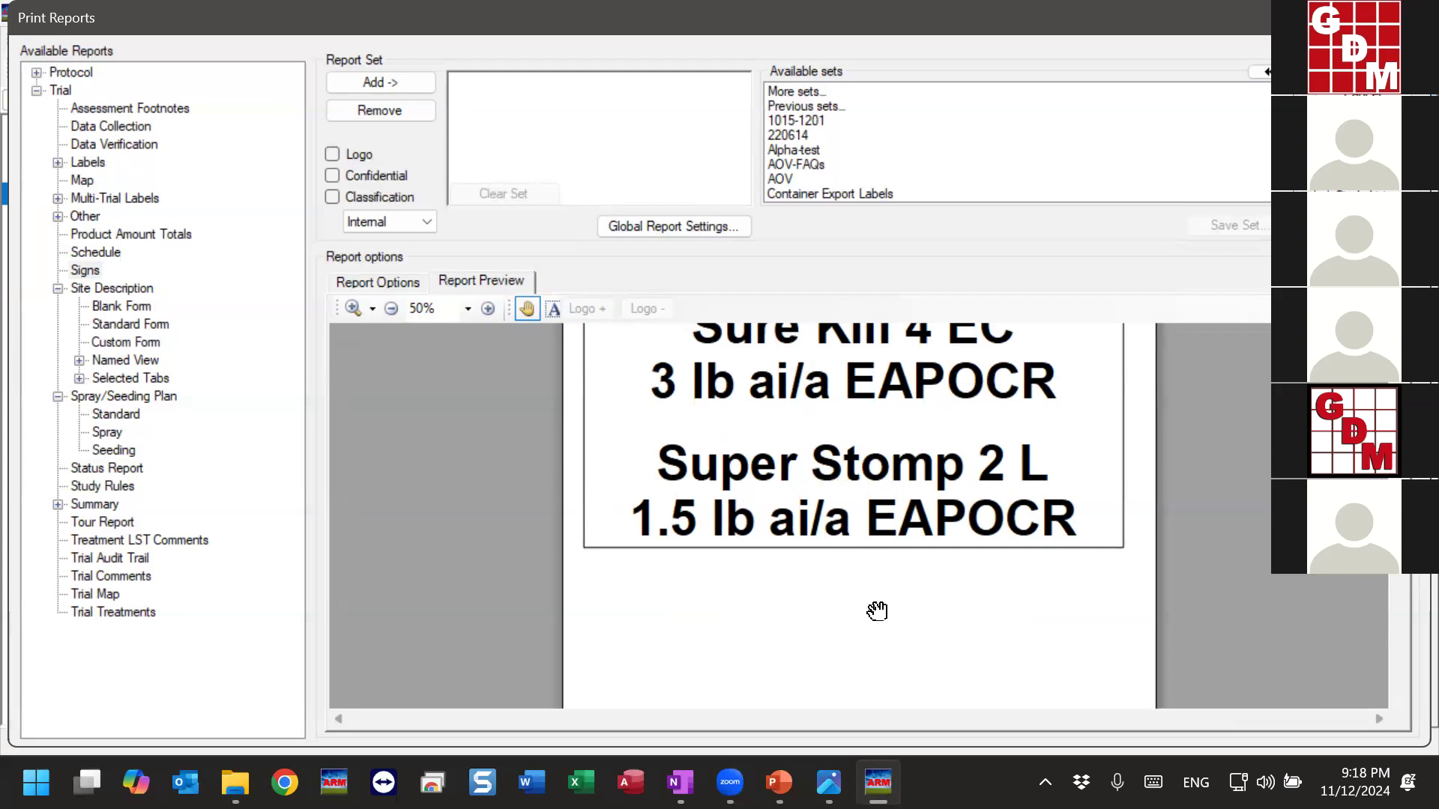
Examine the product, rate and timing text on the signs for the following treatments, and go back to treatment 2's sign.
{"action": "scroll", "coordinate": [844, 607], "scroll_direction": "up", "scroll_amount": 2}
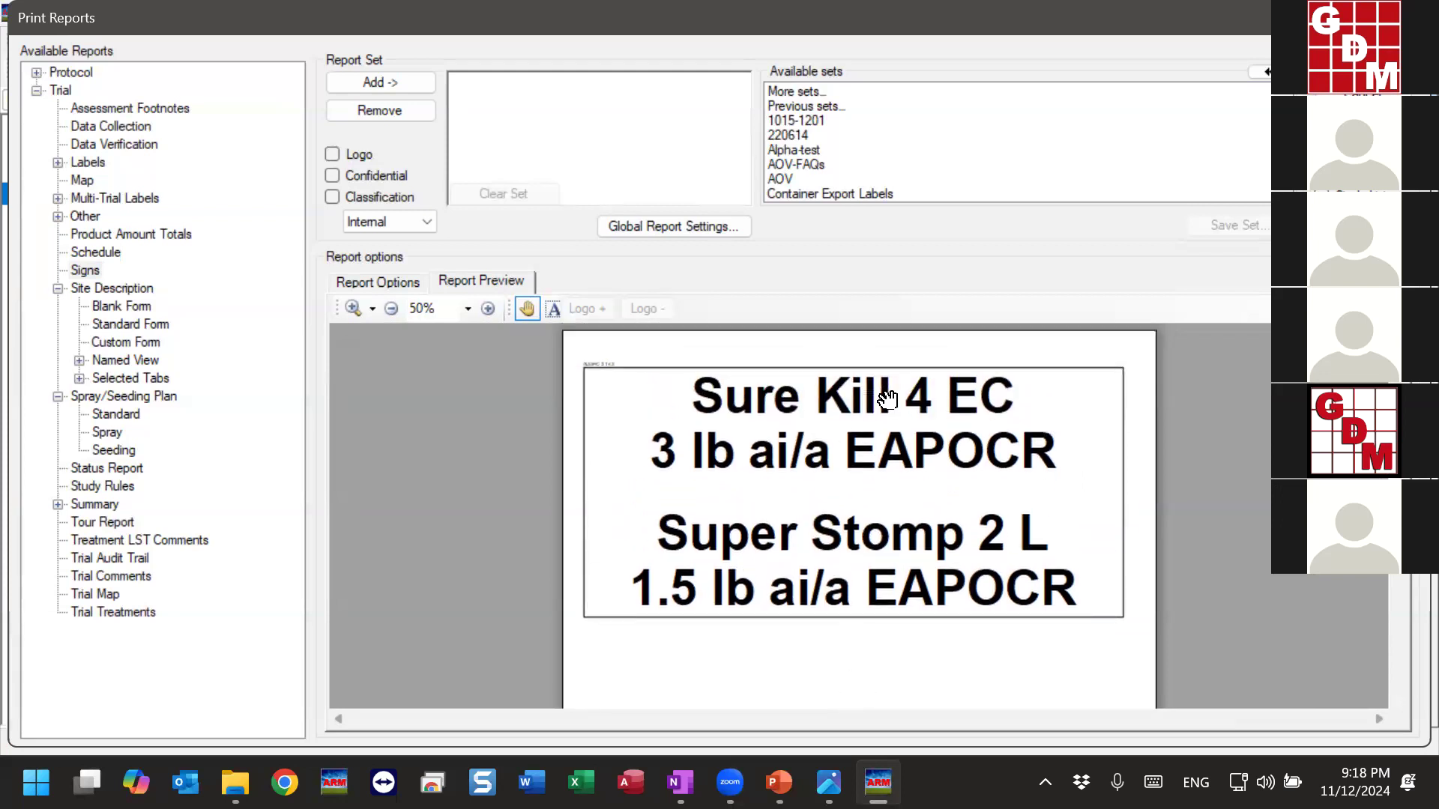
{"action": "scroll", "coordinate": [880, 634], "scroll_direction": "down", "scroll_amount": 5}
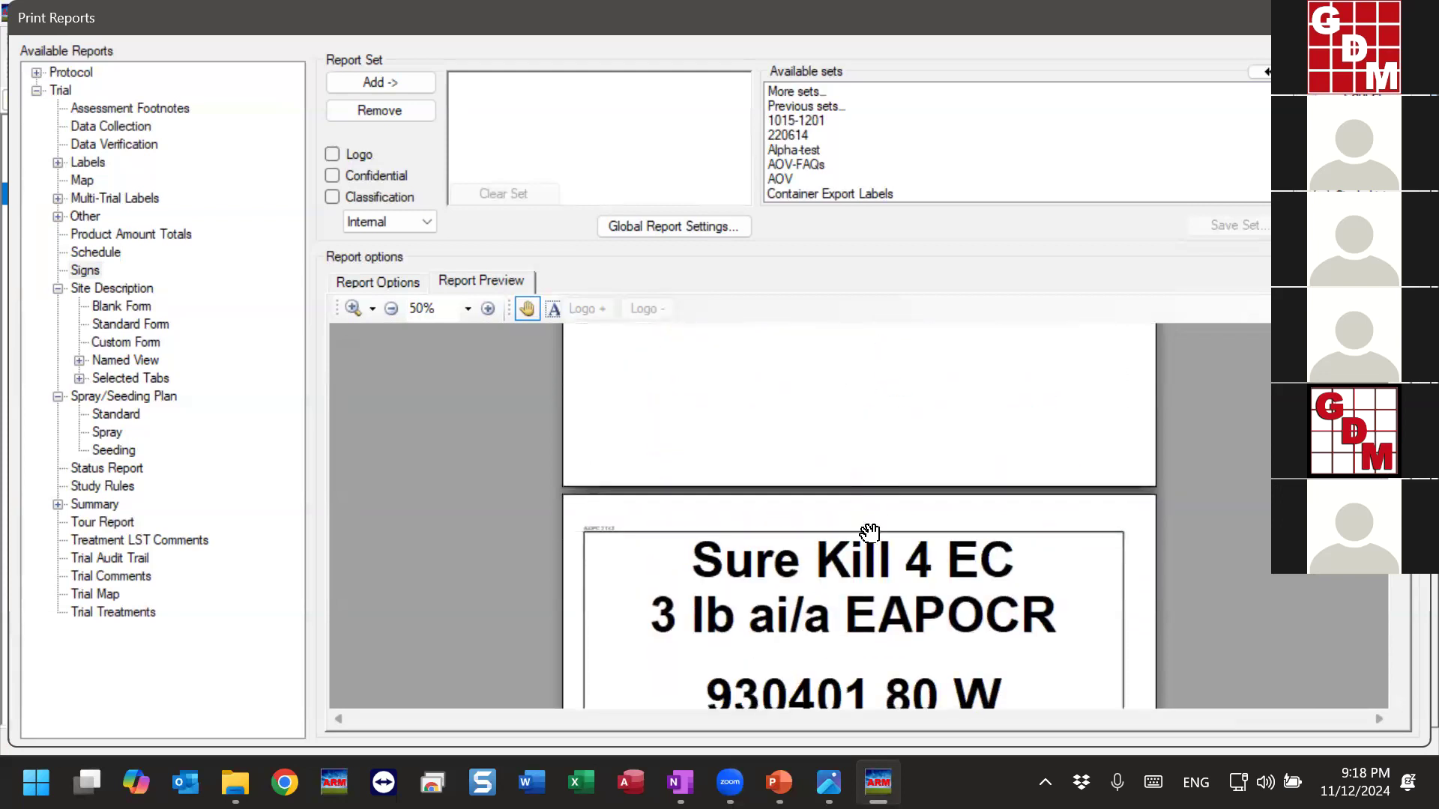
{"action": "left_click_drag", "start_coordinate": [869, 533], "coordinate": [902, 286]}
{"action": "left_click_drag", "start_coordinate": [902, 537], "coordinate": [914, 516]}
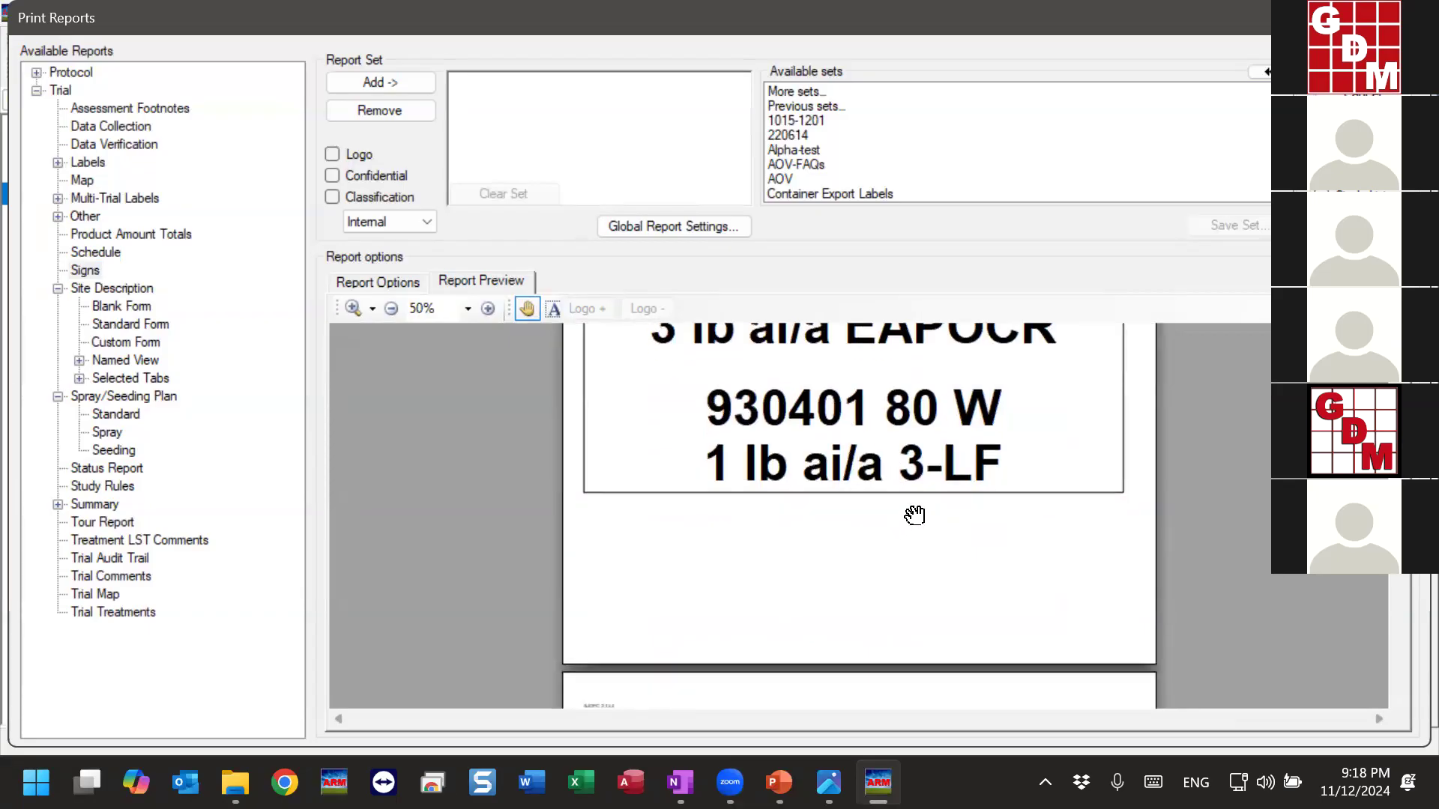
{"action": "scroll", "coordinate": [915, 515], "scroll_direction": "down", "scroll_amount": 6}
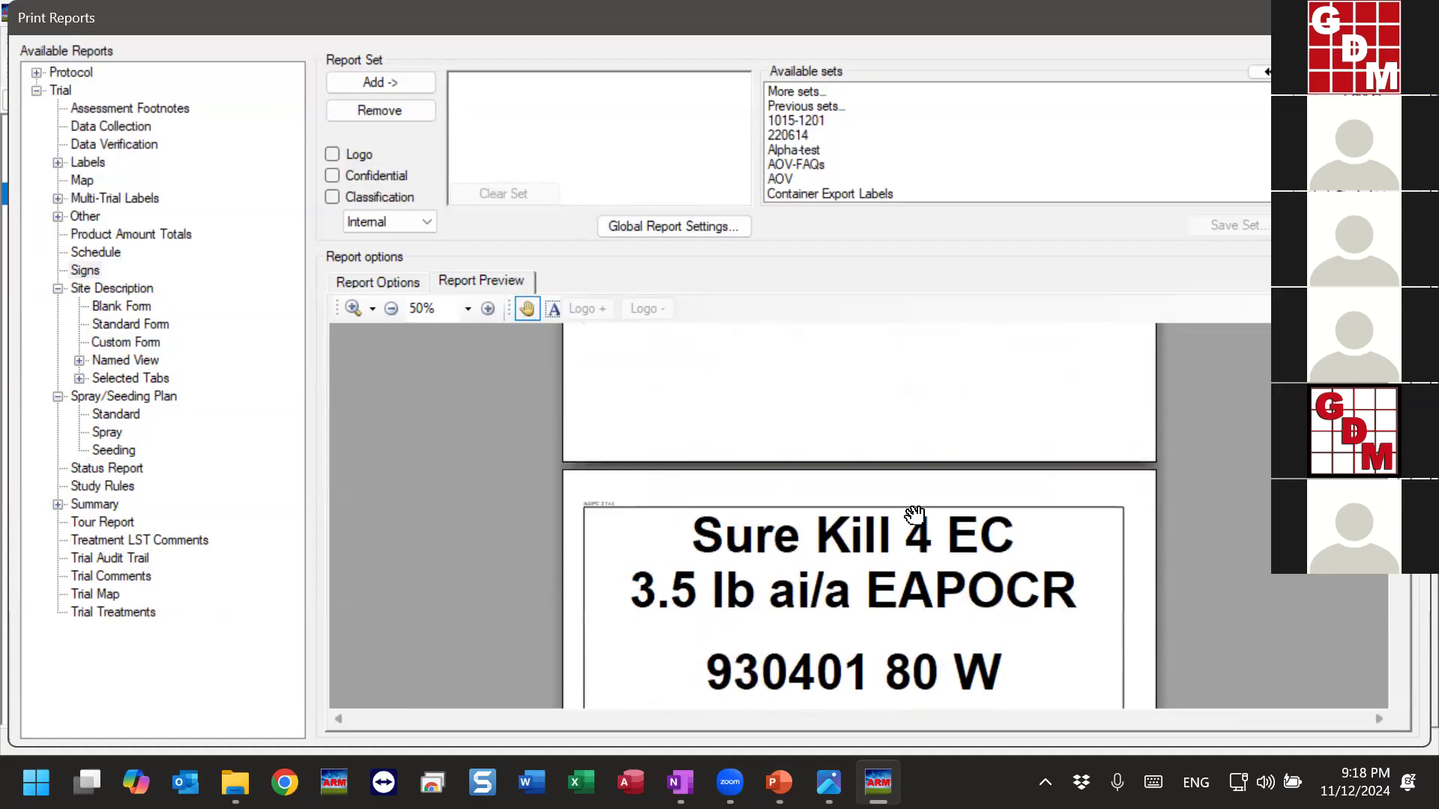
{"action": "scroll", "coordinate": [914, 516], "scroll_direction": "down", "scroll_amount": 15}
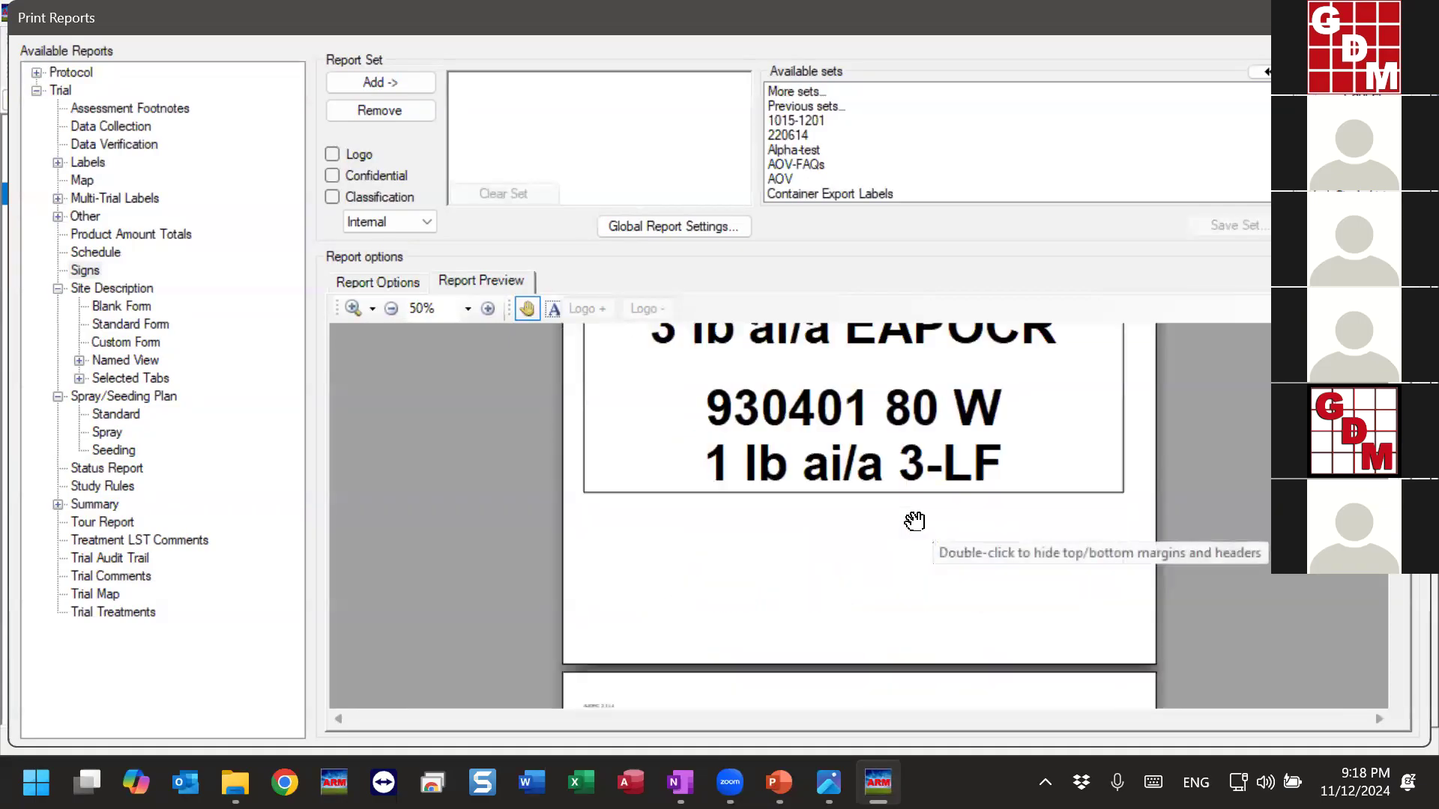
{"action": "scroll", "coordinate": [914, 521], "scroll_direction": "up", "scroll_amount": 2}
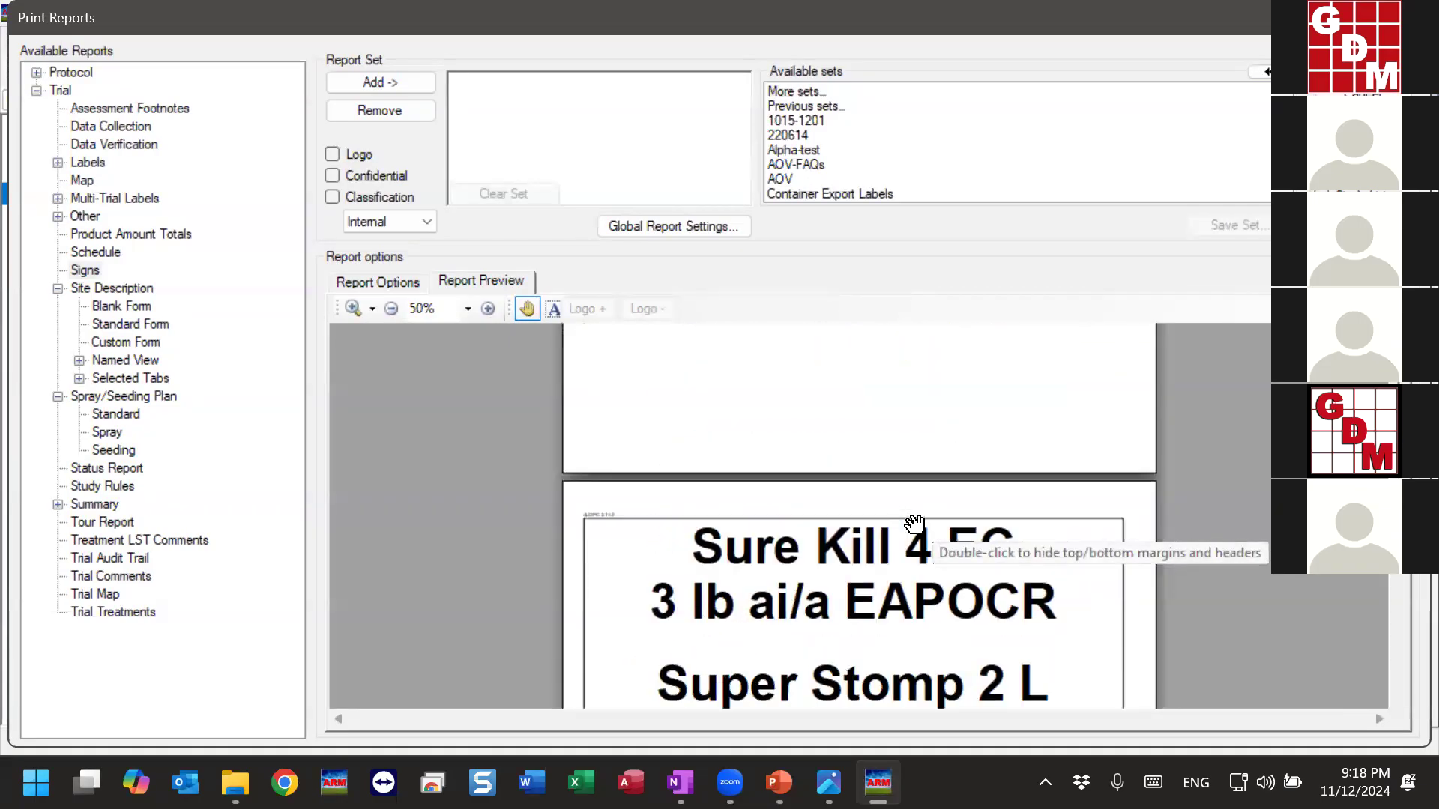
Preview the Map report at 100% zoom and examine the plot and treatment numbers across all six reps.
{"action": "left_click", "coordinate": [80, 180]}
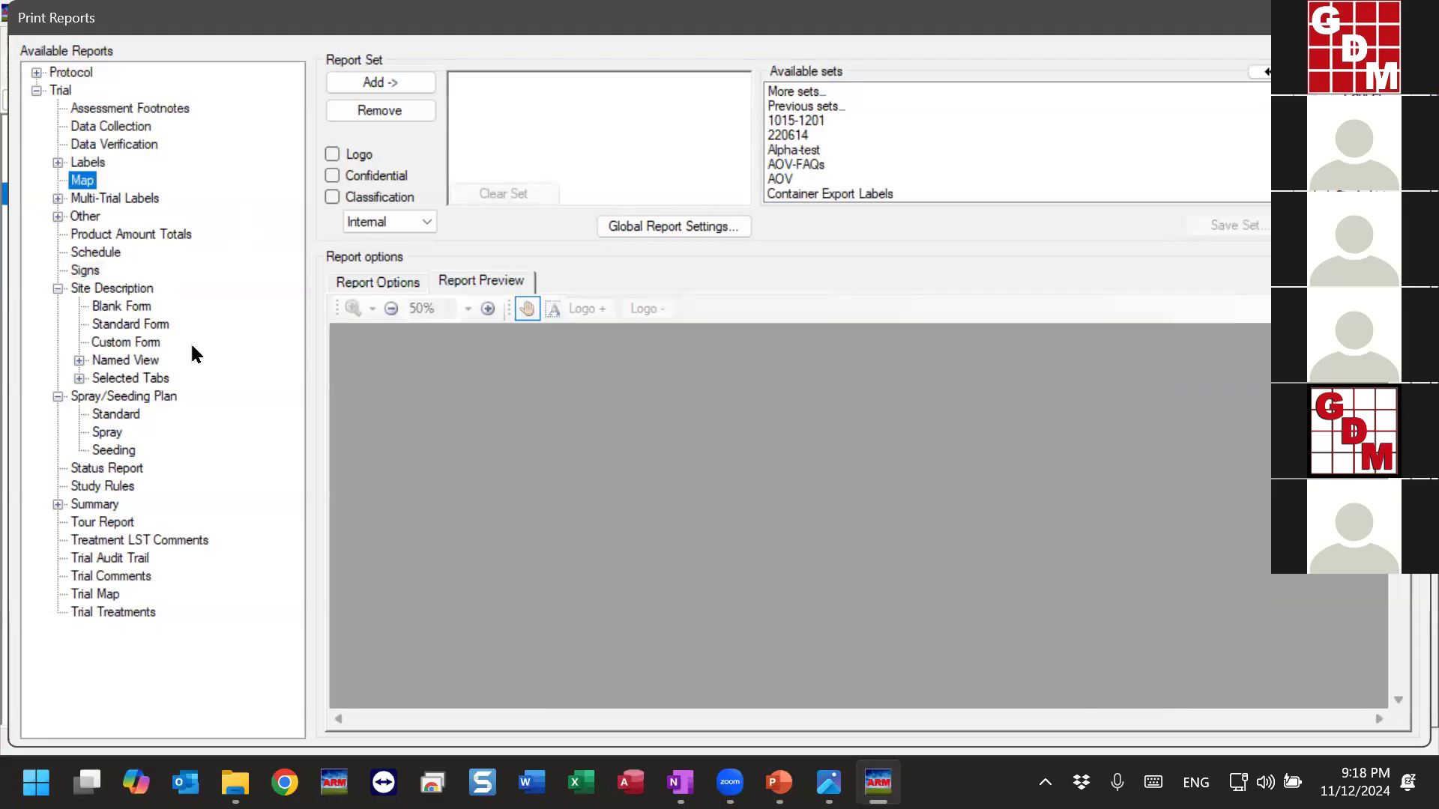
{"action": "left_click", "coordinate": [489, 310]}
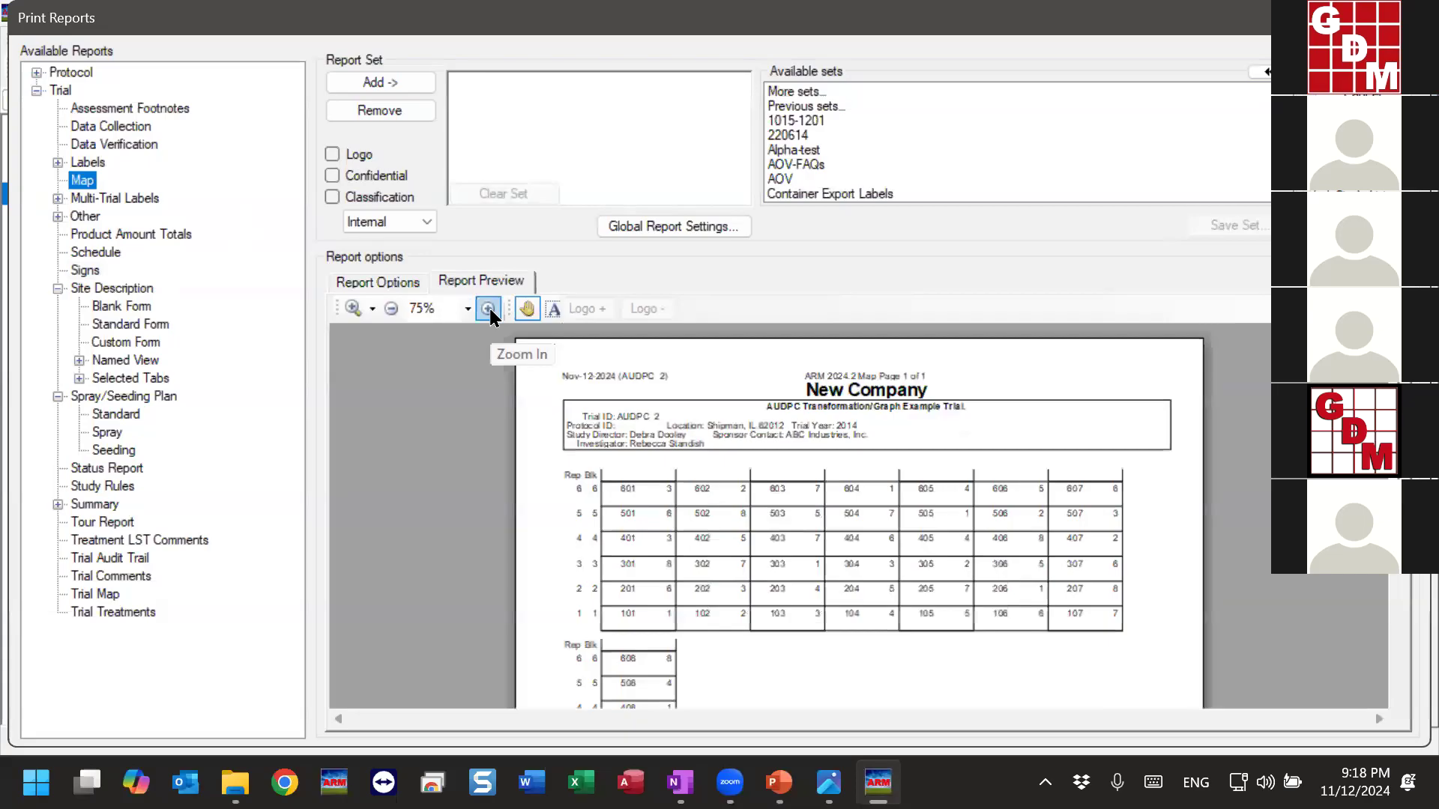
{"action": "left_click", "coordinate": [489, 309]}
{"action": "left_click_drag", "start_coordinate": [599, 603], "coordinate": [596, 543]}
{"action": "left_click_drag", "start_coordinate": [581, 632], "coordinate": [577, 576]}
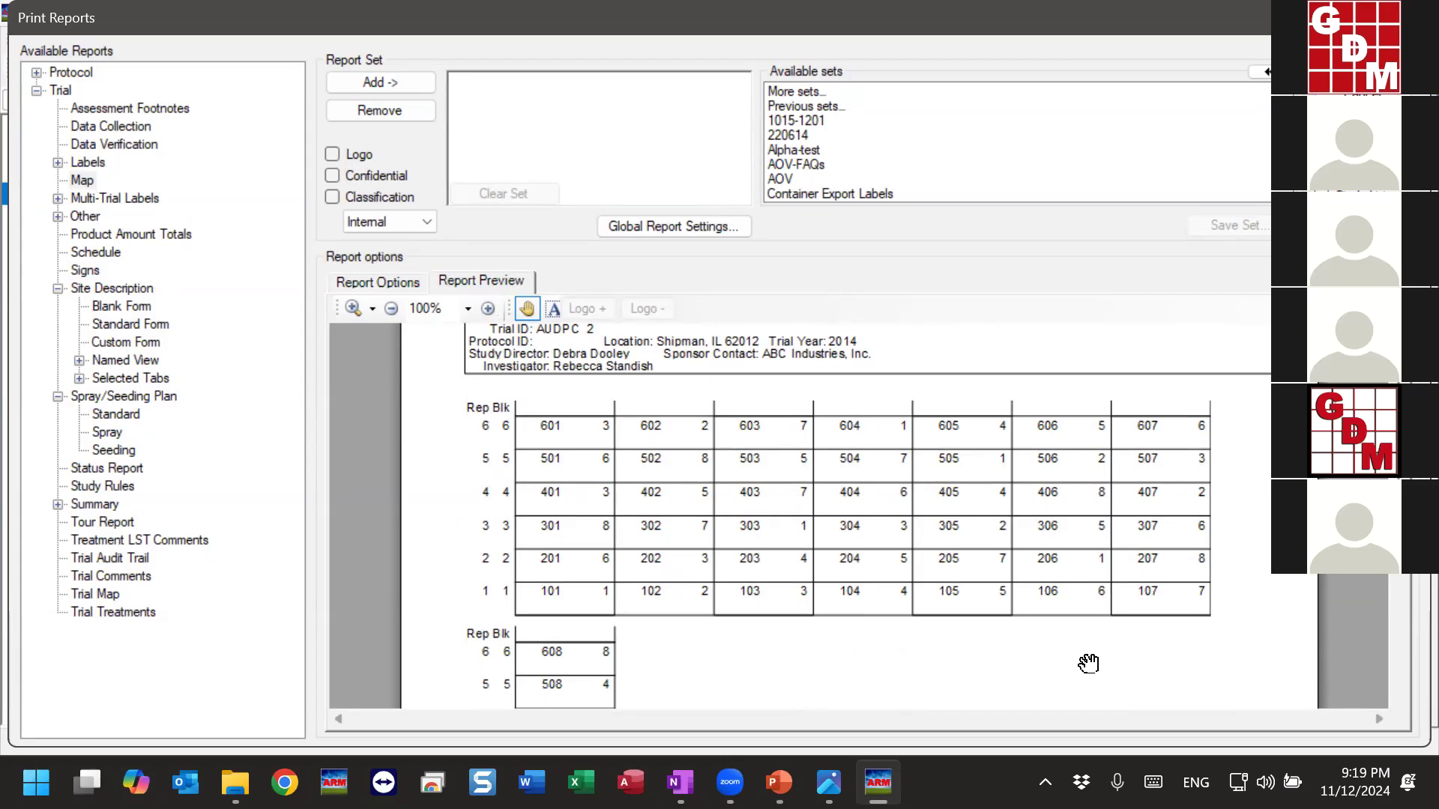
{"action": "scroll", "coordinate": [1092, 664], "scroll_direction": "down", "scroll_amount": 3}
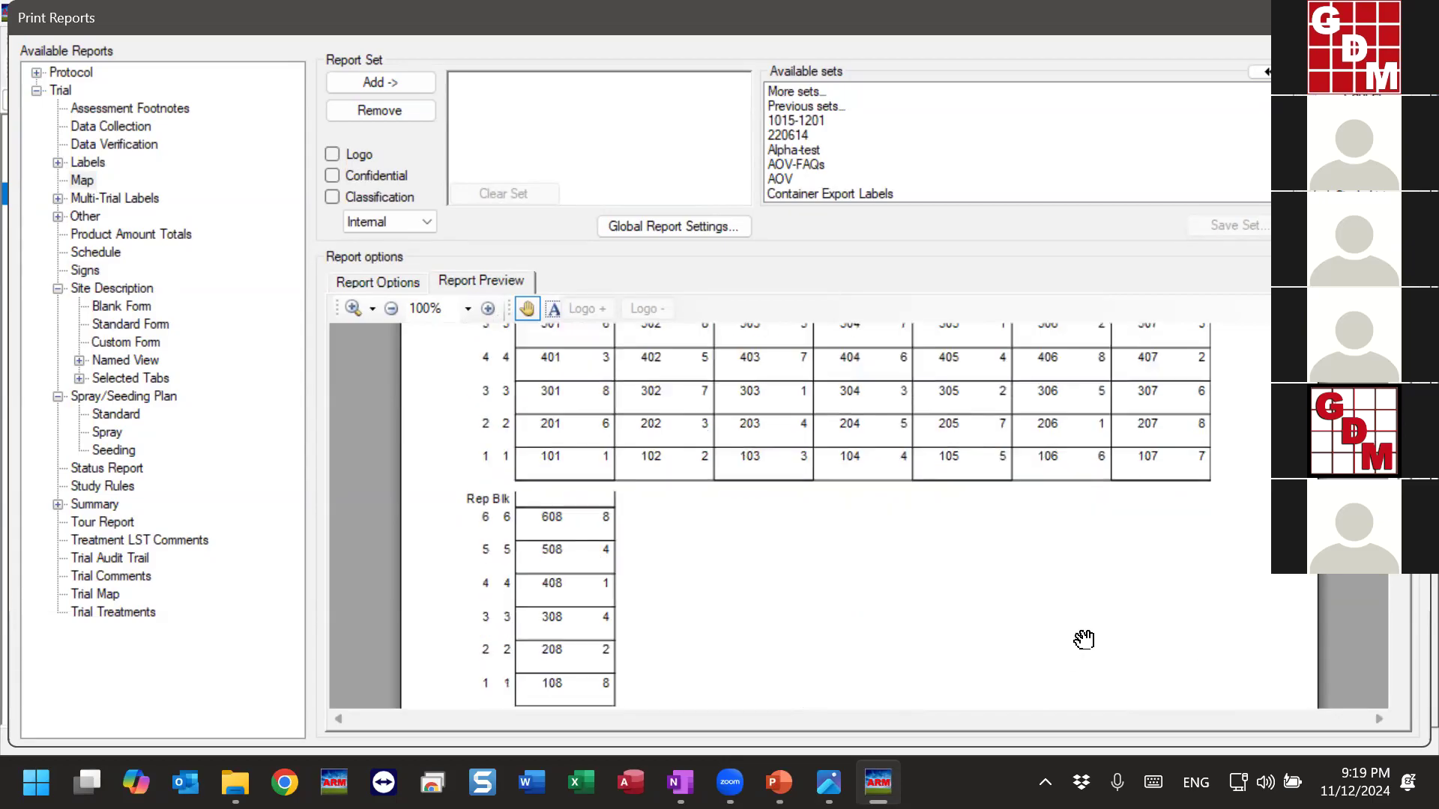
{"action": "scroll", "coordinate": [974, 559], "scroll_direction": "down", "scroll_amount": 6}
{"action": "scroll", "coordinate": [974, 564], "scroll_direction": "up", "scroll_amount": 3}
{"action": "scroll", "coordinate": [839, 516], "scroll_direction": "up", "scroll_amount": 2}
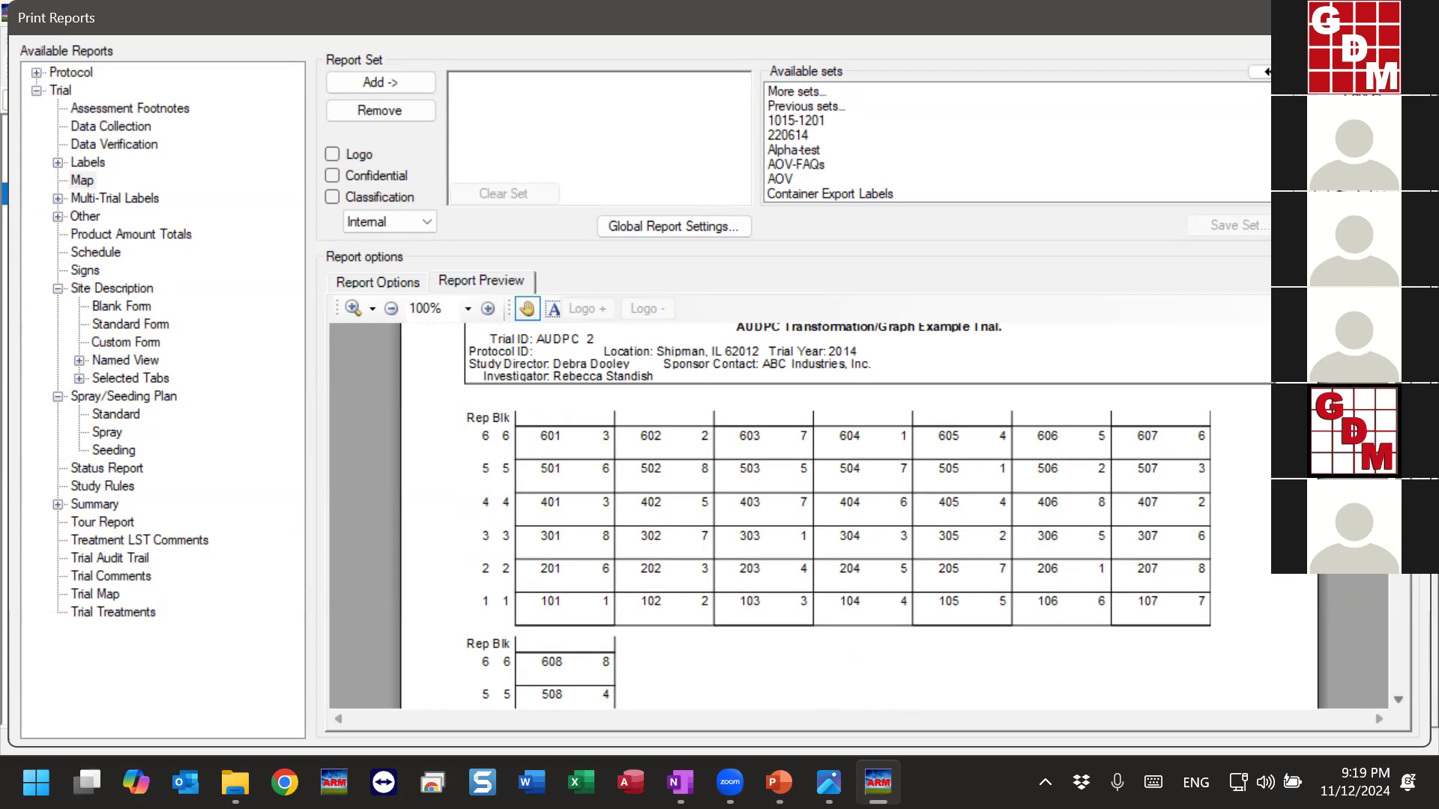
Expand the Protocol report group to examine its available reports, and collapse it again.
{"action": "left_click", "coordinate": [36, 73]}
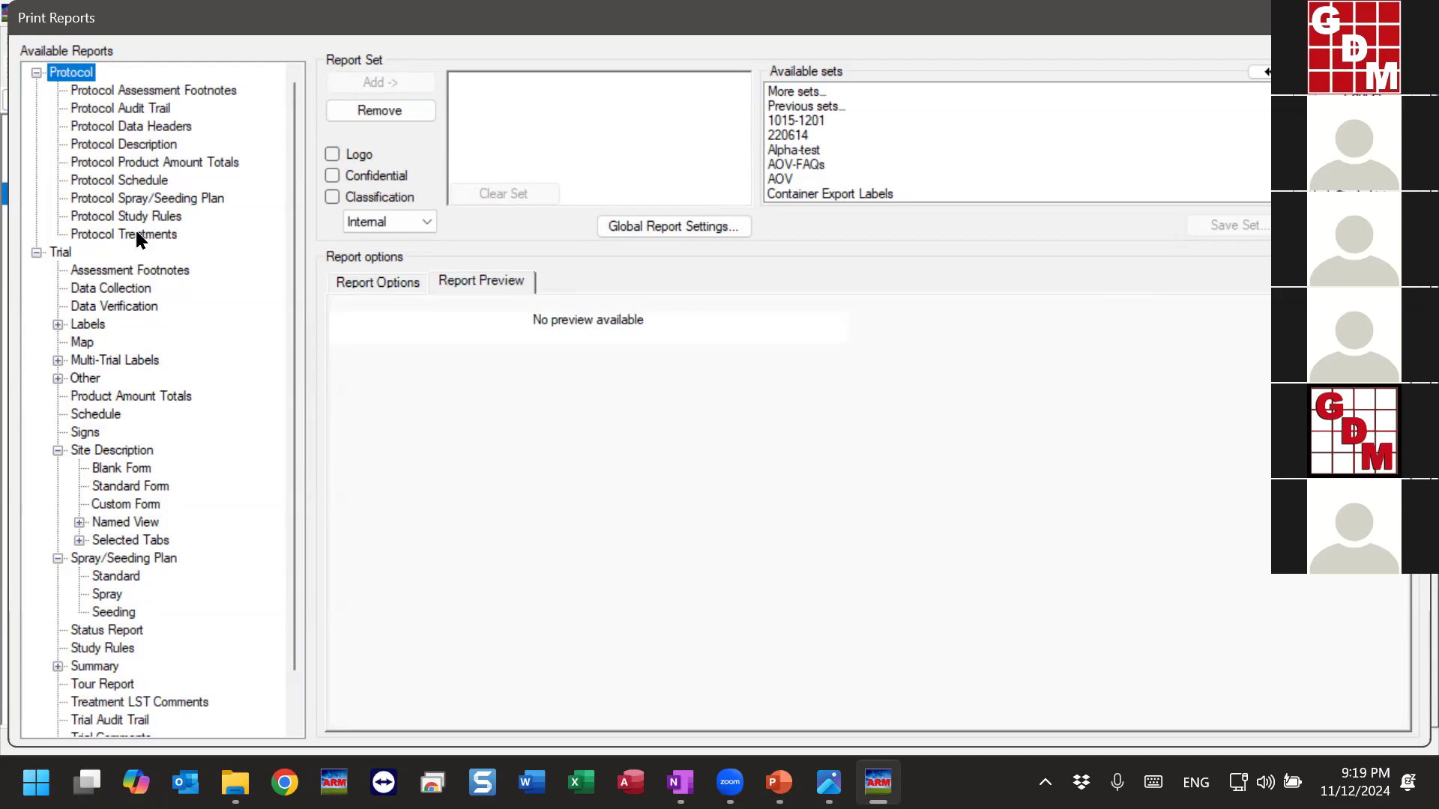
{"action": "left_click", "coordinate": [36, 72]}
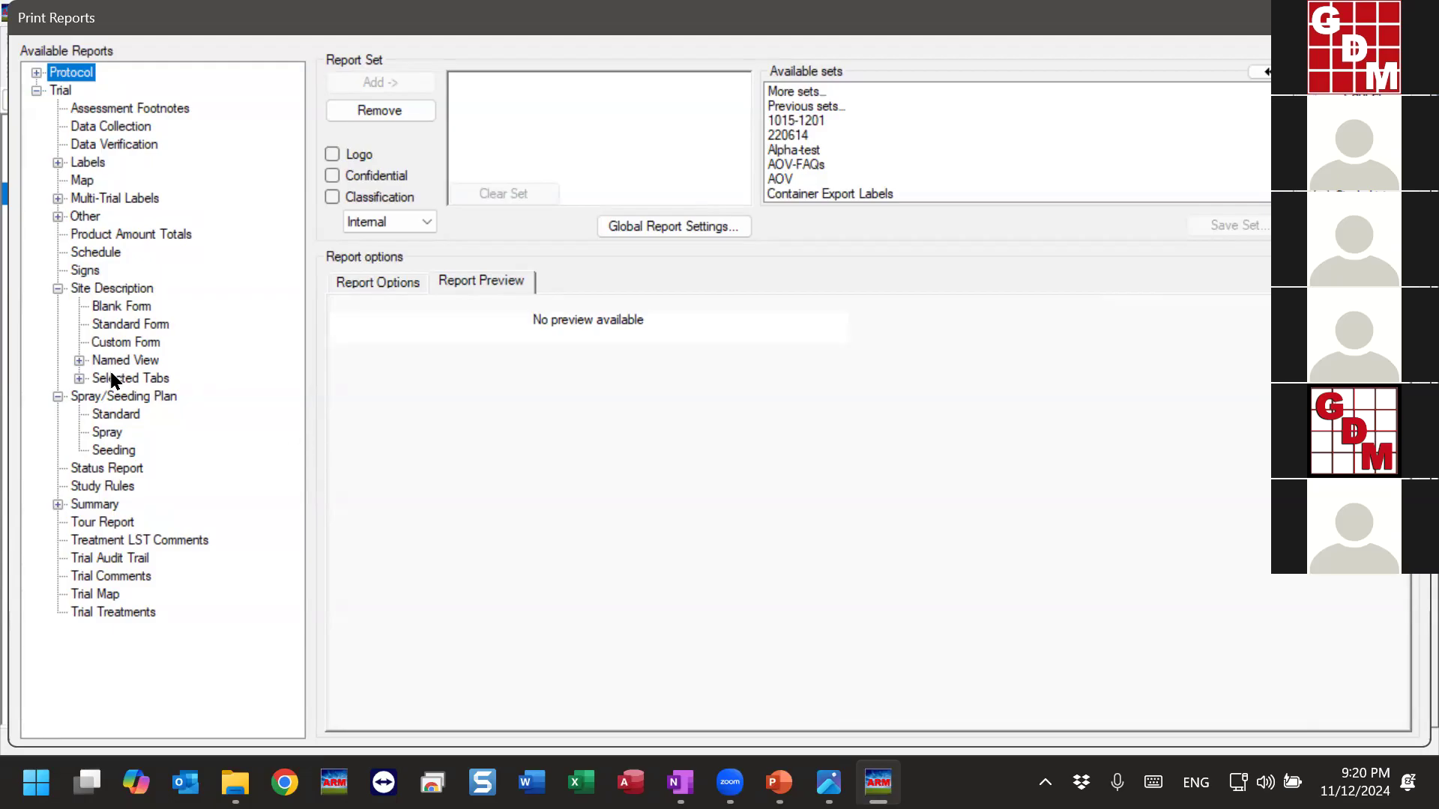
Add the Trial Treatments report and the Site Description Standard Form to the report set.
{"action": "left_click", "coordinate": [86, 614]}
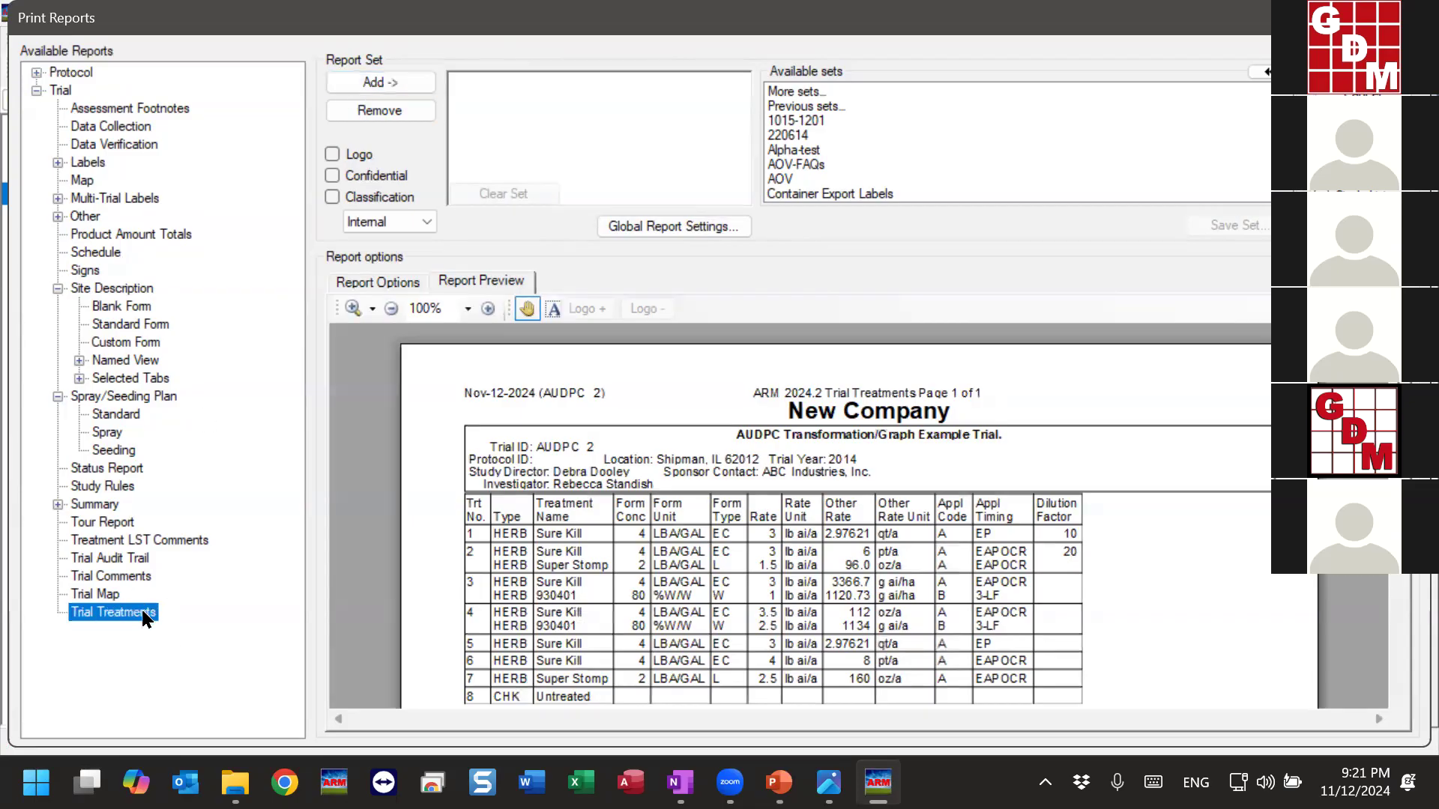
{"action": "left_click", "coordinate": [426, 76]}
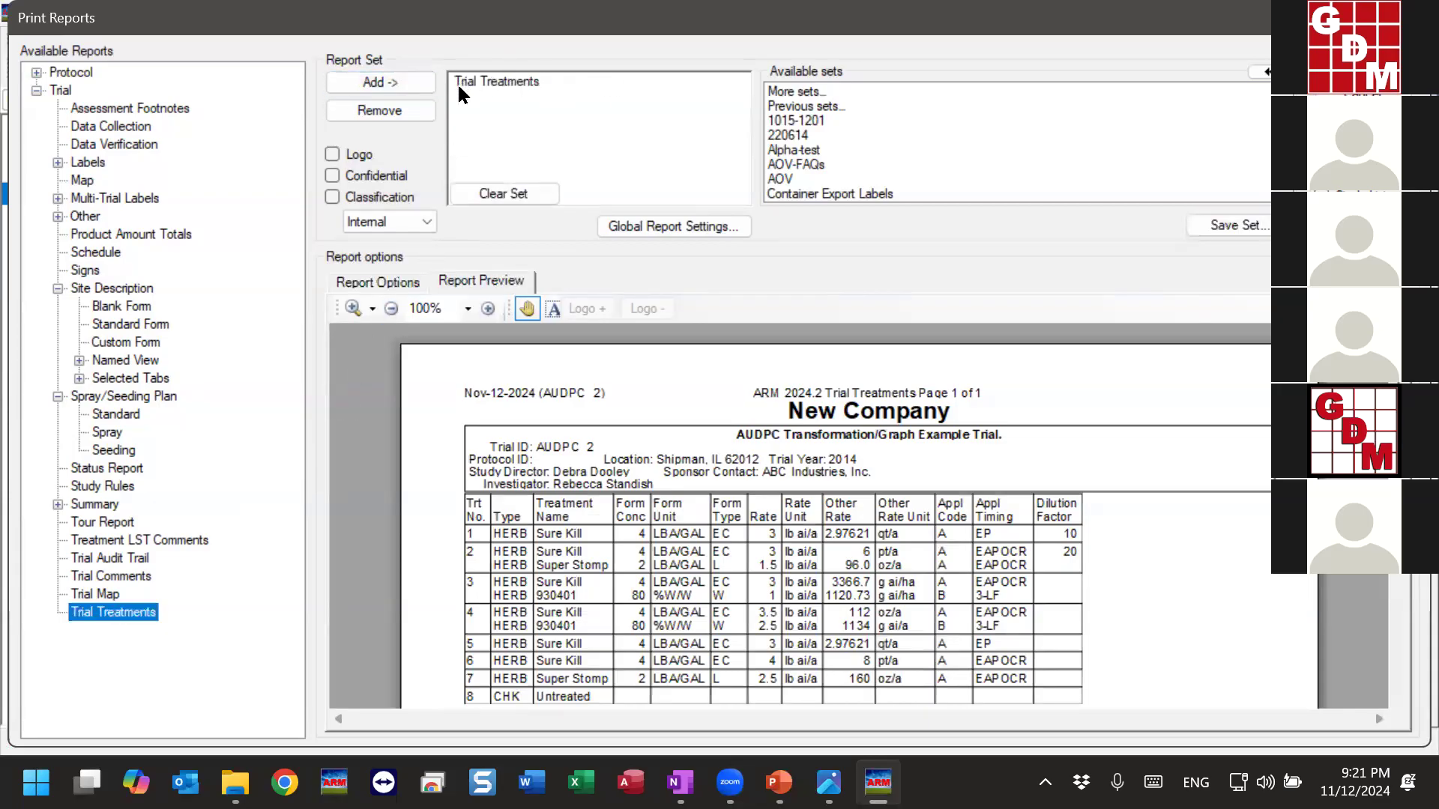
{"action": "left_click", "coordinate": [561, 154]}
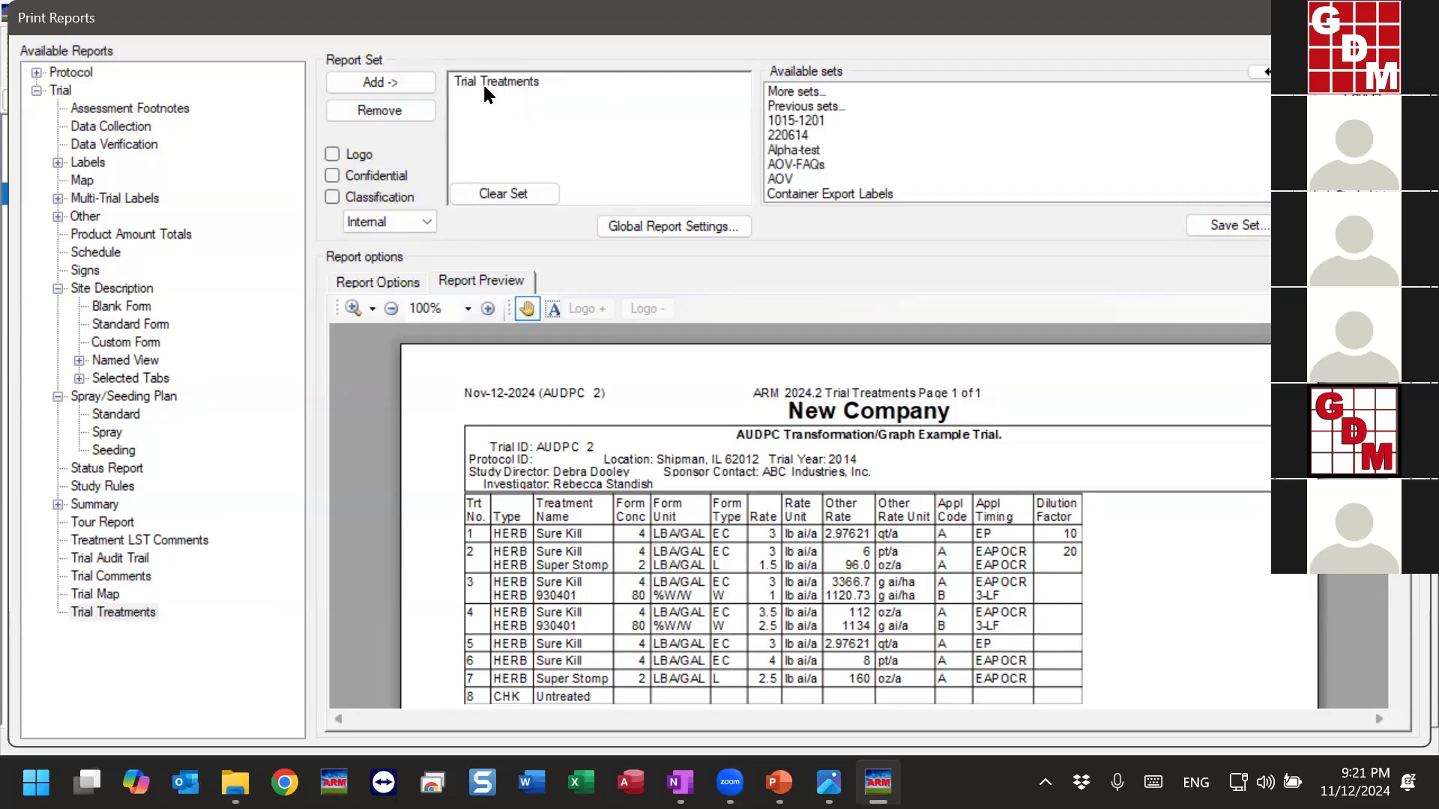
{"action": "left_click", "coordinate": [111, 324]}
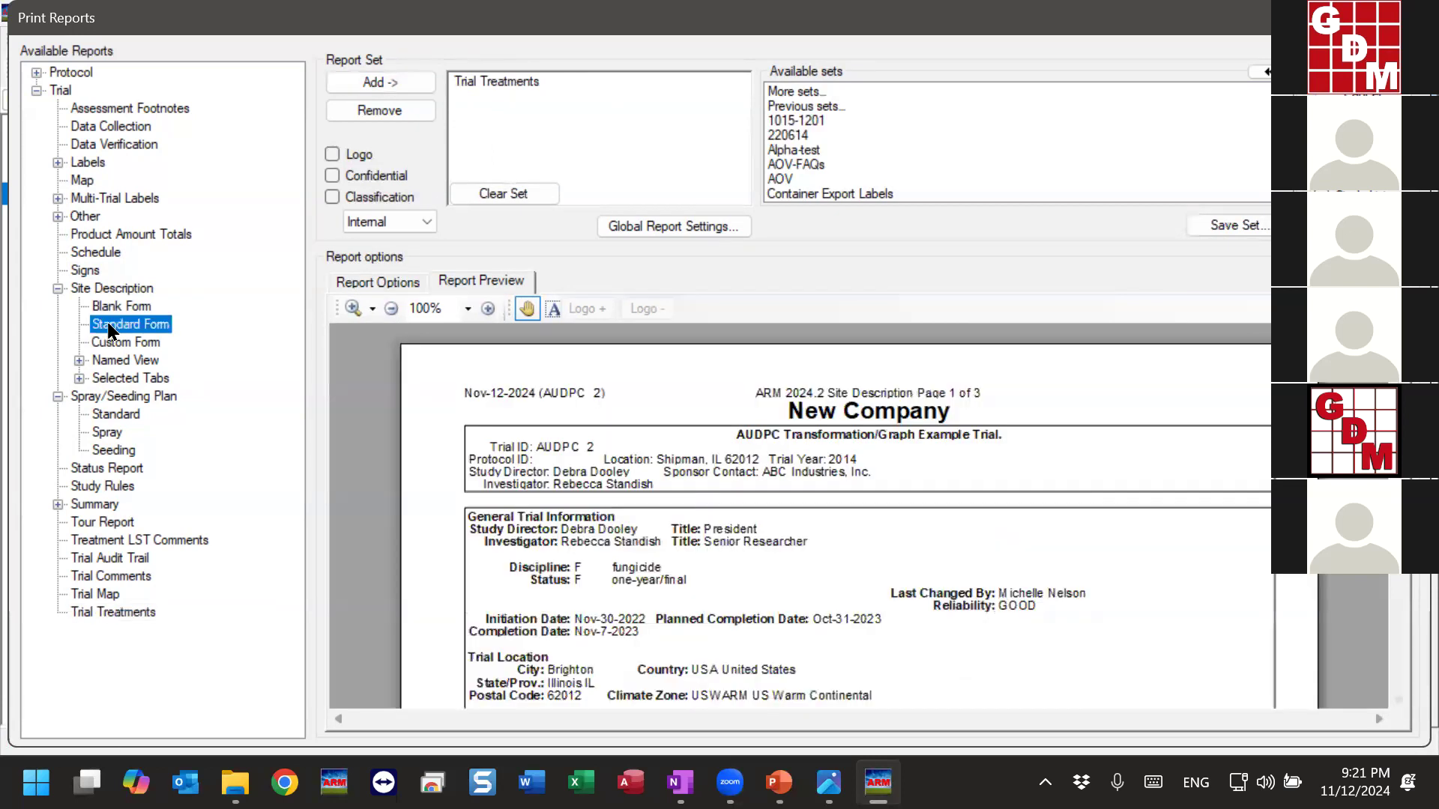
{"action": "left_click", "coordinate": [379, 84]}
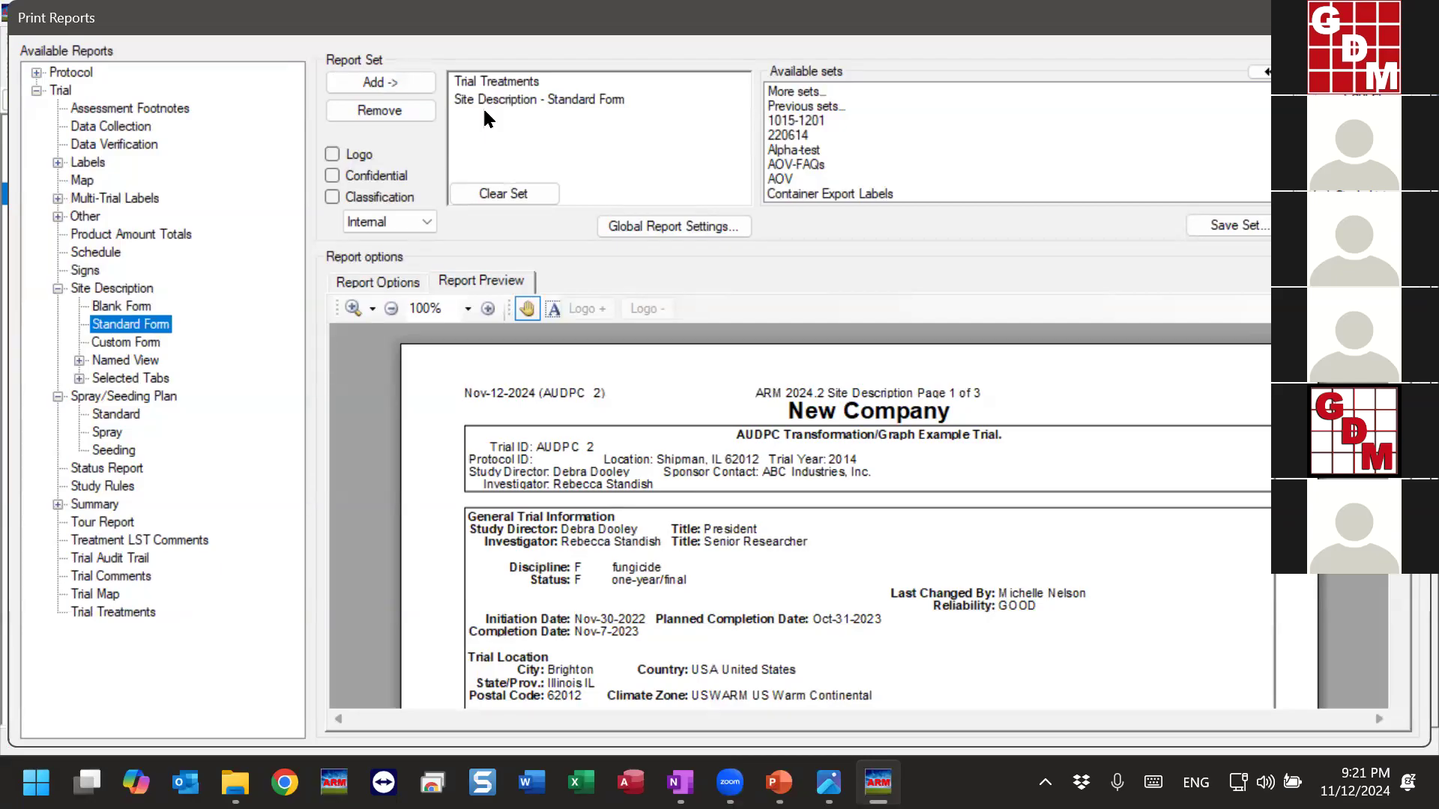
Add the Status Report to the report set and select the set's Trial Treatments entry to preview it.
{"action": "left_click", "coordinate": [96, 470]}
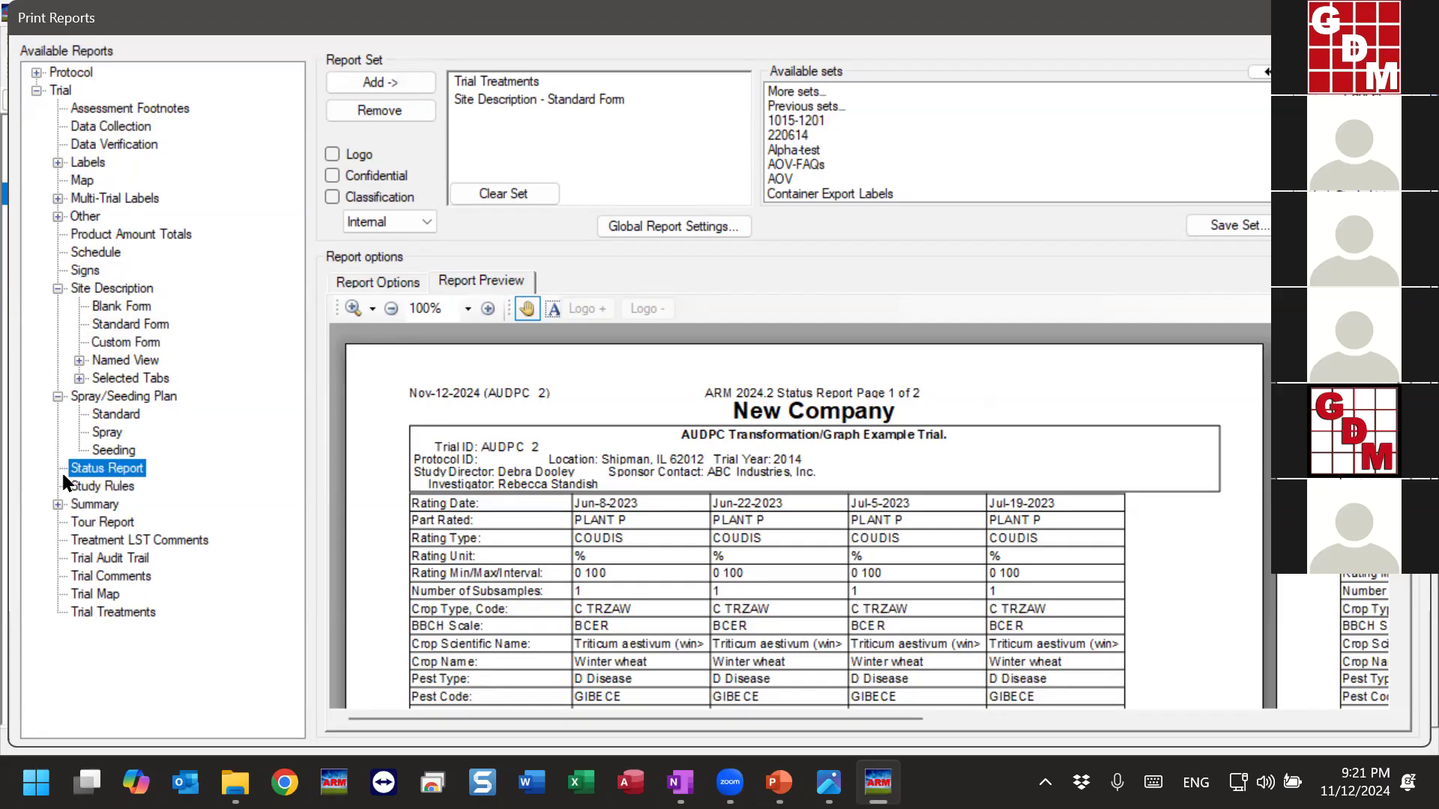
{"action": "double_click", "coordinate": [123, 471]}
{"action": "left_click", "coordinate": [492, 83]}
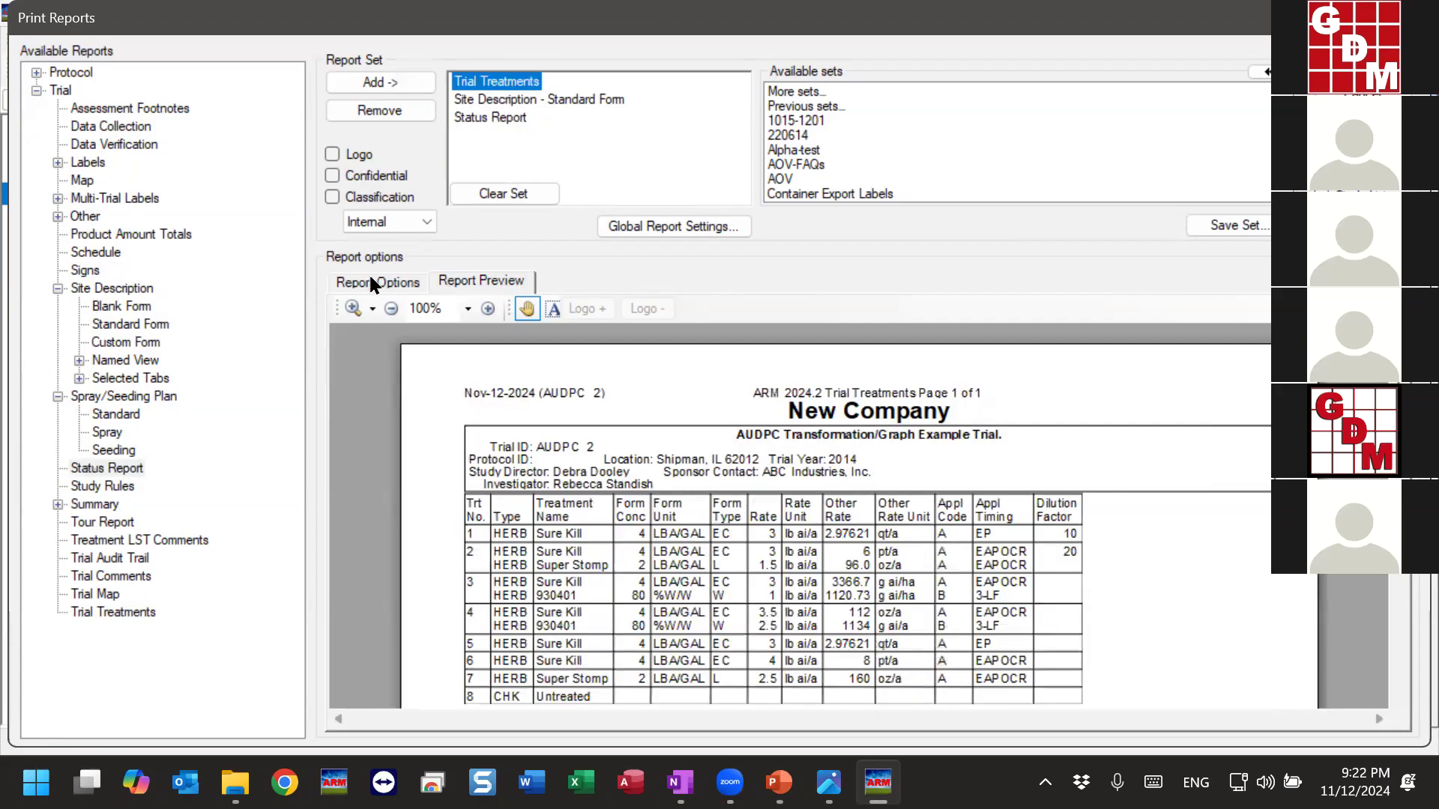
Turn off listing other settings in the Trial Treatments report options and preview the treatment and product quantity tables.
{"action": "left_click", "coordinate": [385, 281]}
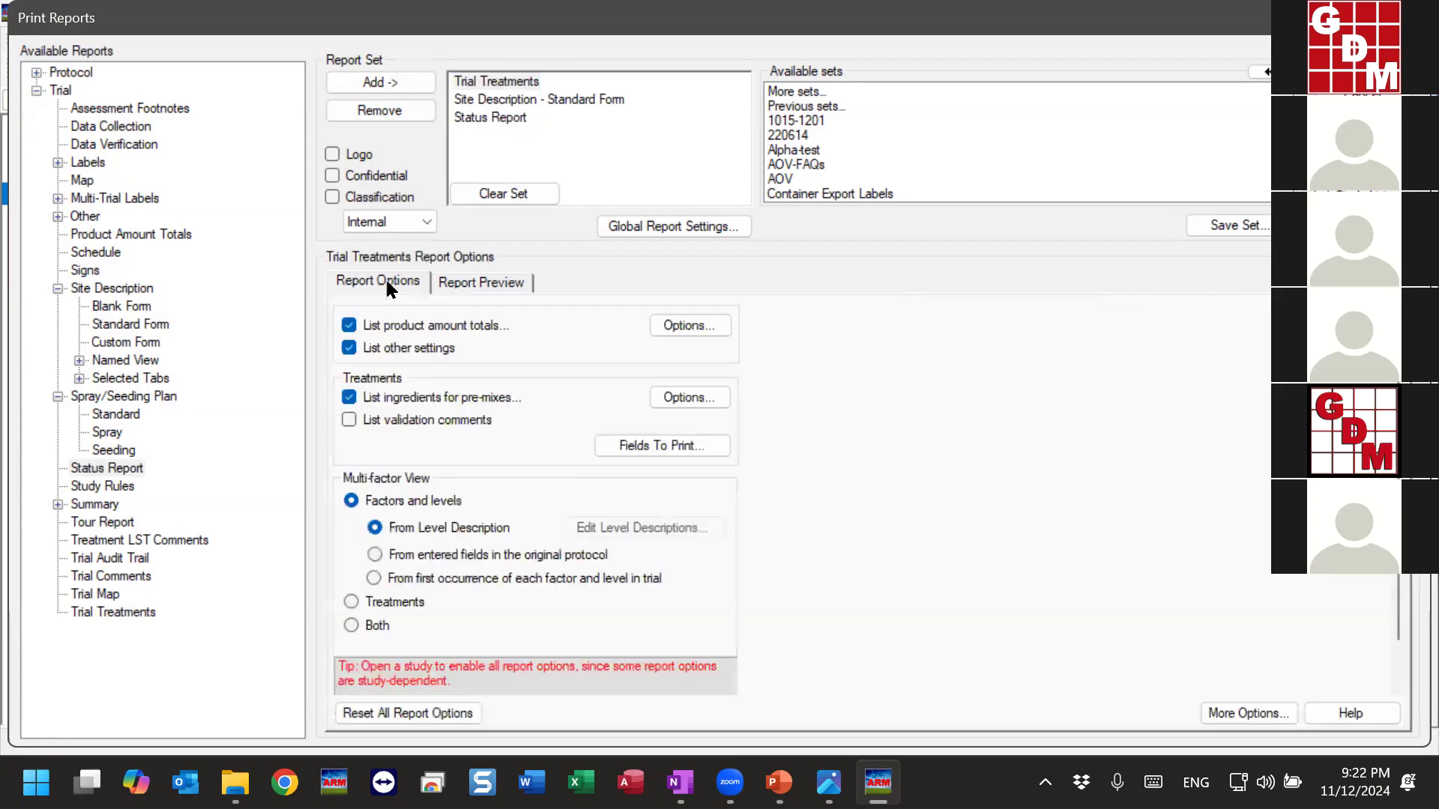
{"action": "left_click", "coordinate": [491, 84]}
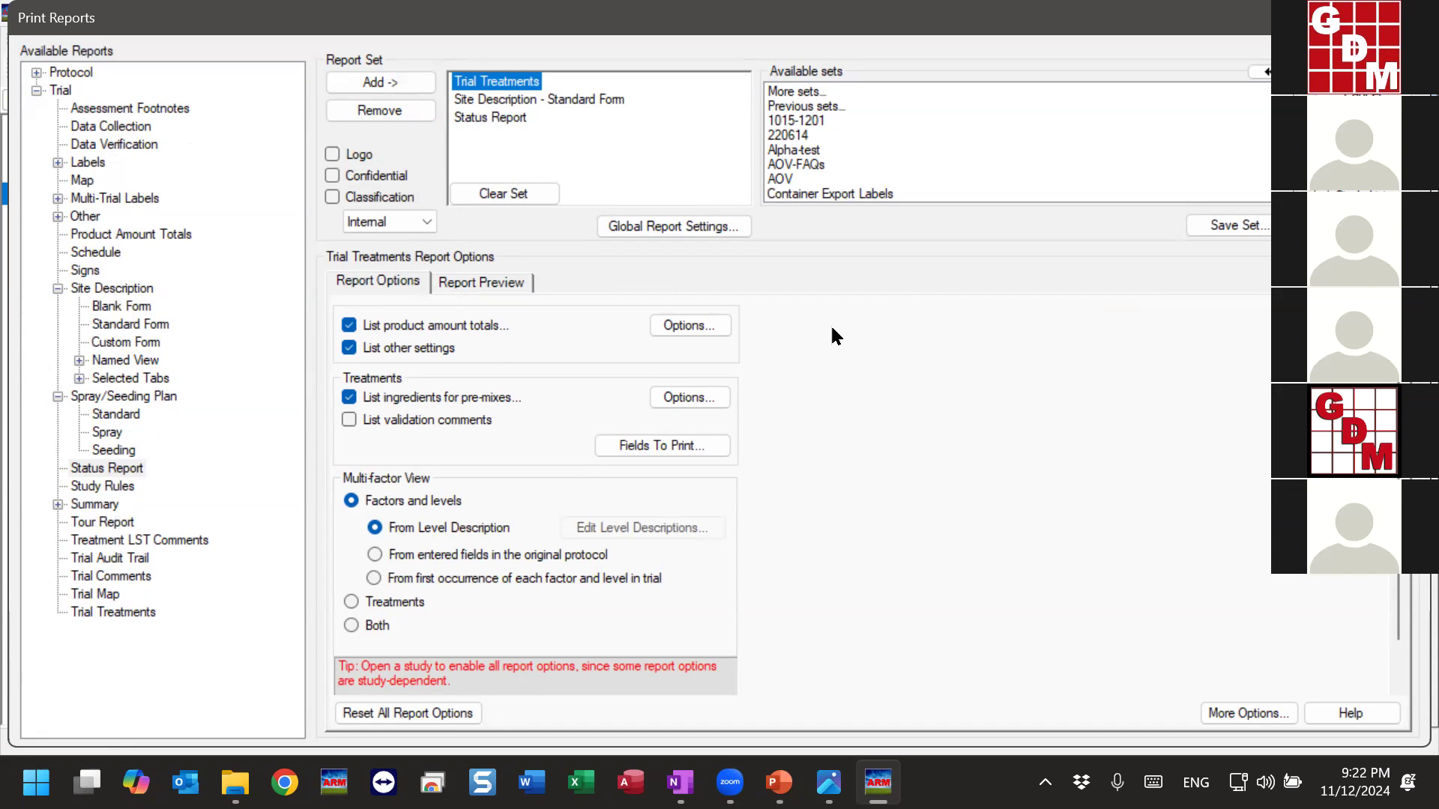
{"action": "left_click", "coordinate": [389, 280]}
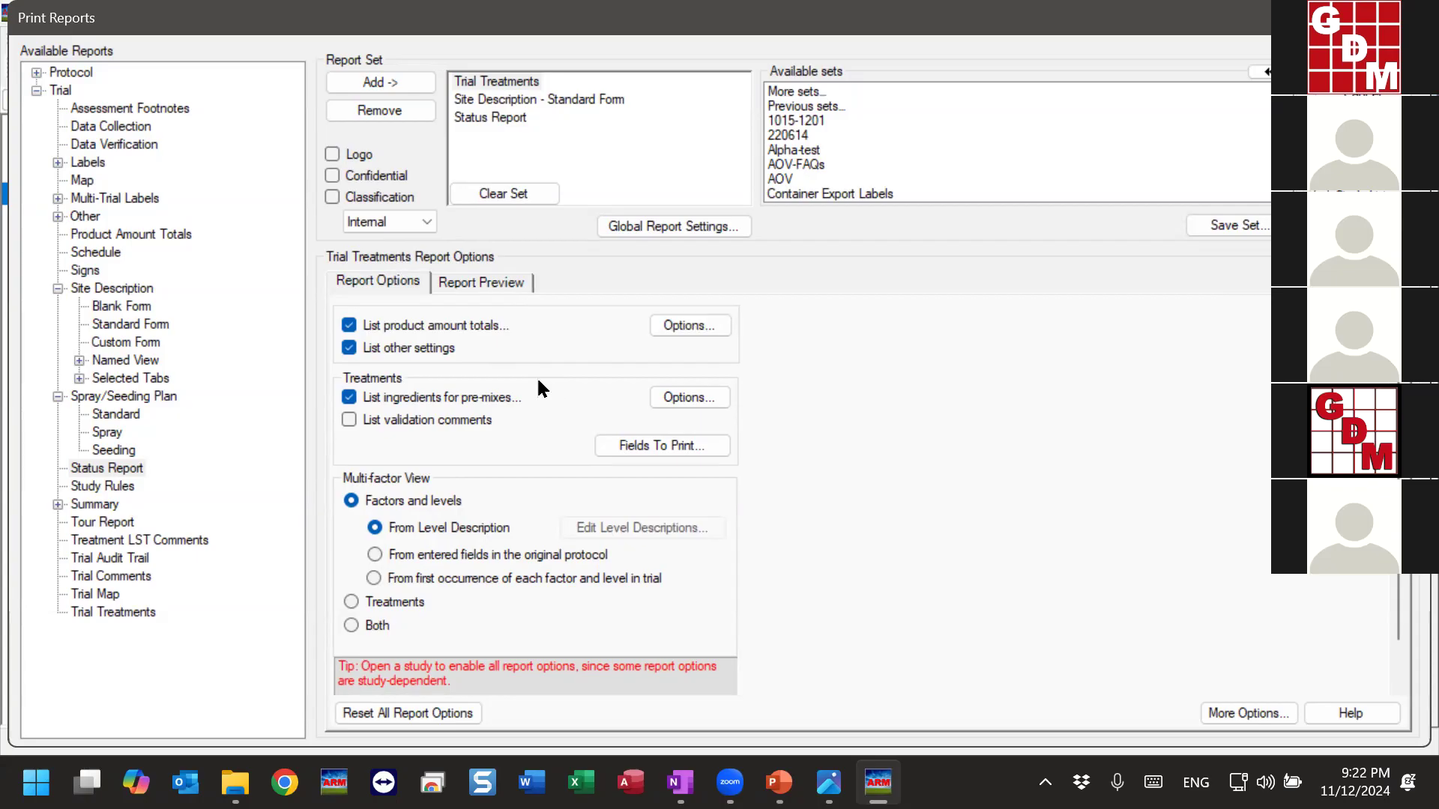
{"action": "left_click", "coordinate": [425, 352]}
{"action": "left_click", "coordinate": [465, 288]}
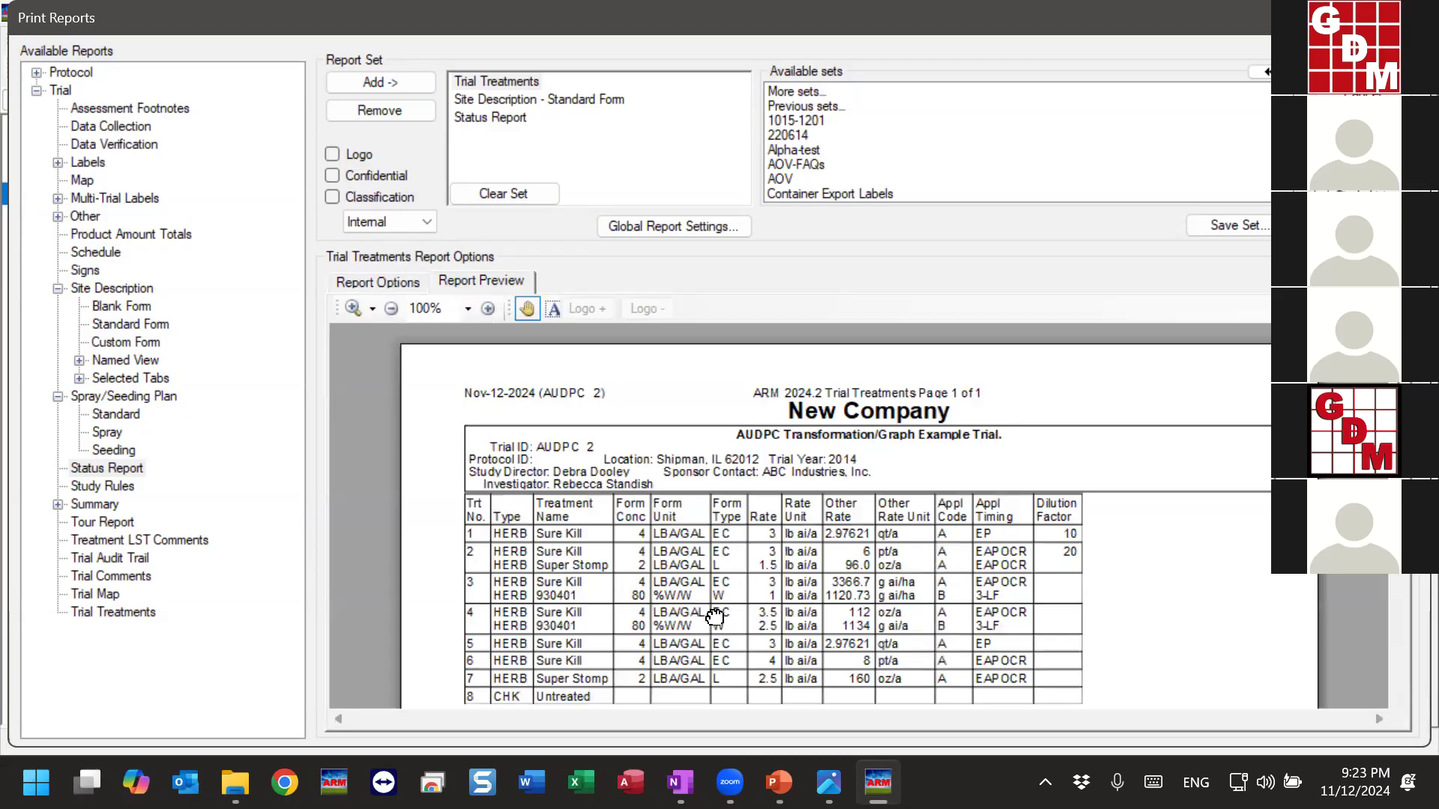
{"action": "left_click_drag", "start_coordinate": [713, 620], "coordinate": [825, 504]}
{"action": "left_click_drag", "start_coordinate": [907, 599], "coordinate": [955, 584]}
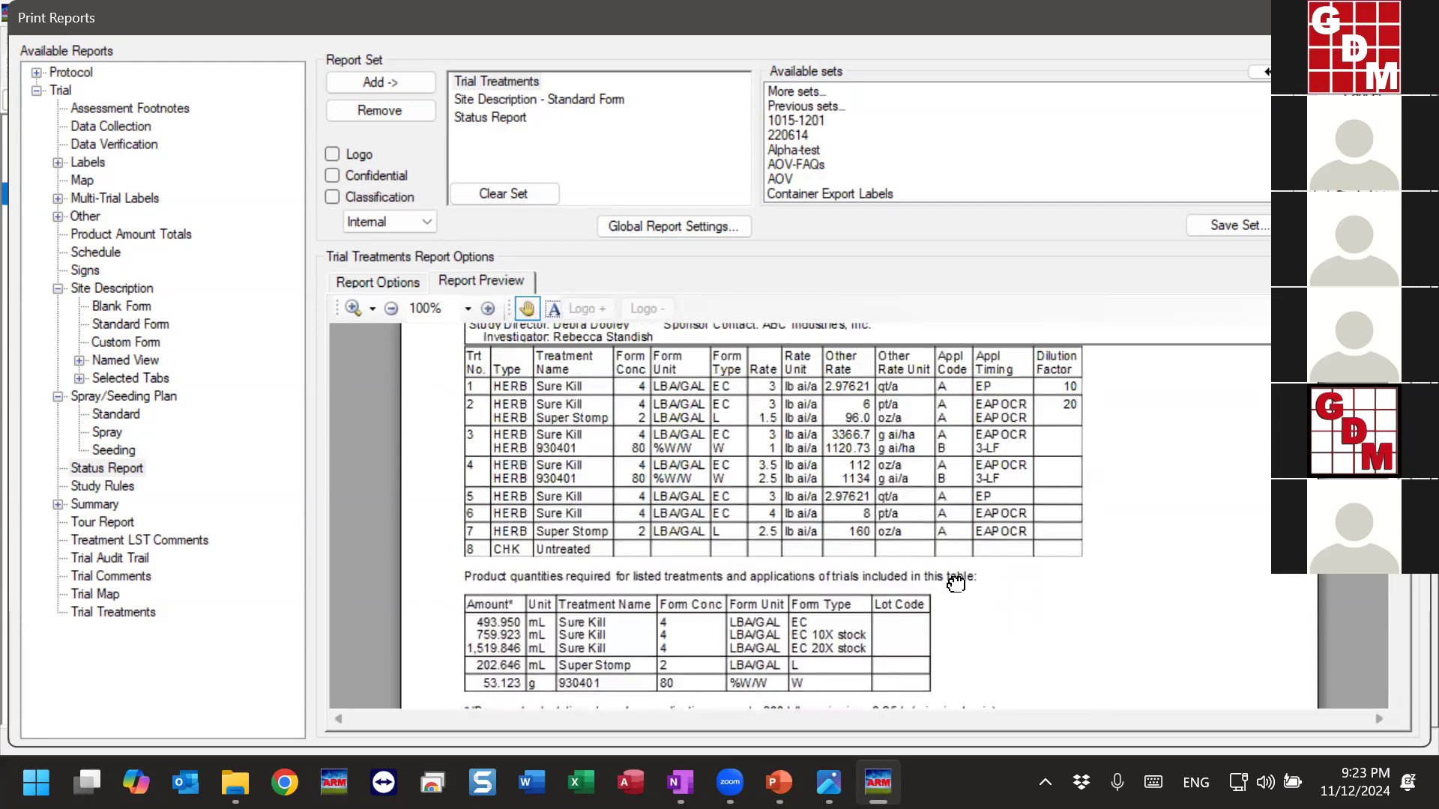
Turn off listing product amount totals for the Trial Treatments report and examine its preview.
{"action": "left_click", "coordinate": [380, 281]}
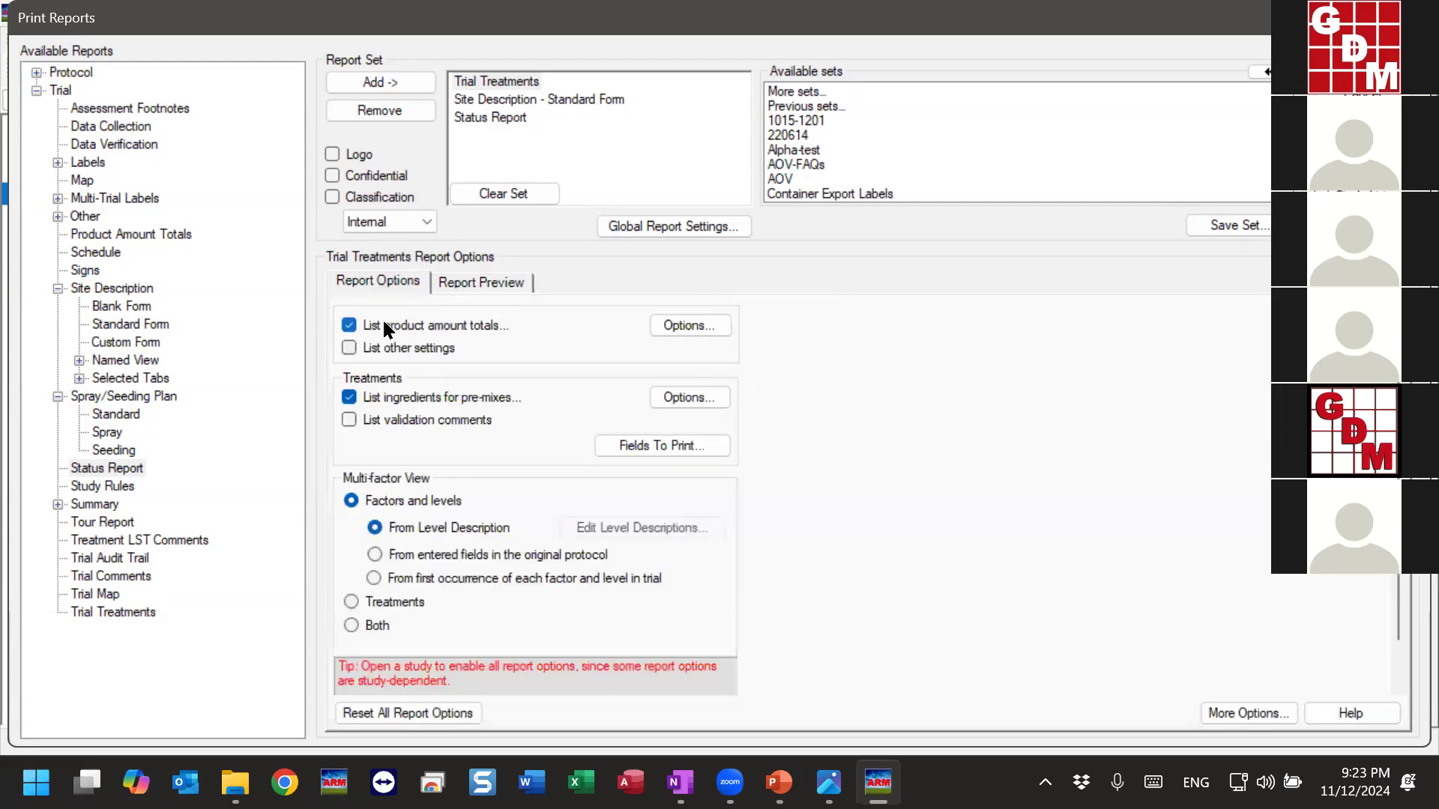
{"action": "left_click", "coordinate": [511, 285]}
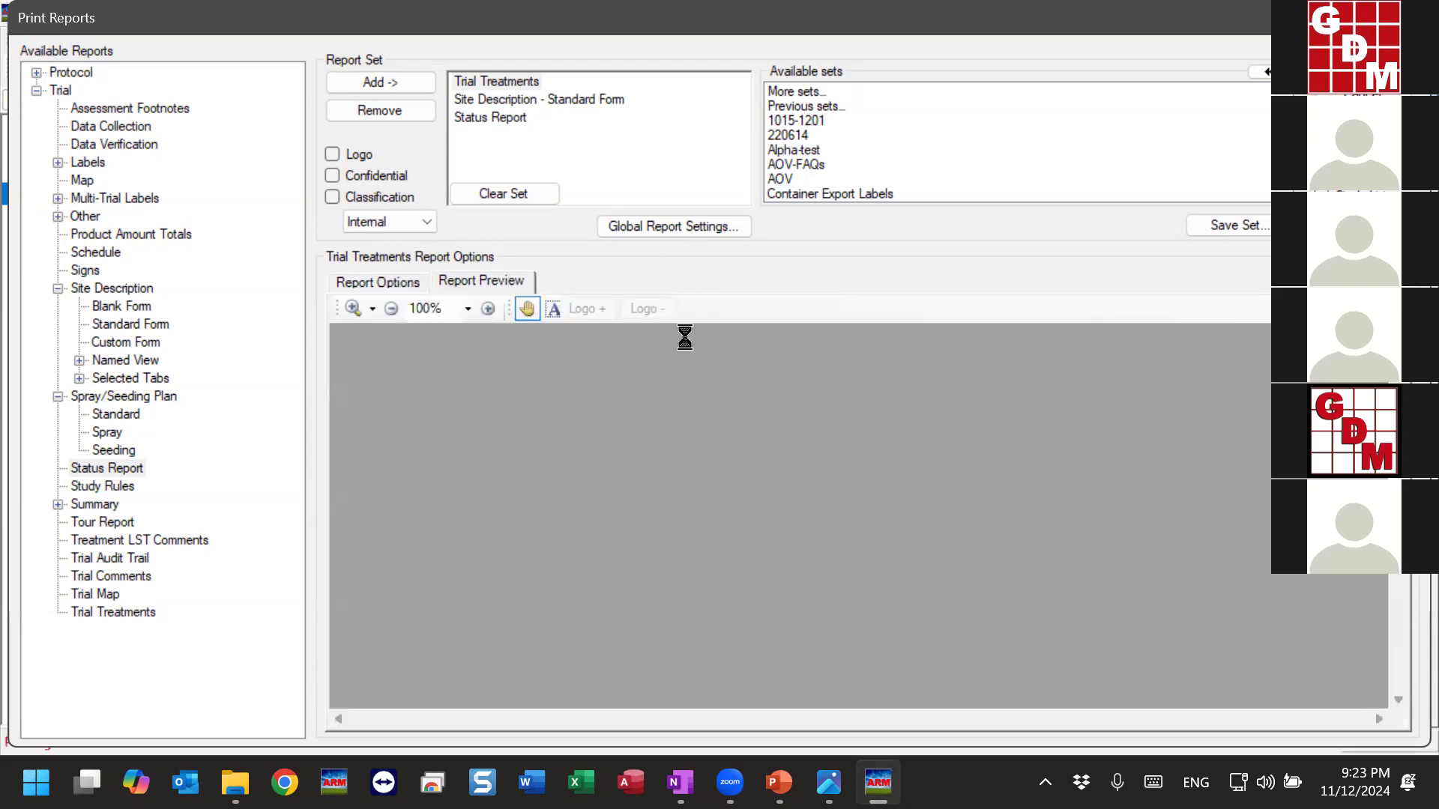
{"action": "left_click_drag", "start_coordinate": [758, 614], "coordinate": [765, 388]}
{"action": "left_click_drag", "start_coordinate": [753, 642], "coordinate": [883, 608]}
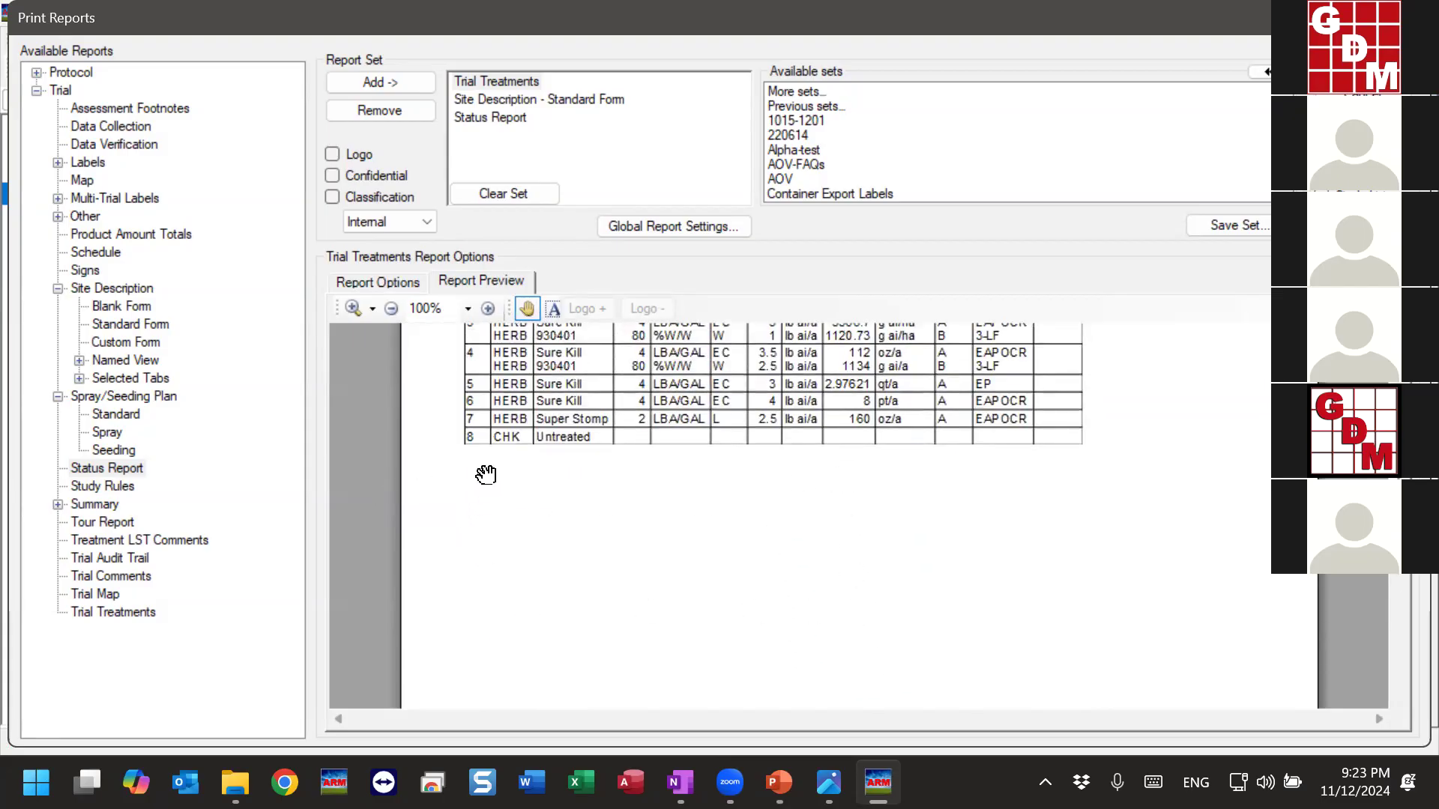
{"action": "left_click_drag", "start_coordinate": [691, 517], "coordinate": [757, 665]}
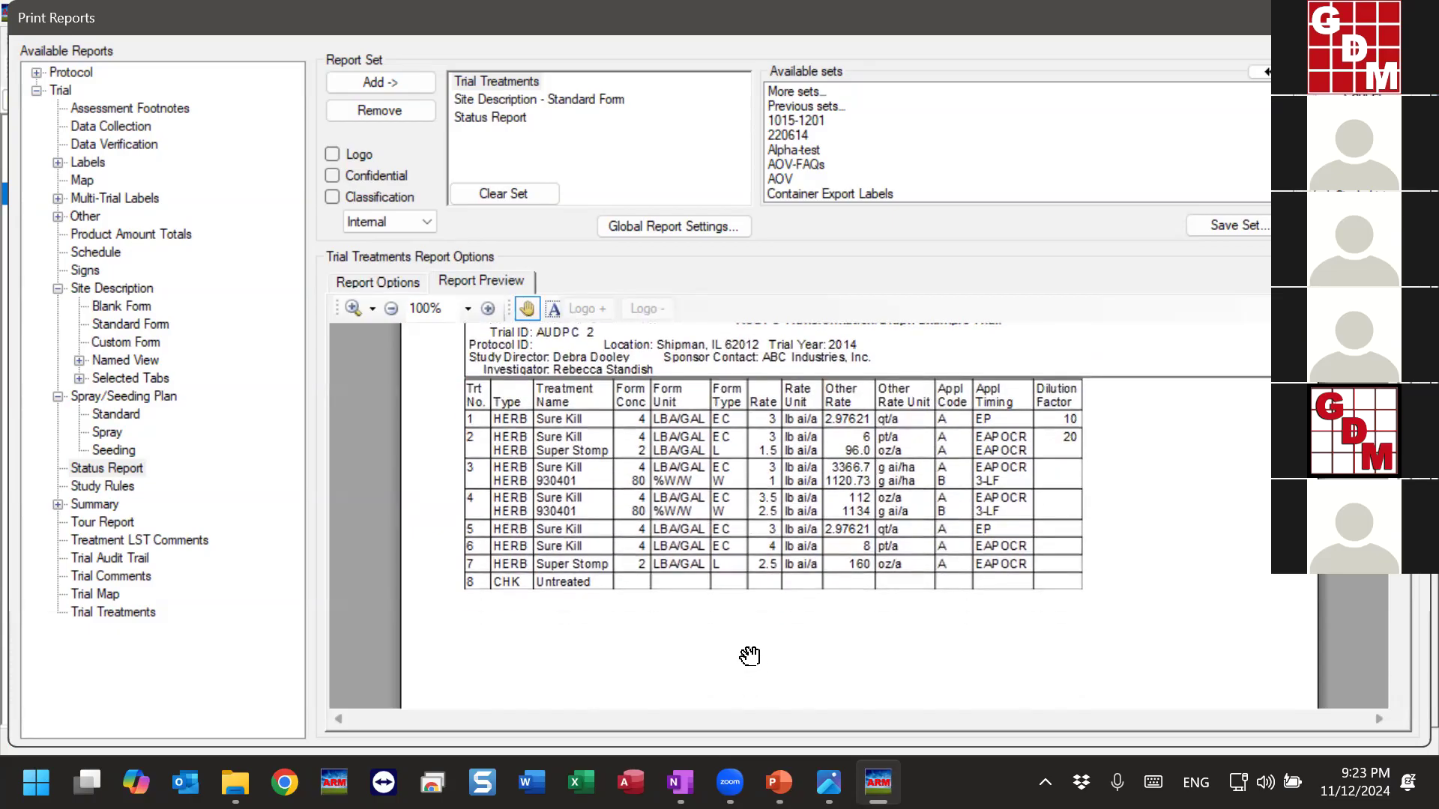
{"action": "scroll", "coordinate": [726, 642], "scroll_direction": "down", "scroll_amount": 2}
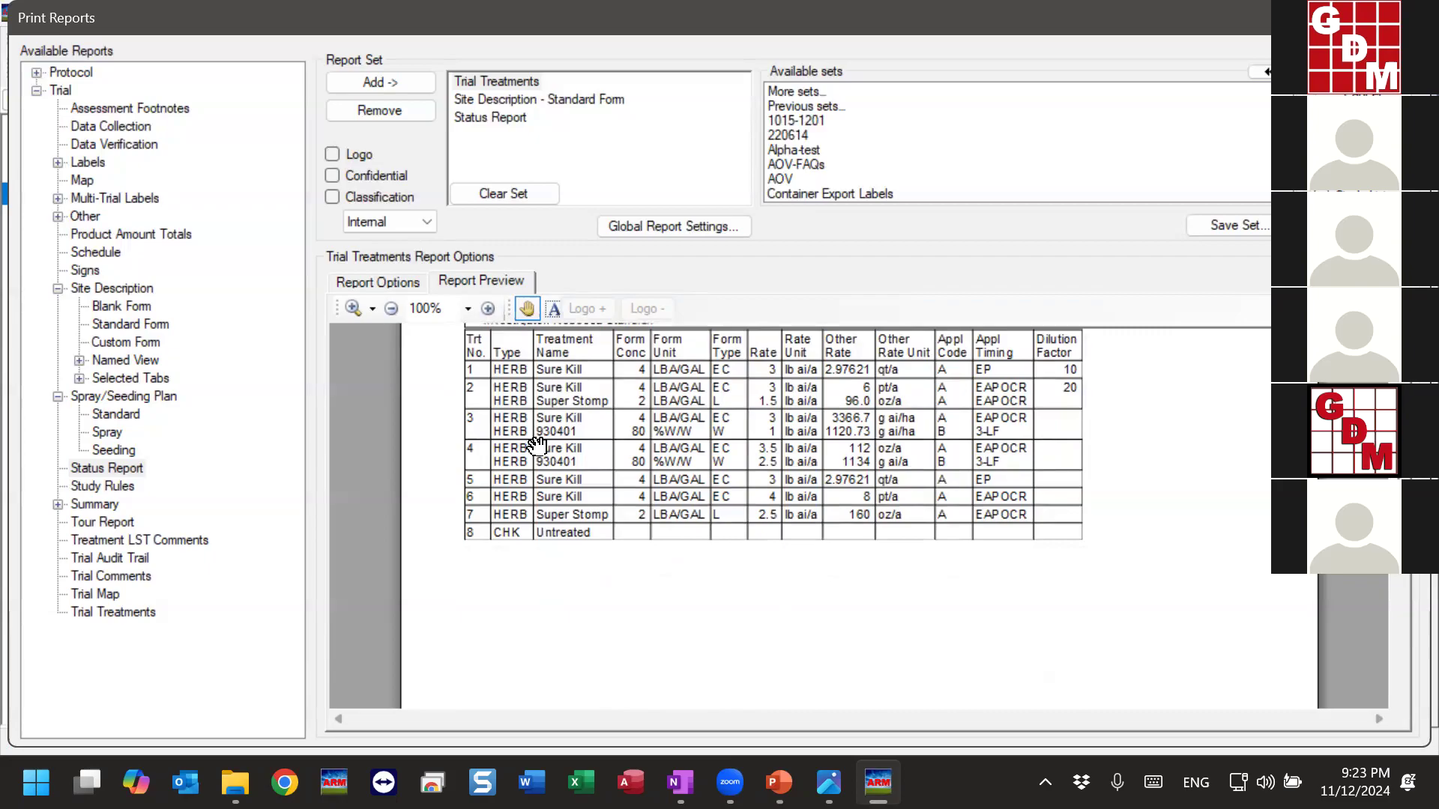
Turn the product amount totals back on for the Trial Treatments report and check the product quantities table in the preview.
{"action": "left_click", "coordinate": [375, 284]}
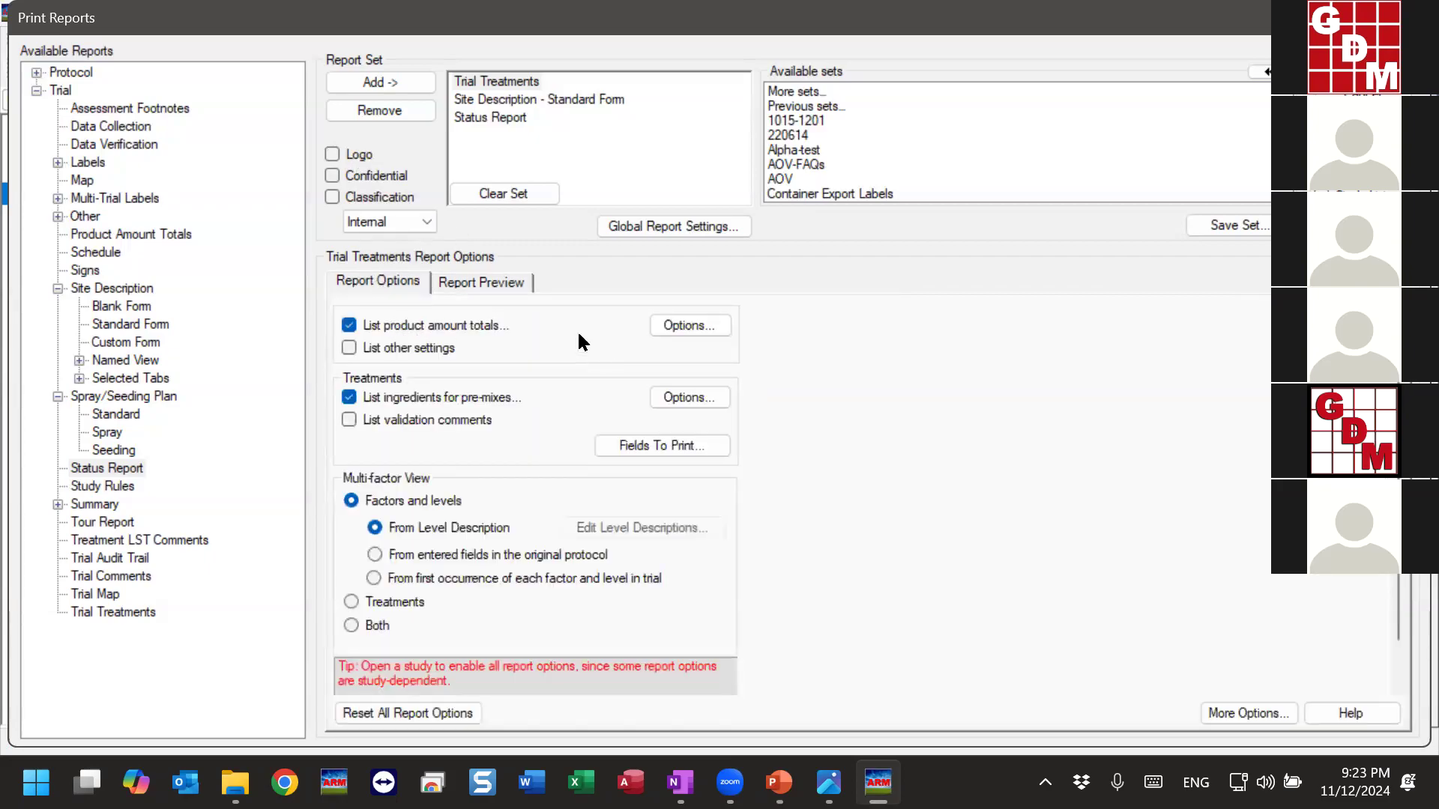
{"action": "left_click", "coordinate": [468, 281]}
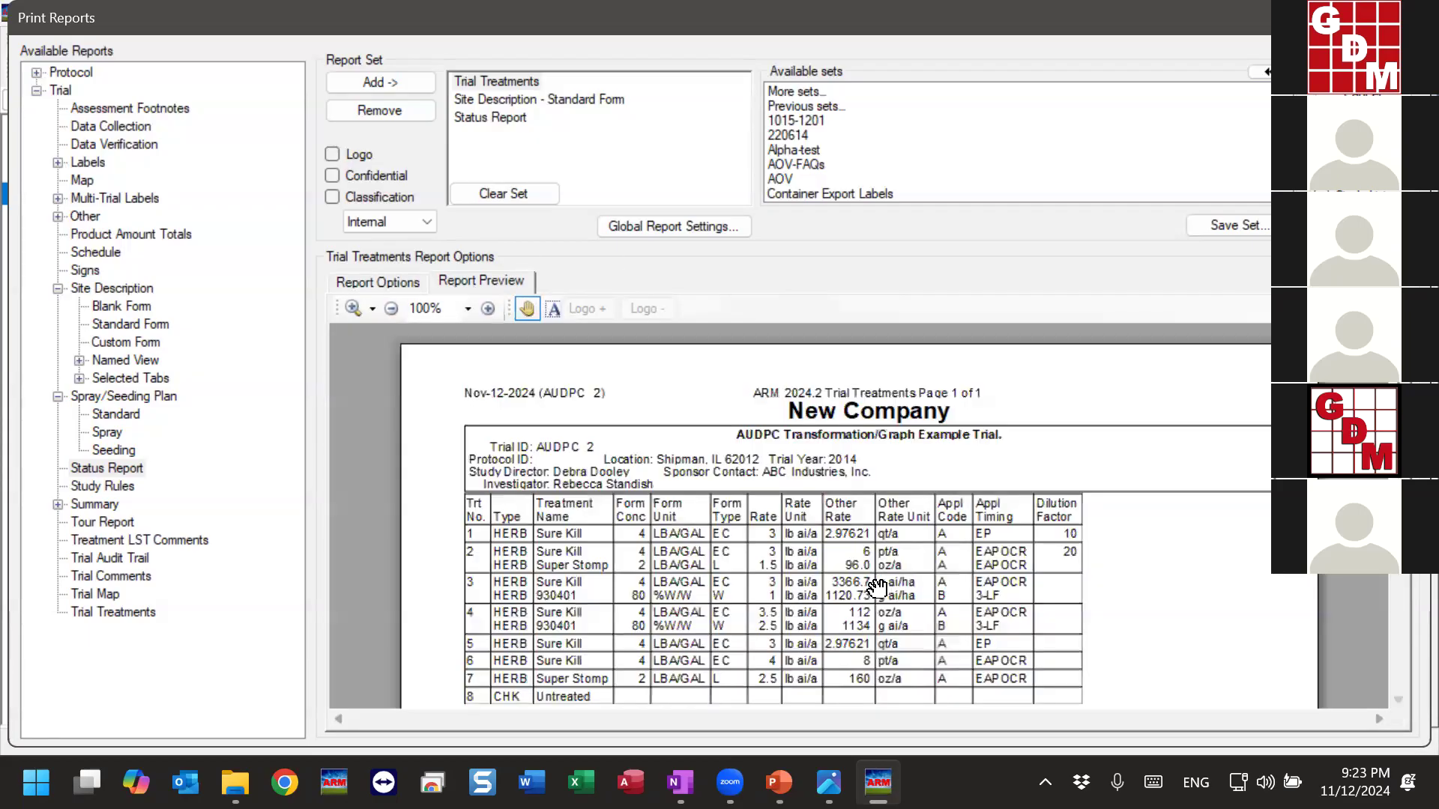
{"action": "scroll", "coordinate": [853, 577], "scroll_direction": "down", "scroll_amount": 5}
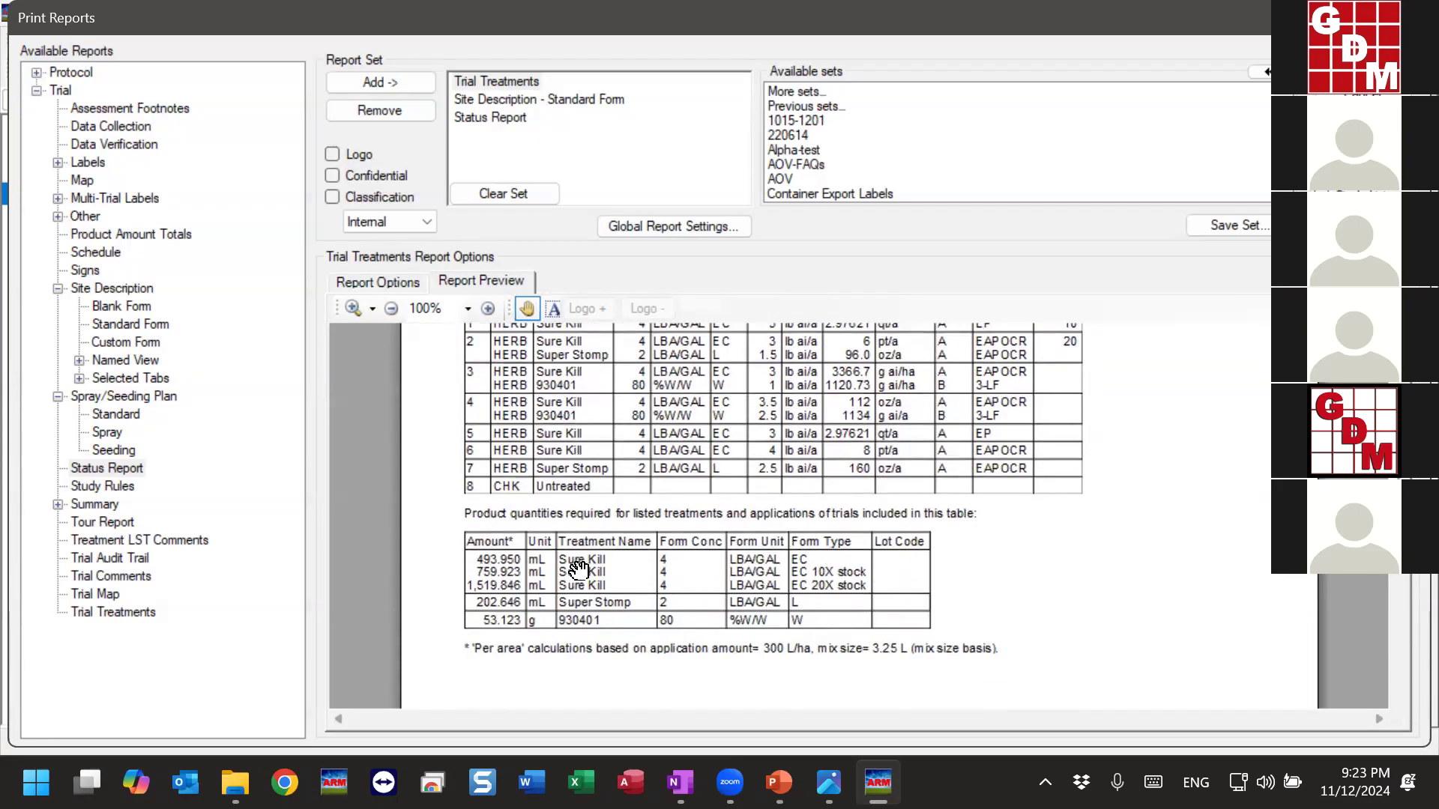
{"action": "scroll", "coordinate": [573, 599], "scroll_direction": "down", "scroll_amount": 3}
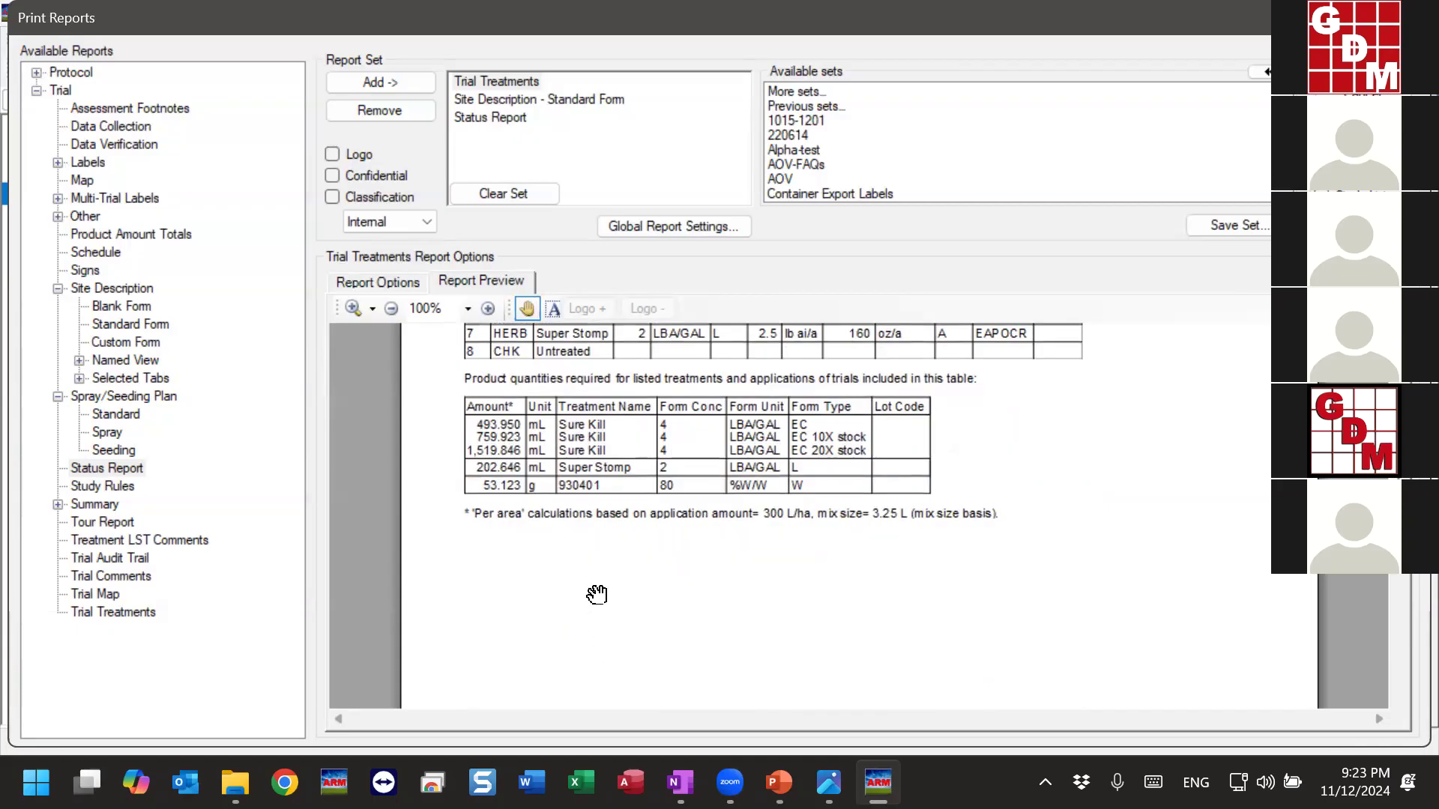
{"action": "left_click_drag", "start_coordinate": [592, 519], "coordinate": [595, 660]}
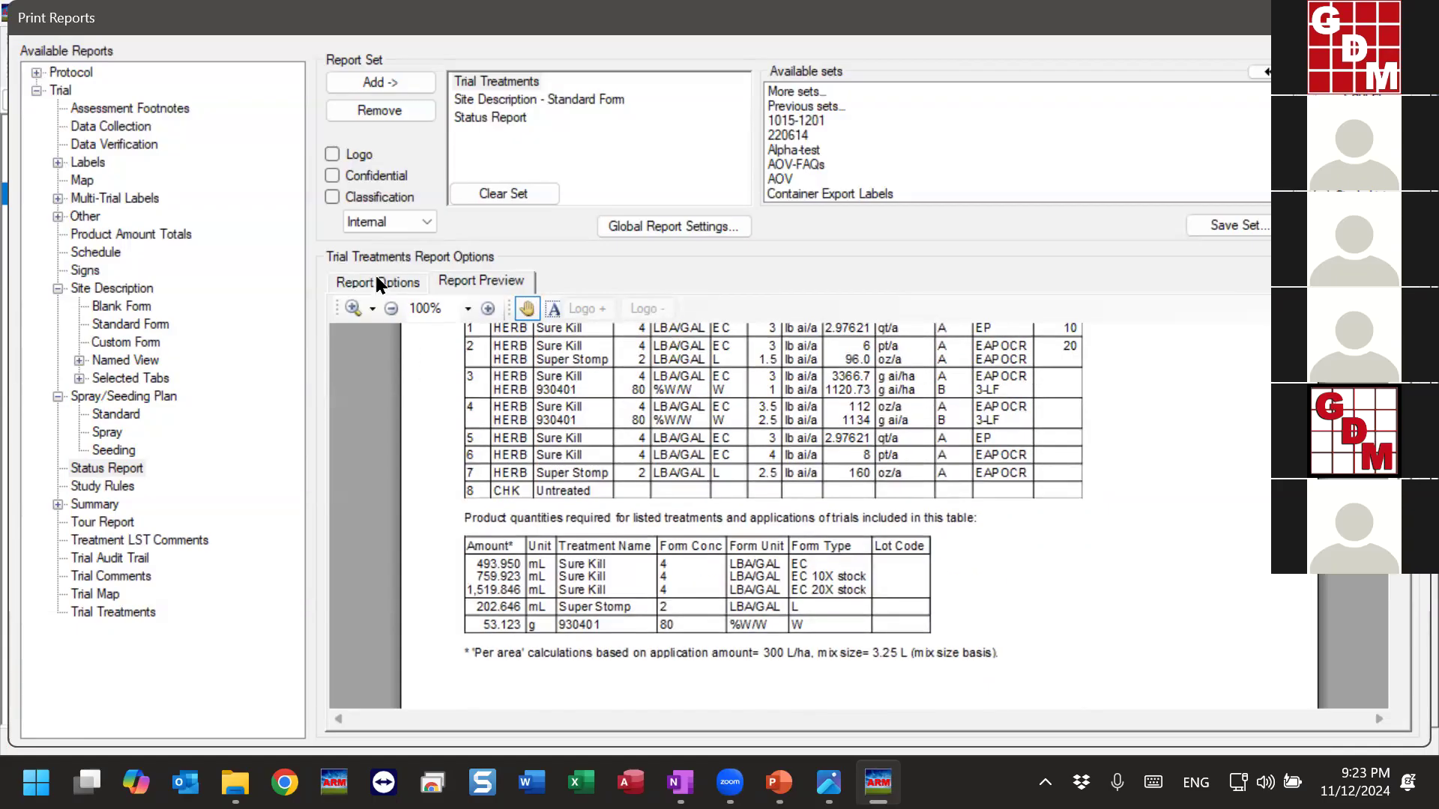
Open the help topic for the Trial Treatments report options and read the List Other Settings explanation.
{"action": "left_click", "coordinate": [378, 282]}
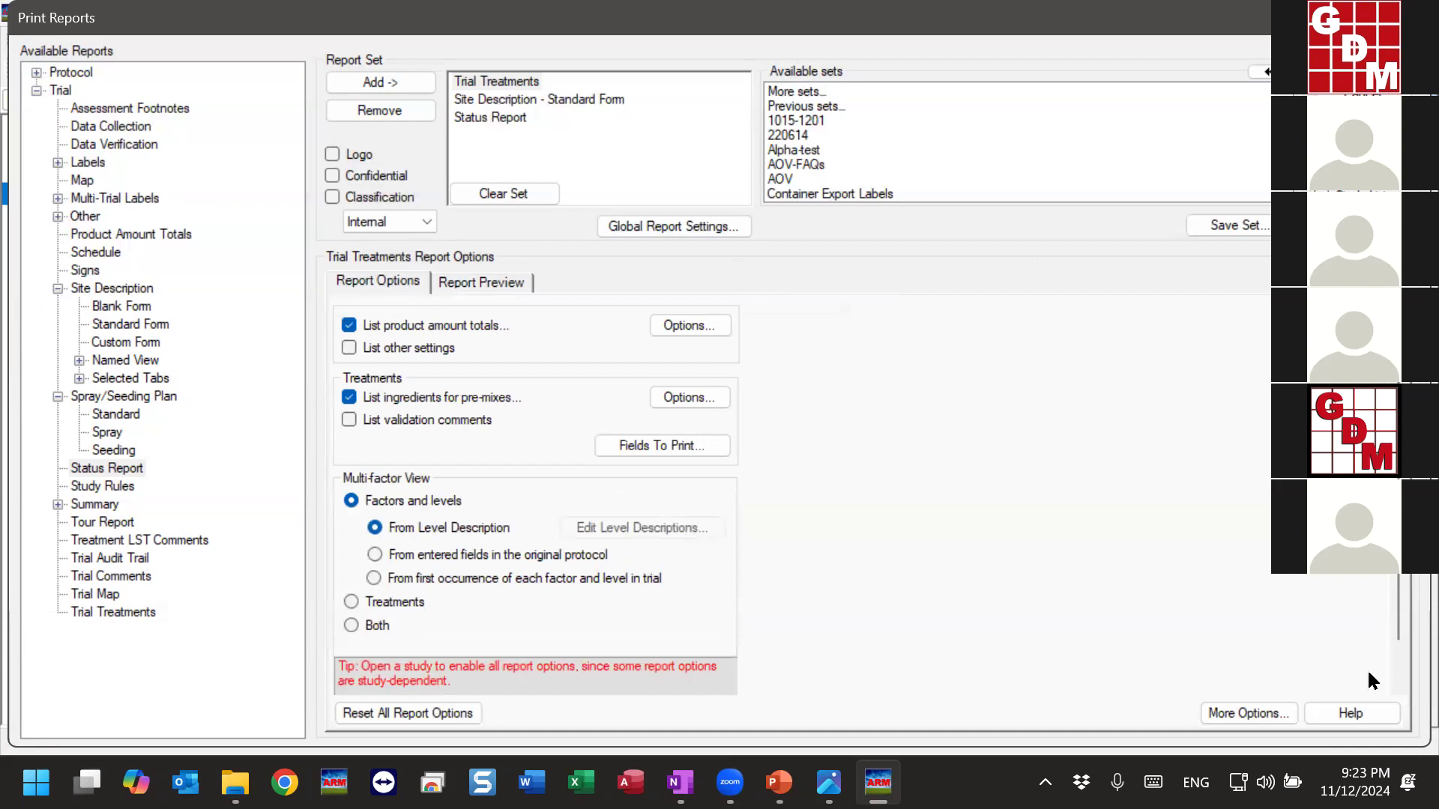
{"action": "left_click", "coordinate": [1351, 715]}
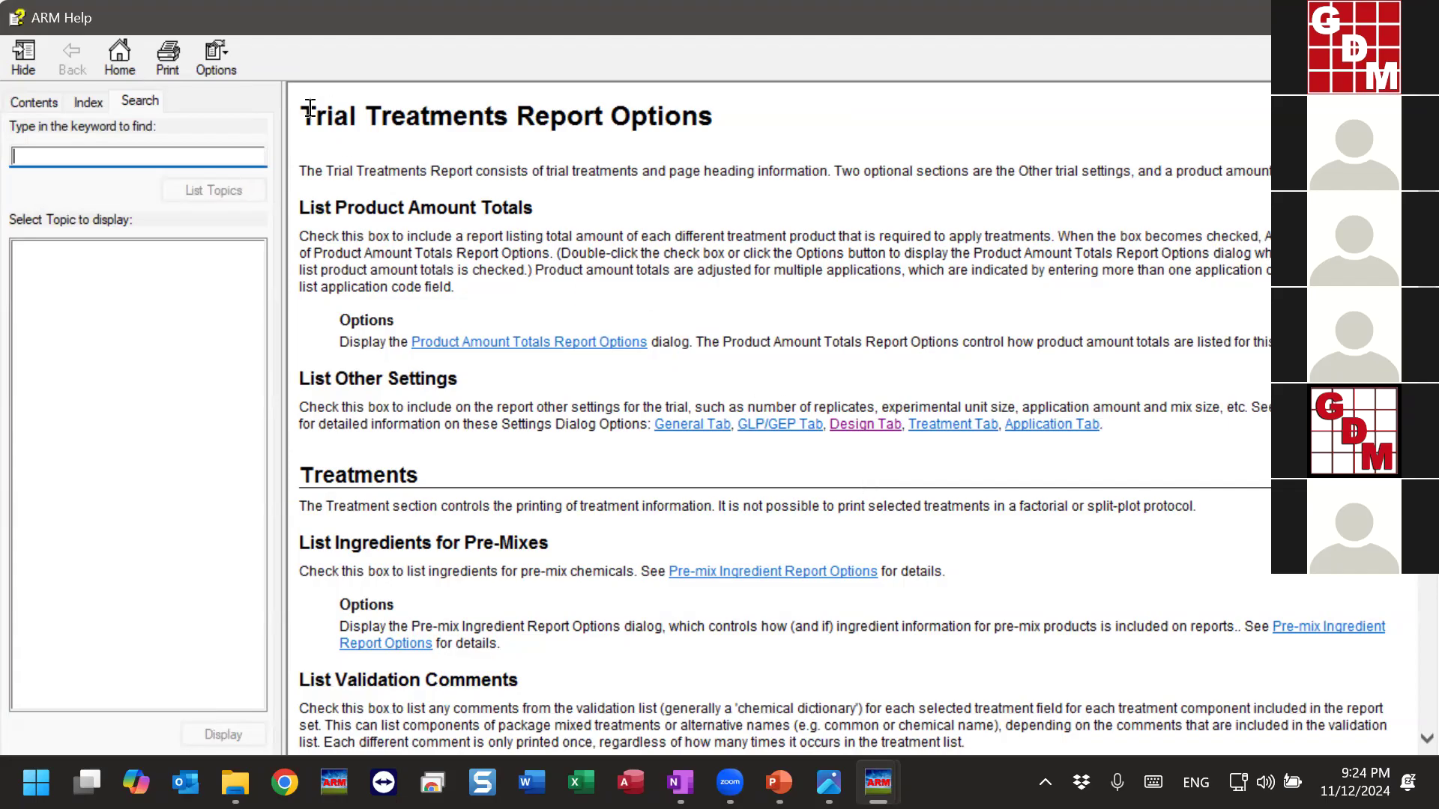
{"action": "left_click_drag", "start_coordinate": [302, 114], "coordinate": [844, 106]}
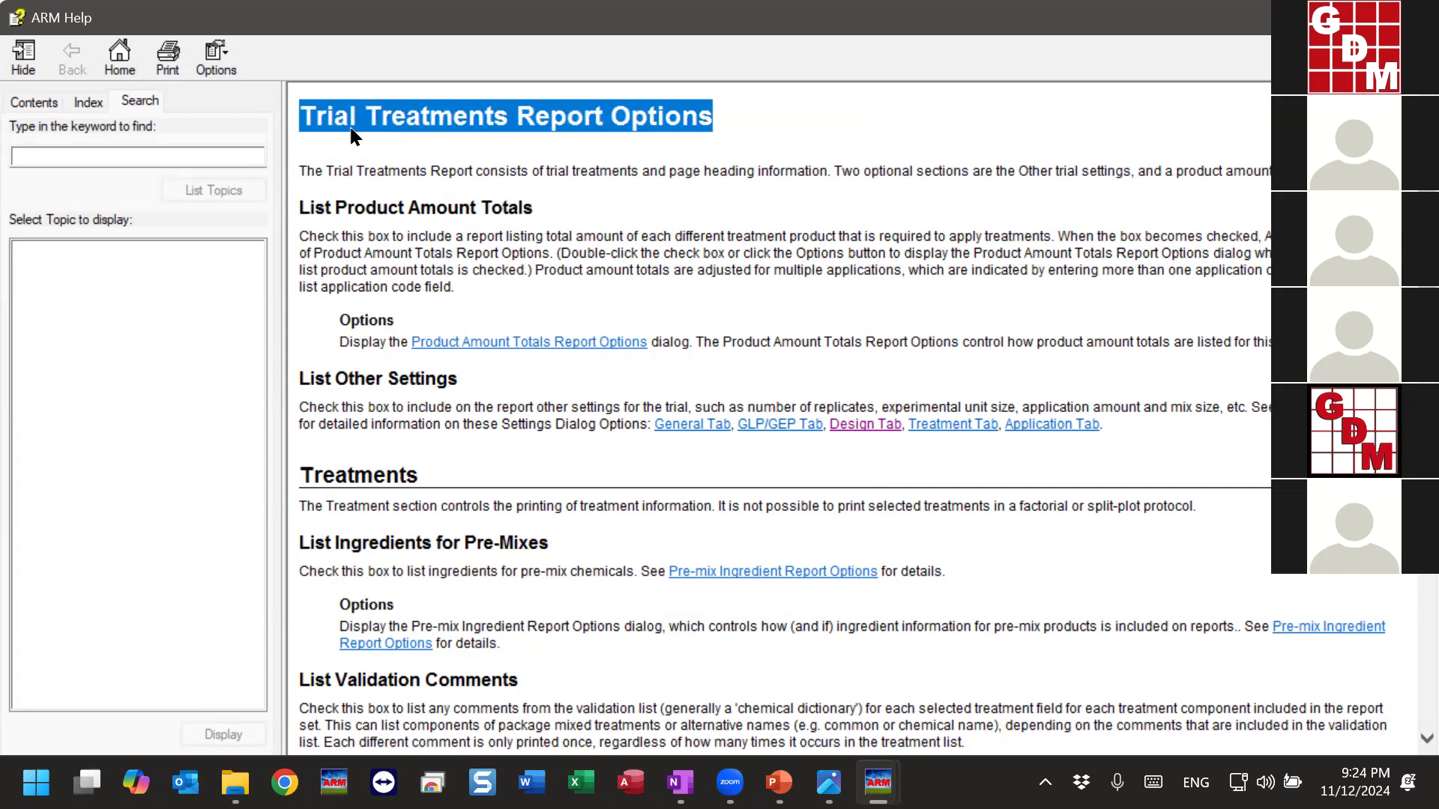
{"action": "left_click", "coordinate": [620, 236]}
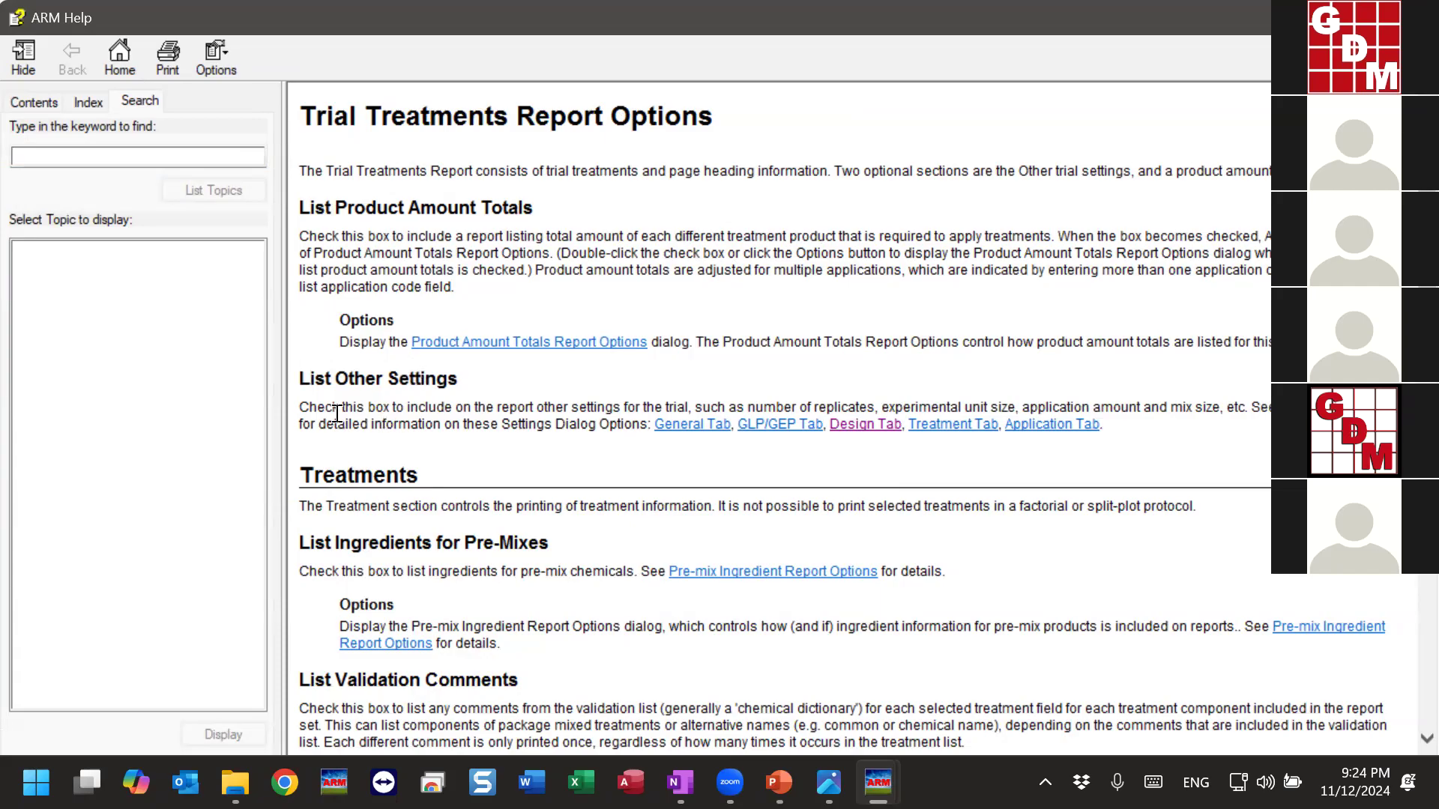
{"action": "left_click_drag", "start_coordinate": [301, 407], "coordinate": [533, 407]}
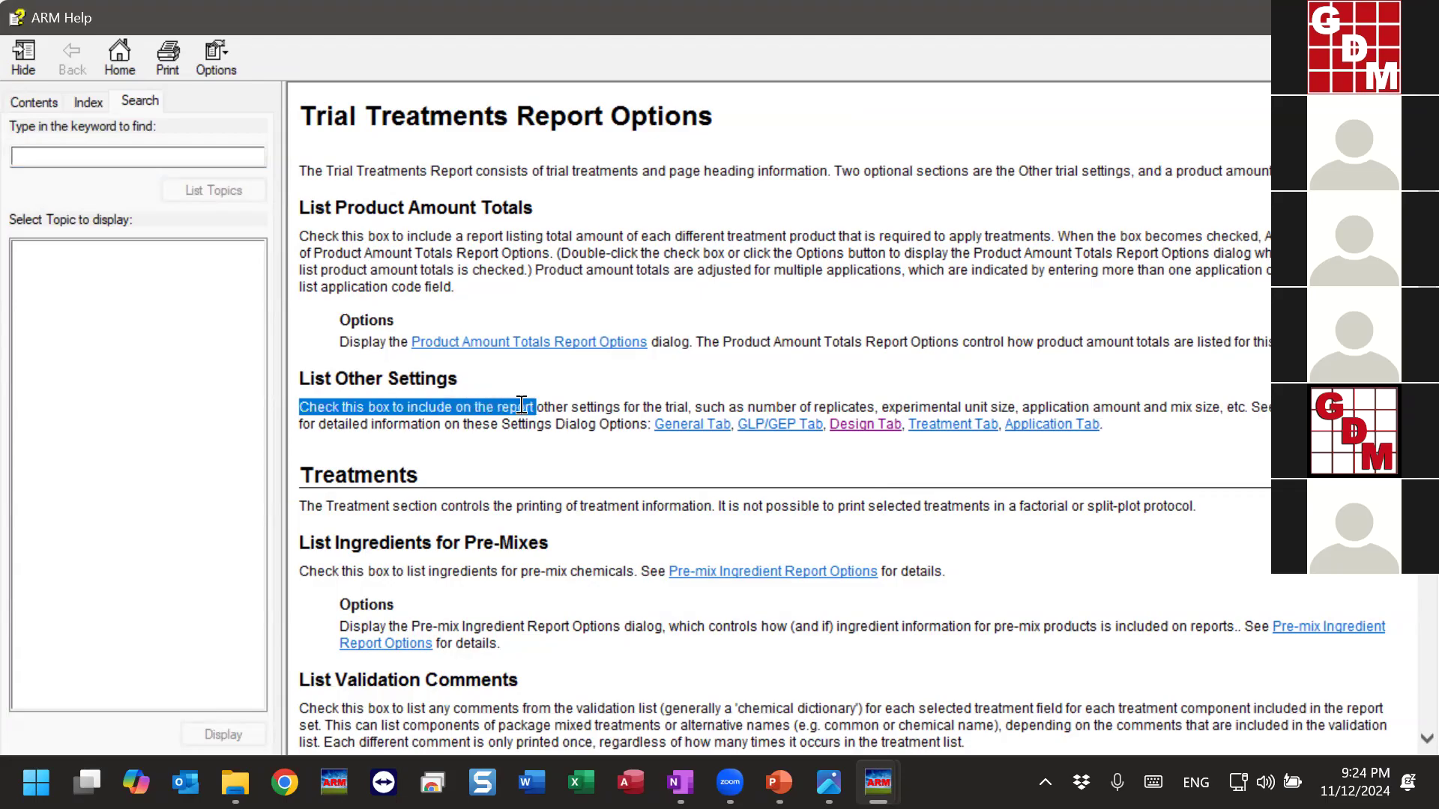
{"action": "left_click", "coordinate": [486, 426]}
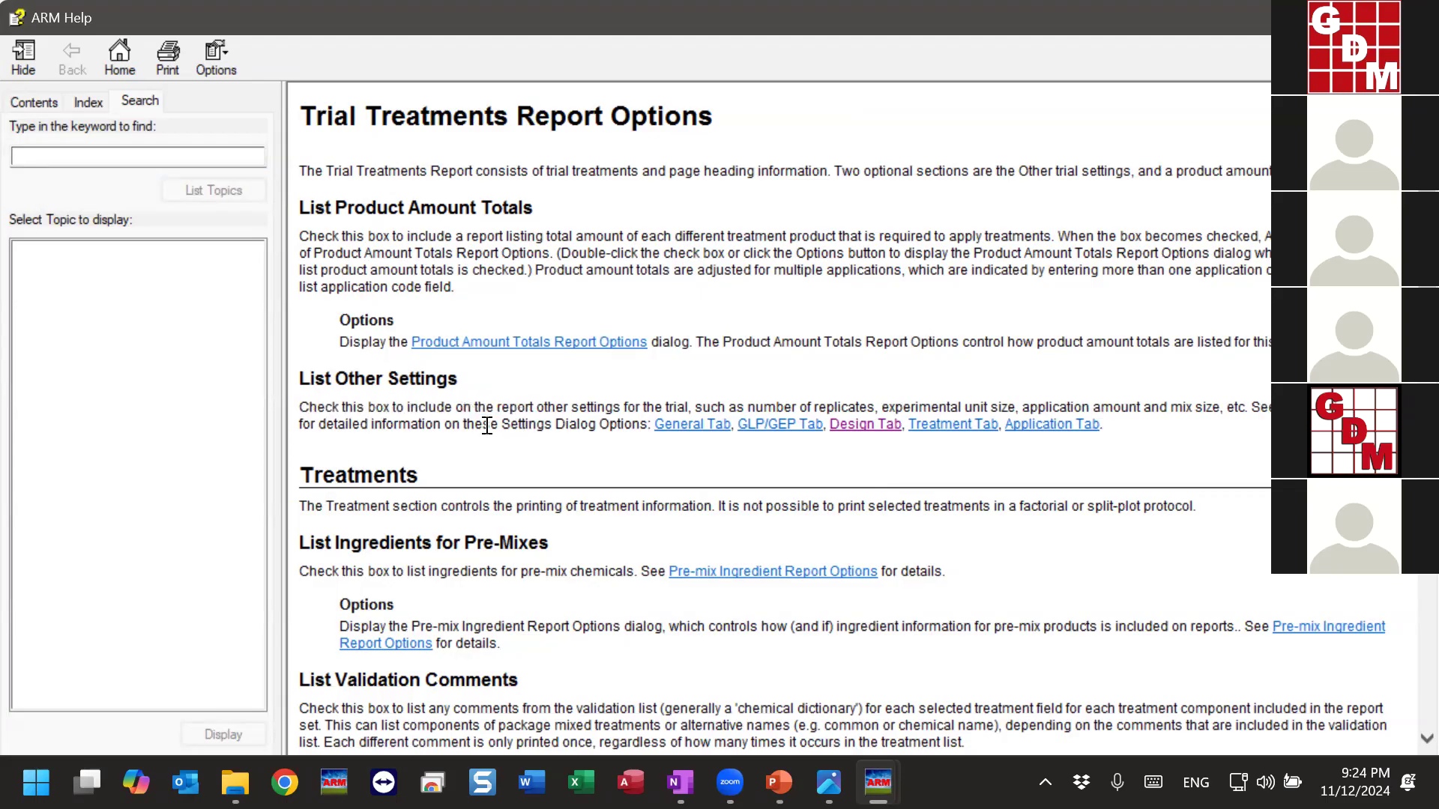
Read through the rest of the help topic, including the factors and levels and treatments views, and return to its beginning.
{"action": "scroll", "coordinate": [487, 426], "scroll_direction": "down", "scroll_amount": 5}
{"action": "scroll", "coordinate": [485, 403], "scroll_direction": "down", "scroll_amount": 8}
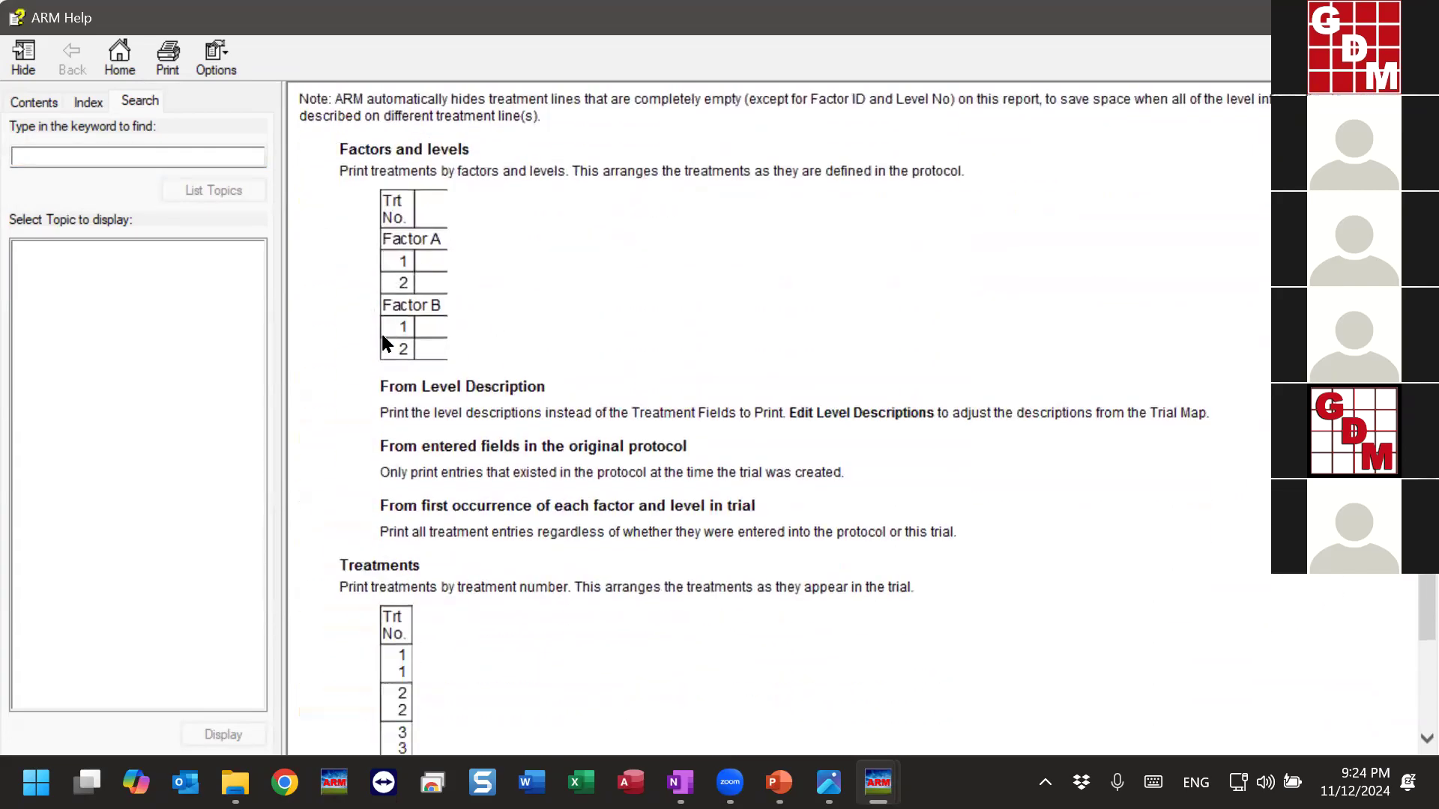
{"action": "scroll", "coordinate": [420, 310], "scroll_direction": "down", "scroll_amount": 3}
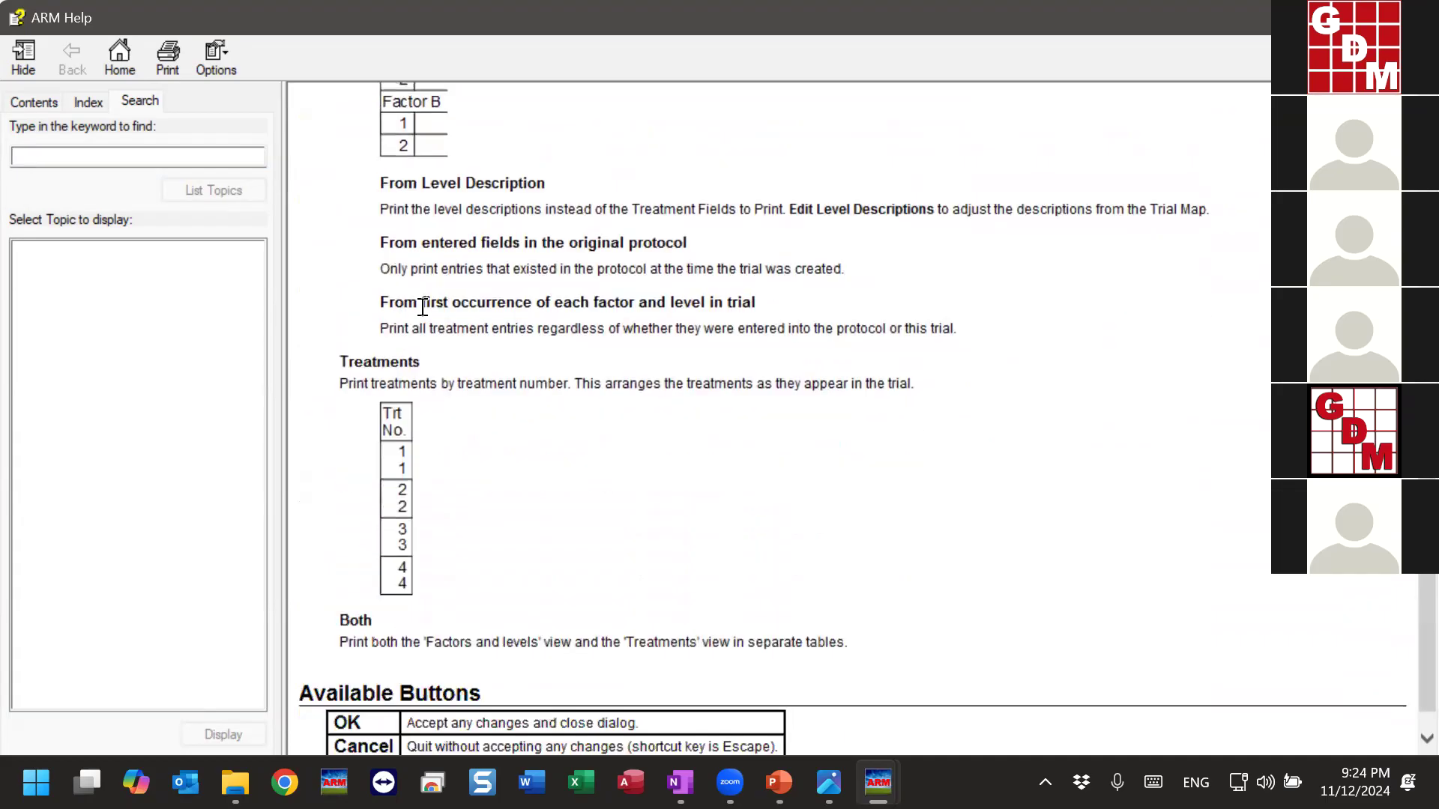
{"action": "scroll", "coordinate": [529, 339], "scroll_direction": "down", "scroll_amount": 1}
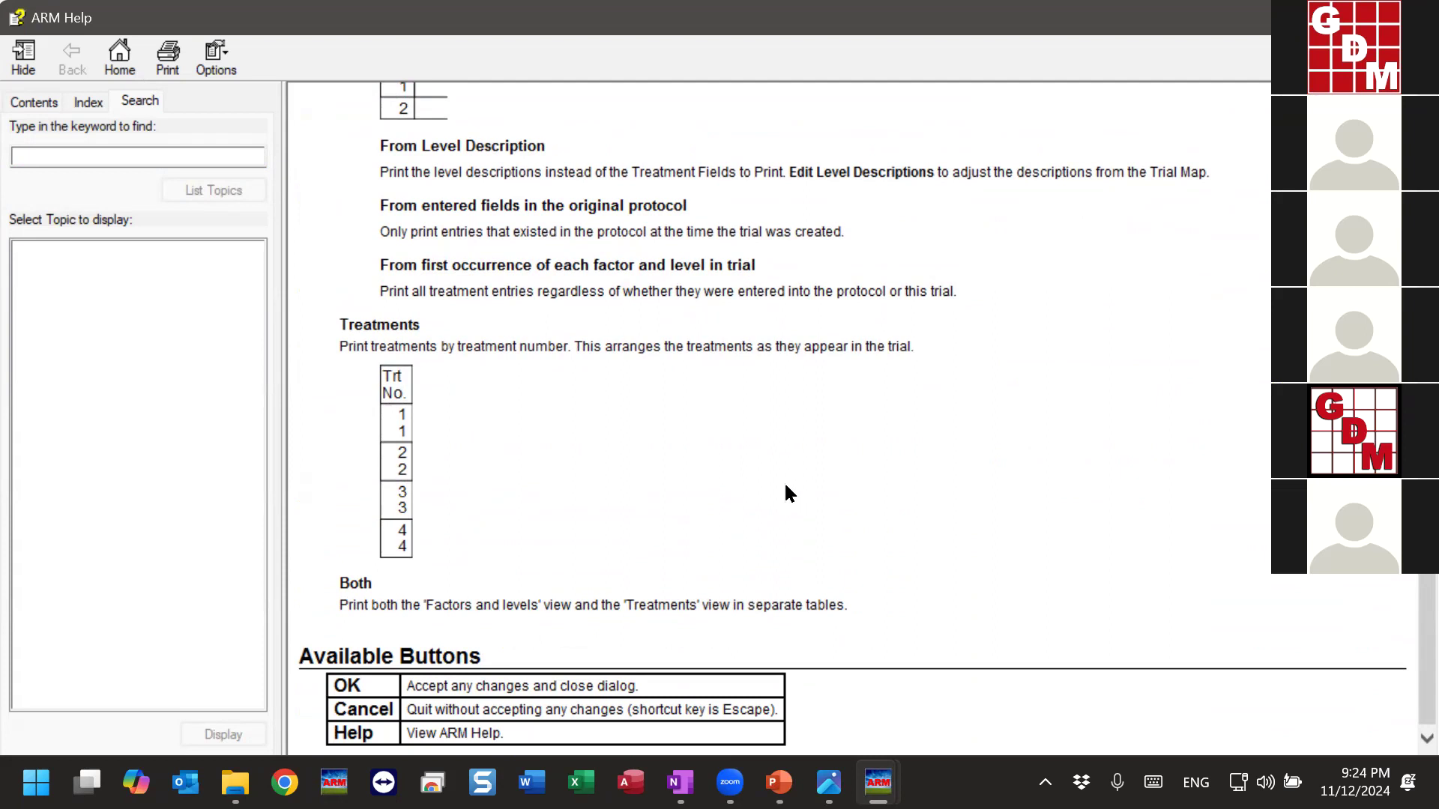
{"action": "scroll", "coordinate": [785, 491], "scroll_direction": "up", "scroll_amount": 15}
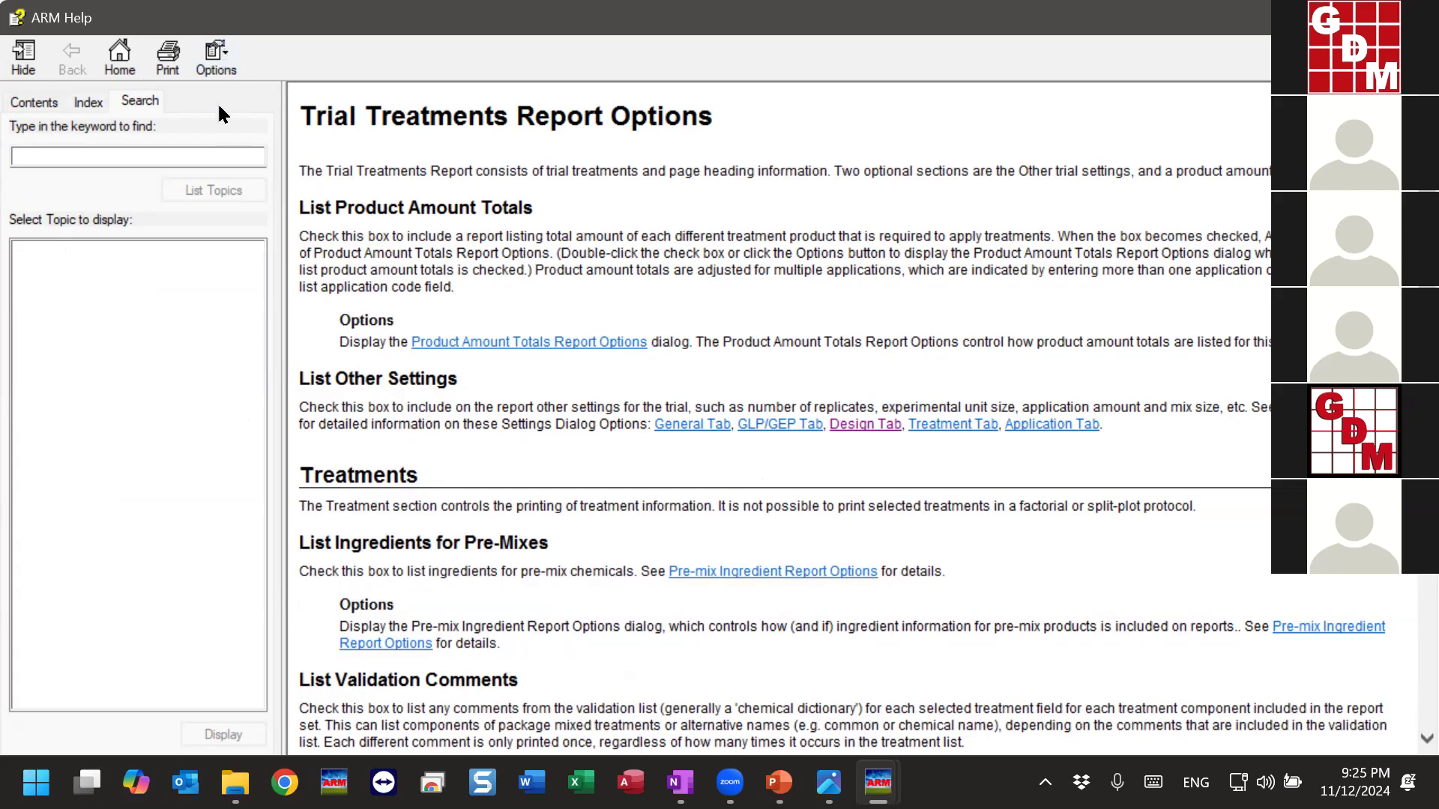
Look over the help's contents and keyword index, and search the help for "anova".
{"action": "left_click", "coordinate": [31, 105]}
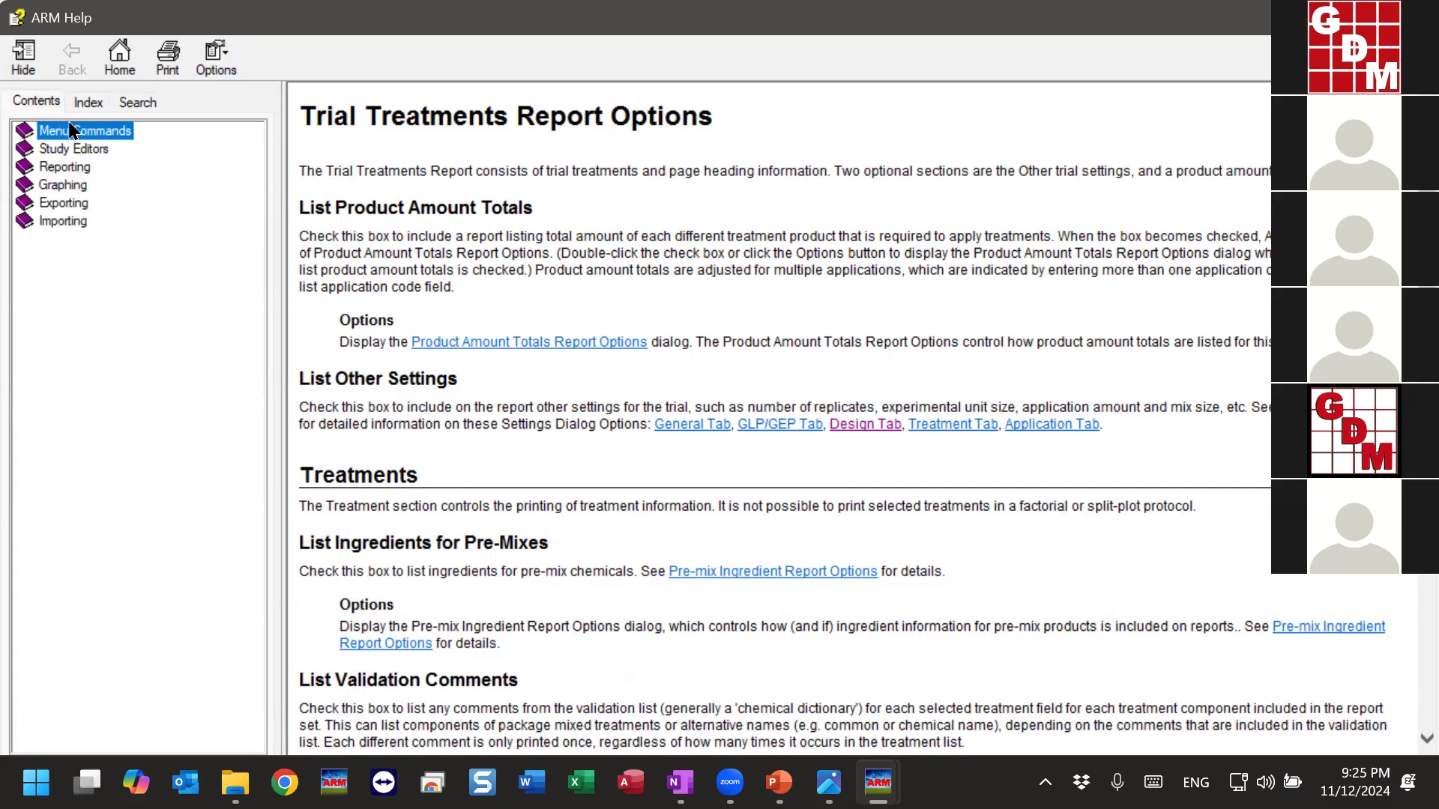
{"action": "left_click", "coordinate": [88, 105]}
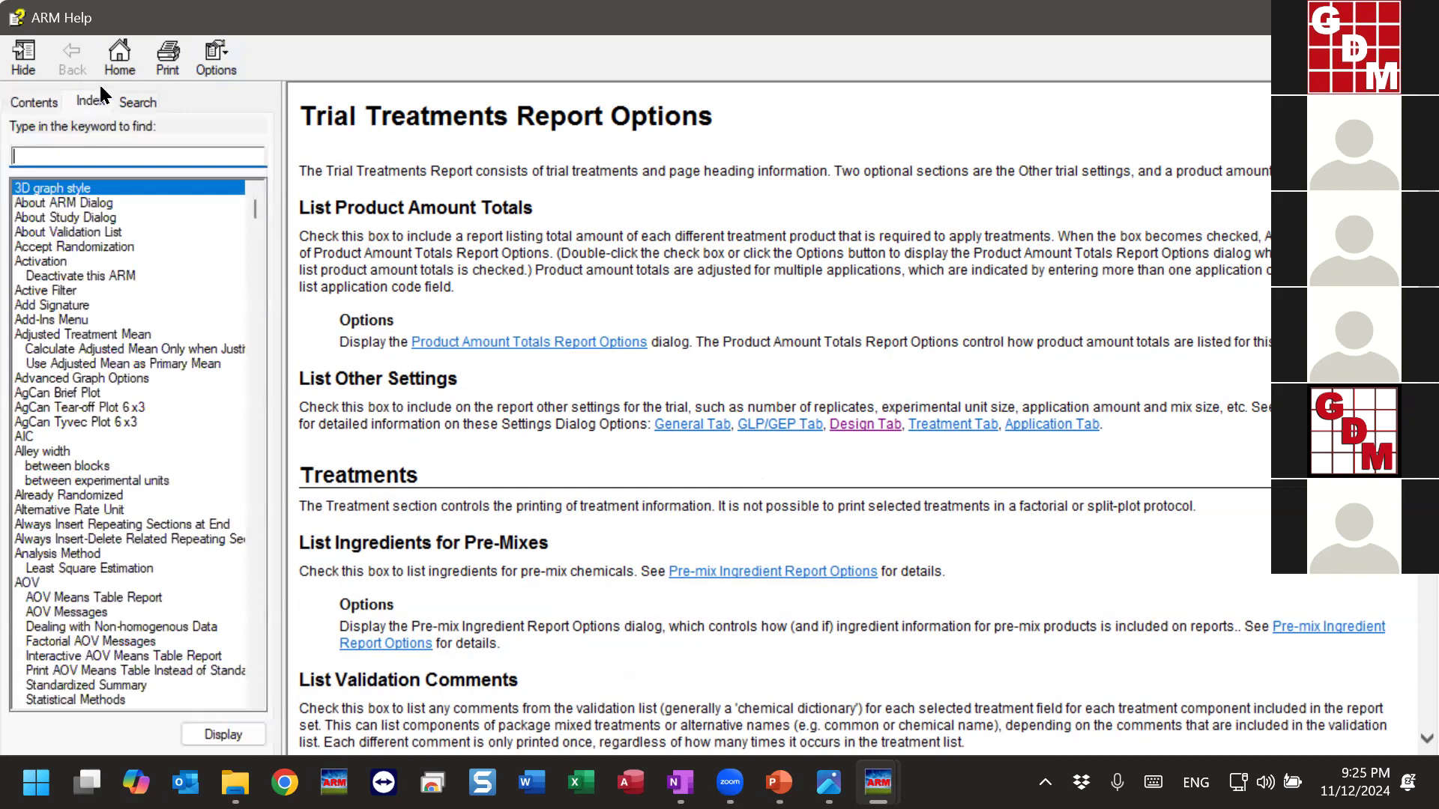
{"action": "left_click", "coordinate": [130, 103]}
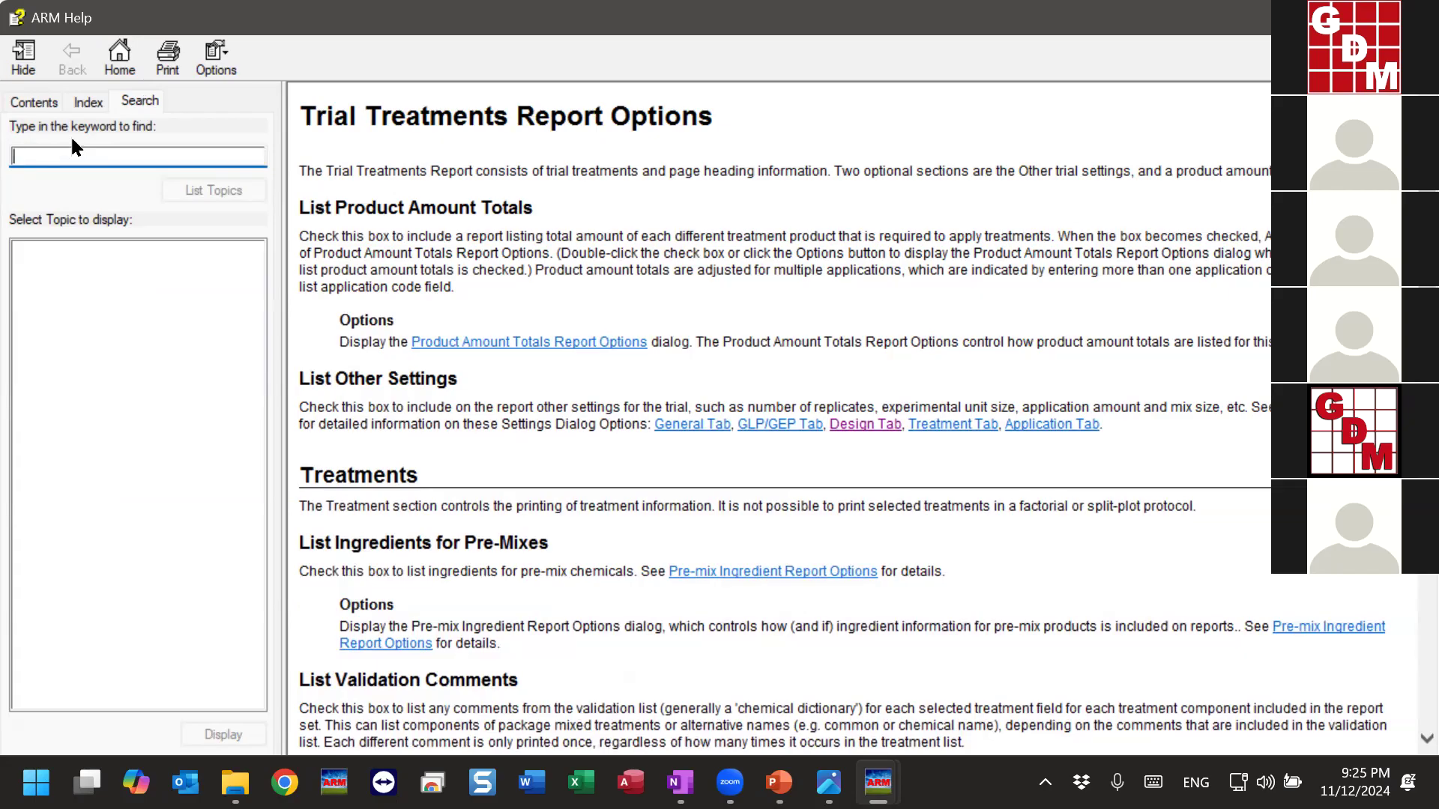
{"action": "type", "text": "anova"}
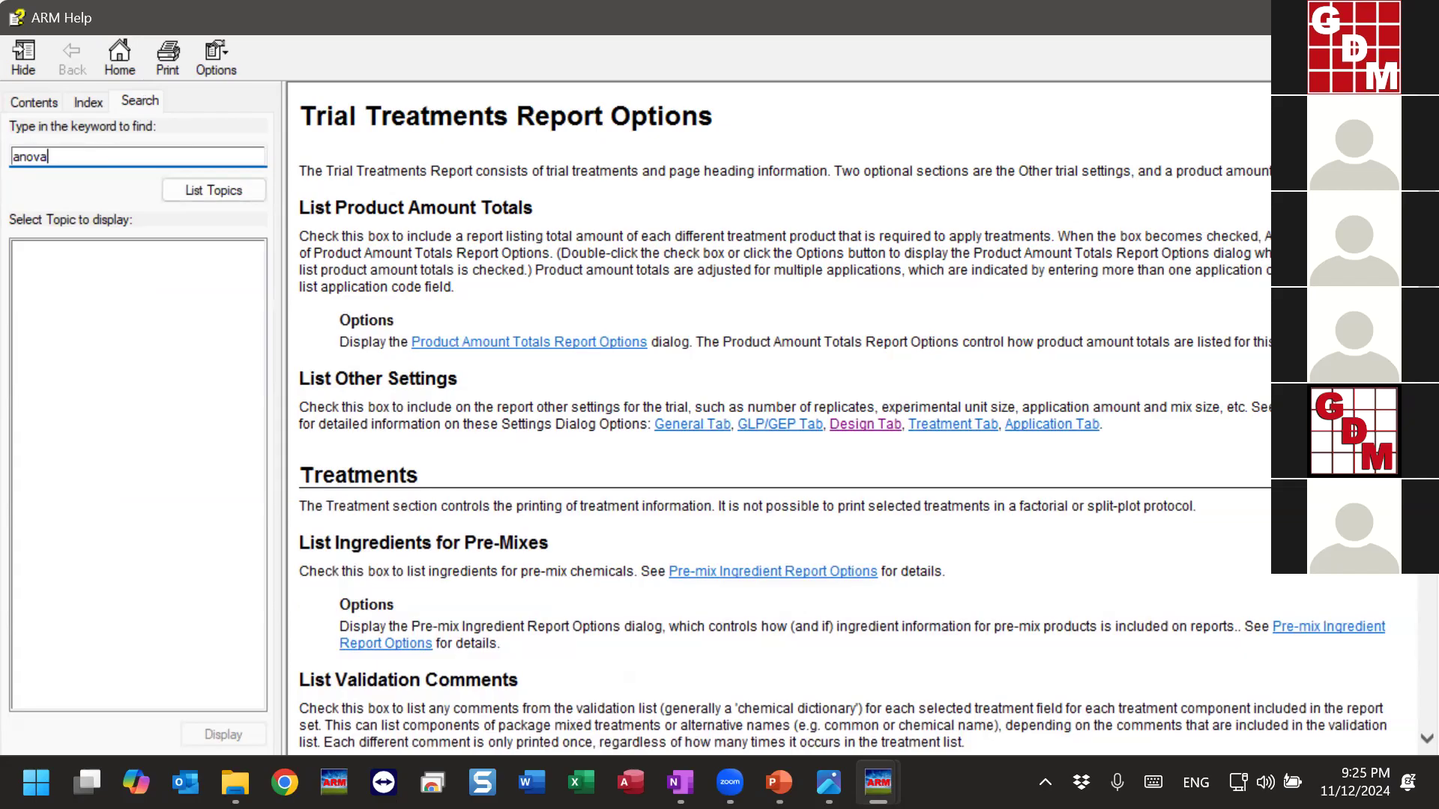
{"action": "key", "text": "Return"}
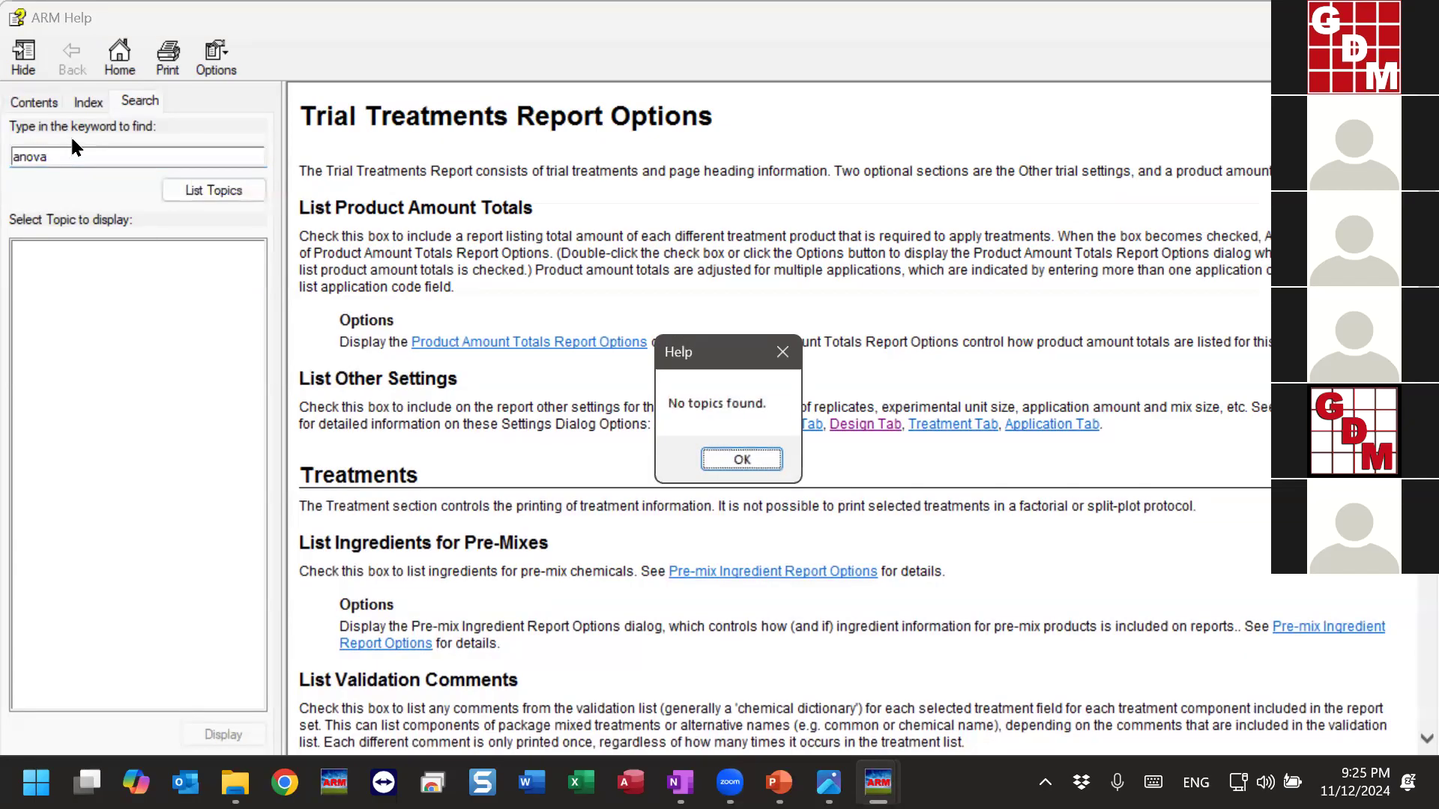
{"action": "key", "text": "Return"}
Search the help for "aov" and look through the full list of matching topics.
{"action": "left_click_drag", "start_coordinate": [87, 155], "coordinate": [15, 158]}
{"action": "type", "text": "aov"}
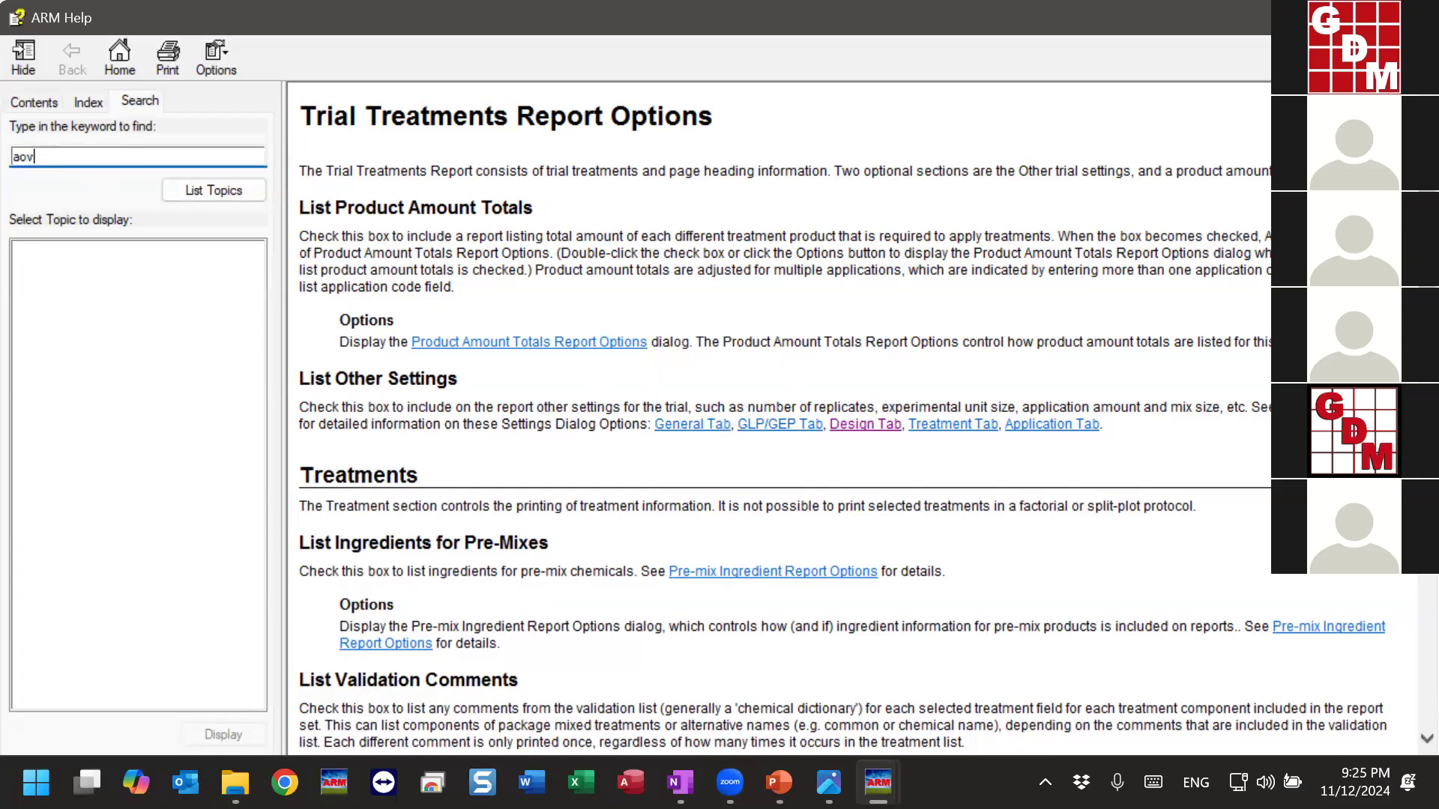
{"action": "left_click", "coordinate": [207, 193]}
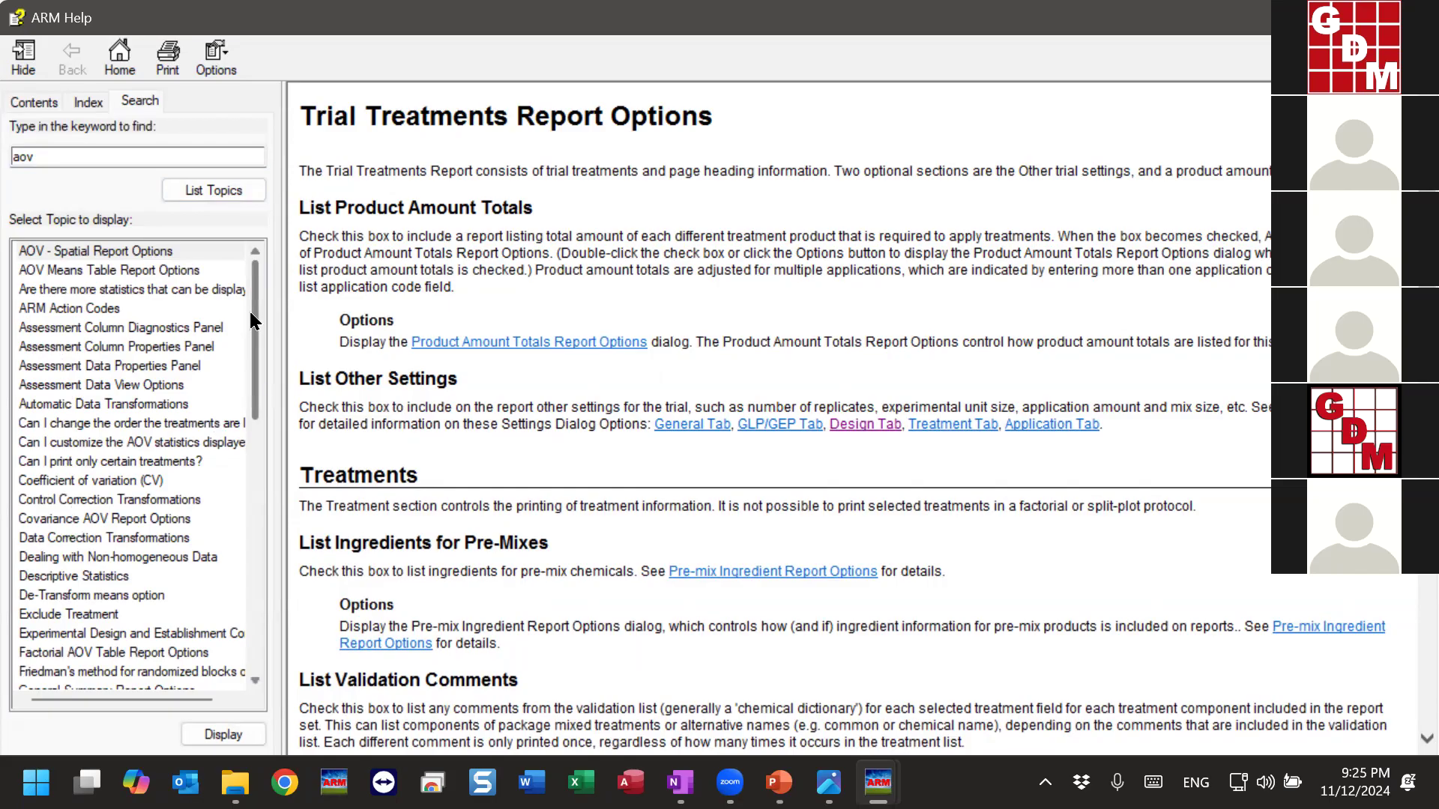
{"action": "left_click_drag", "start_coordinate": [249, 317], "coordinate": [251, 610]}
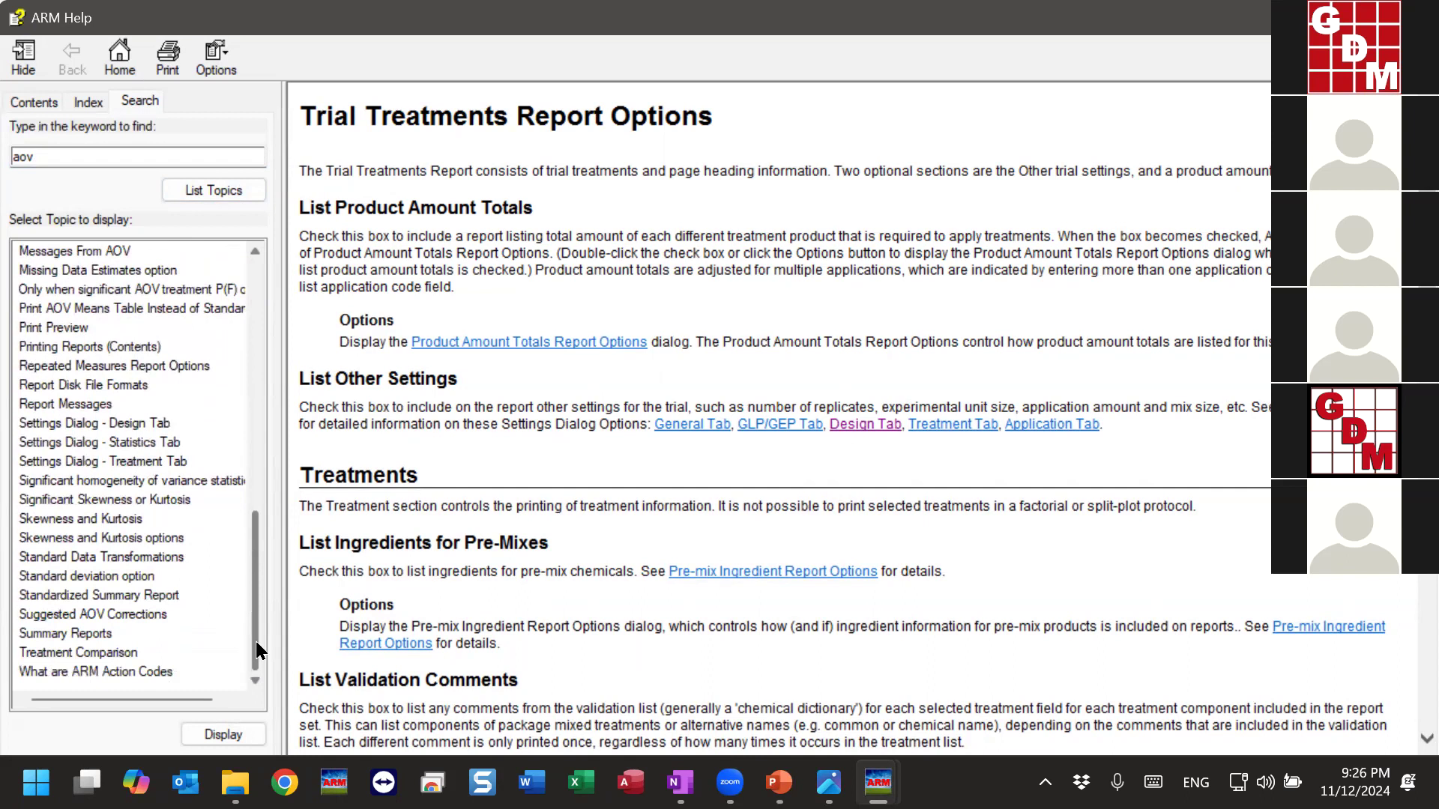
{"action": "left_click_drag", "start_coordinate": [257, 651], "coordinate": [247, 337]}
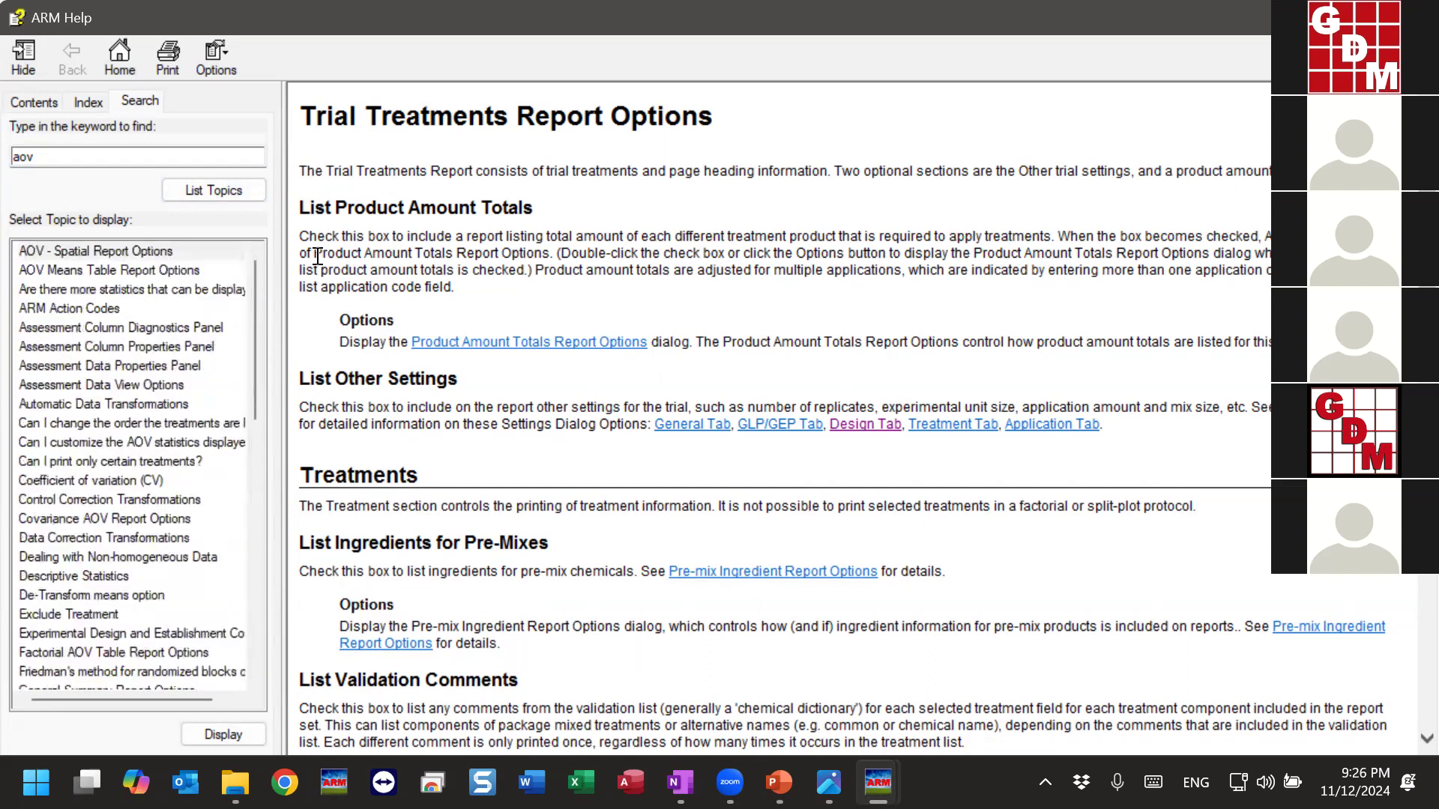
Search the help for "map", look through the matching topics, and close the help.
{"action": "double_click", "coordinate": [60, 150]}
{"action": "type", "text": "map"}
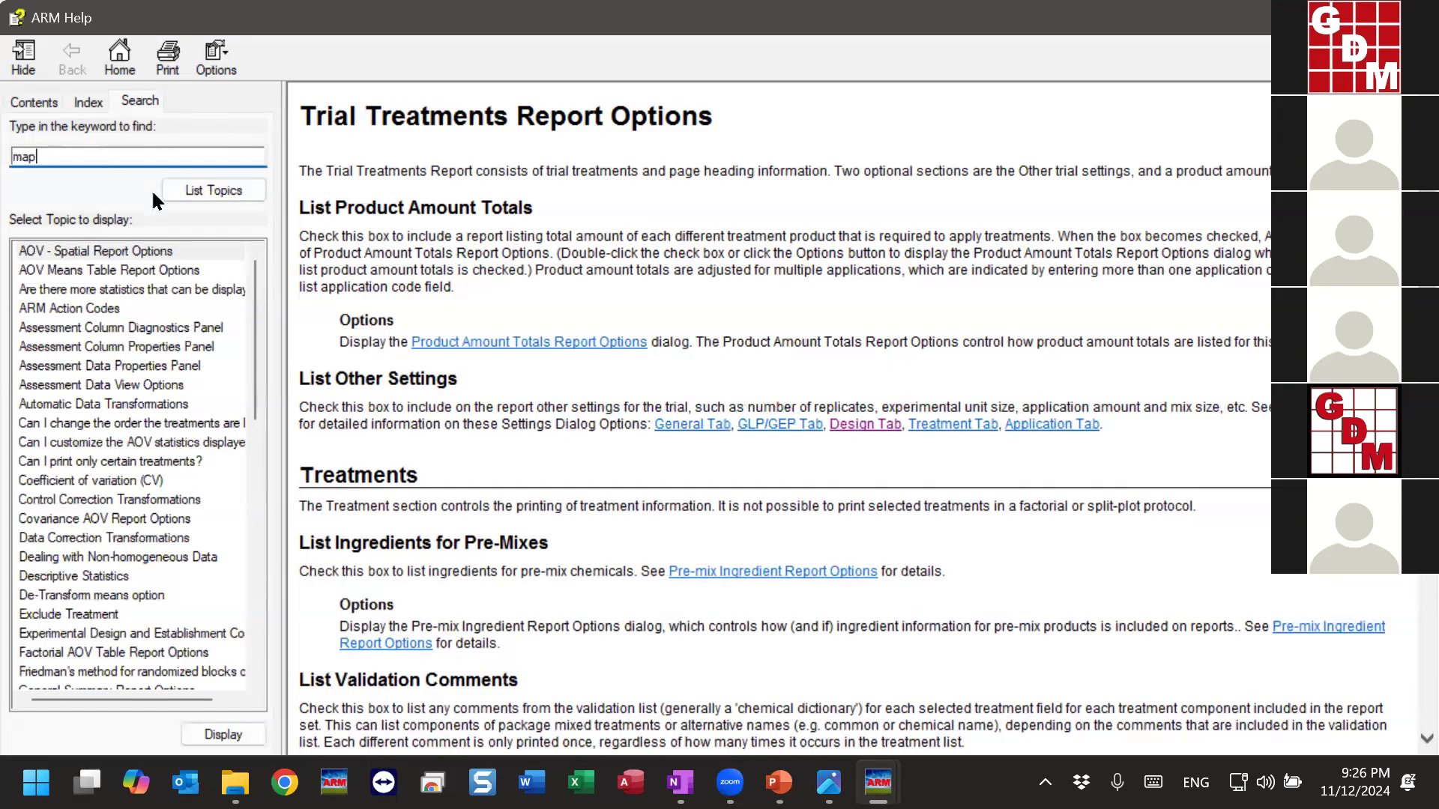
{"action": "left_click", "coordinate": [213, 190]}
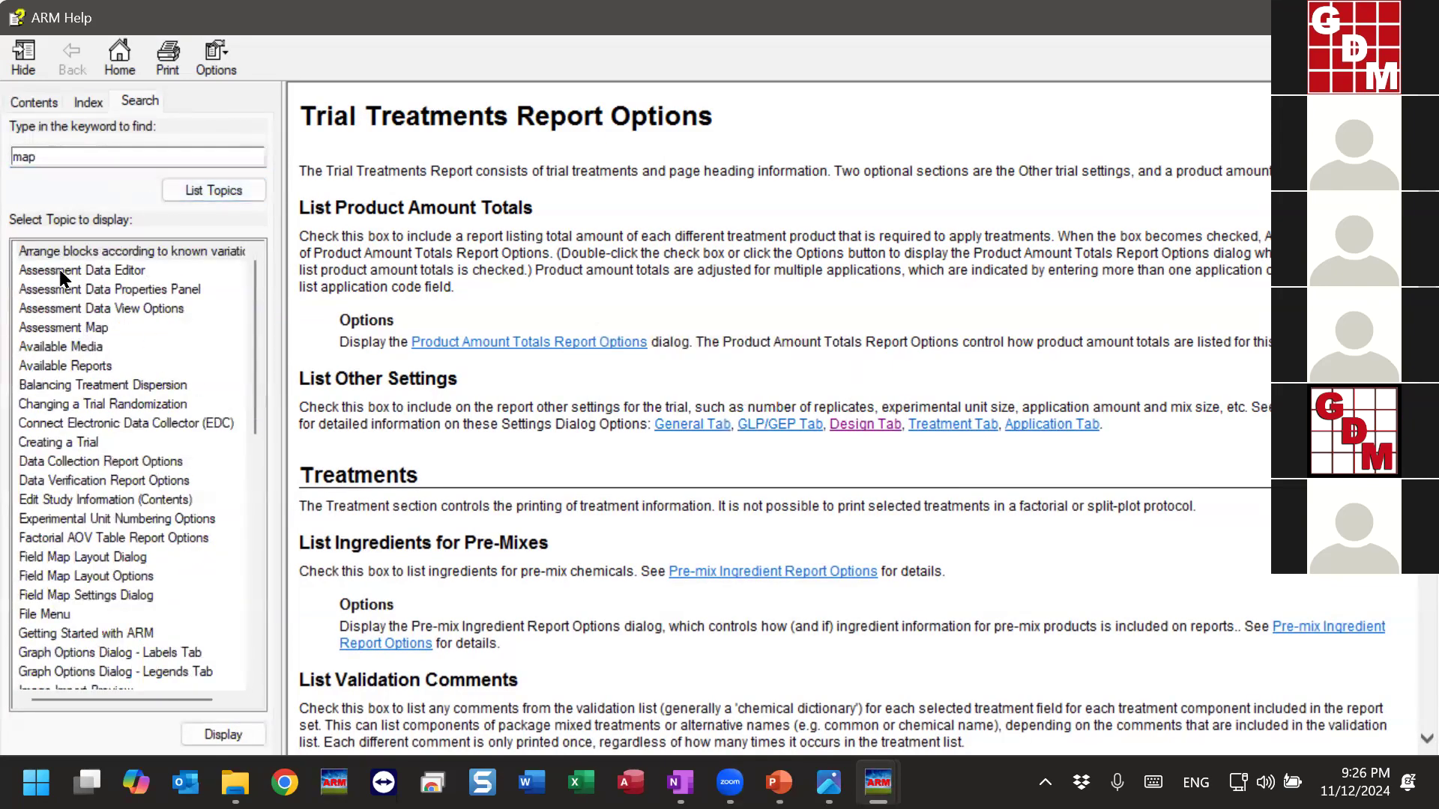
{"action": "scroll", "coordinate": [60, 480], "scroll_direction": "down", "scroll_amount": 6}
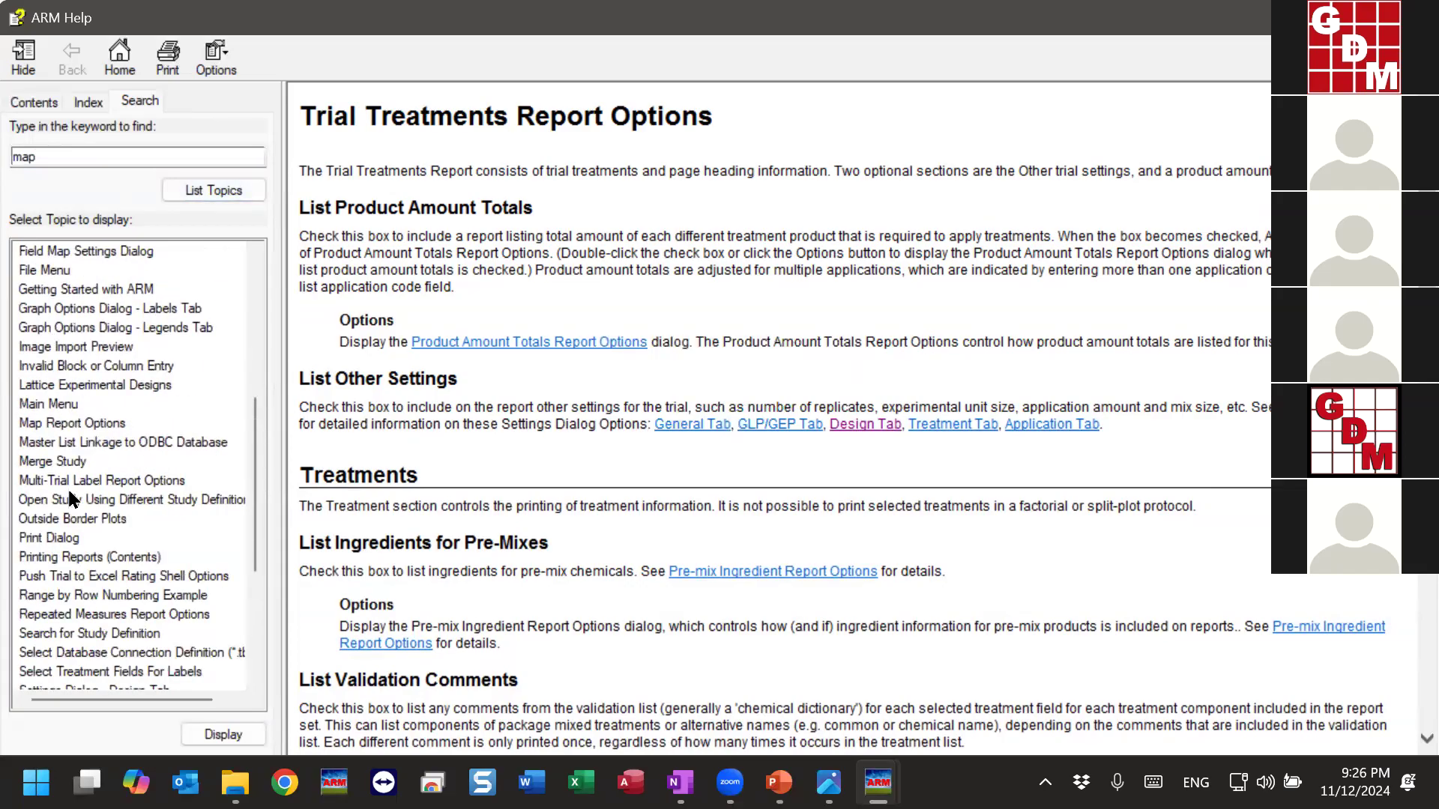
{"action": "scroll", "coordinate": [69, 496], "scroll_direction": "up", "scroll_amount": 6}
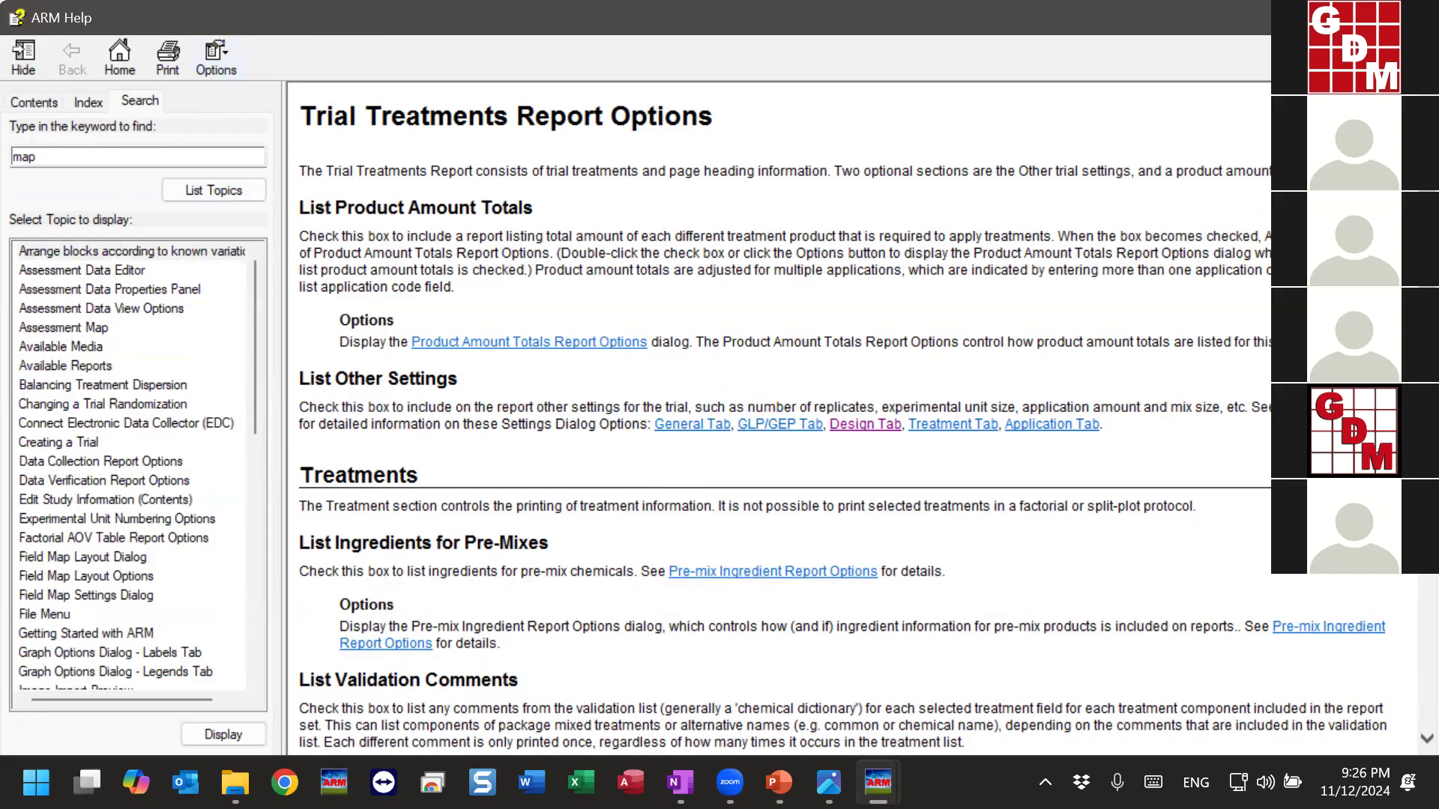
{"action": "left_click", "coordinate": [1418, 18]}
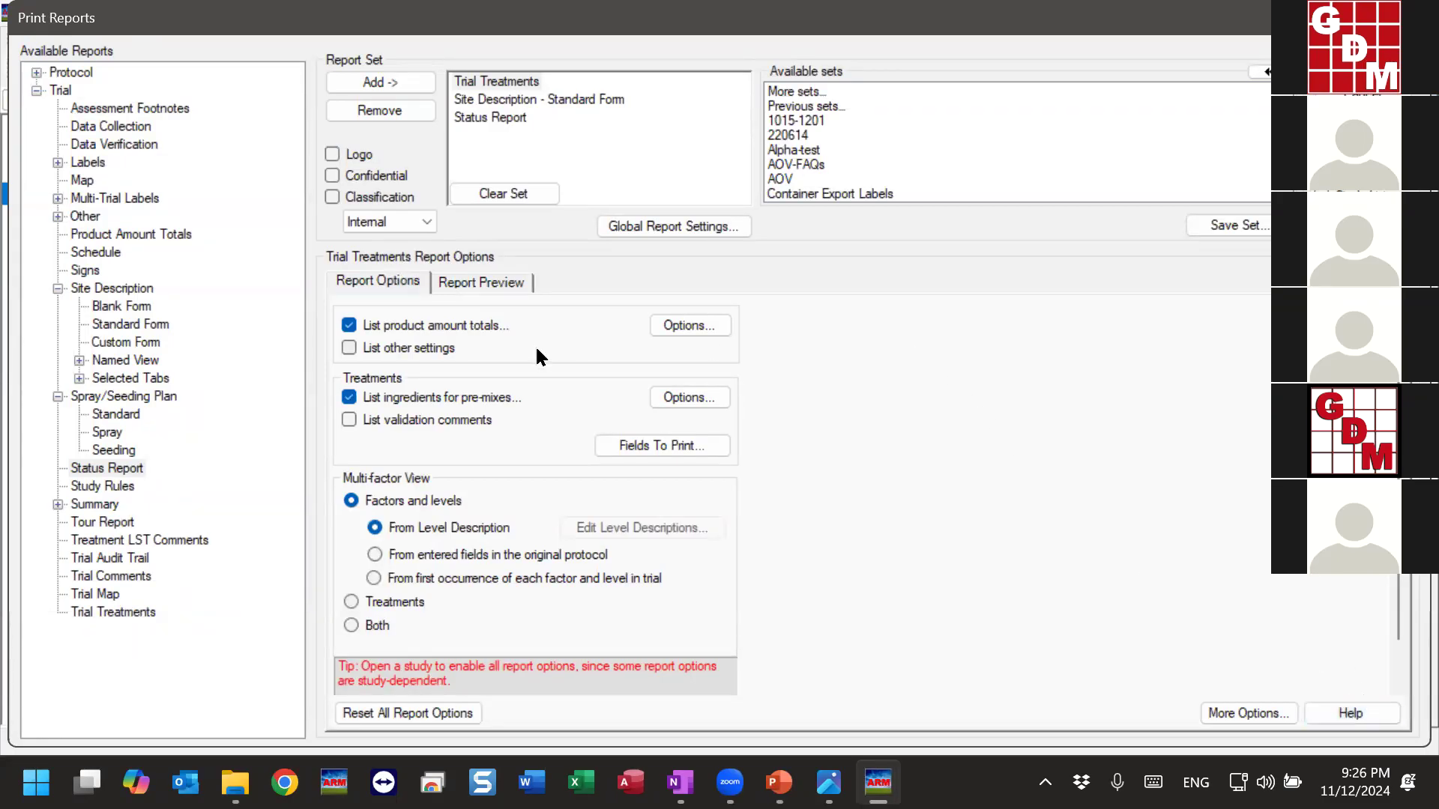
Read the tooltip for List other settings, view the Print Reports help topic, and close the help.
{"action": "mouse_move", "coordinate": [537, 350]}
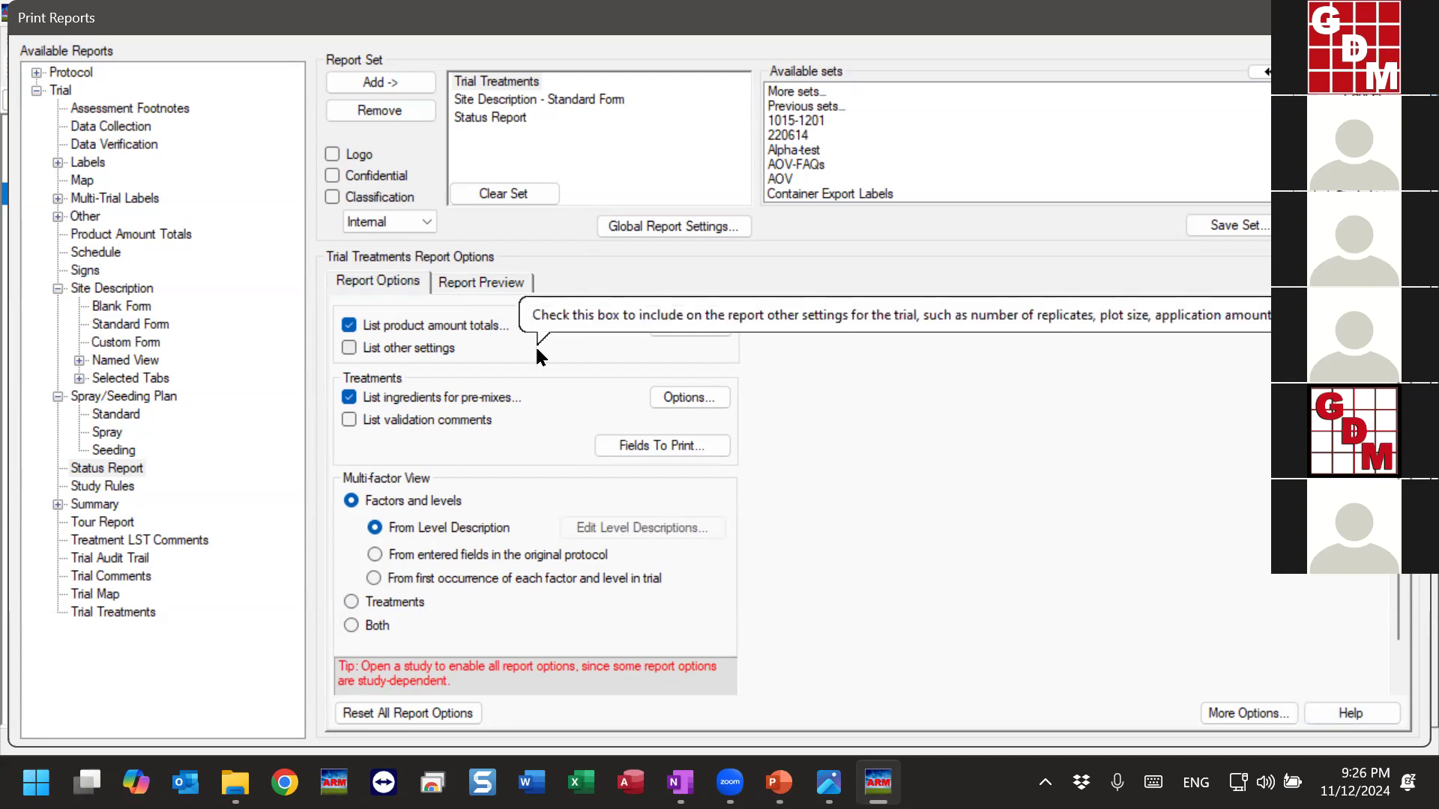
{"action": "key", "text": "F1"}
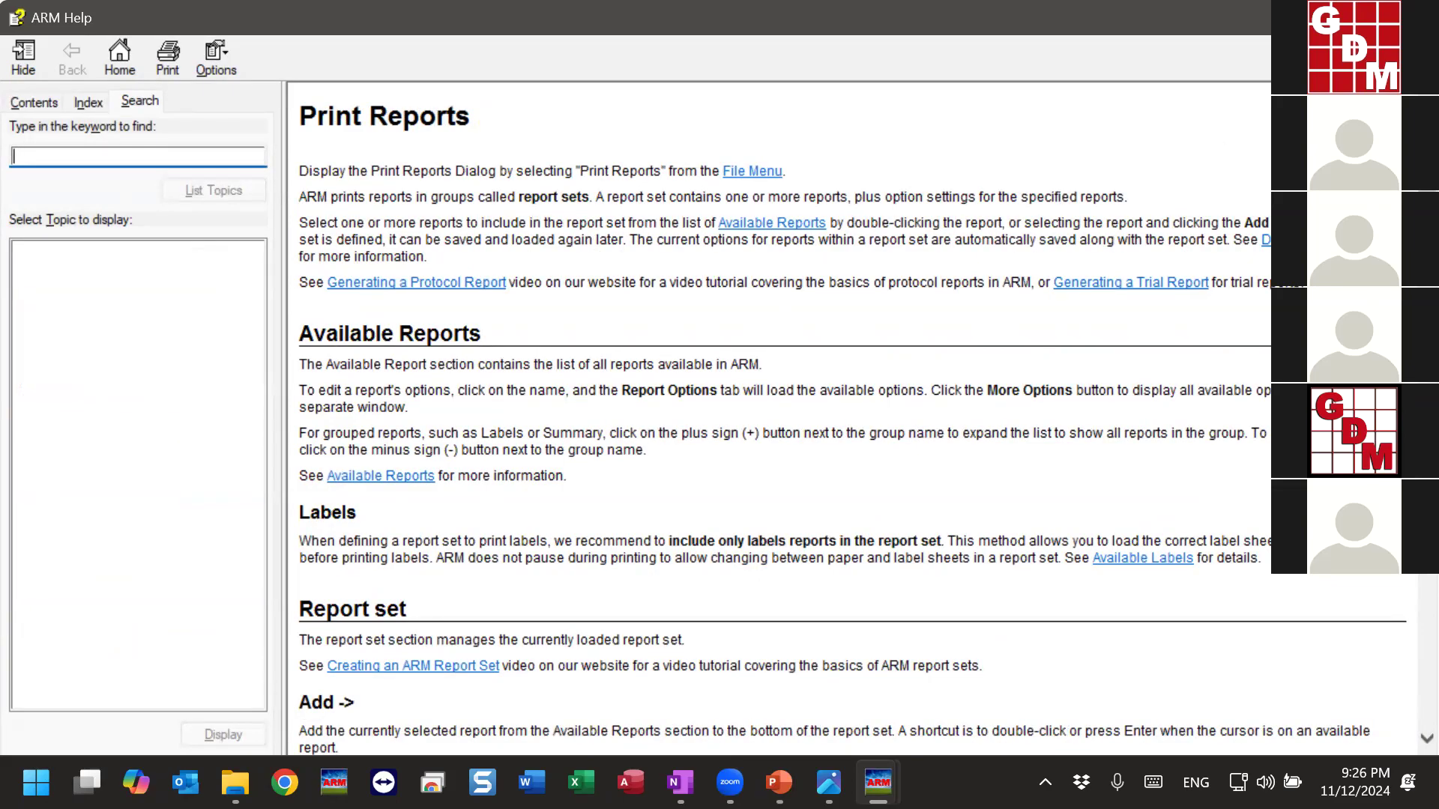
{"action": "left_click", "coordinate": [1414, 17]}
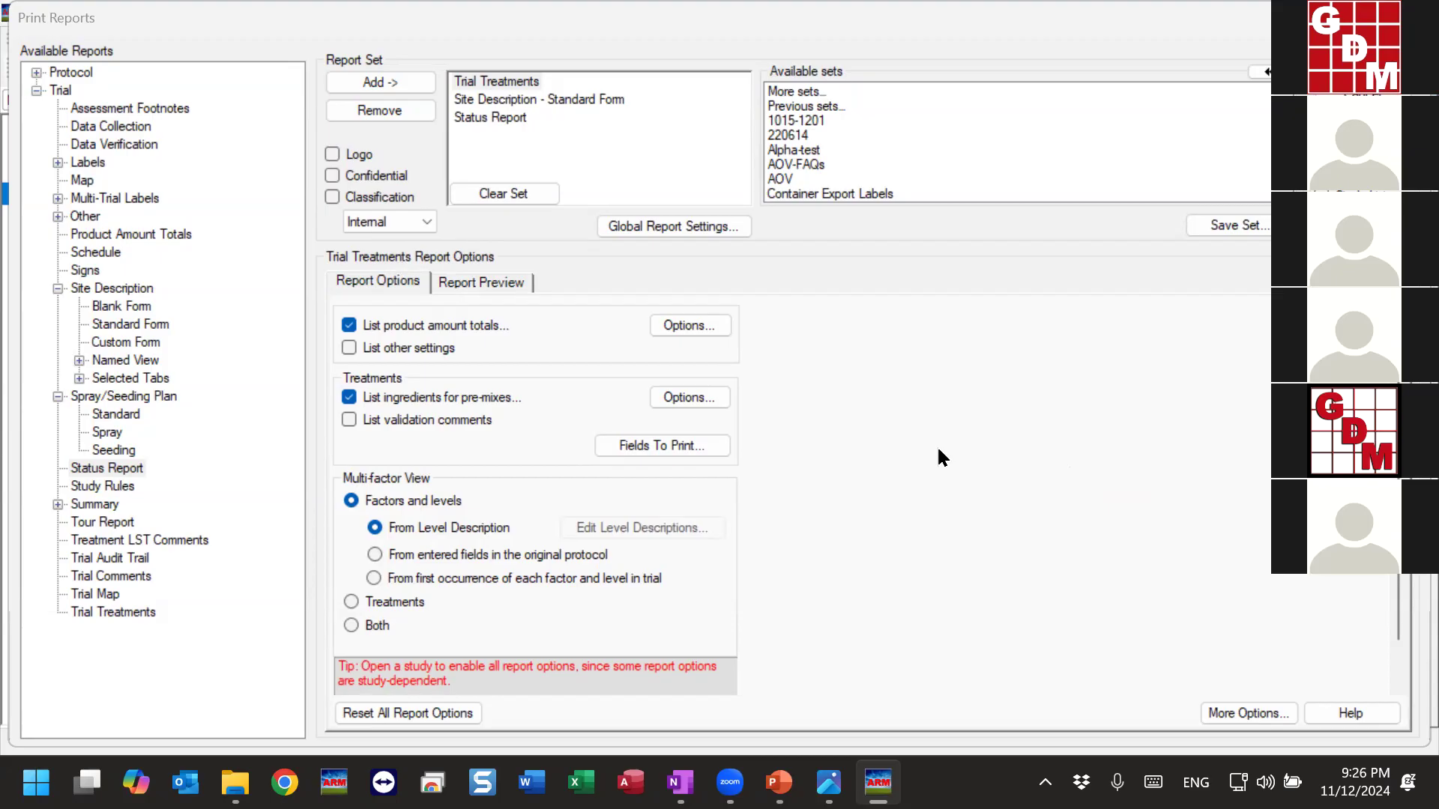
Open the full Trial Treatments report options and look over the page setup, product amount totals and pre-mix ingredient settings.
{"action": "left_click", "coordinate": [914, 592]}
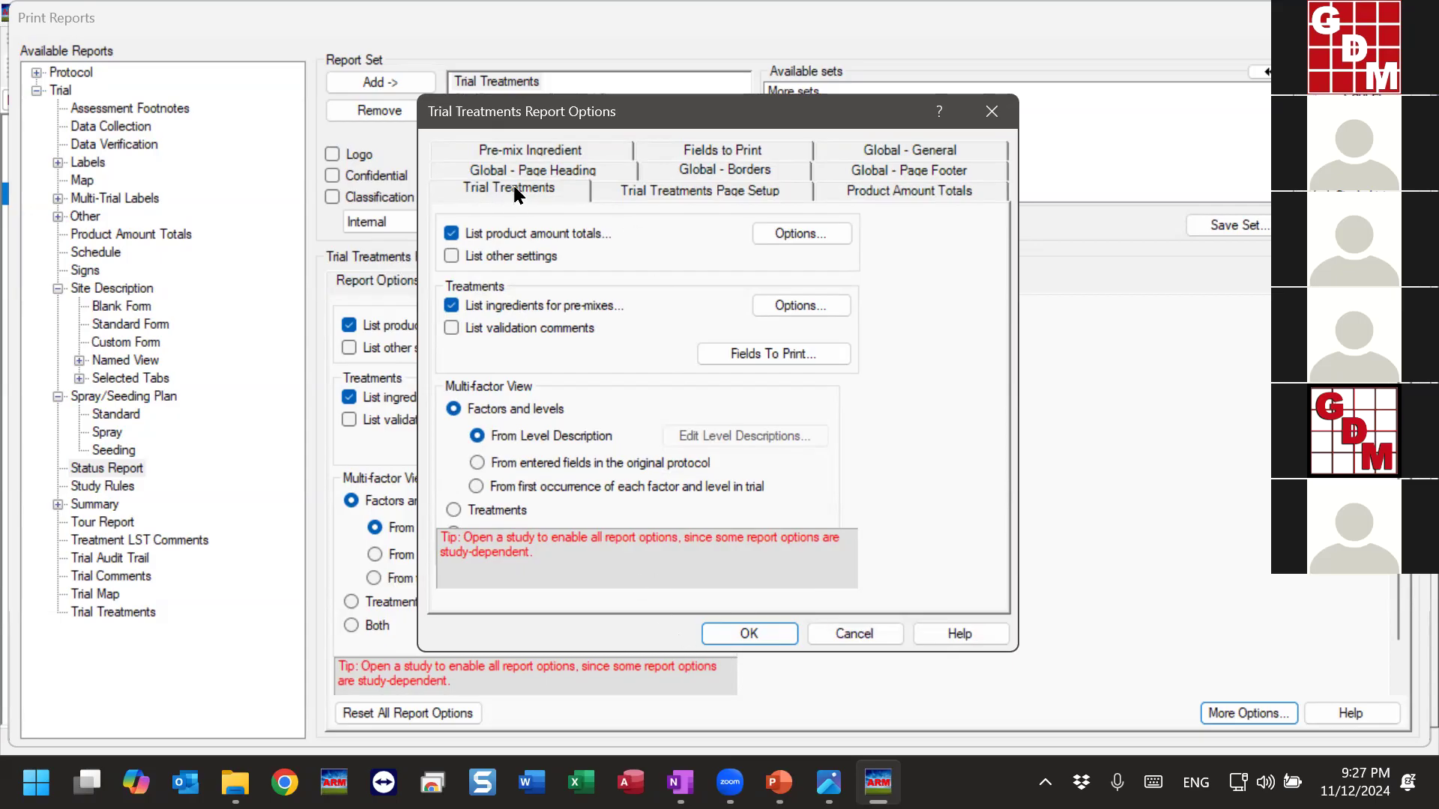
{"action": "left_click", "coordinate": [688, 192]}
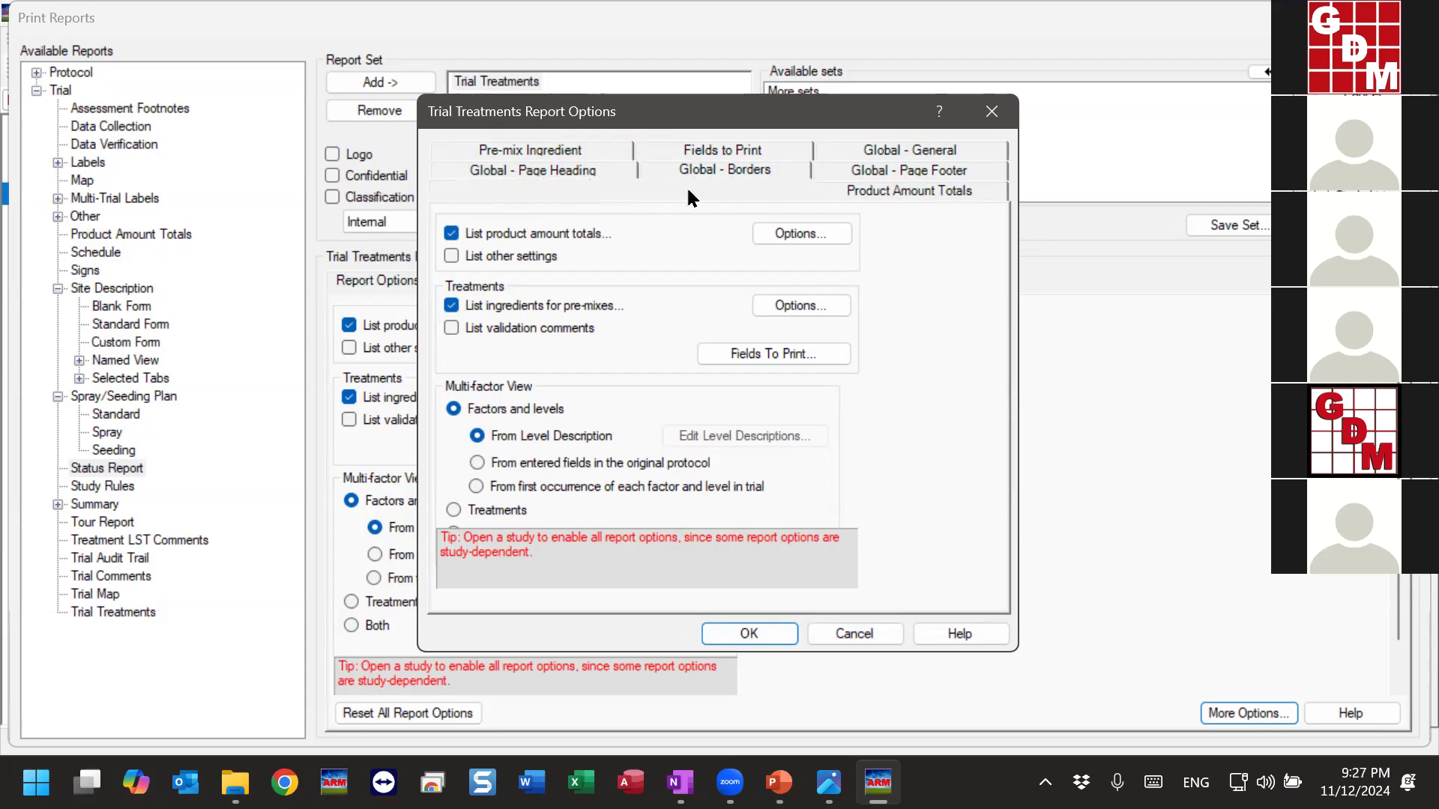
{"action": "left_click", "coordinate": [903, 196]}
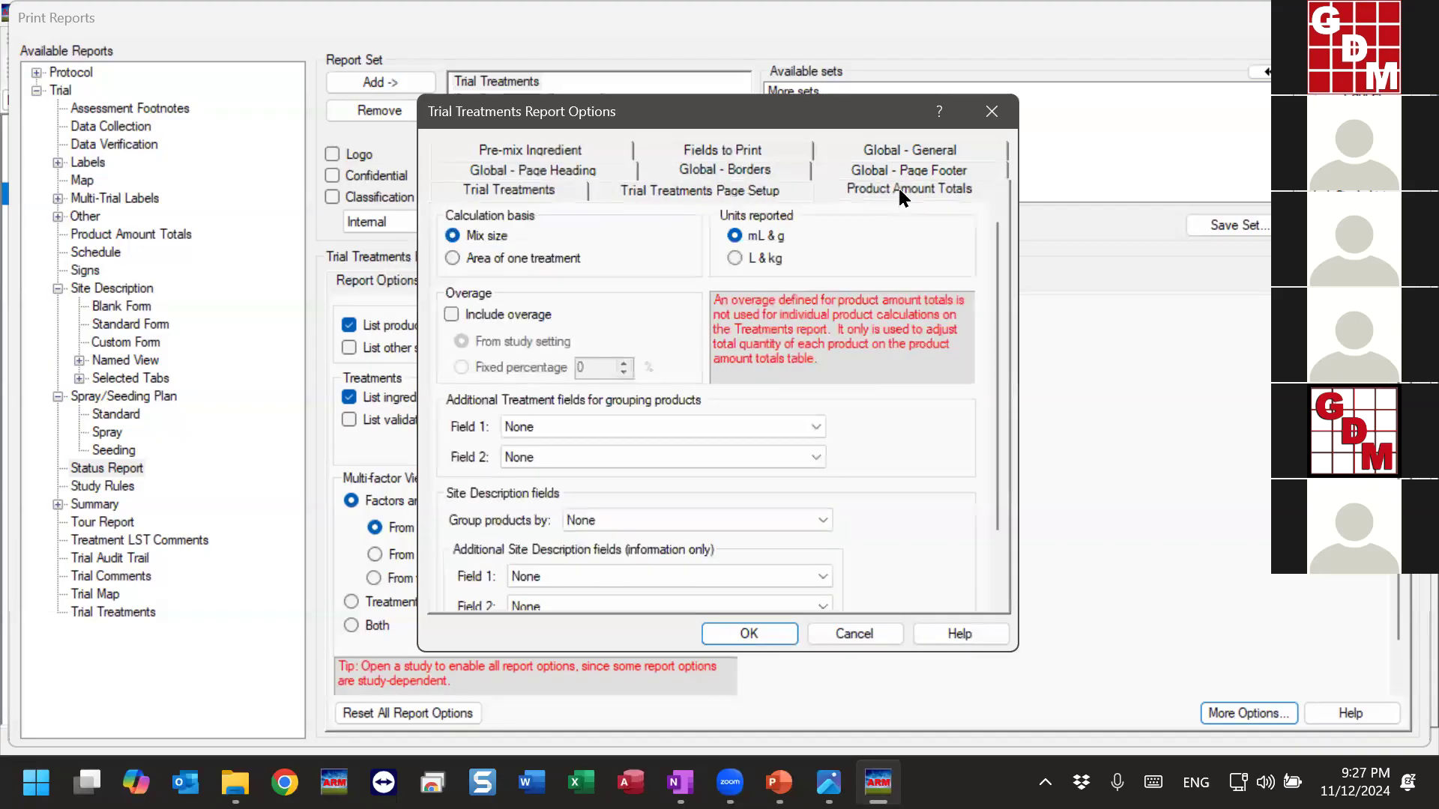
{"action": "left_click_drag", "start_coordinate": [996, 267], "coordinate": [1005, 233]}
{"action": "left_click", "coordinate": [510, 154]}
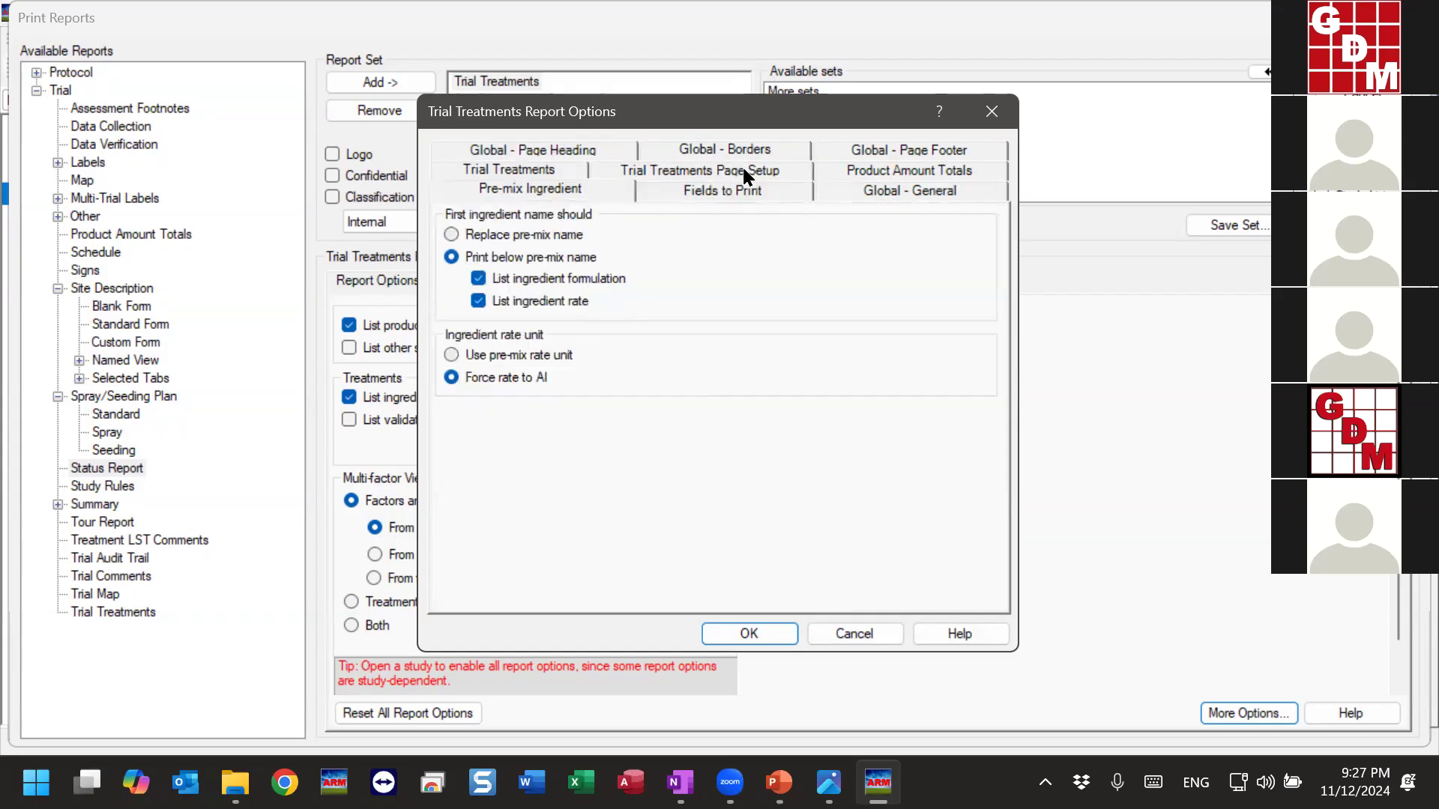
Look over the global page heading, borders and general settings in the Trial Treatments report options.
{"action": "left_click", "coordinate": [484, 152]}
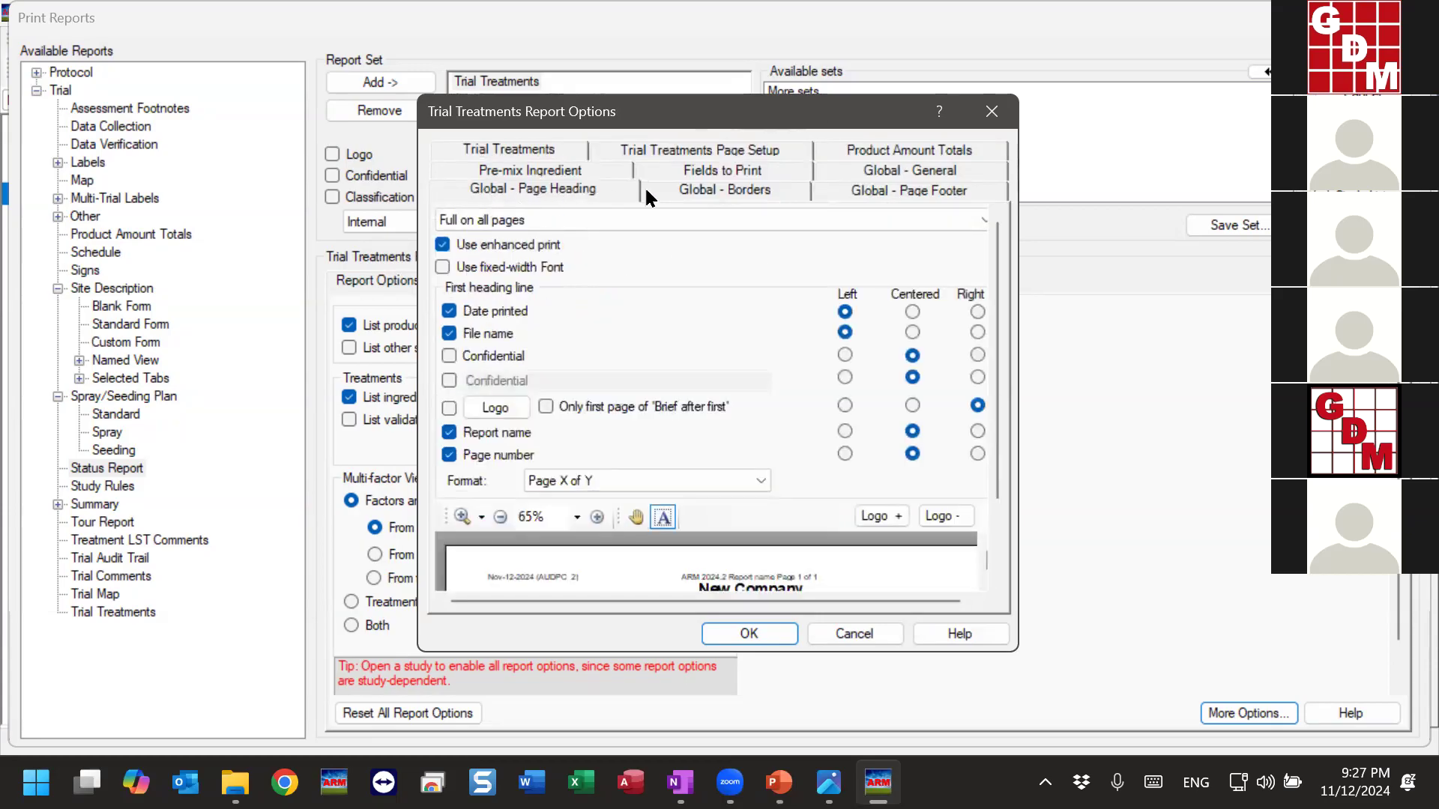
{"action": "left_click", "coordinate": [688, 196]}
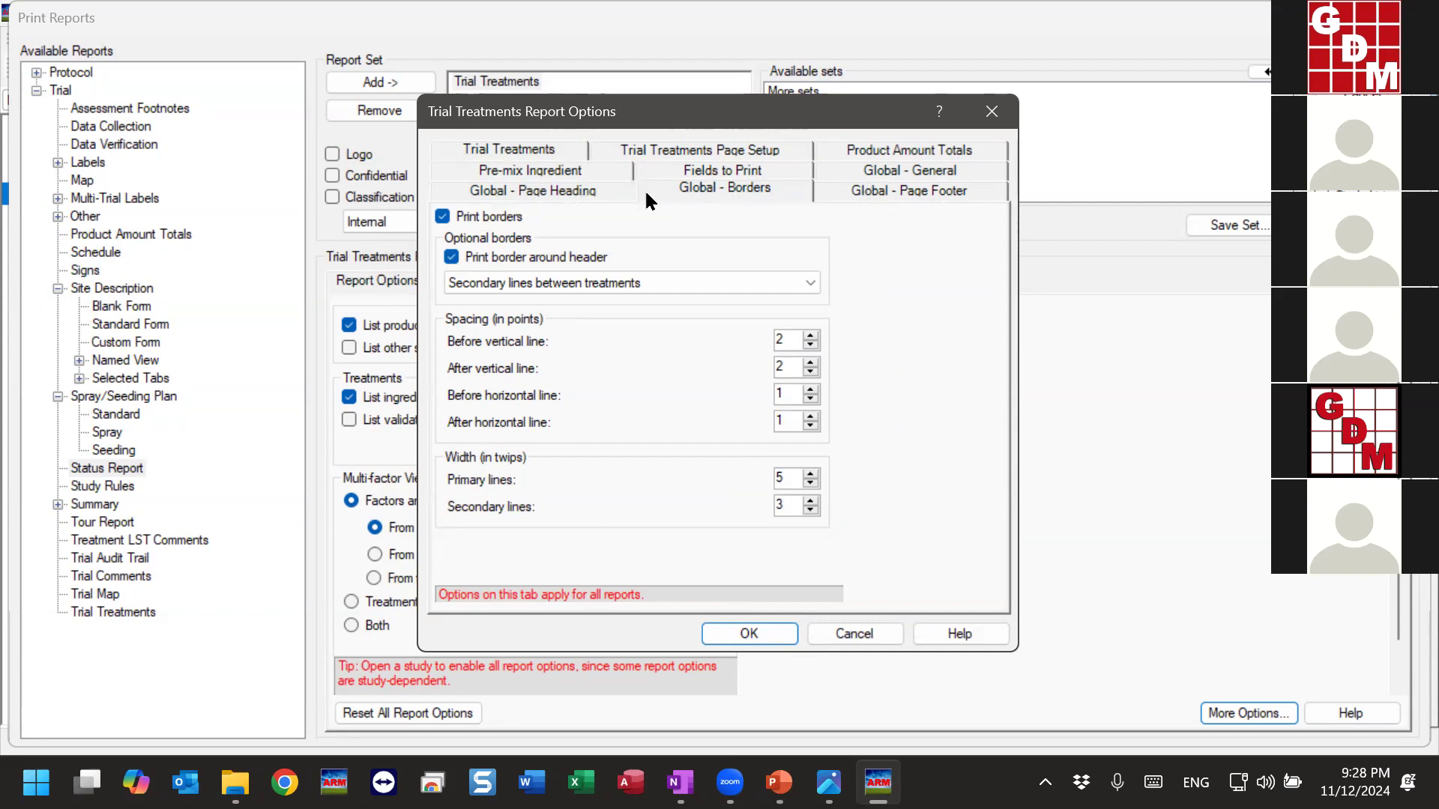
{"action": "left_click", "coordinate": [480, 154]}
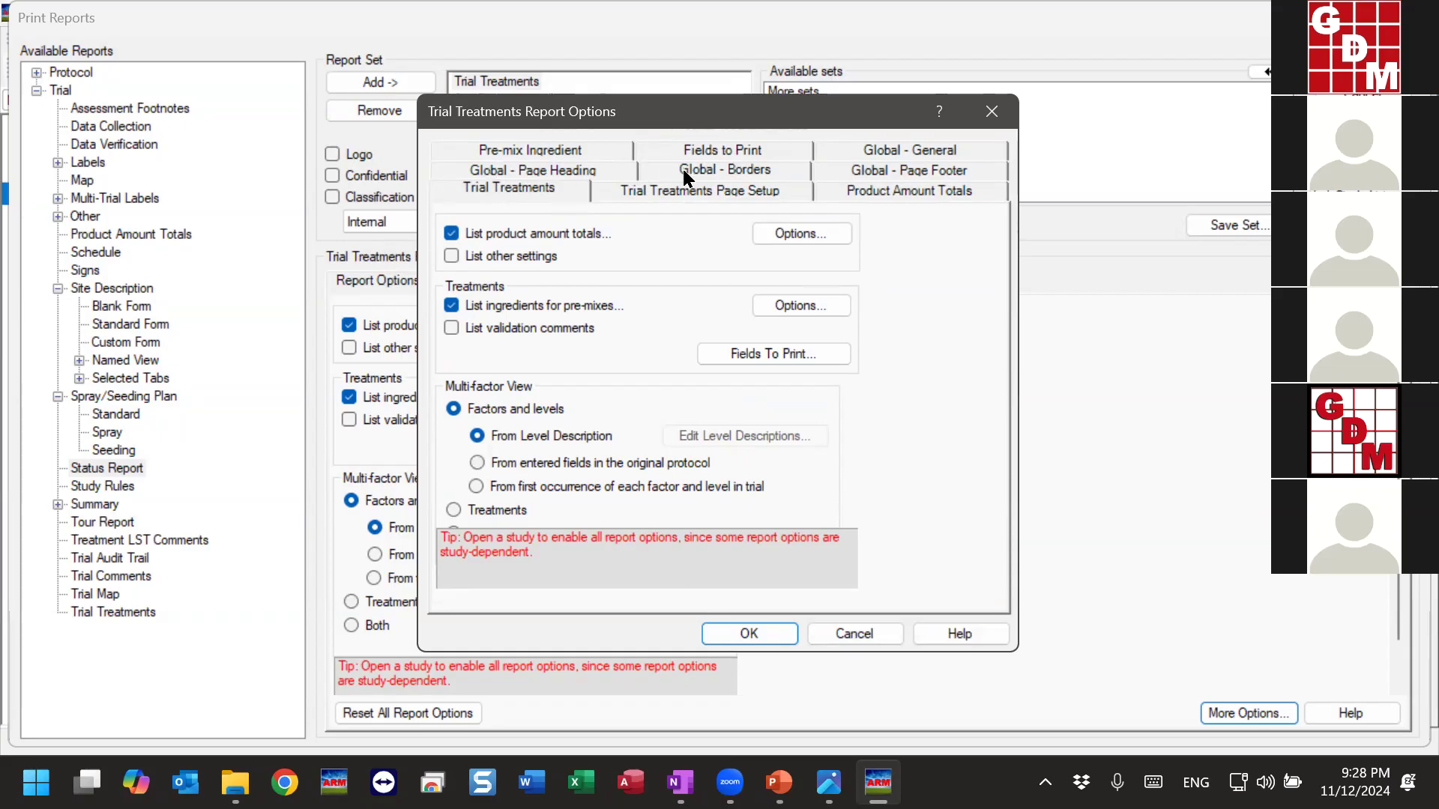
{"action": "left_click", "coordinate": [891, 151]}
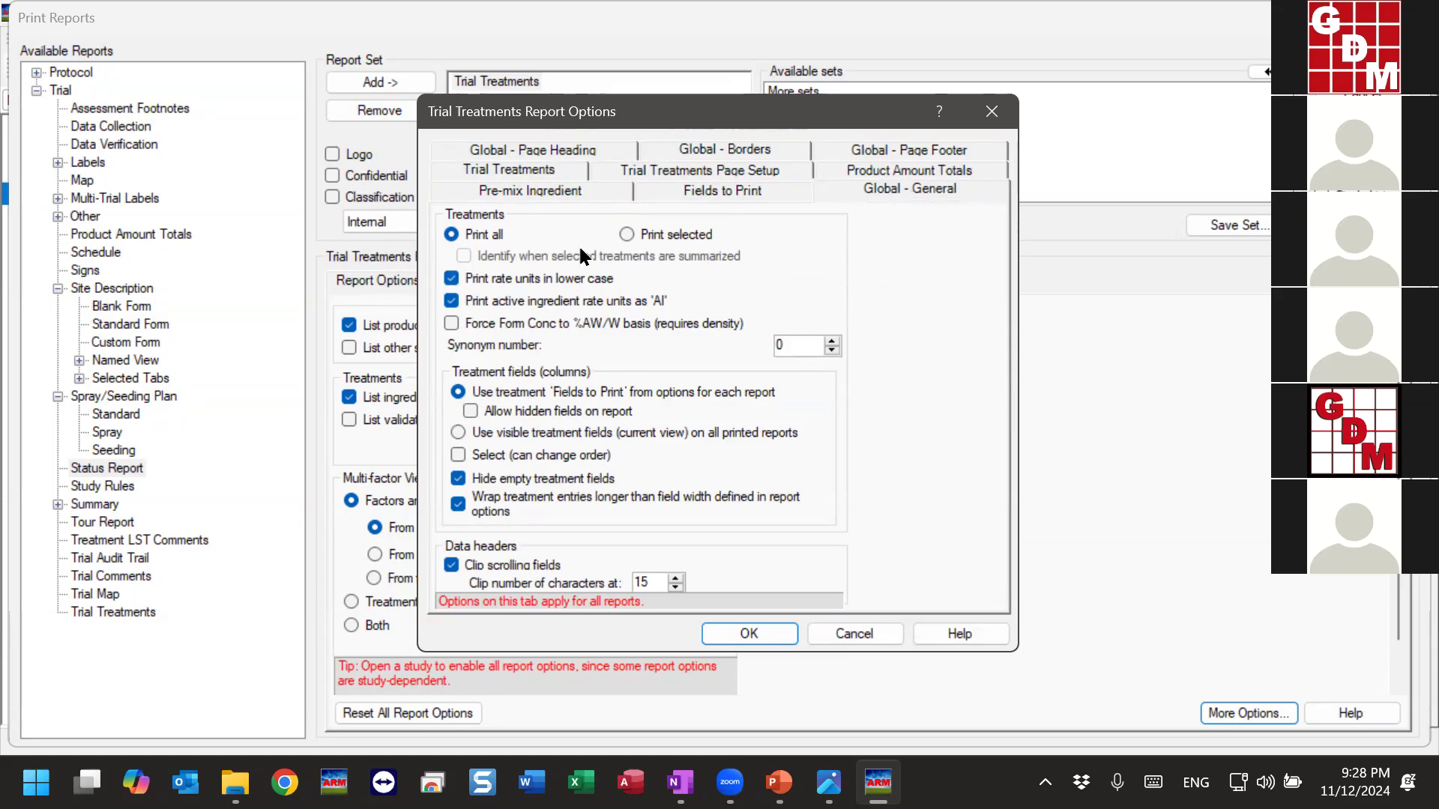
{"action": "mouse_move", "coordinate": [567, 280]}
Enlarge the global page heading preview to 100% and compare its date, file name, report name and page number with the first heading line options.
{"action": "left_click", "coordinate": [568, 154]}
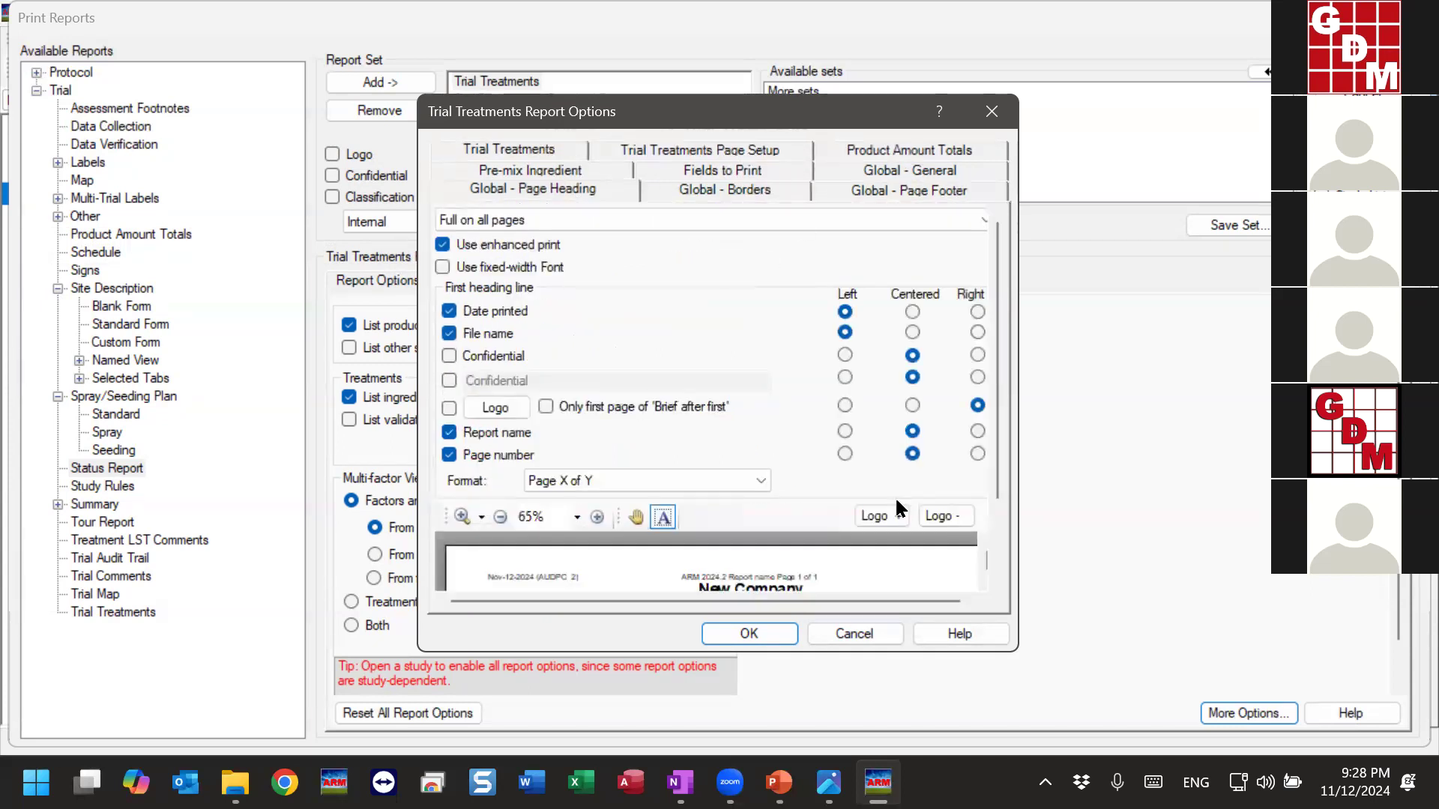
{"action": "scroll", "coordinate": [1000, 356], "scroll_direction": "down", "scroll_amount": 3}
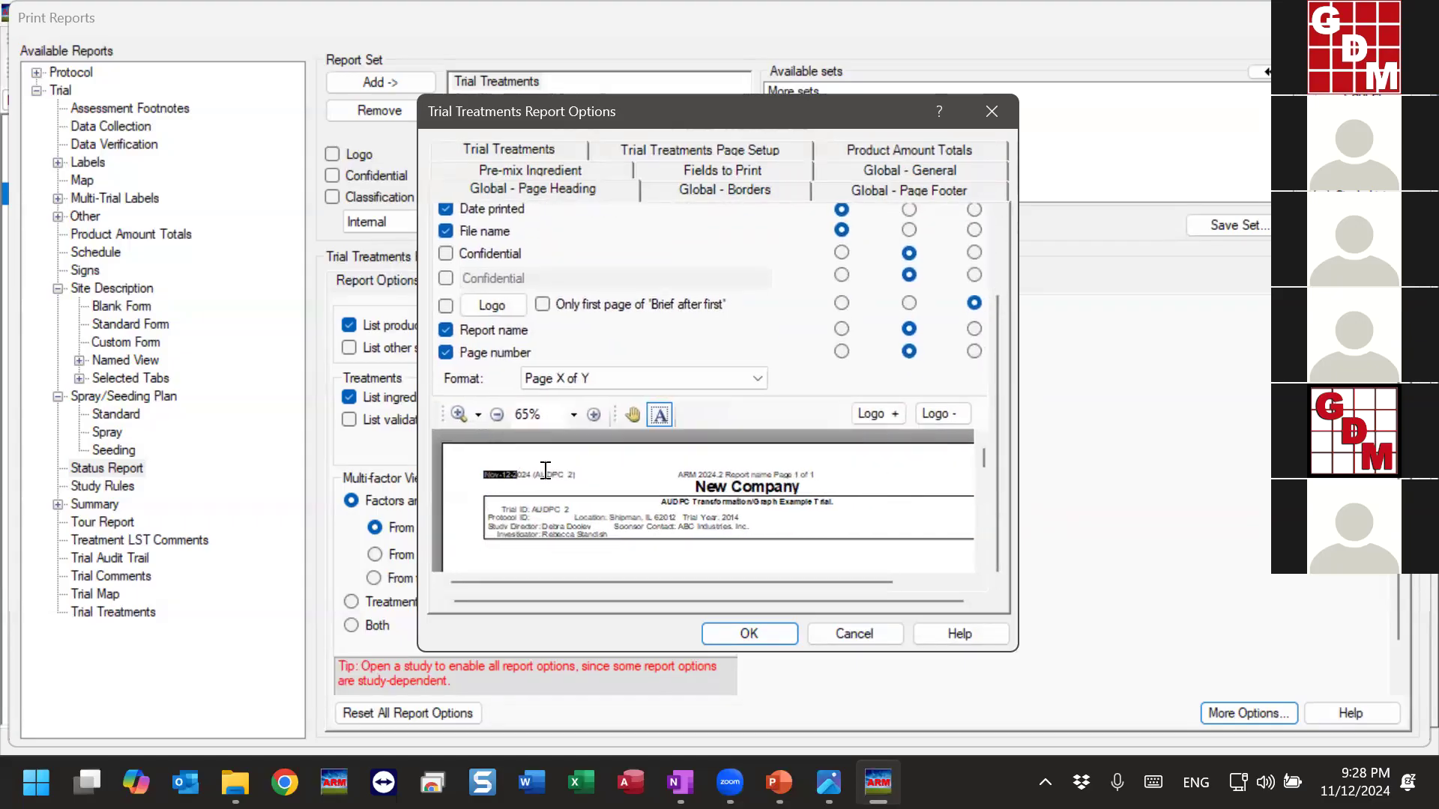
{"action": "left_click", "coordinate": [594, 415]}
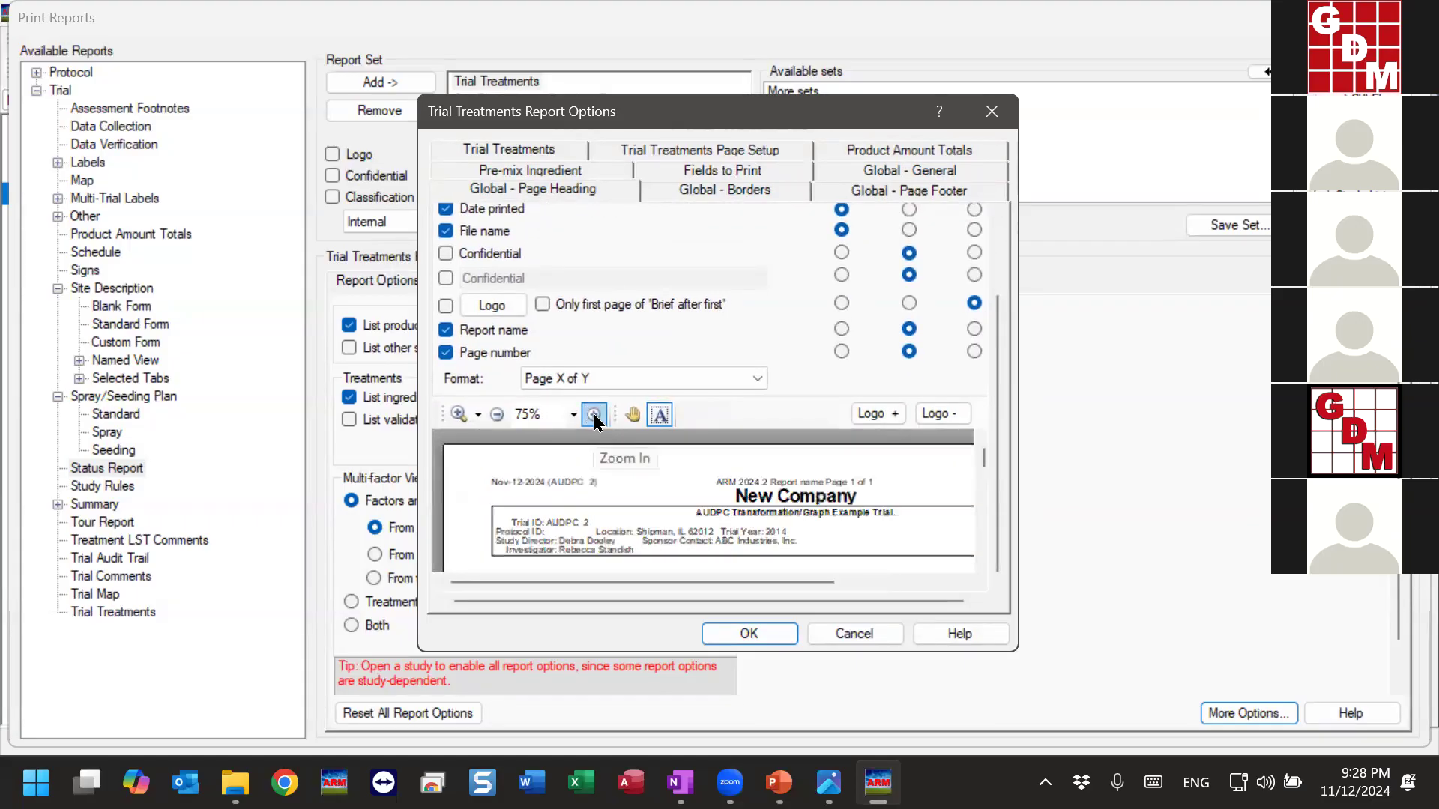
{"action": "left_click", "coordinate": [593, 414]}
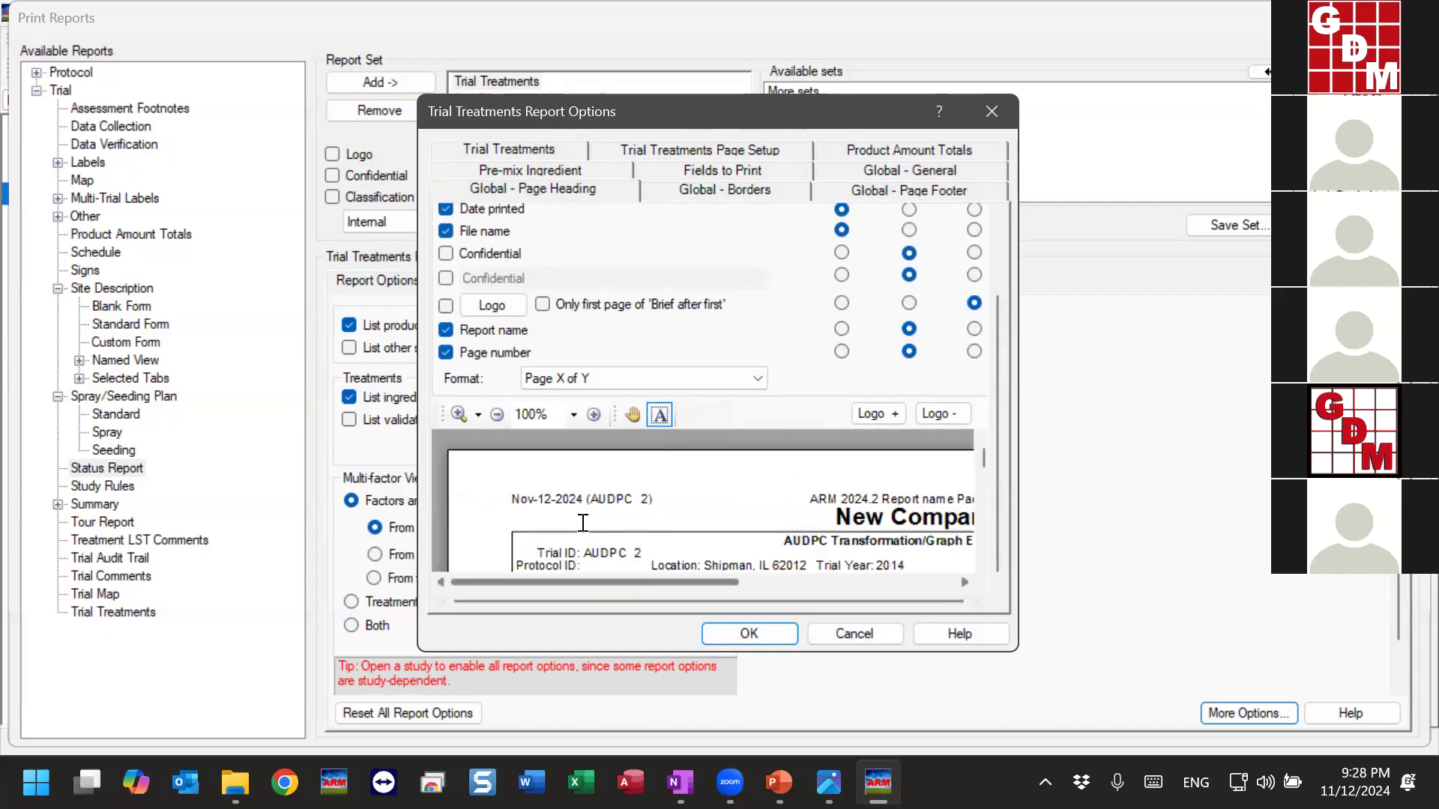
{"action": "left_click_drag", "start_coordinate": [527, 497], "coordinate": [931, 491]}
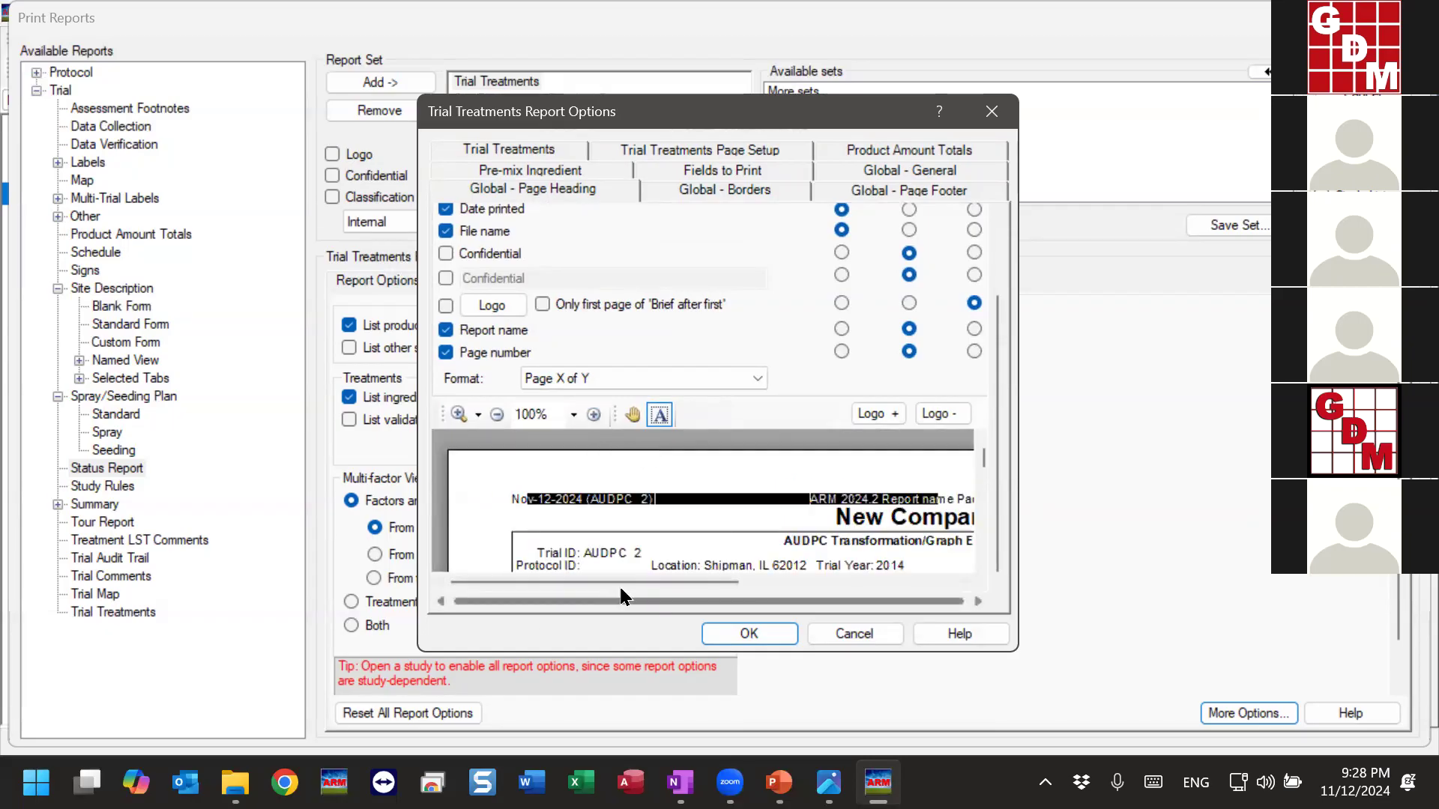
{"action": "mouse_move", "coordinate": [622, 580]}
{"action": "left_mouse_down"}
{"action": "mouse_move", "coordinate": [942, 574]}
{"action": "mouse_move", "coordinate": [644, 578]}
{"action": "left_mouse_up"}
{"action": "left_click", "coordinate": [742, 510]}
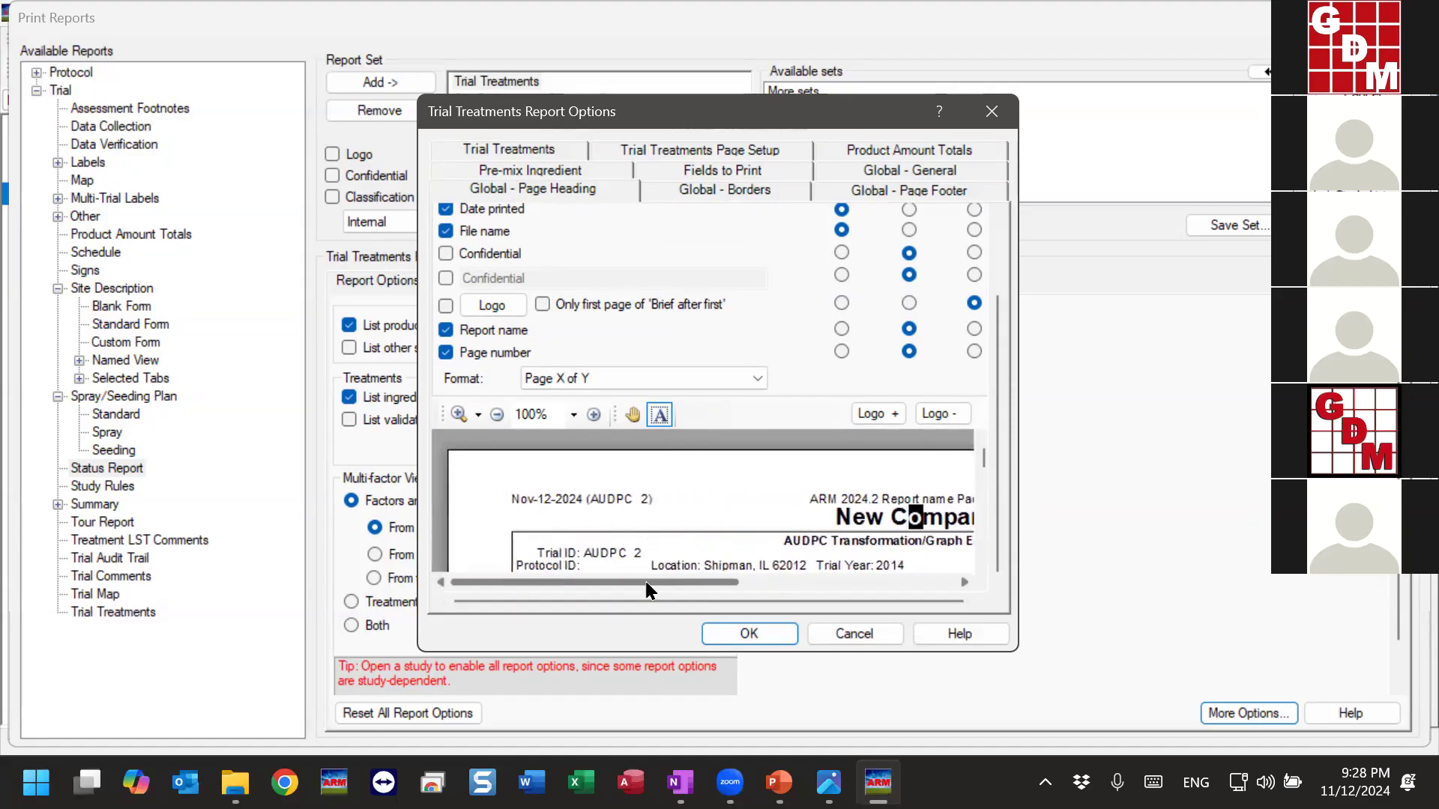
{"action": "left_click_drag", "start_coordinate": [510, 500], "coordinate": [647, 497]}
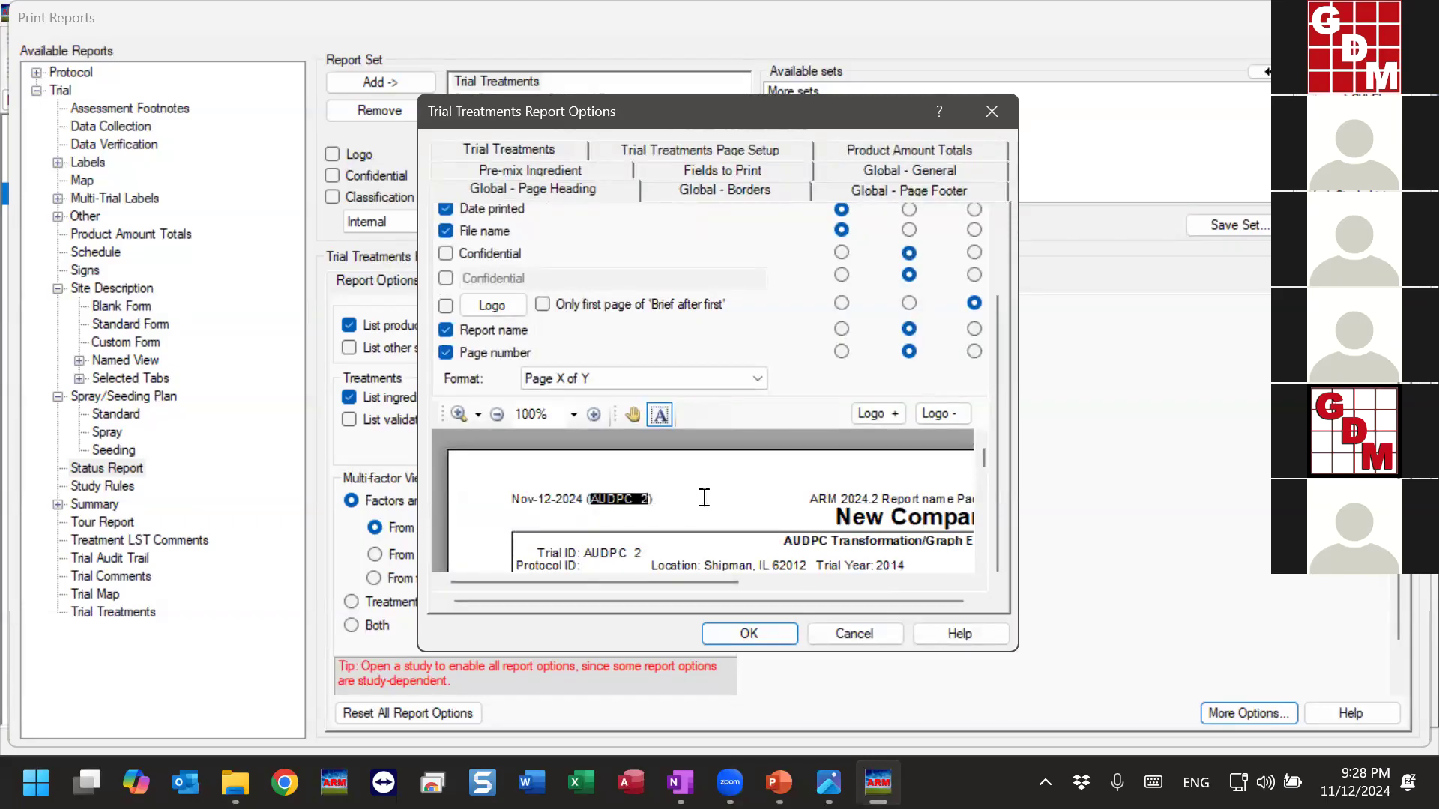
{"action": "left_click_drag", "start_coordinate": [808, 499], "coordinate": [947, 499]}
{"action": "left_click_drag", "start_coordinate": [652, 583], "coordinate": [739, 577]}
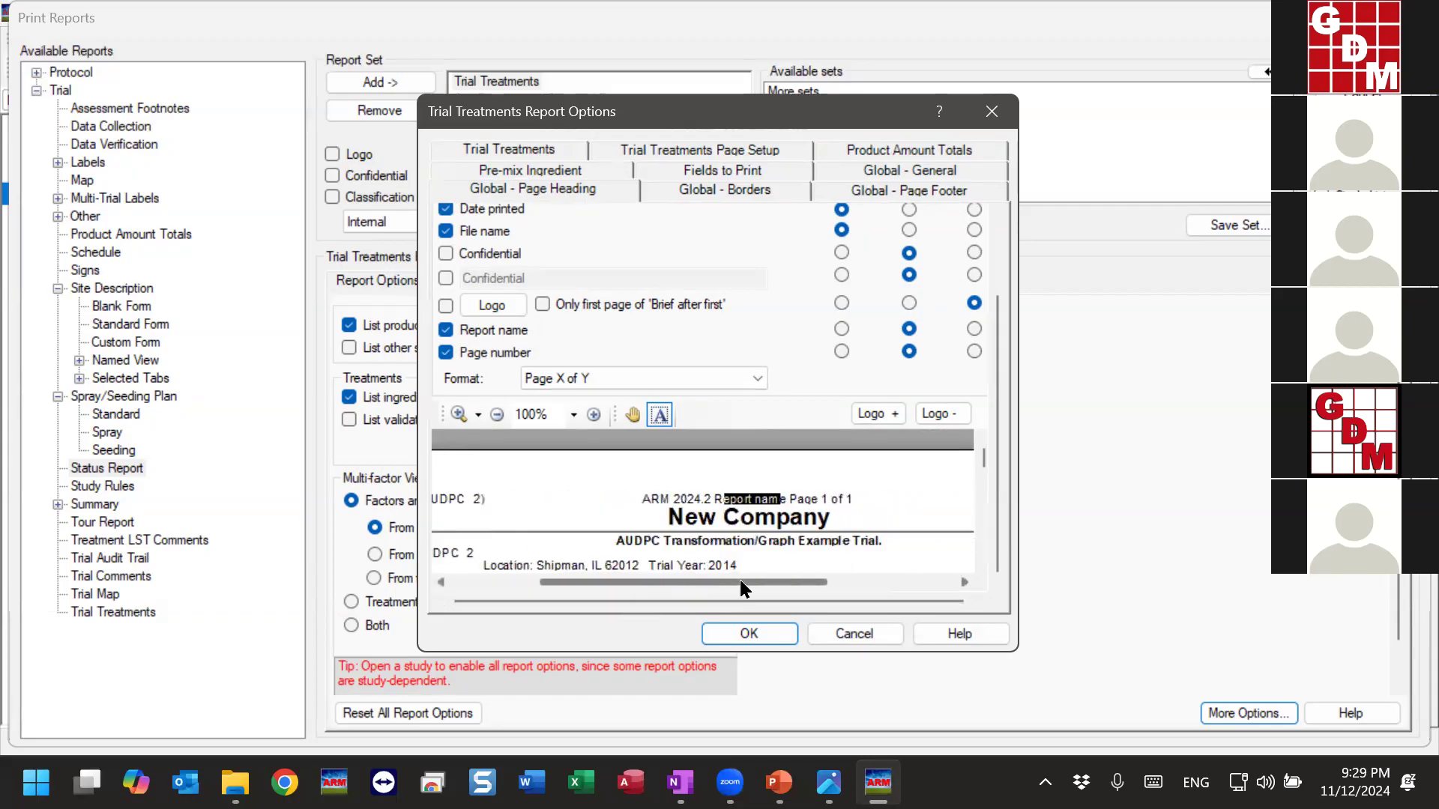
{"action": "left_click_drag", "start_coordinate": [815, 498], "coordinate": [867, 496]}
{"action": "left_click", "coordinate": [840, 494]}
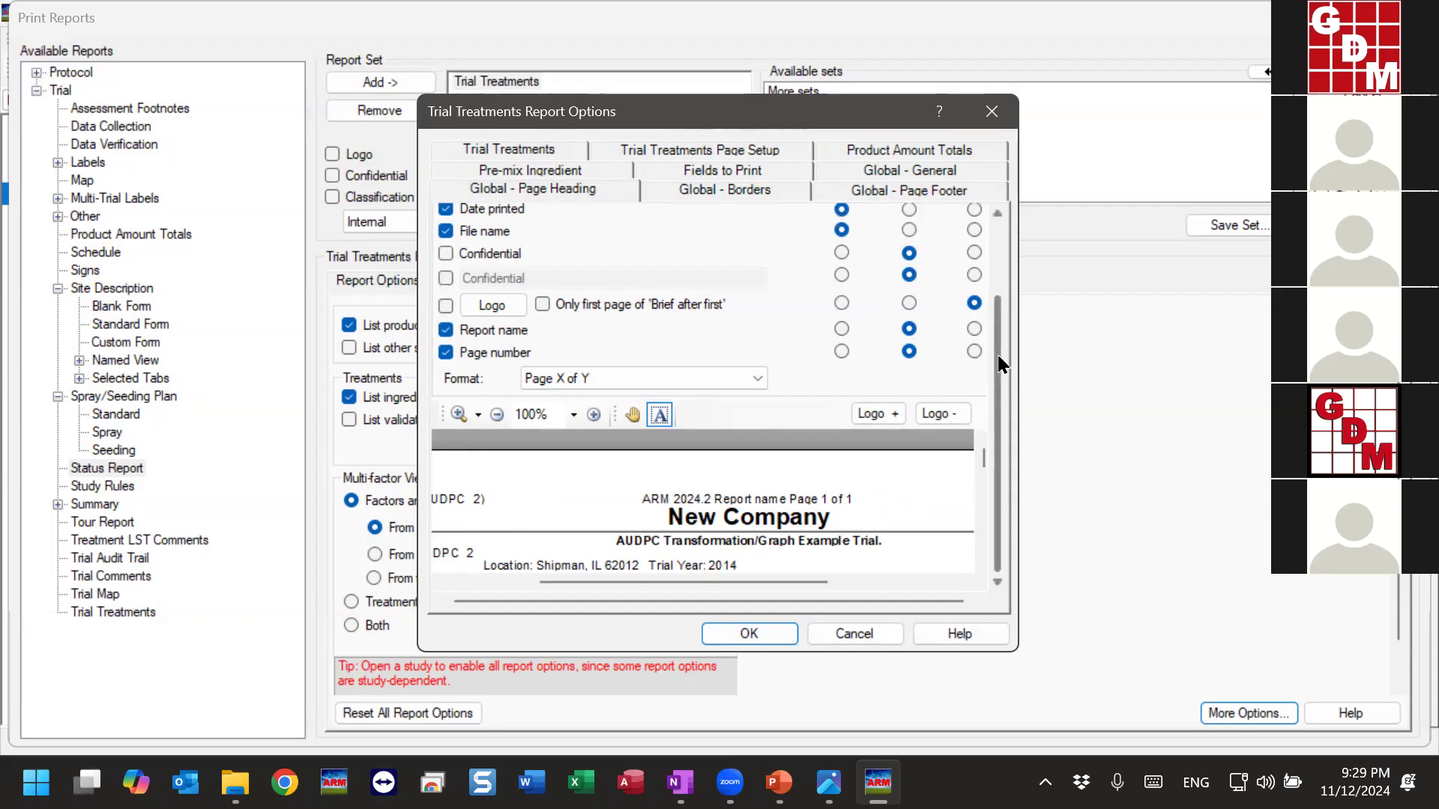
{"action": "scroll", "coordinate": [999, 365], "scroll_direction": "up", "scroll_amount": 3}
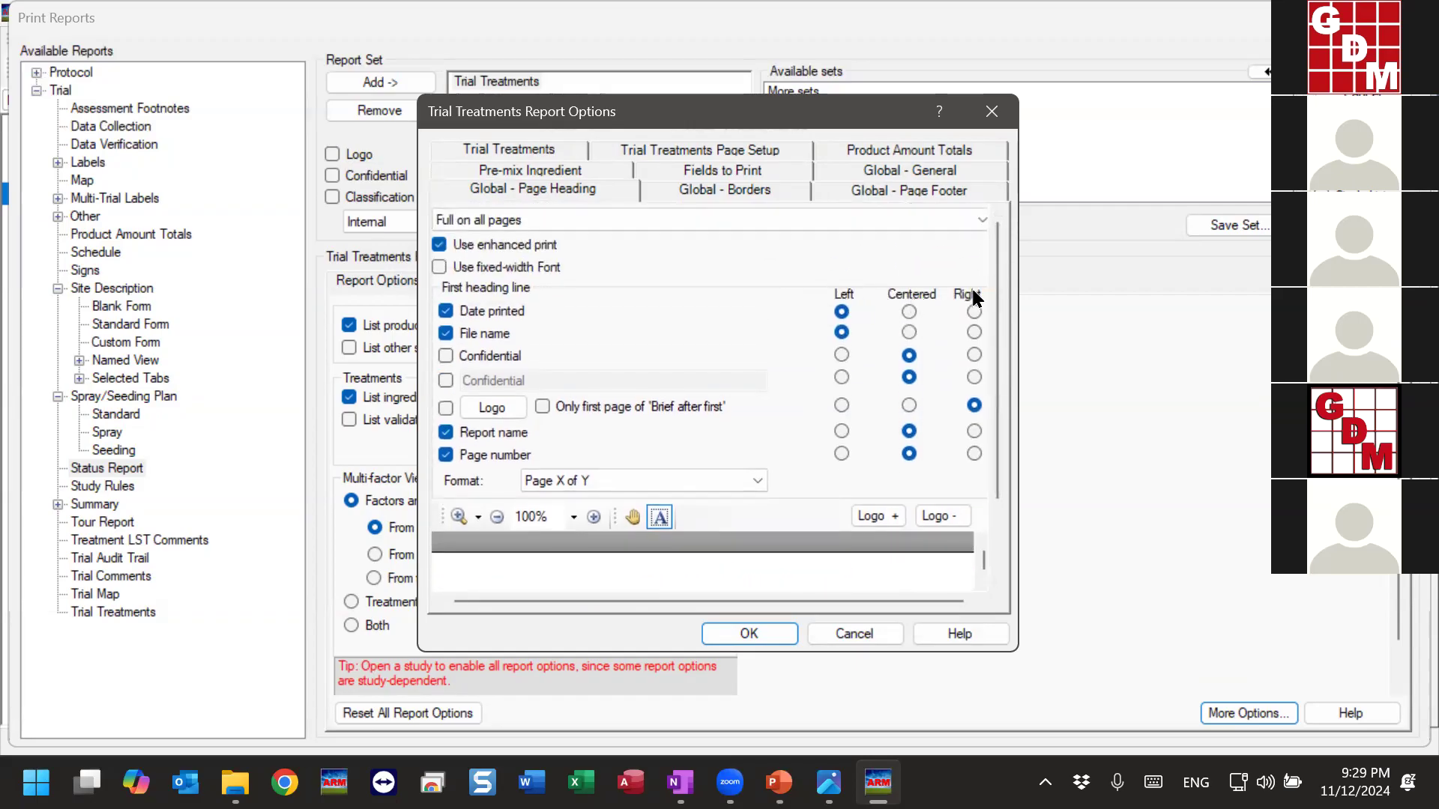
{"action": "scroll", "coordinate": [1001, 330], "scroll_direction": "down", "scroll_amount": 3}
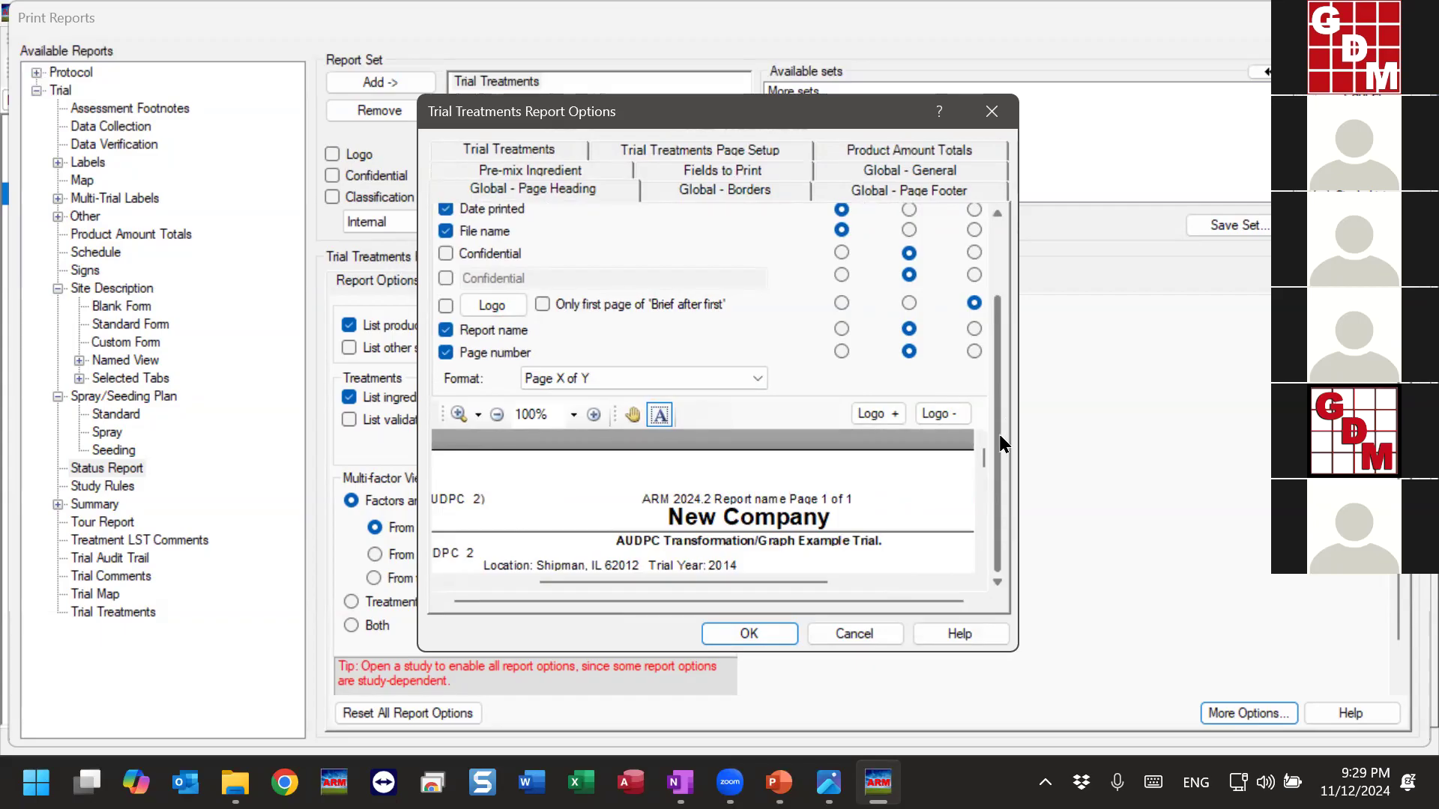
Look over the global page footer and borders settings, and close the Trial Treatments report options without saving.
{"action": "left_click", "coordinate": [908, 191]}
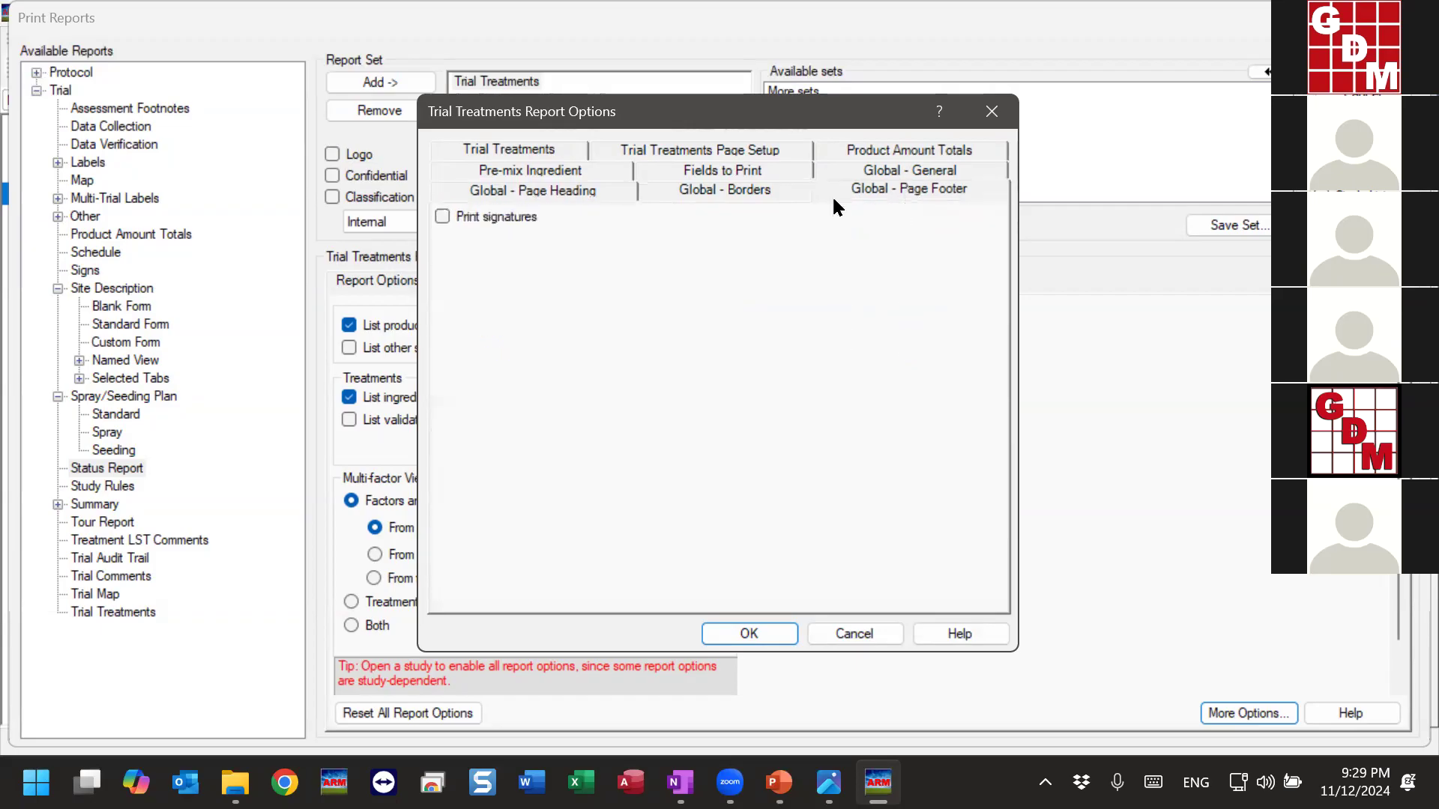
{"action": "left_click", "coordinate": [703, 197]}
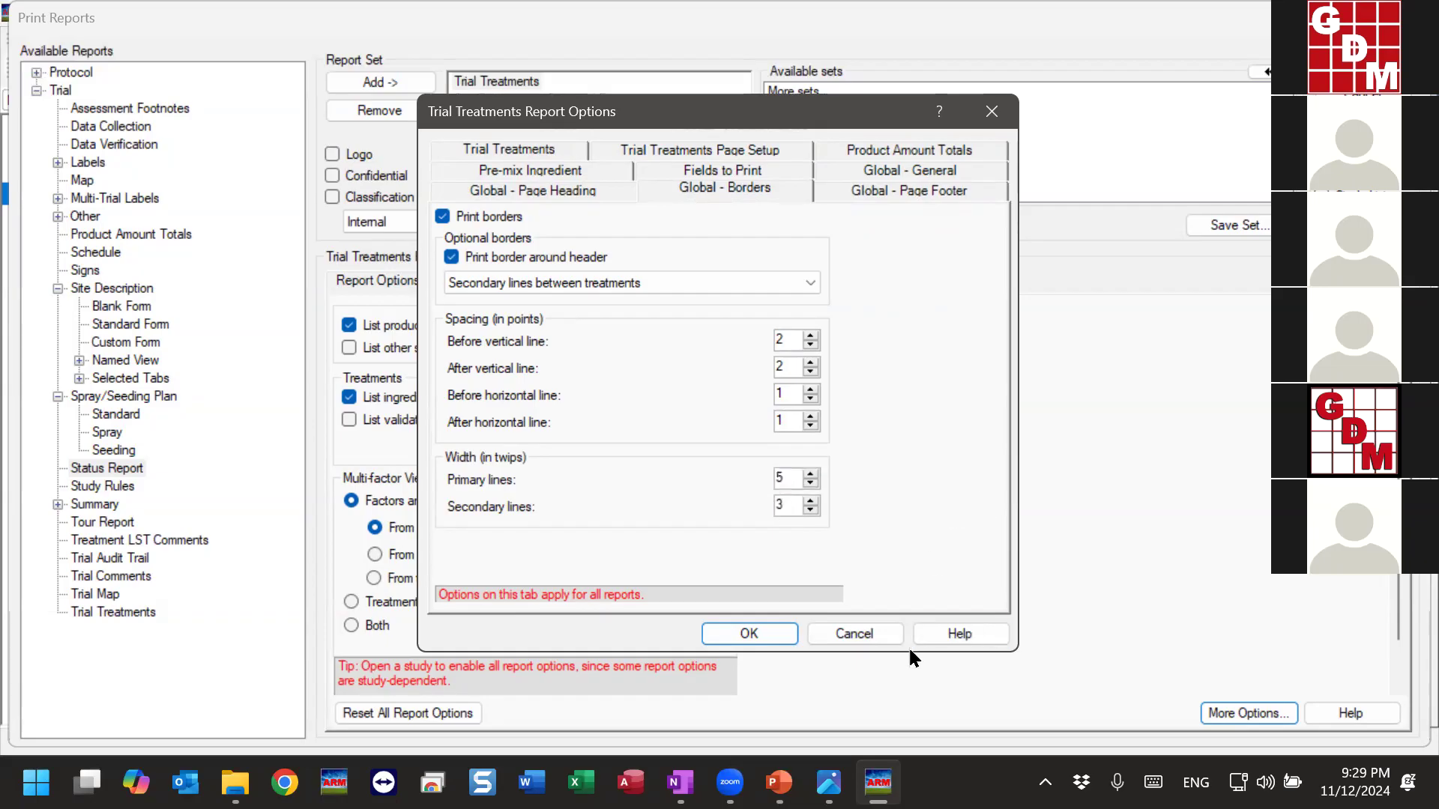
{"action": "left_click", "coordinate": [855, 634]}
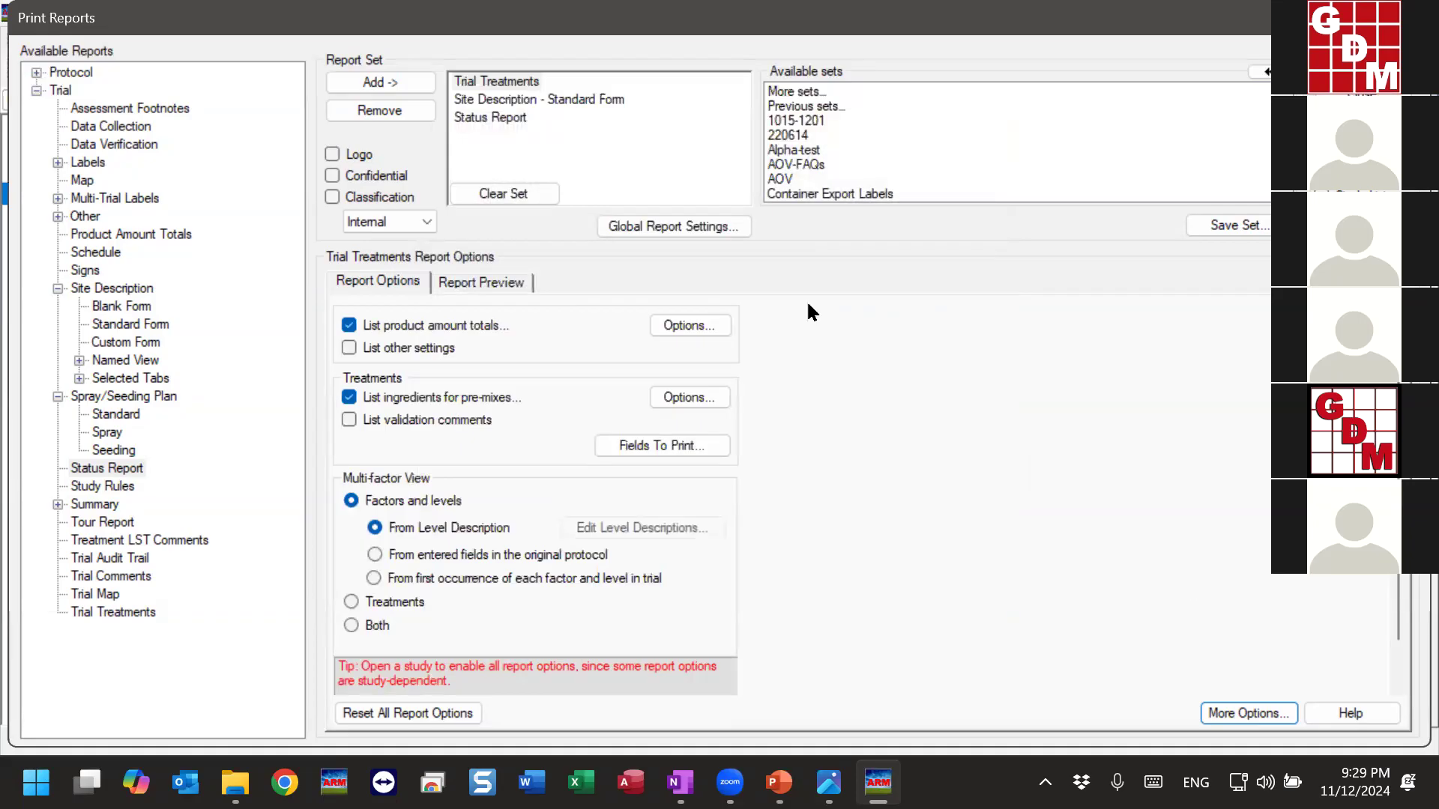
Check each report in the set for available options, and view the global general and page heading settings from the Status Report.
{"action": "left_click", "coordinate": [489, 83]}
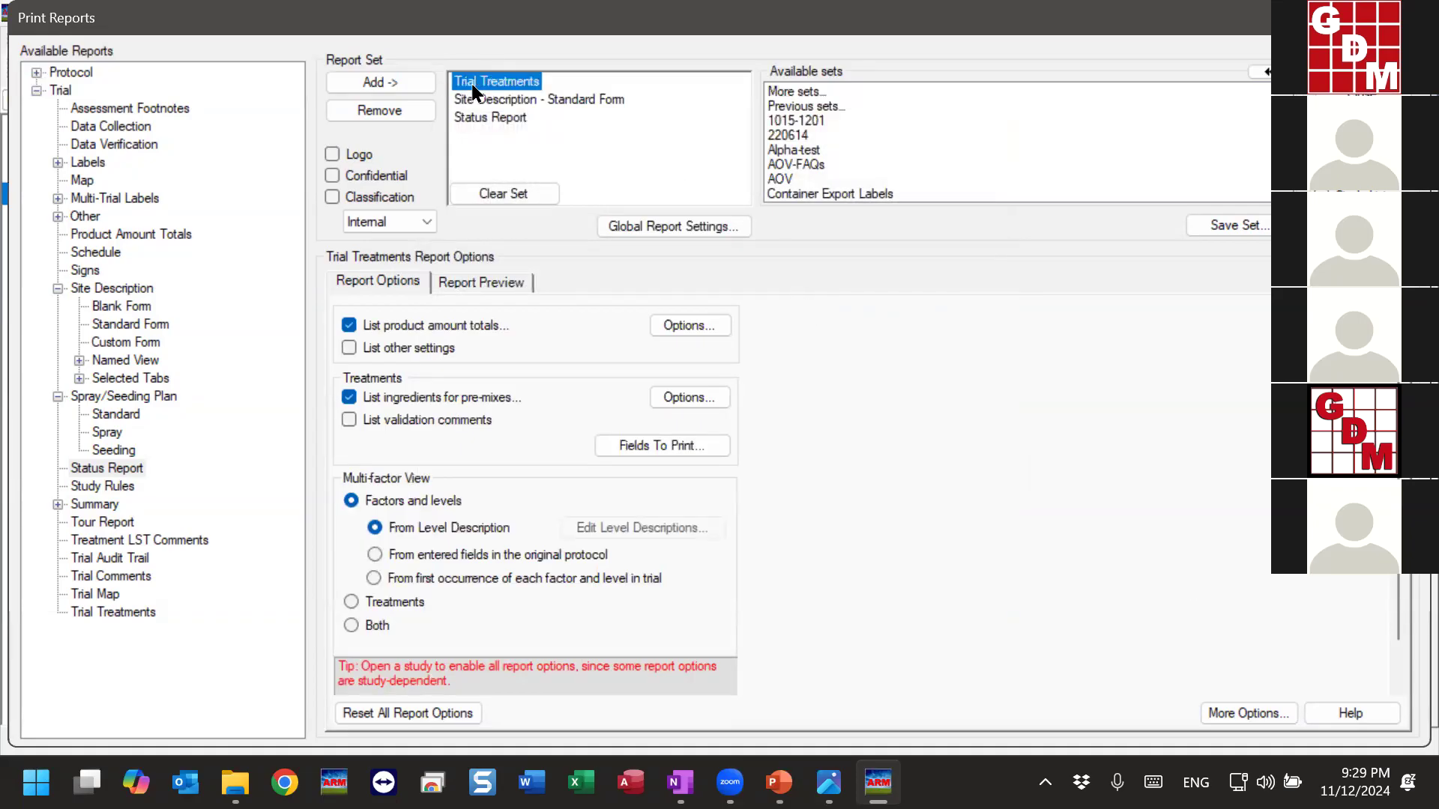
{"action": "left_click", "coordinate": [472, 96]}
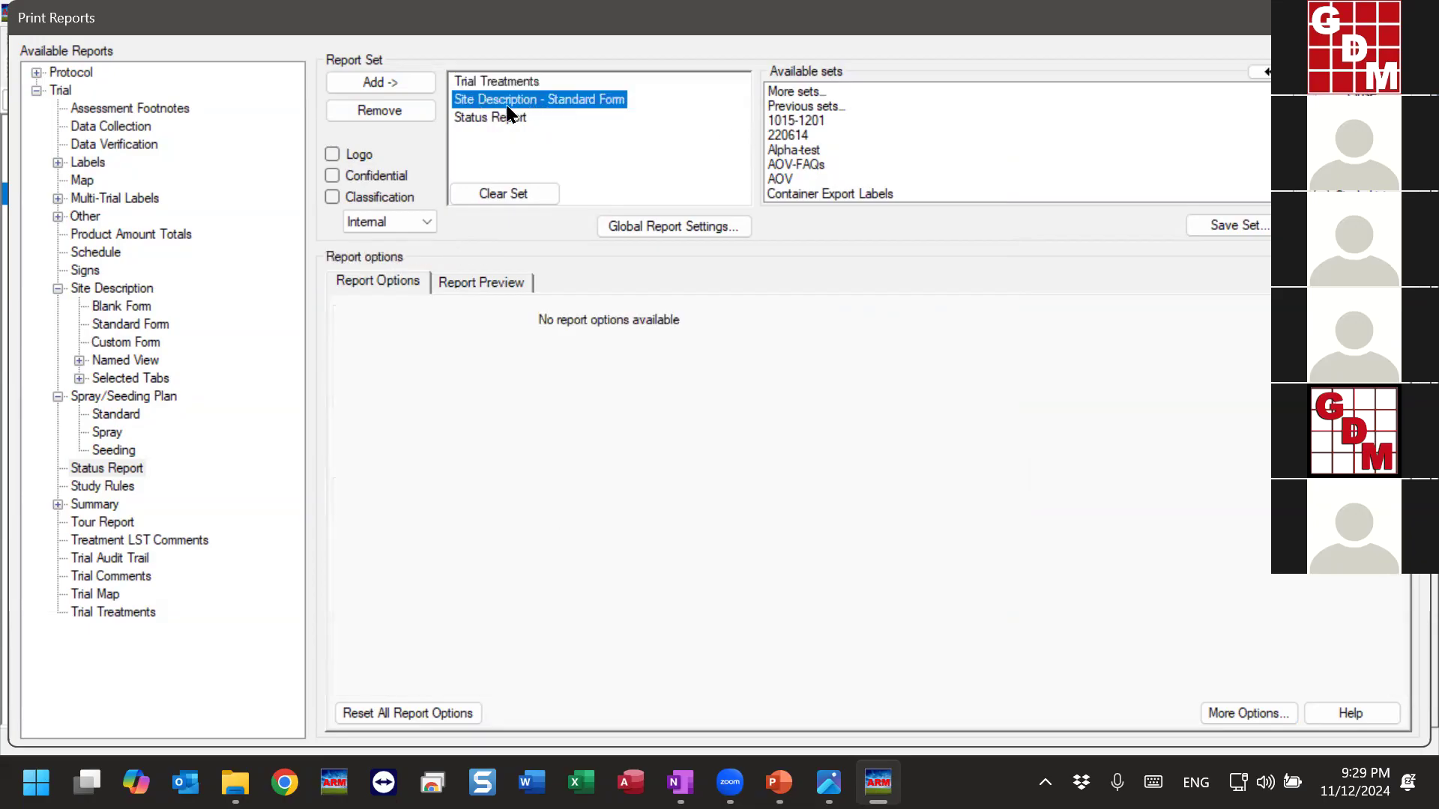
{"action": "left_click", "coordinate": [477, 120]}
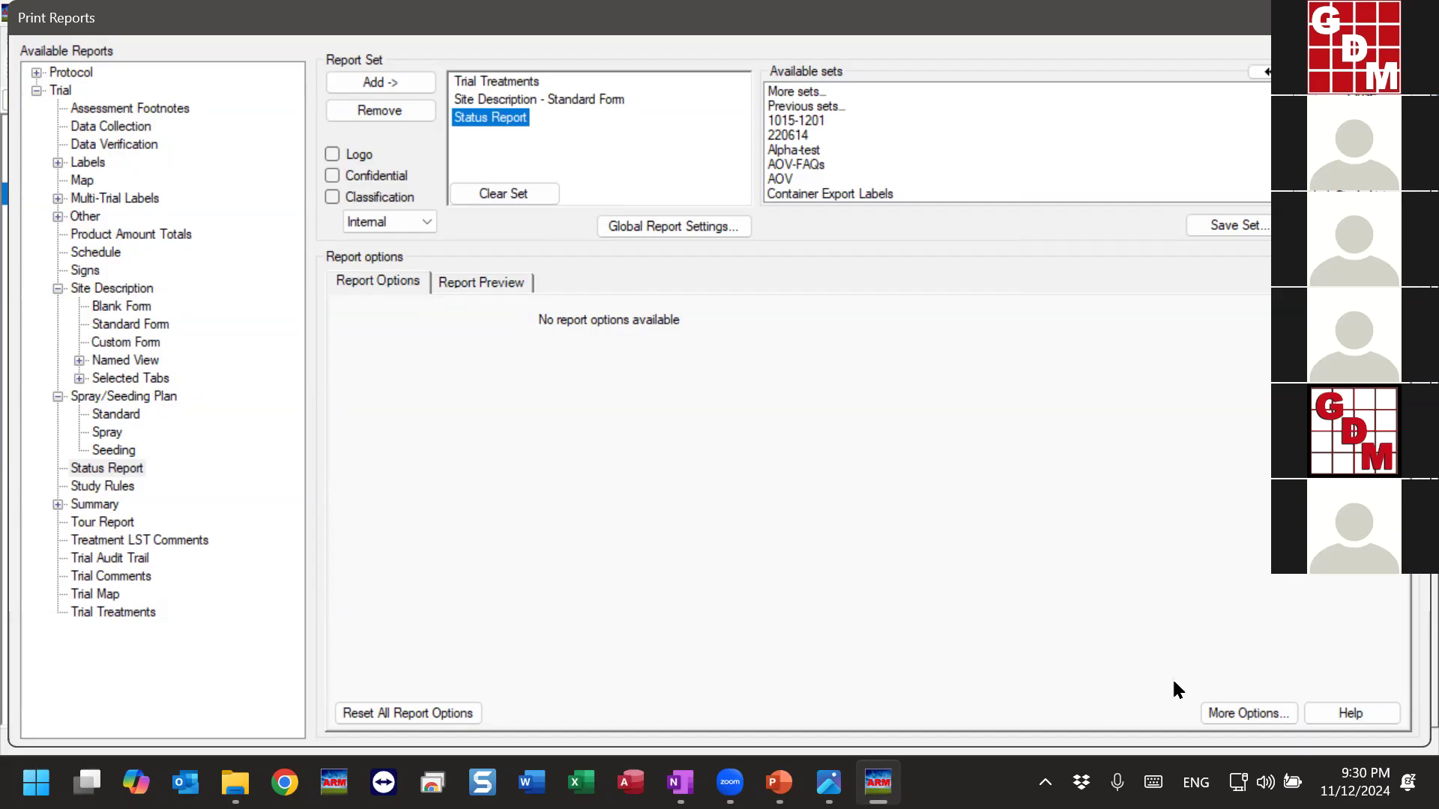
{"action": "left_click", "coordinate": [1238, 711]}
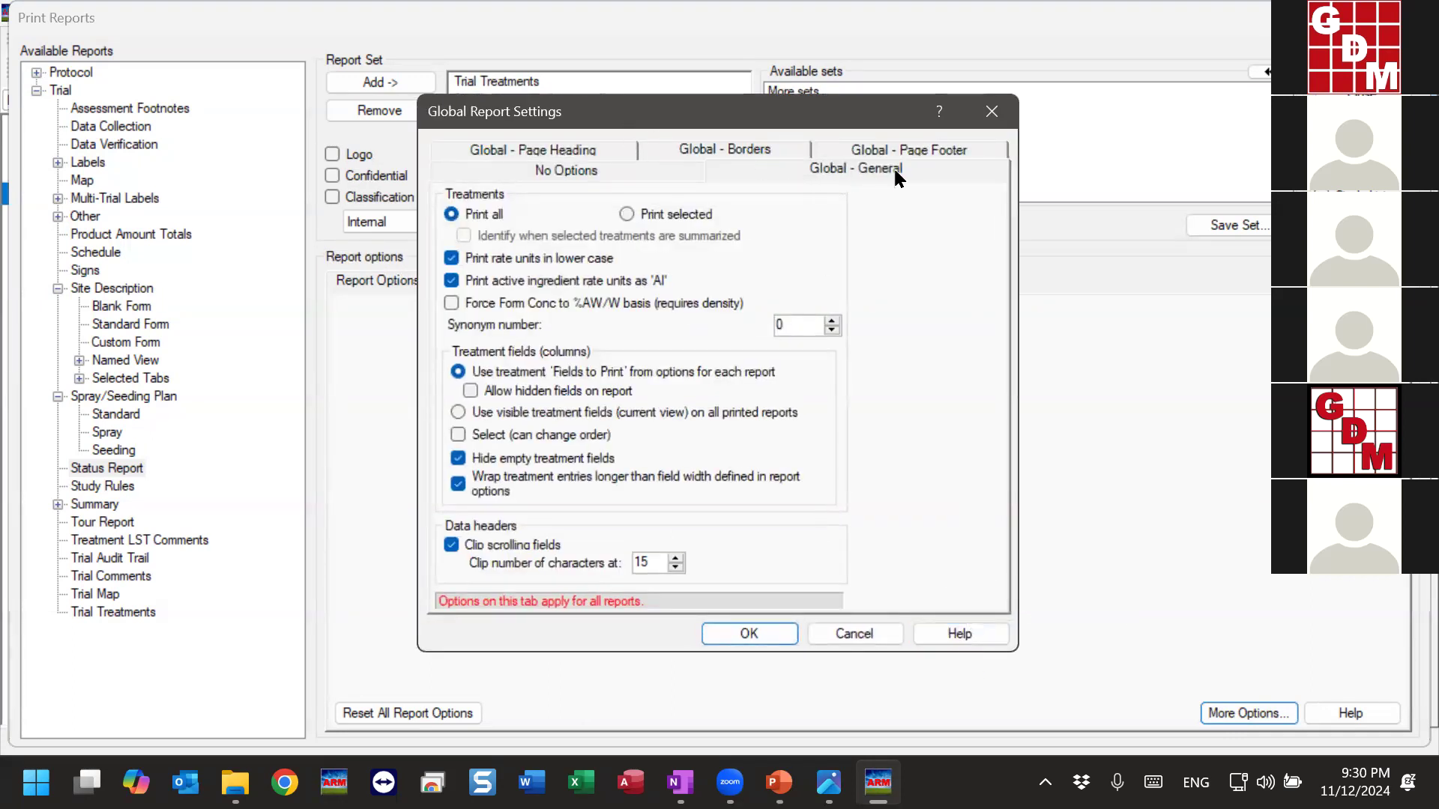
{"action": "left_click", "coordinate": [541, 144]}
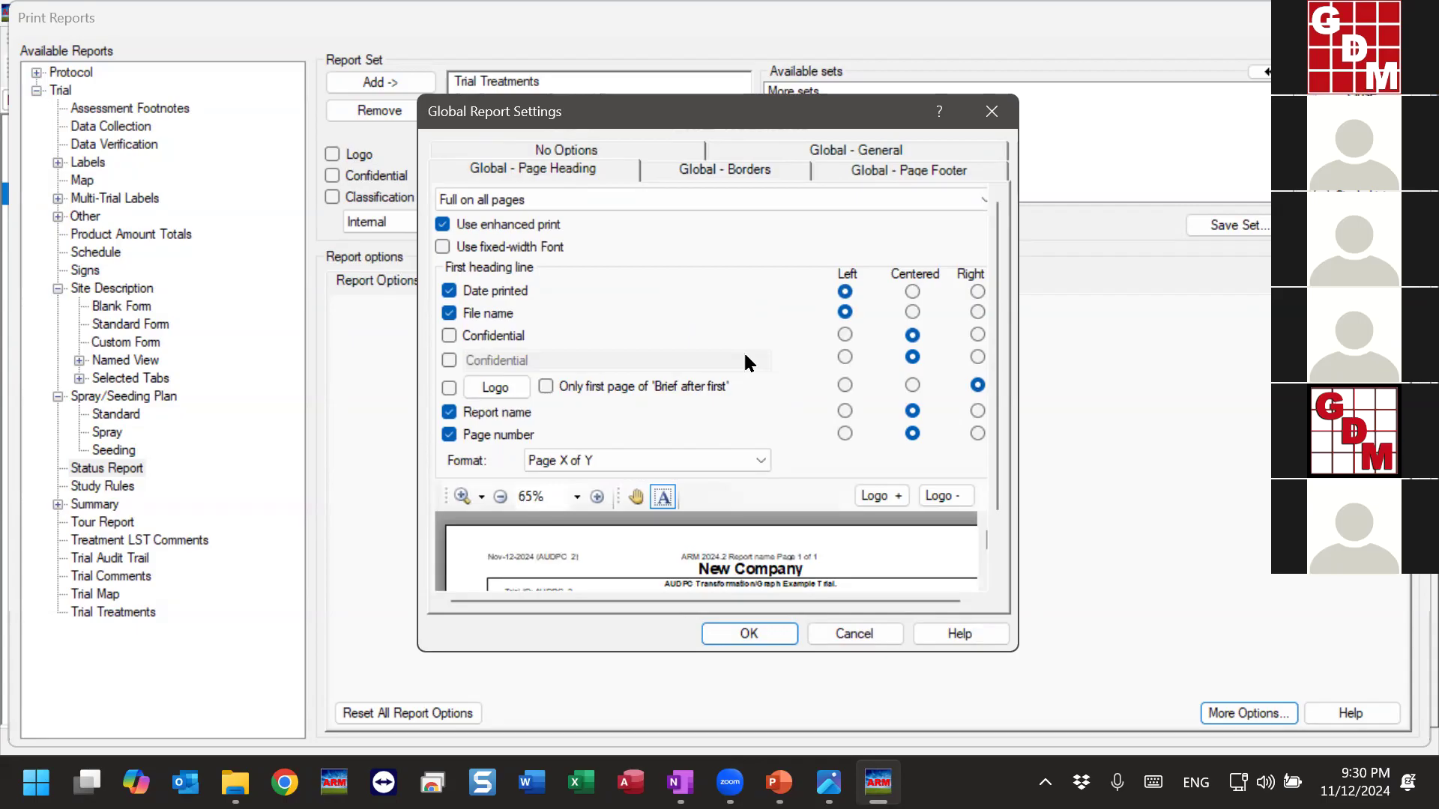
Close the global report settings and add the standard Spray/Seeding Plan report to the report set.
{"action": "left_click", "coordinate": [993, 112]}
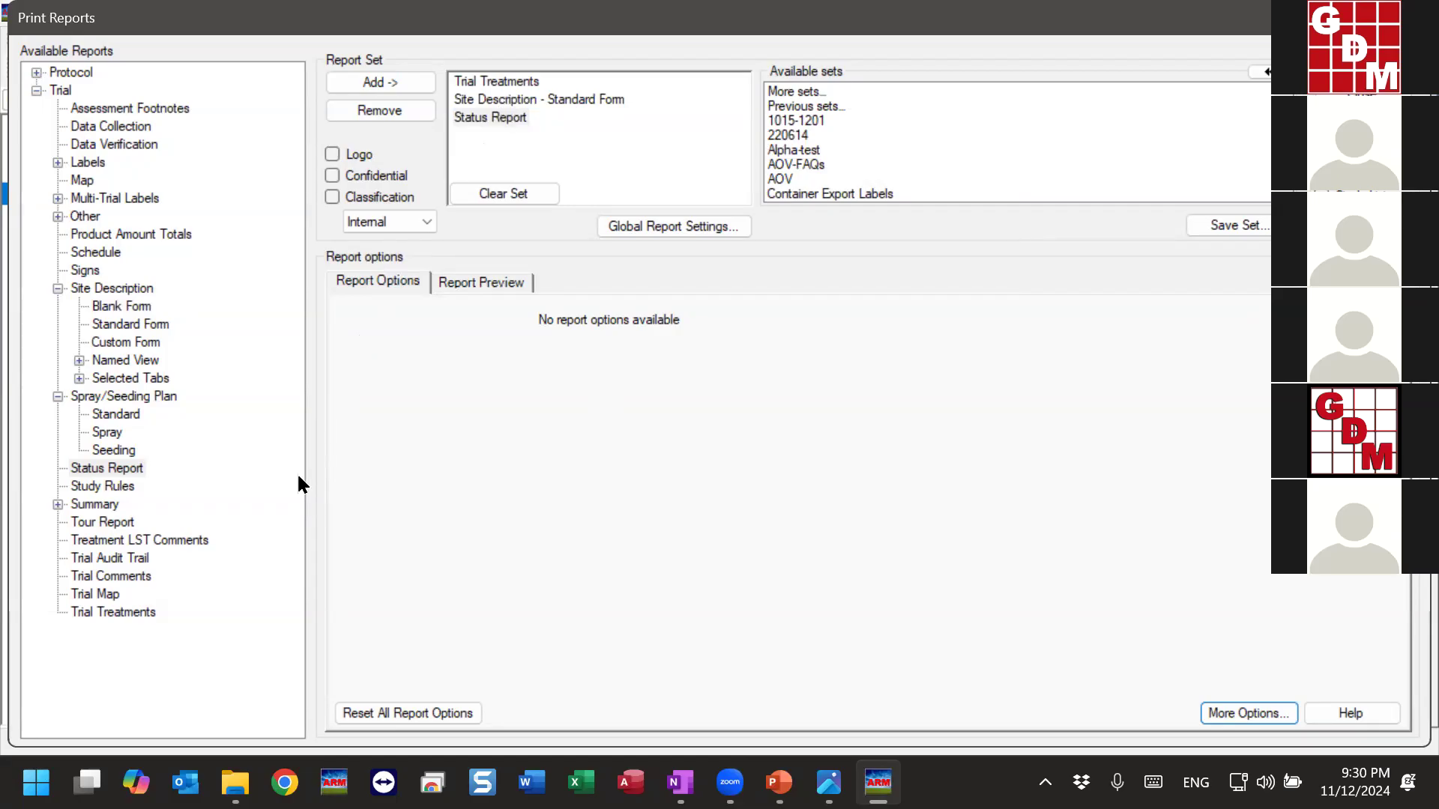
{"action": "left_click", "coordinate": [114, 414]}
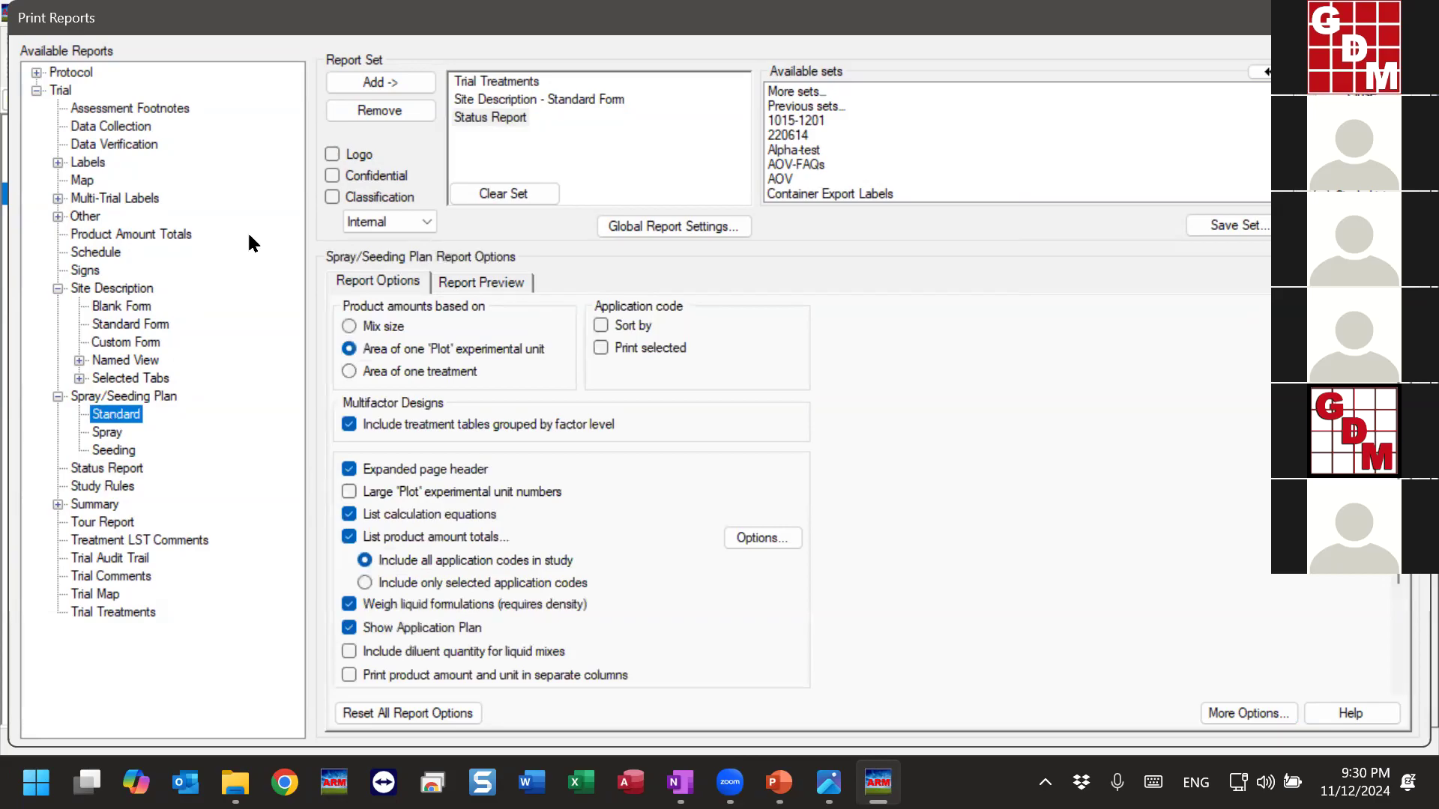
{"action": "left_click", "coordinate": [372, 84]}
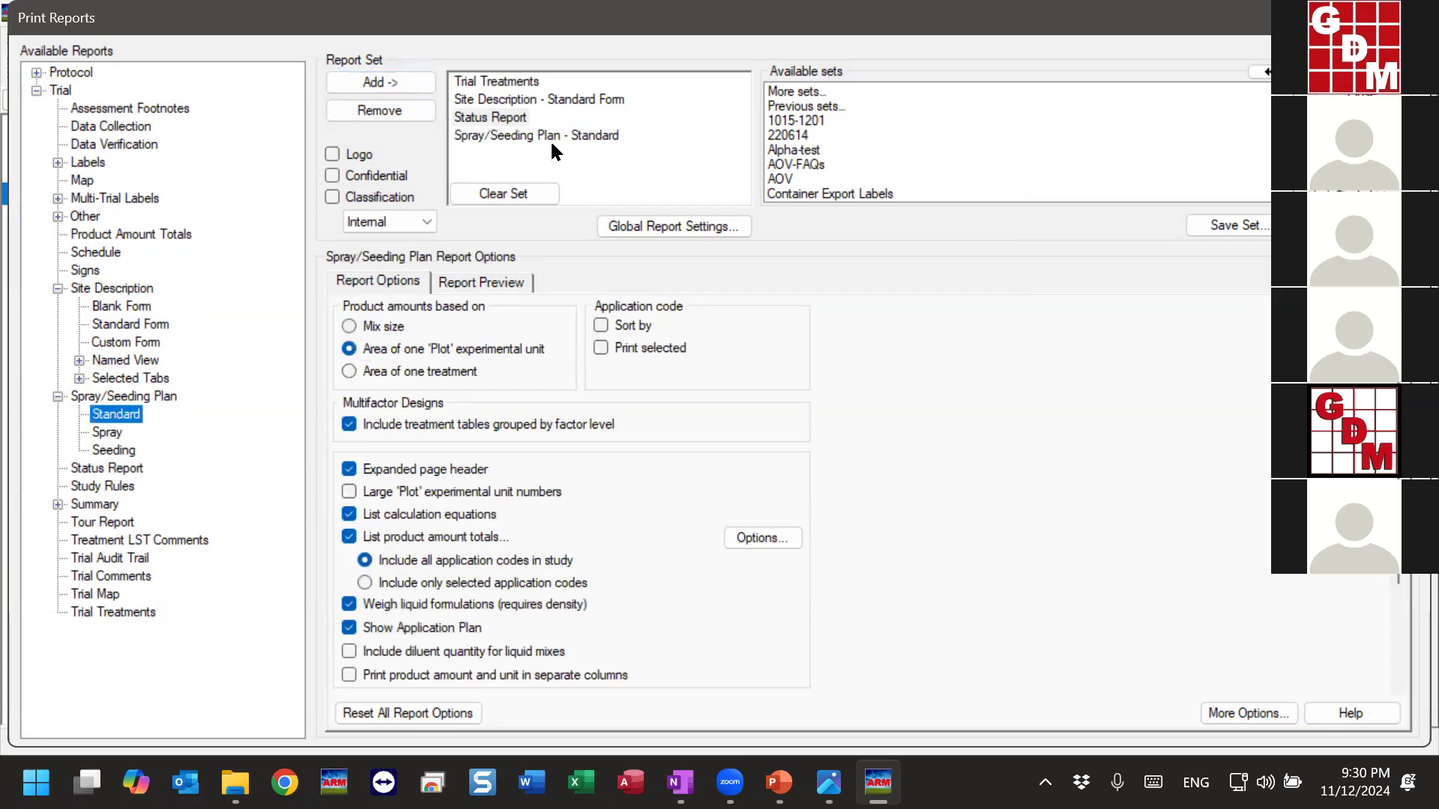
Compare the report options of Spray/Seeding Plan - Standard and Trial Treatments in the report set.
{"action": "left_click", "coordinate": [530, 138]}
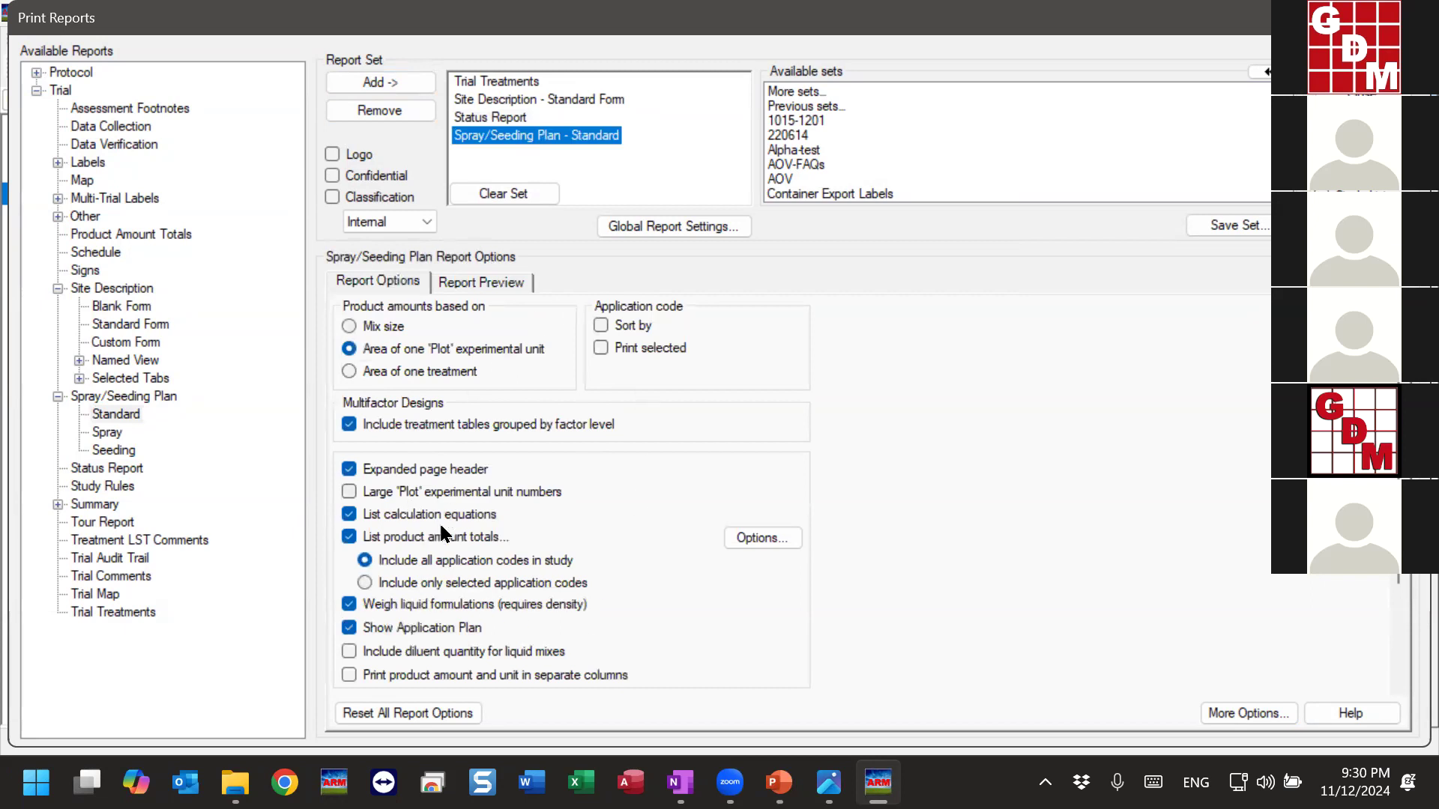
{"action": "left_click", "coordinate": [496, 81]}
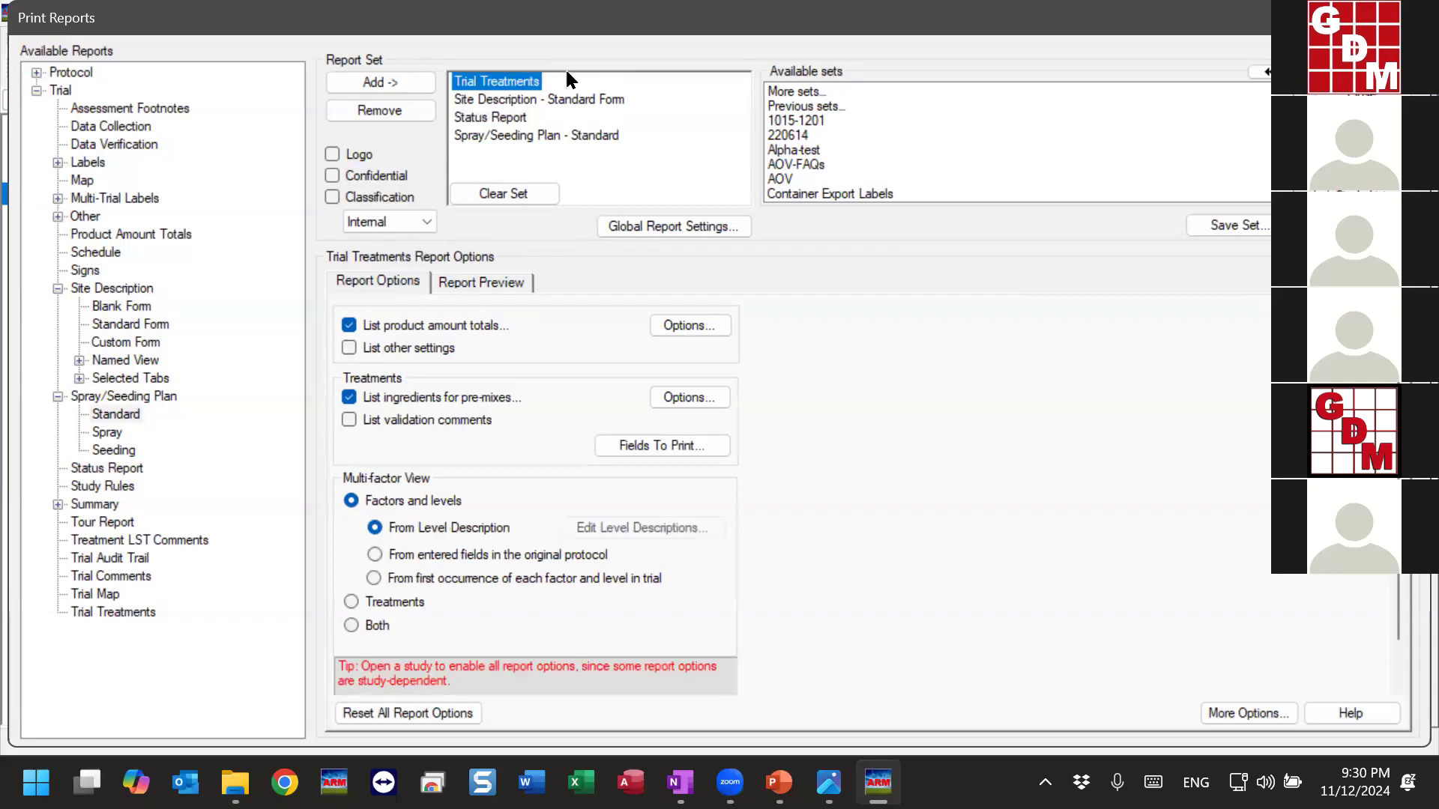
{"action": "left_click", "coordinate": [511, 134]}
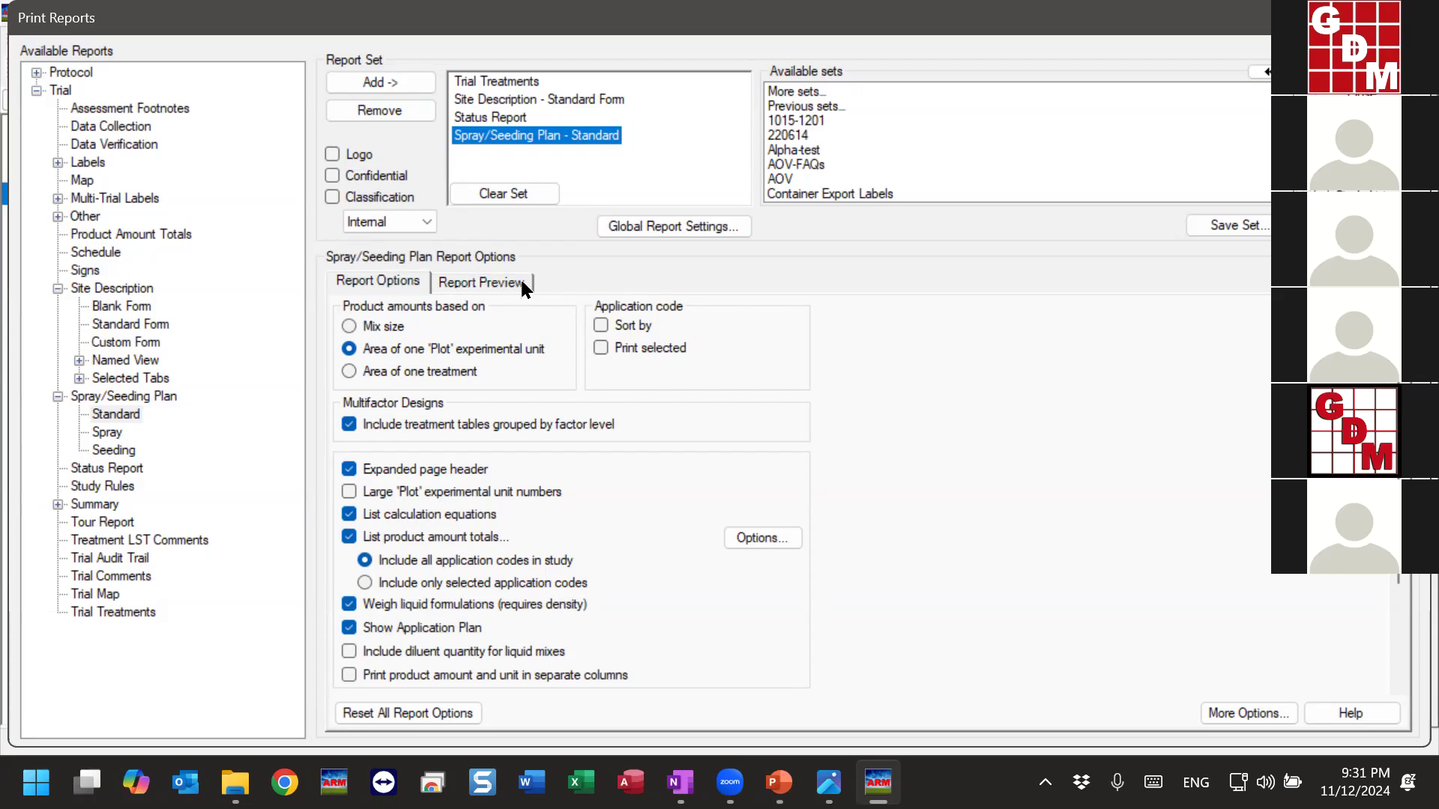
Preview the AOV Means Table summary report and examine its heading, rating columns and treatment means.
{"action": "left_click", "coordinate": [57, 506]}
{"action": "left_click", "coordinate": [149, 539]}
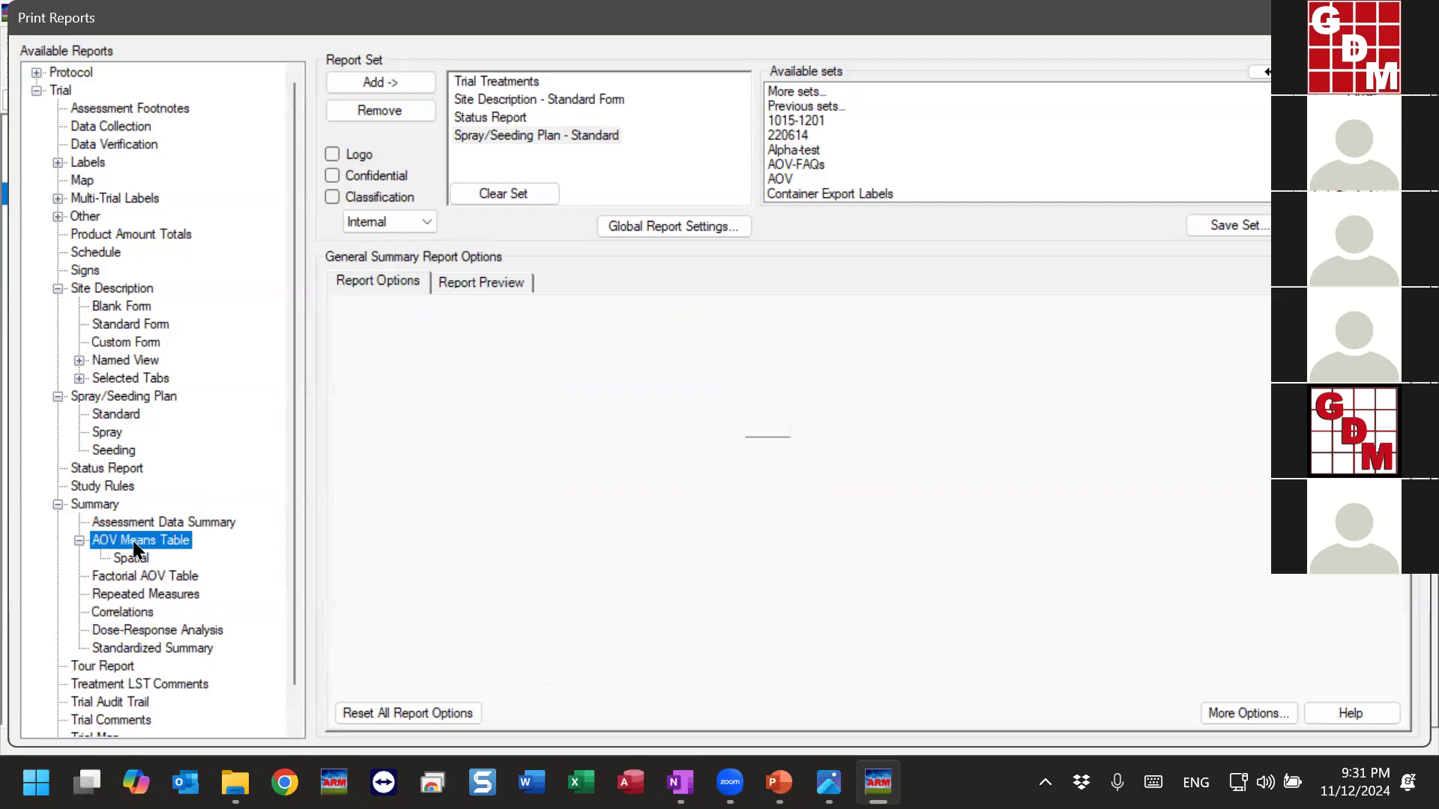
{"action": "left_click", "coordinate": [735, 284]}
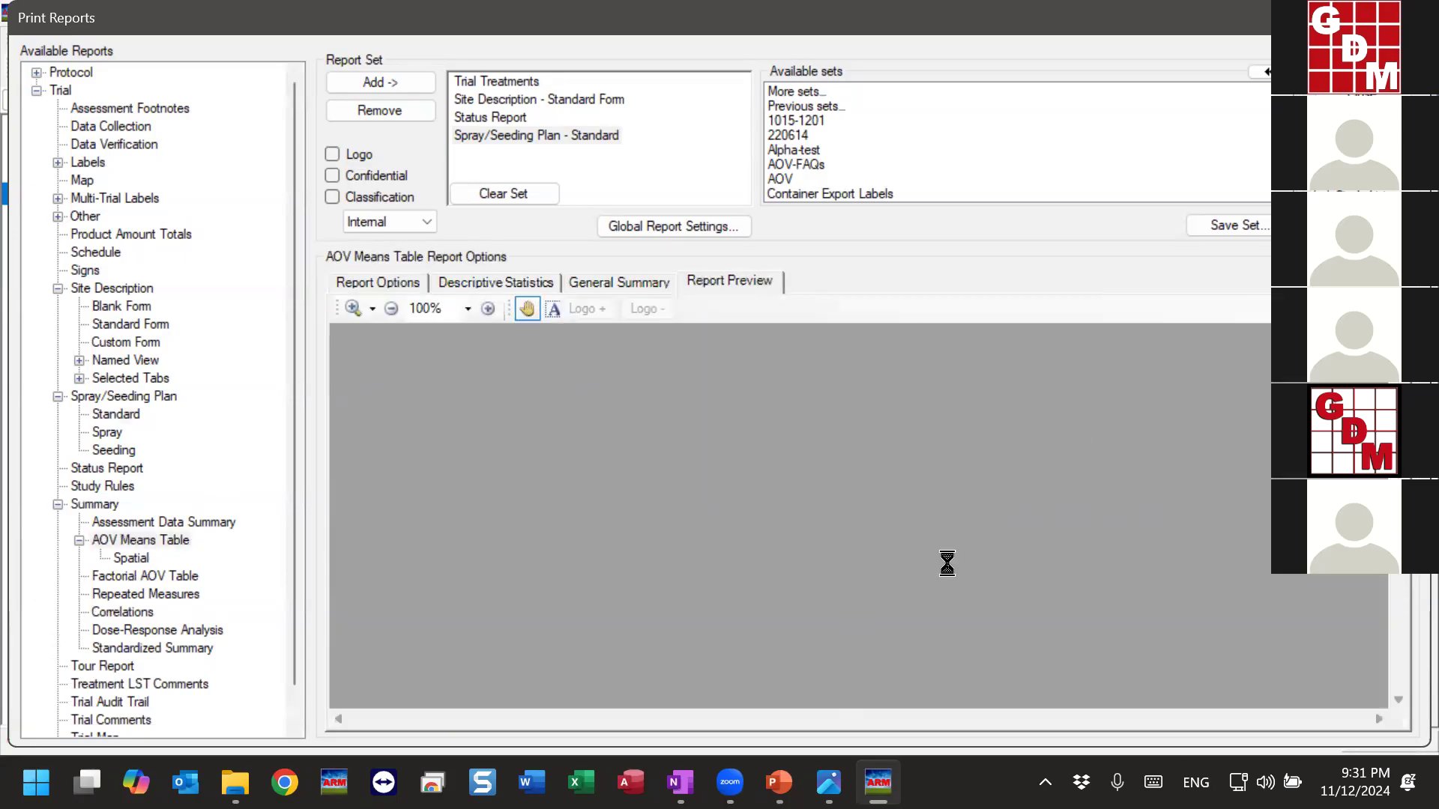
{"action": "left_click_drag", "start_coordinate": [789, 596], "coordinate": [758, 388]}
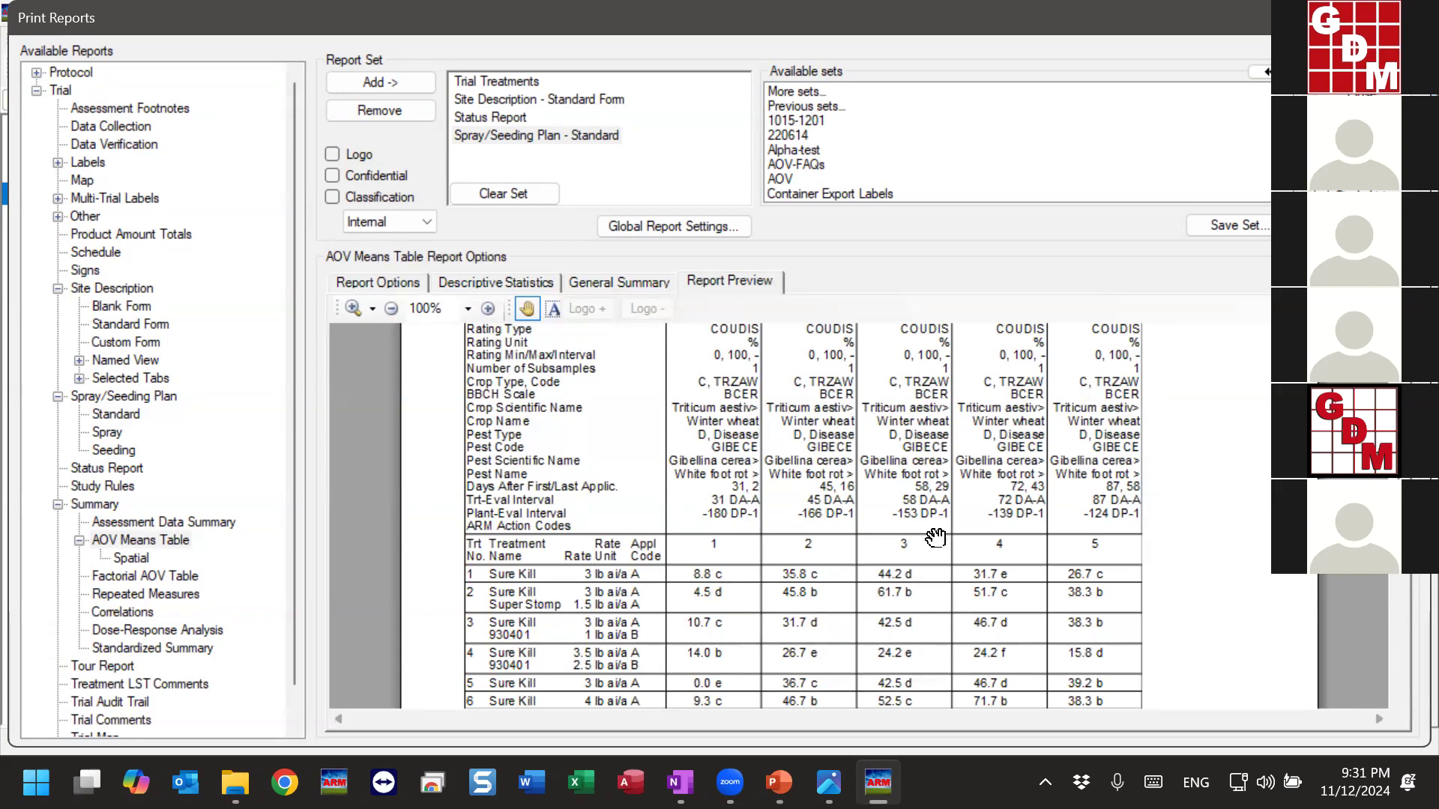
{"action": "scroll", "coordinate": [903, 531], "scroll_direction": "down", "scroll_amount": 5}
{"action": "scroll", "coordinate": [895, 528], "scroll_direction": "up", "scroll_amount": 10}
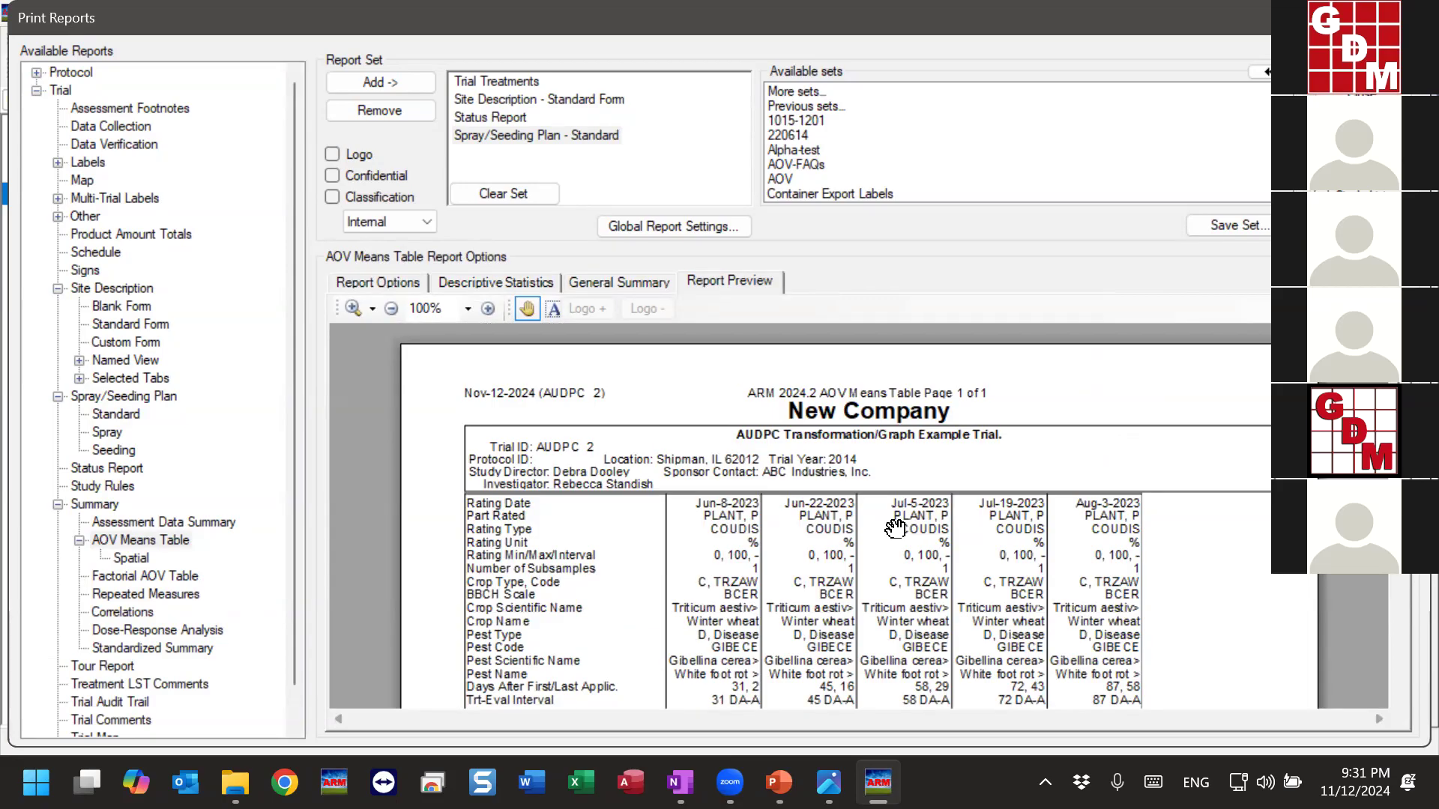
{"action": "scroll", "coordinate": [869, 598], "scroll_direction": "down", "scroll_amount": 3}
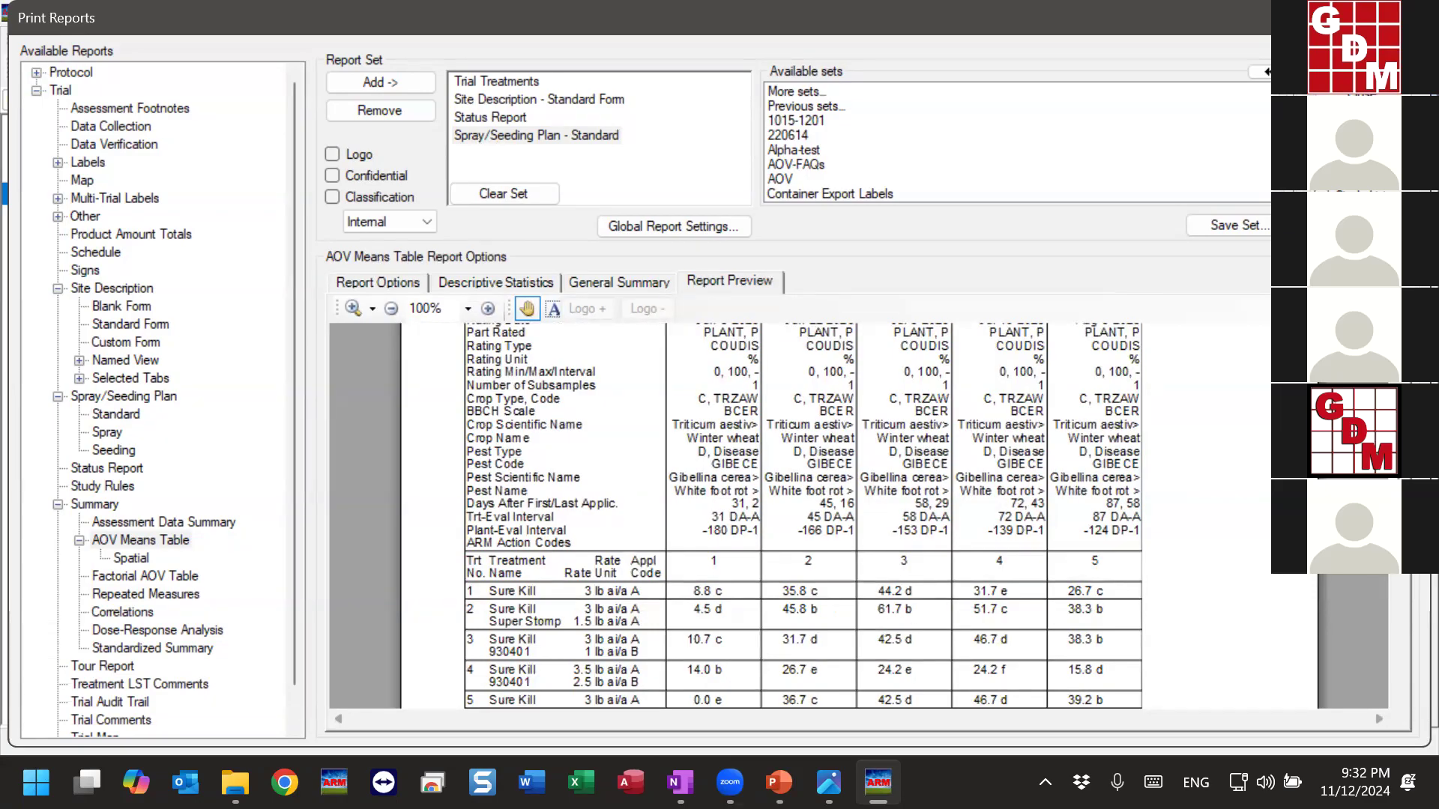
Start printing the report set and select only application A in the Application Plan before continuing.
{"action": "left_click", "coordinate": [1355, 67]}
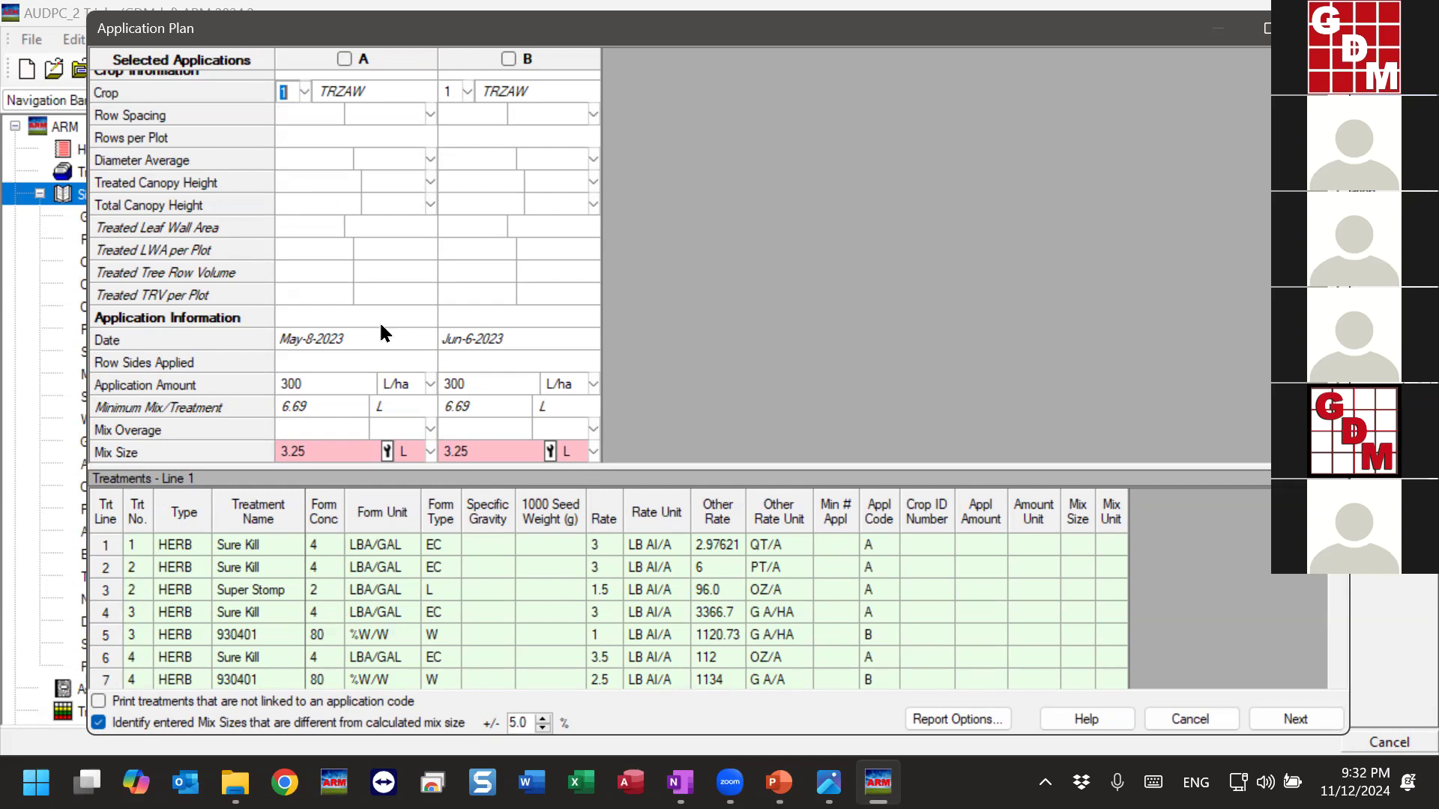
{"action": "scroll", "coordinate": [387, 318], "scroll_direction": "up", "scroll_amount": 2}
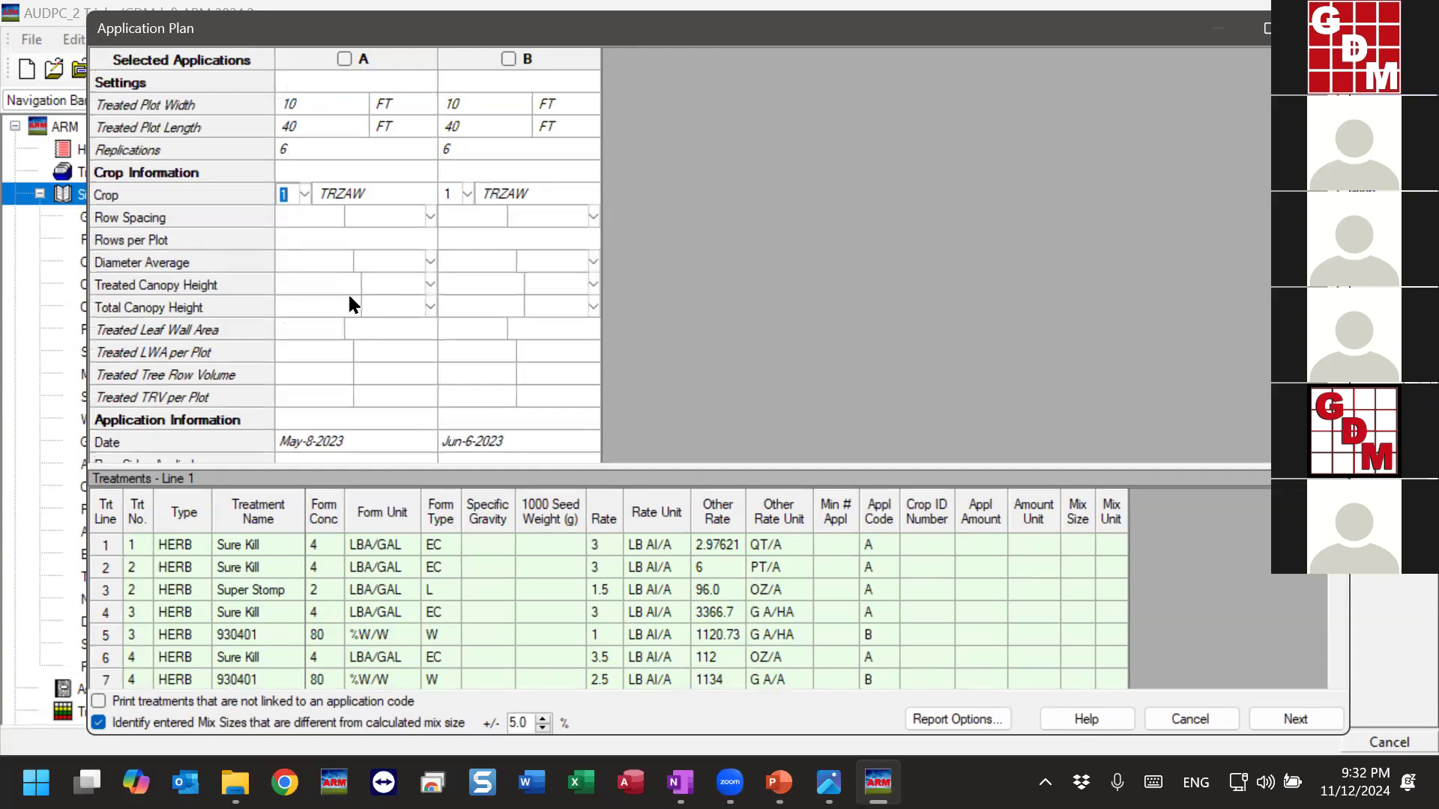
{"action": "left_click", "coordinate": [344, 58]}
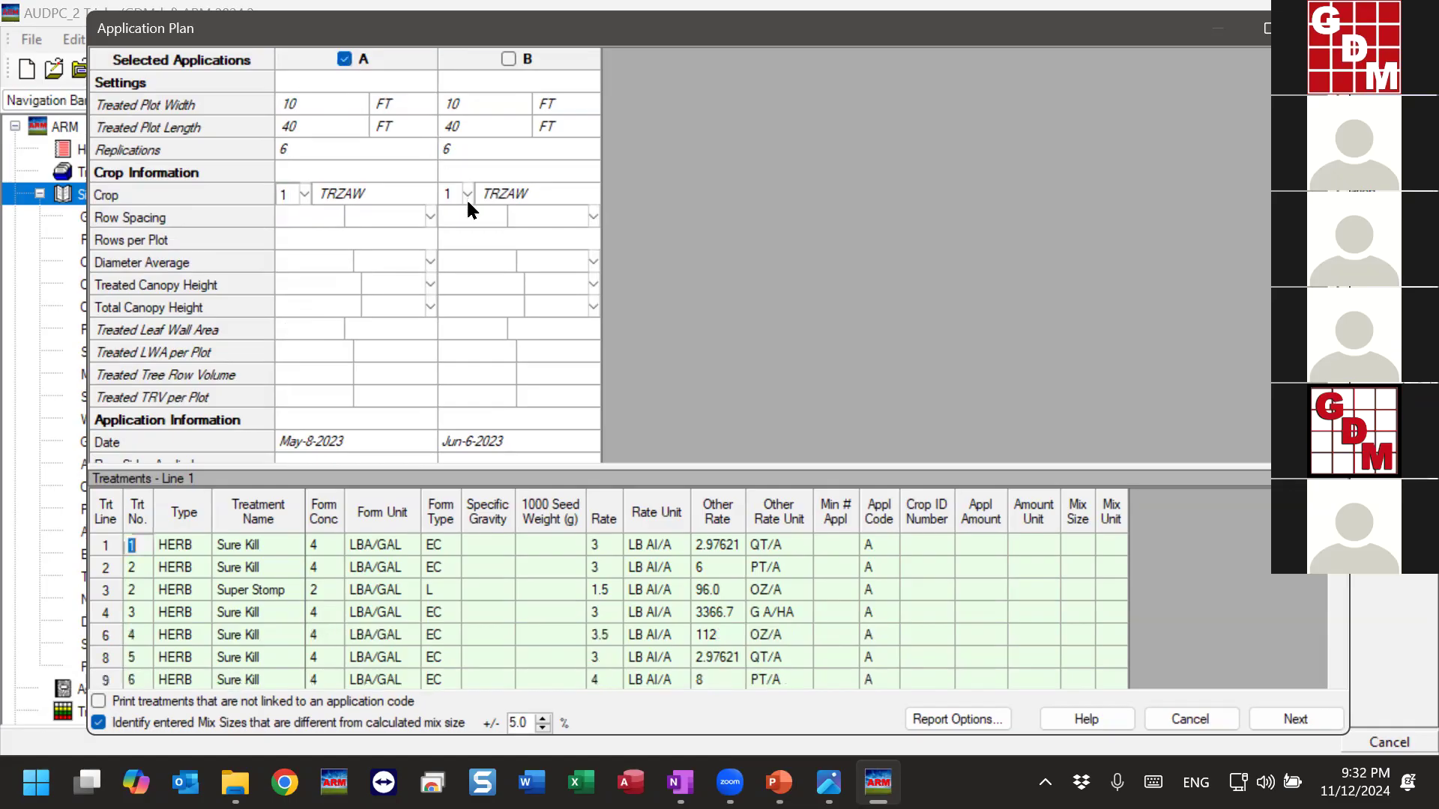
{"action": "left_click", "coordinate": [1294, 717]}
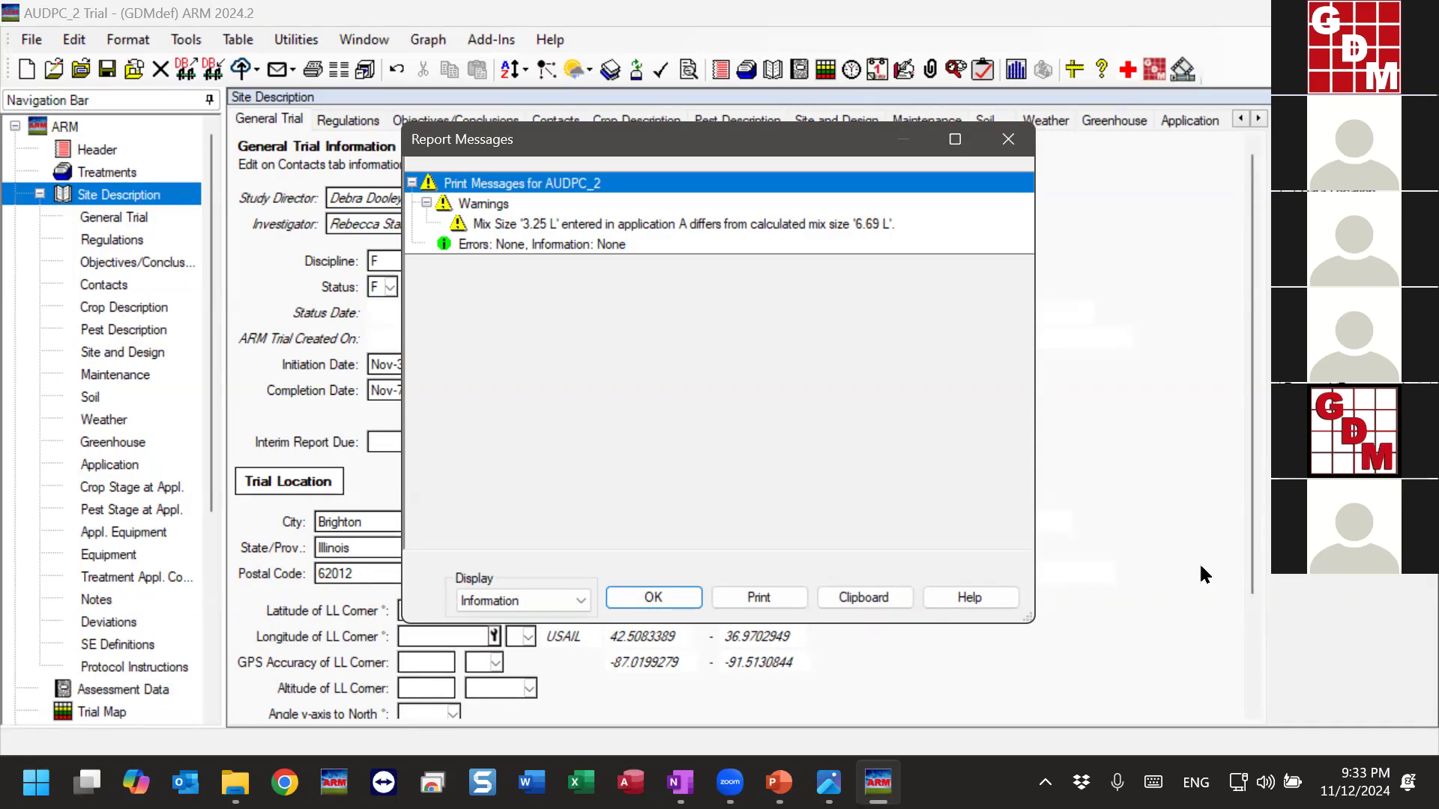
Review the mix size warning in the report messages and accept the messages to continue printing.
{"action": "left_click", "coordinate": [537, 230]}
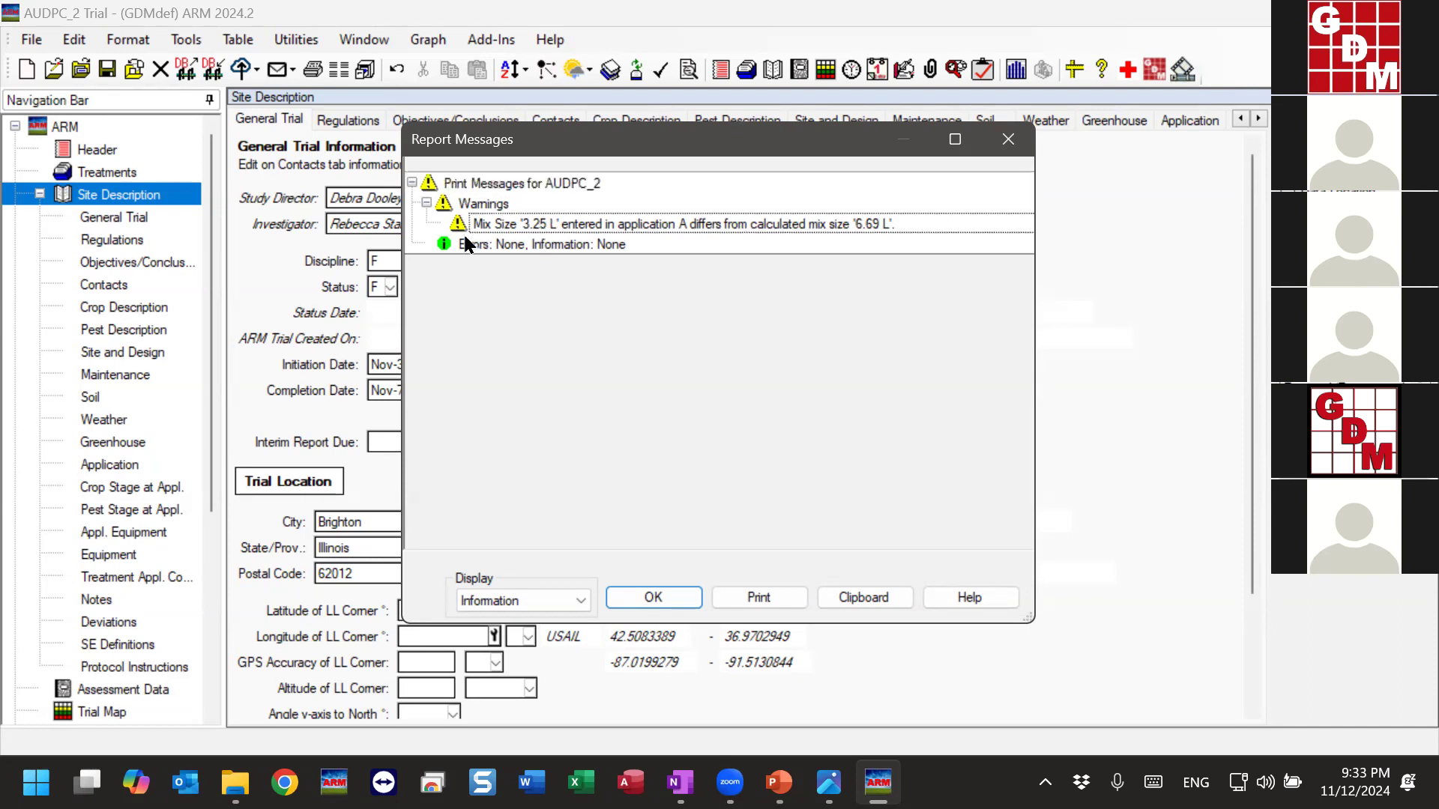
{"action": "left_click", "coordinate": [457, 203]}
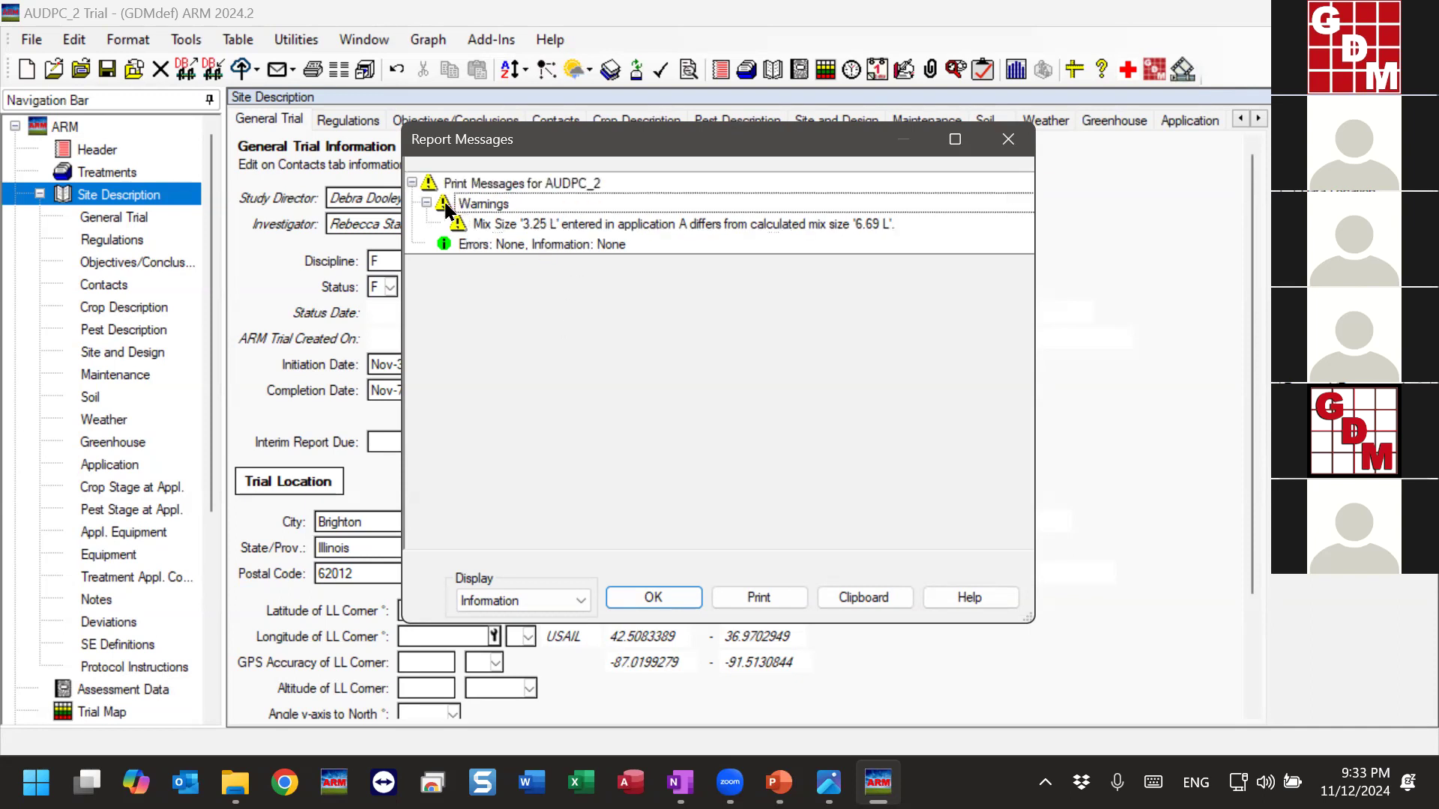
{"action": "left_click", "coordinate": [501, 223]}
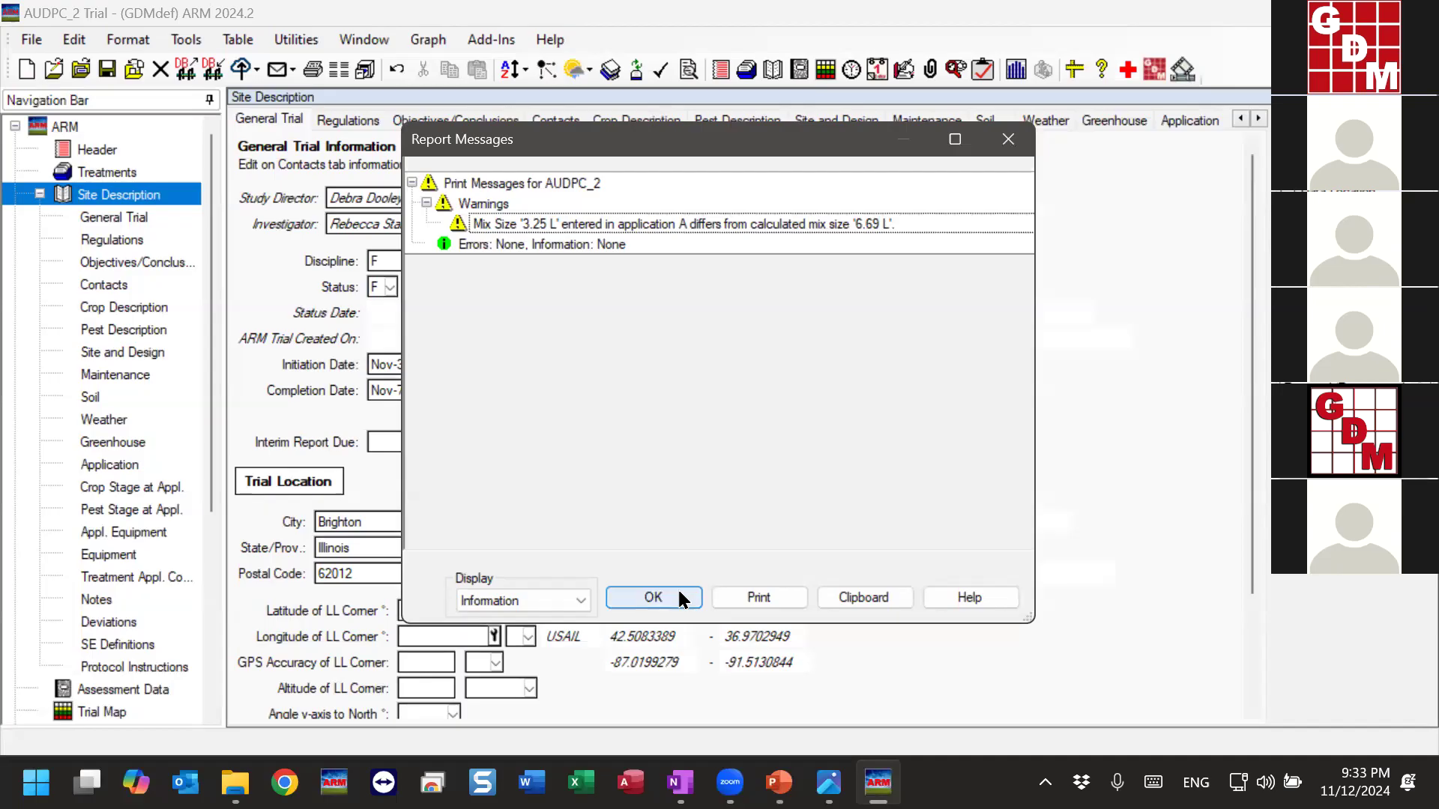
{"action": "left_click", "coordinate": [660, 597]}
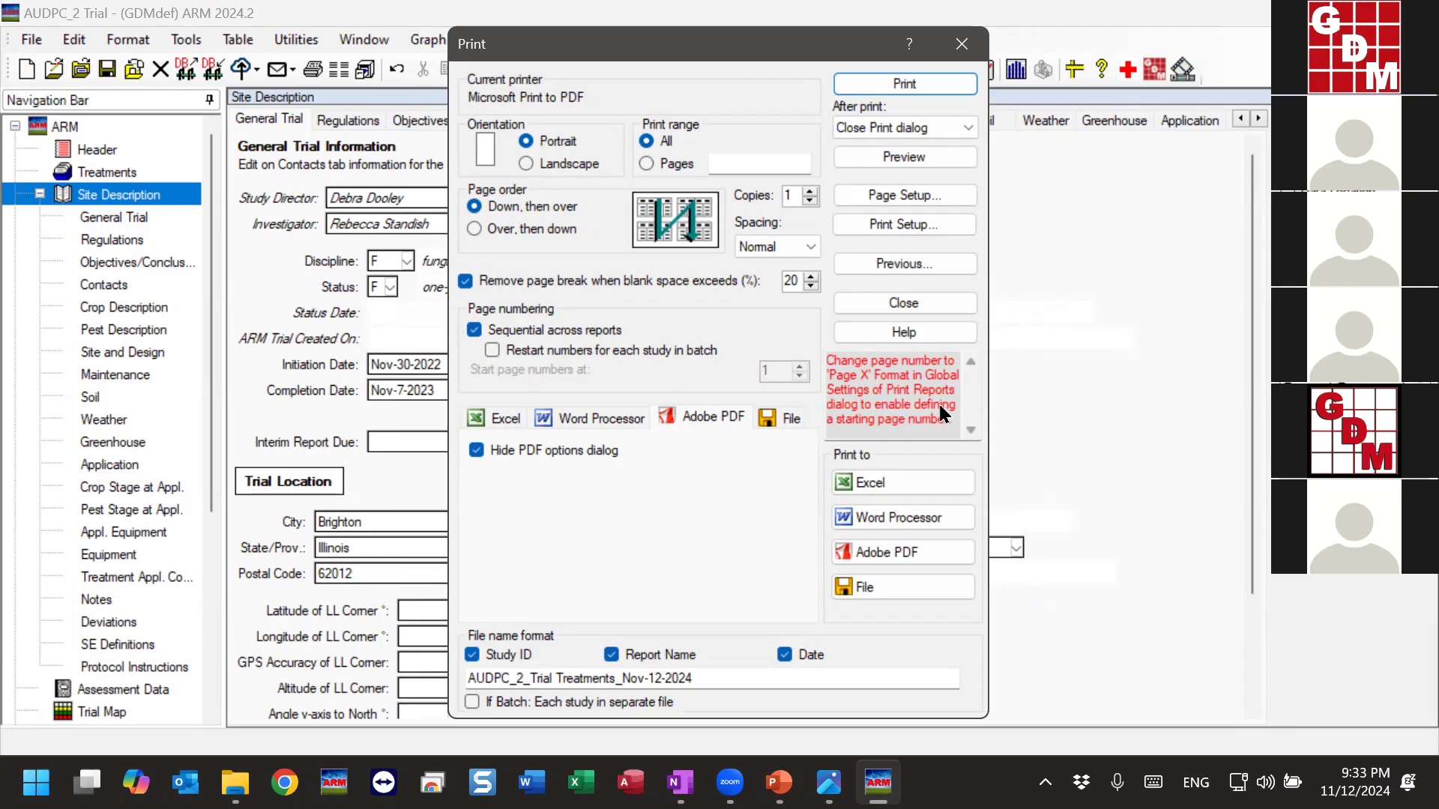
Open the print preview and examine the treatments, product quantities and general trial information on page 1.
{"action": "left_click", "coordinate": [864, 157]}
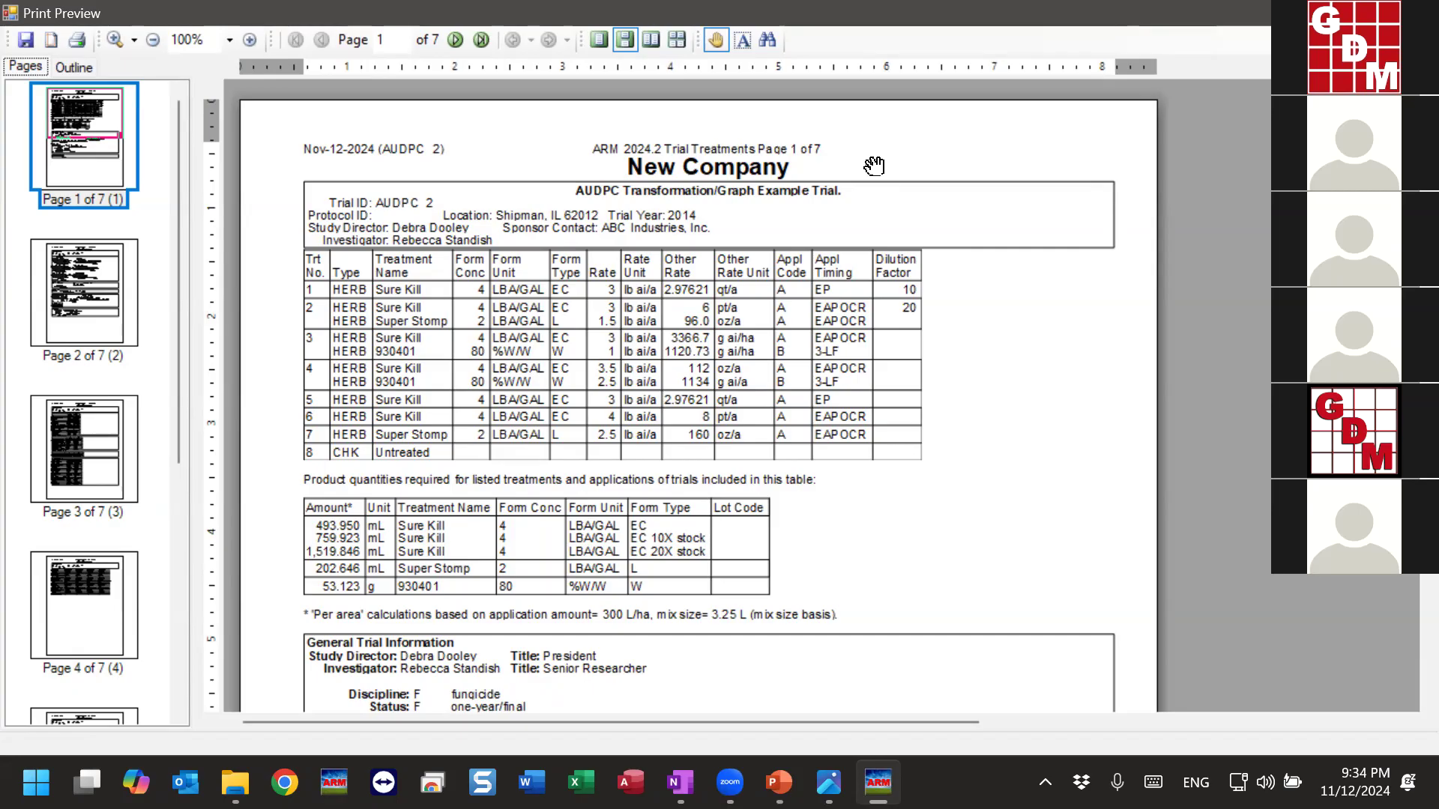
{"action": "scroll", "coordinate": [700, 372], "scroll_direction": "down", "scroll_amount": 3}
{"action": "scroll", "coordinate": [841, 424], "scroll_direction": "up", "scroll_amount": 2}
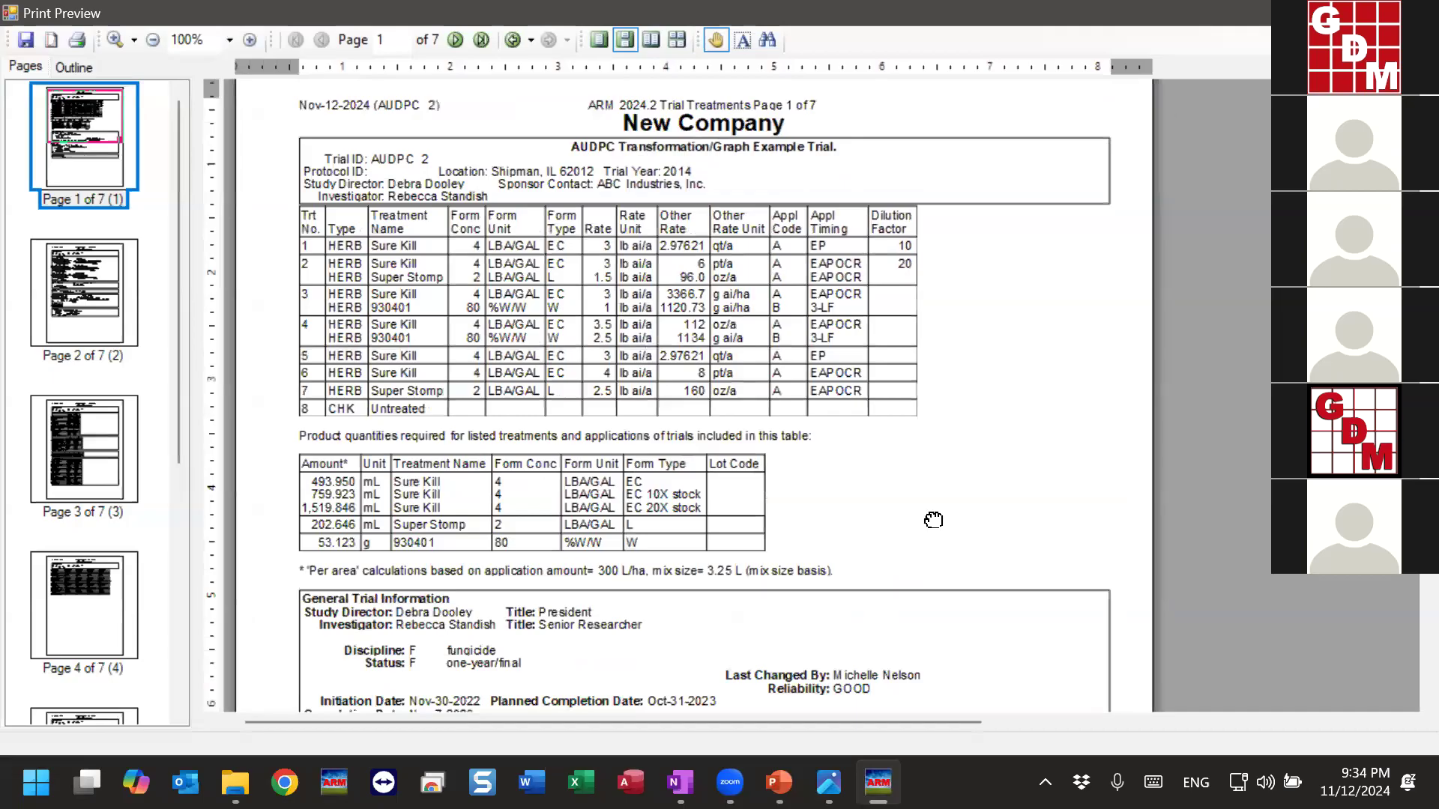
{"action": "scroll", "coordinate": [933, 520], "scroll_direction": "up", "scroll_amount": 2}
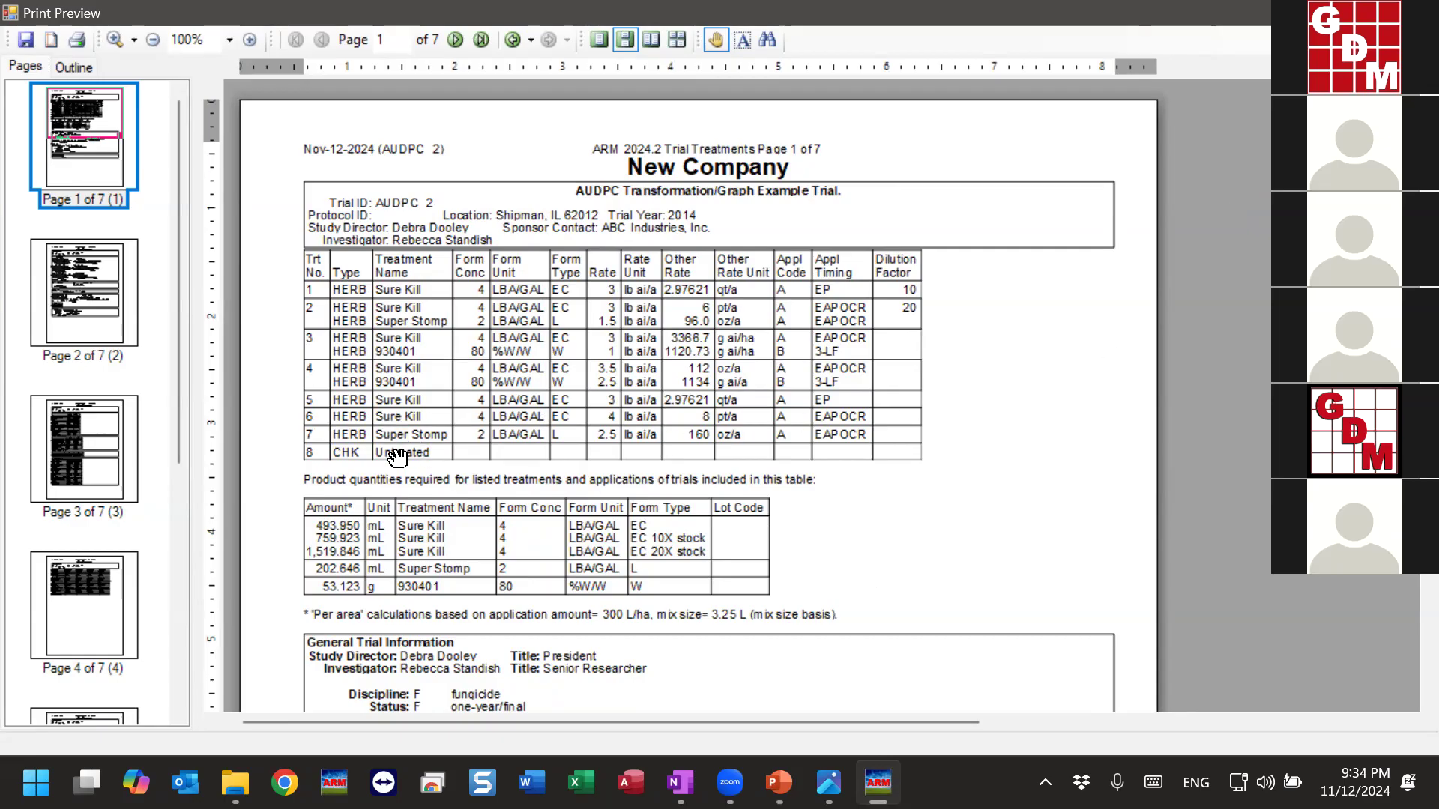
{"action": "scroll", "coordinate": [419, 419], "scroll_direction": "down", "scroll_amount": 3}
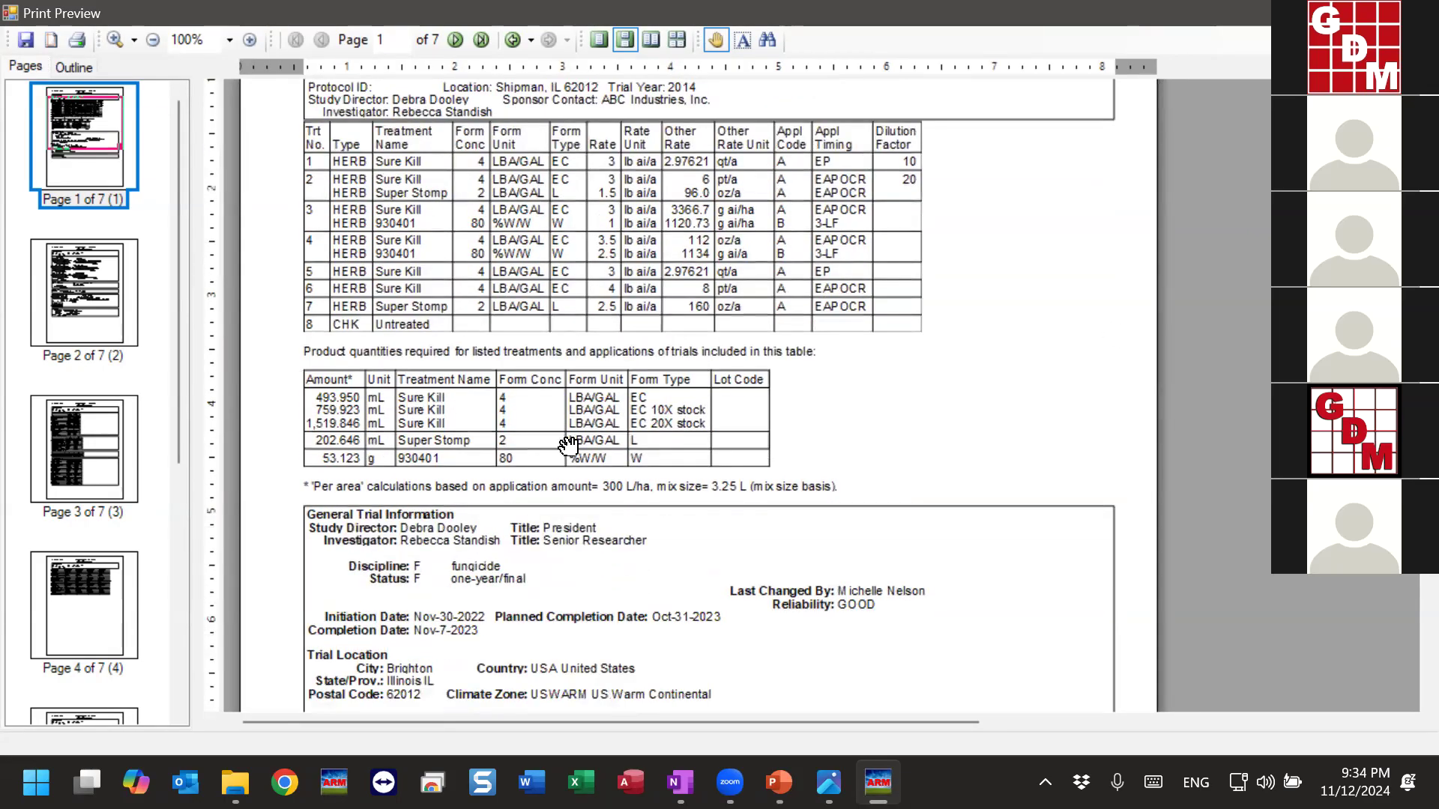
{"action": "left_click_drag", "start_coordinate": [562, 560], "coordinate": [578, 188]}
{"action": "scroll", "coordinate": [599, 469], "scroll_direction": "down", "scroll_amount": 4}
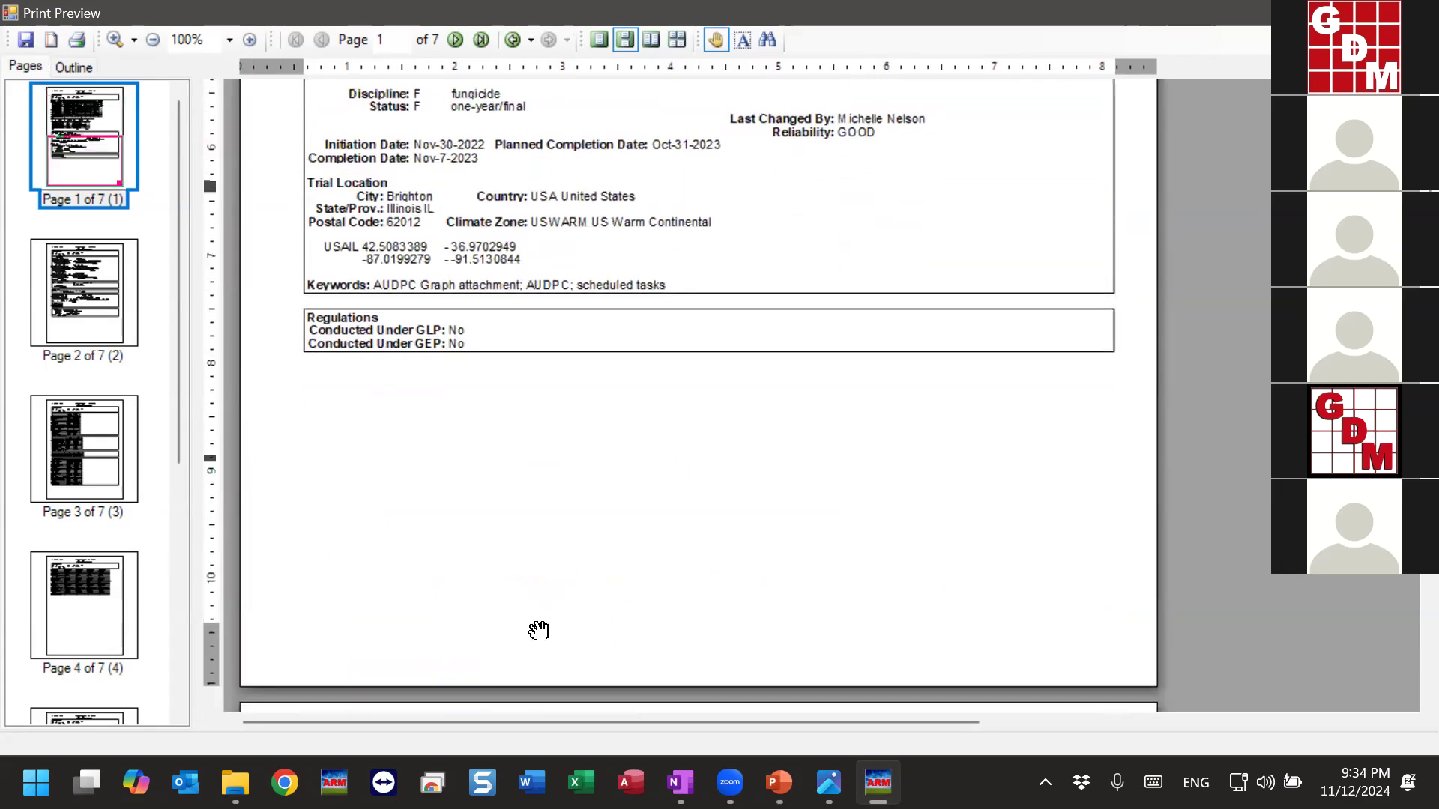
Read through the Site Description pages of the preview, covering contacts, crop, pest, design and application details.
{"action": "scroll", "coordinate": [588, 183], "scroll_direction": "down", "scroll_amount": 9}
{"action": "scroll", "coordinate": [654, 536], "scroll_direction": "down", "scroll_amount": 5}
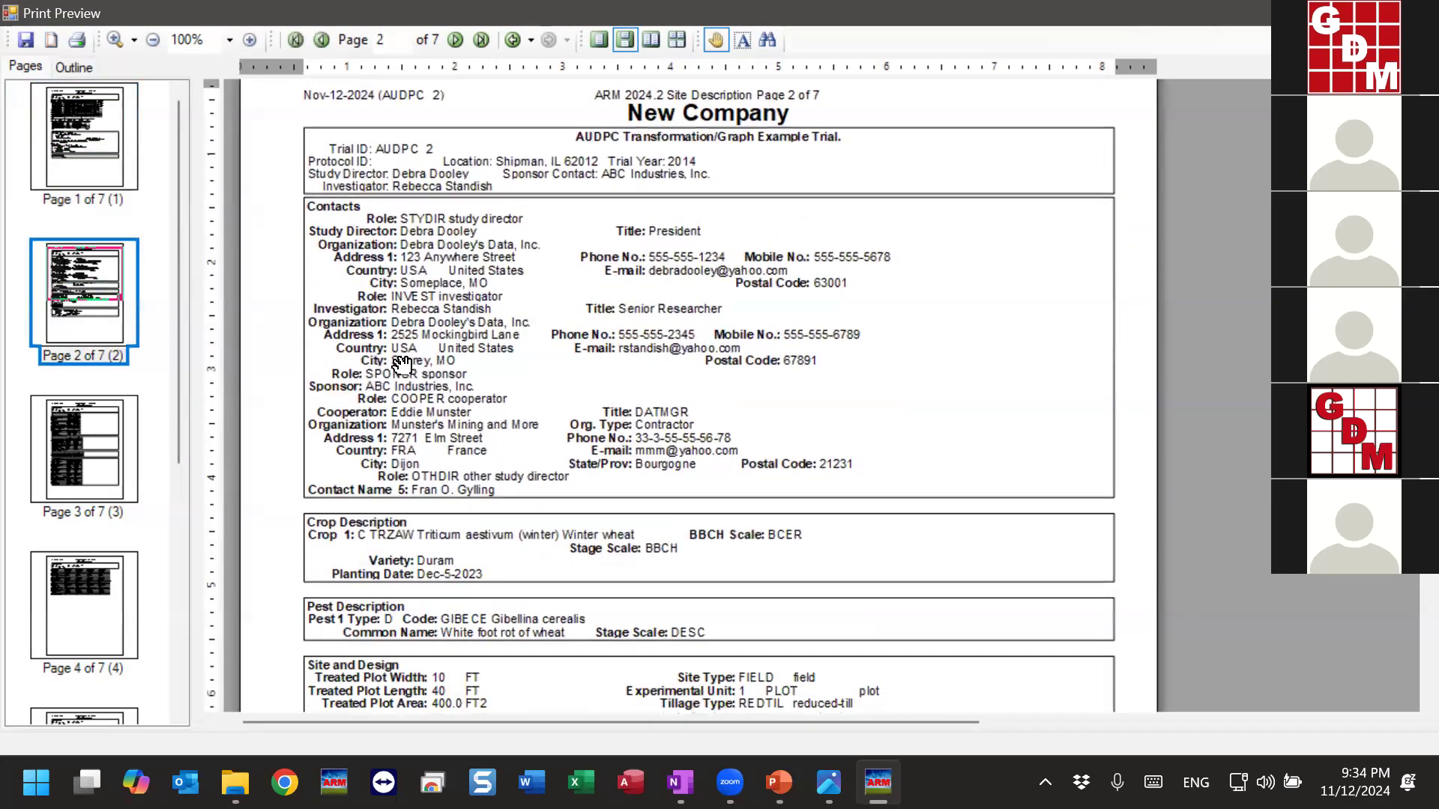
{"action": "scroll", "coordinate": [696, 525], "scroll_direction": "down", "scroll_amount": 1}
{"action": "scroll", "coordinate": [727, 454], "scroll_direction": "down", "scroll_amount": 20}
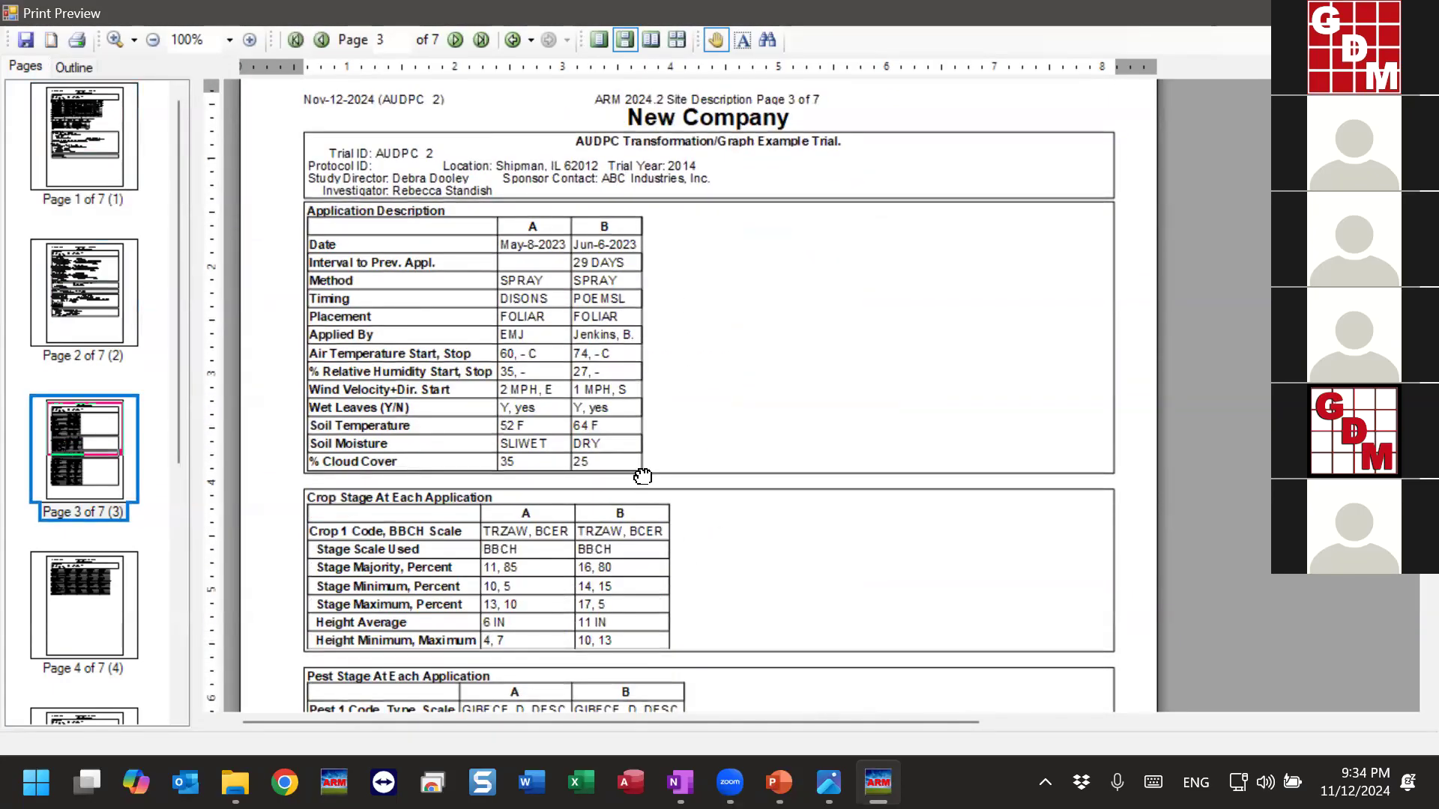
{"action": "scroll", "coordinate": [644, 494], "scroll_direction": "down", "scroll_amount": 12}
Examine the Status Report pages, including the assessment columns continued on the adjoining page.
{"action": "scroll", "coordinate": [716, 282], "scroll_direction": "down", "scroll_amount": 14}
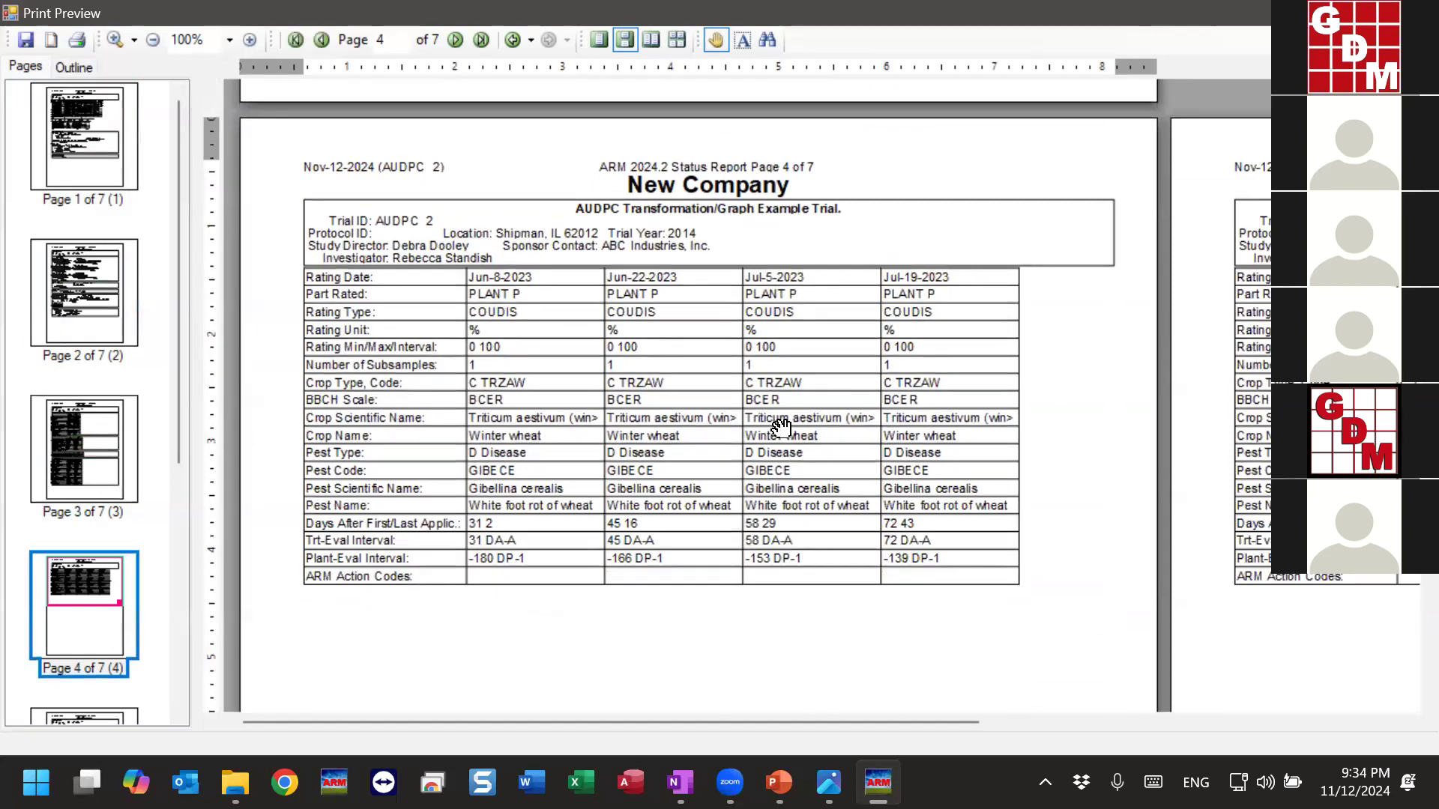
{"action": "left_click_drag", "start_coordinate": [941, 500], "coordinate": [540, 475]}
{"action": "left_click_drag", "start_coordinate": [1037, 437], "coordinate": [590, 434]}
{"action": "left_click_drag", "start_coordinate": [465, 533], "coordinate": [1044, 546]}
Examine the Spray/Seeding Plan pages with the product amounts per plot, calculation equations and required product quantities.
{"action": "scroll", "coordinate": [921, 309], "scroll_direction": "down", "scroll_amount": 10}
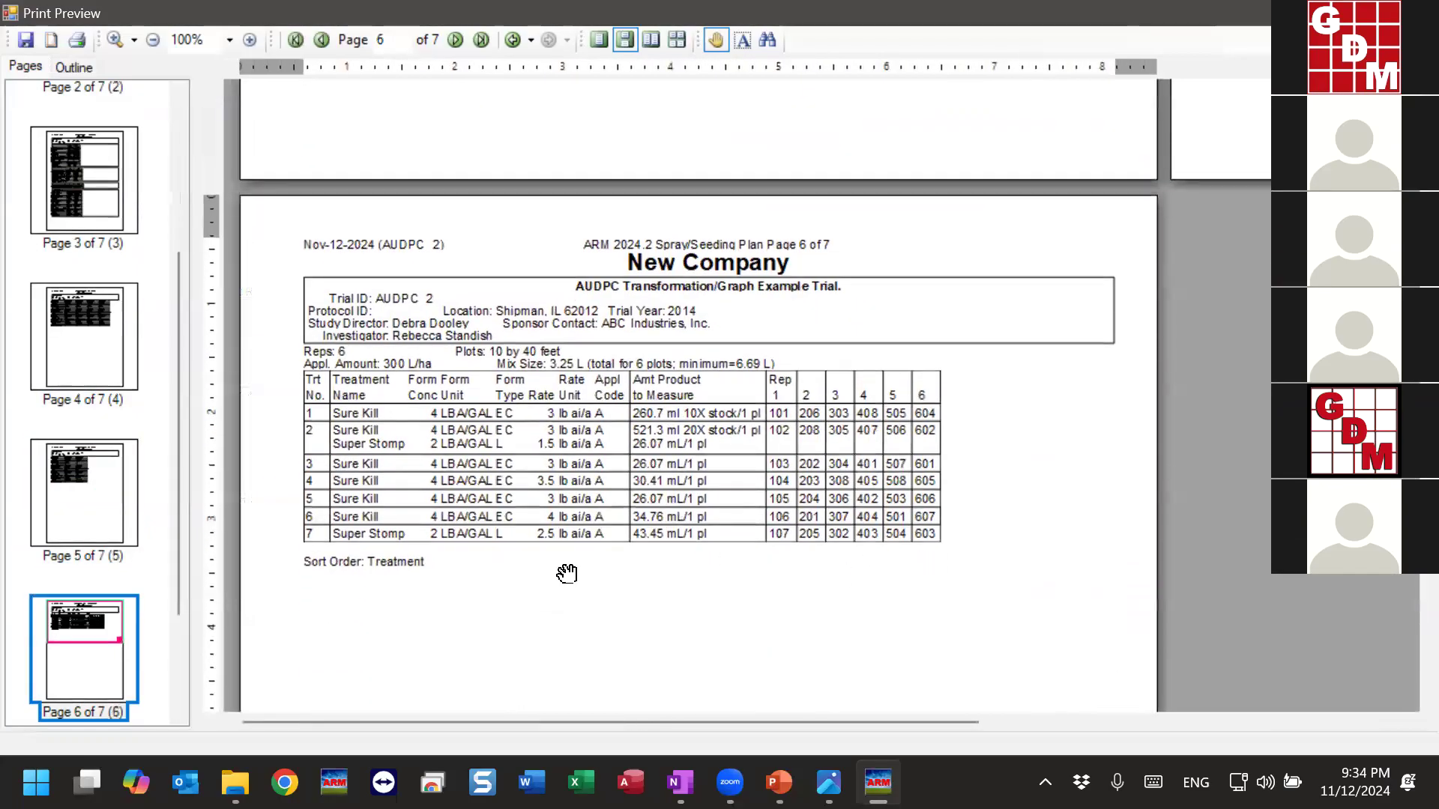
{"action": "scroll", "coordinate": [655, 558], "scroll_direction": "down", "scroll_amount": 5}
{"action": "scroll", "coordinate": [654, 558], "scroll_direction": "down", "scroll_amount": 10}
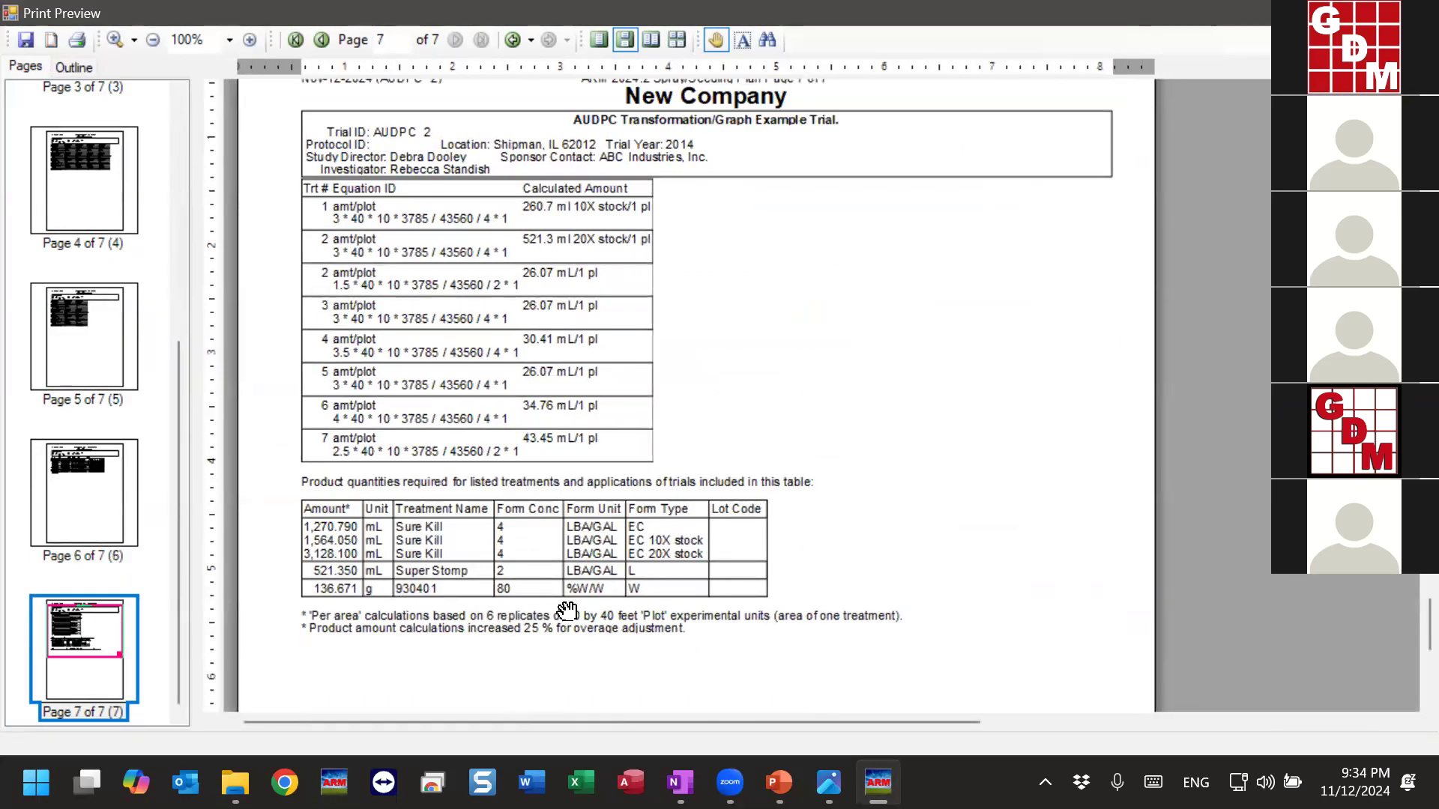
{"action": "scroll", "coordinate": [732, 263], "scroll_direction": "down", "scroll_amount": 6}
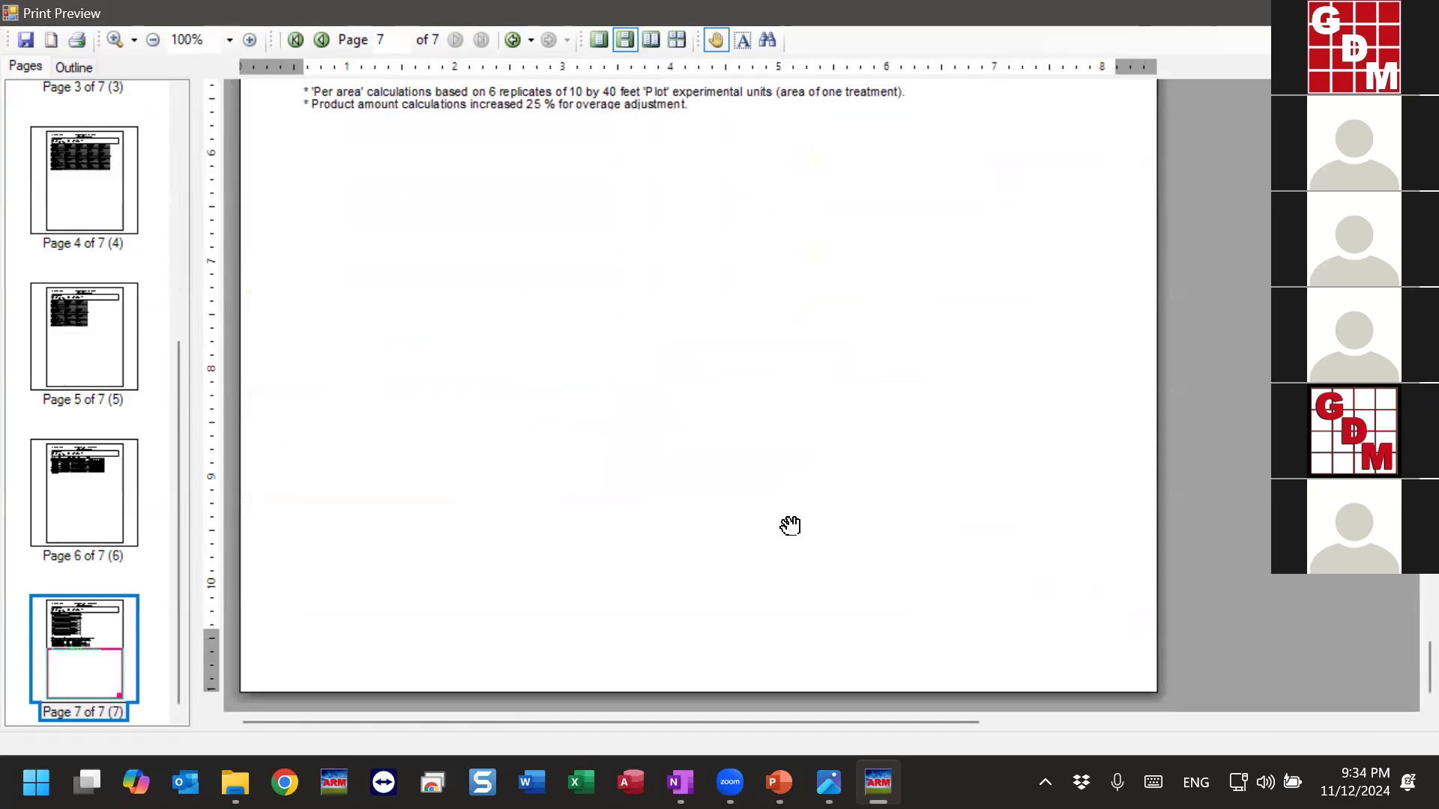
{"action": "scroll", "coordinate": [790, 517], "scroll_direction": "up", "scroll_amount": 10}
{"action": "scroll", "coordinate": [791, 503], "scroll_direction": "up", "scroll_amount": 1}
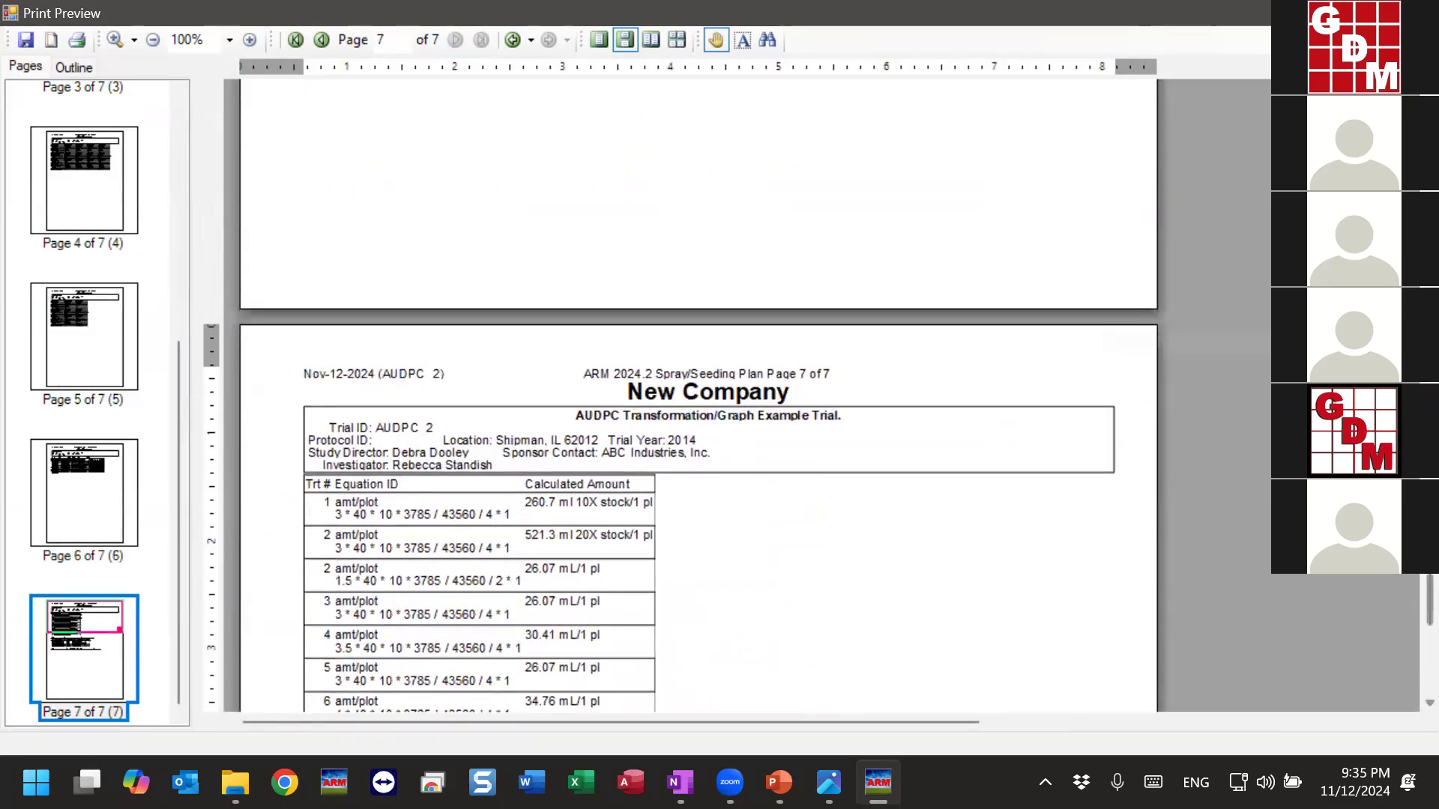
Return to the first preview page, close the preview, and go back to the report setup with Trial Treatments selected in the set.
{"action": "left_click_drag", "start_coordinate": [1430, 605], "coordinate": [1430, 113]}
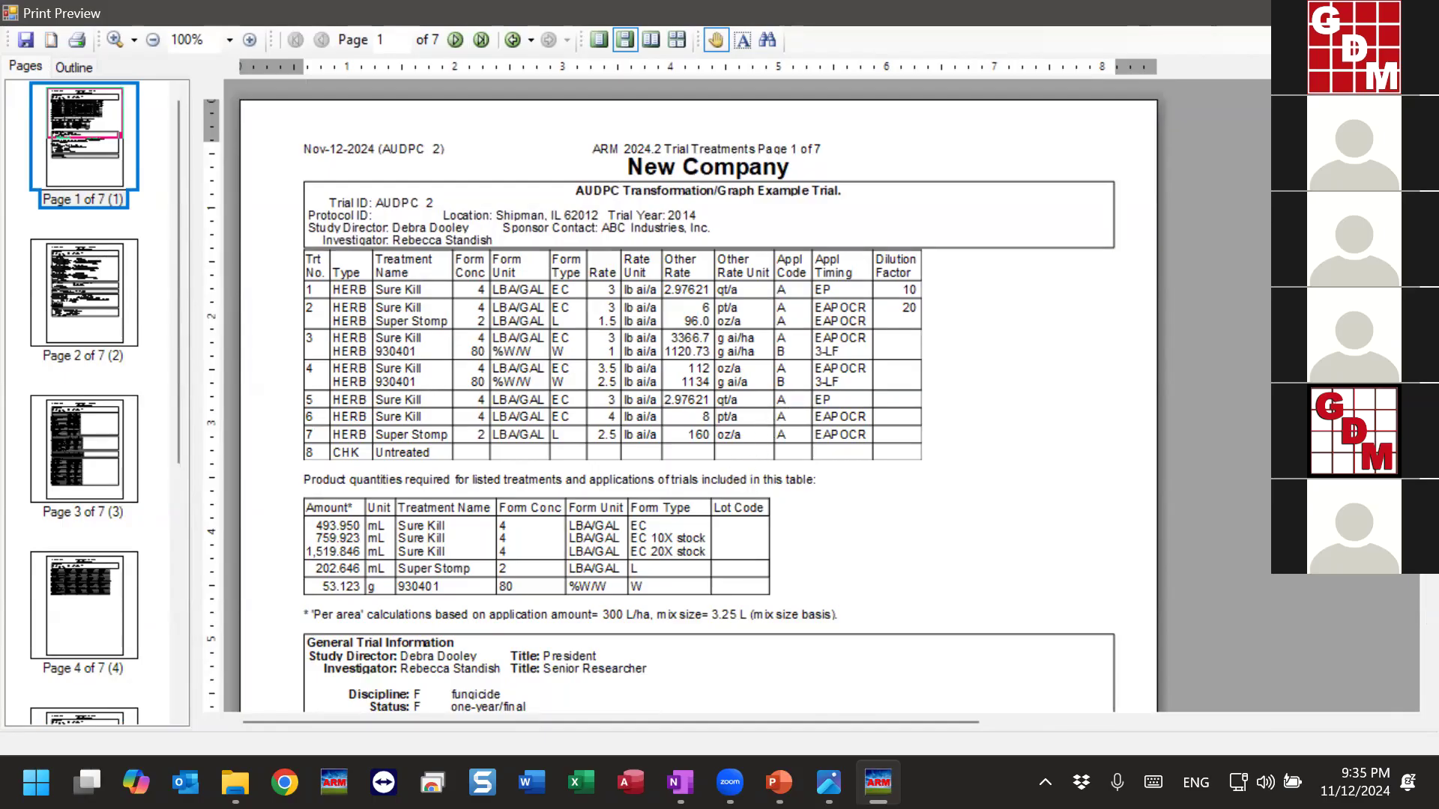
{"action": "left_click", "coordinate": [1418, 13]}
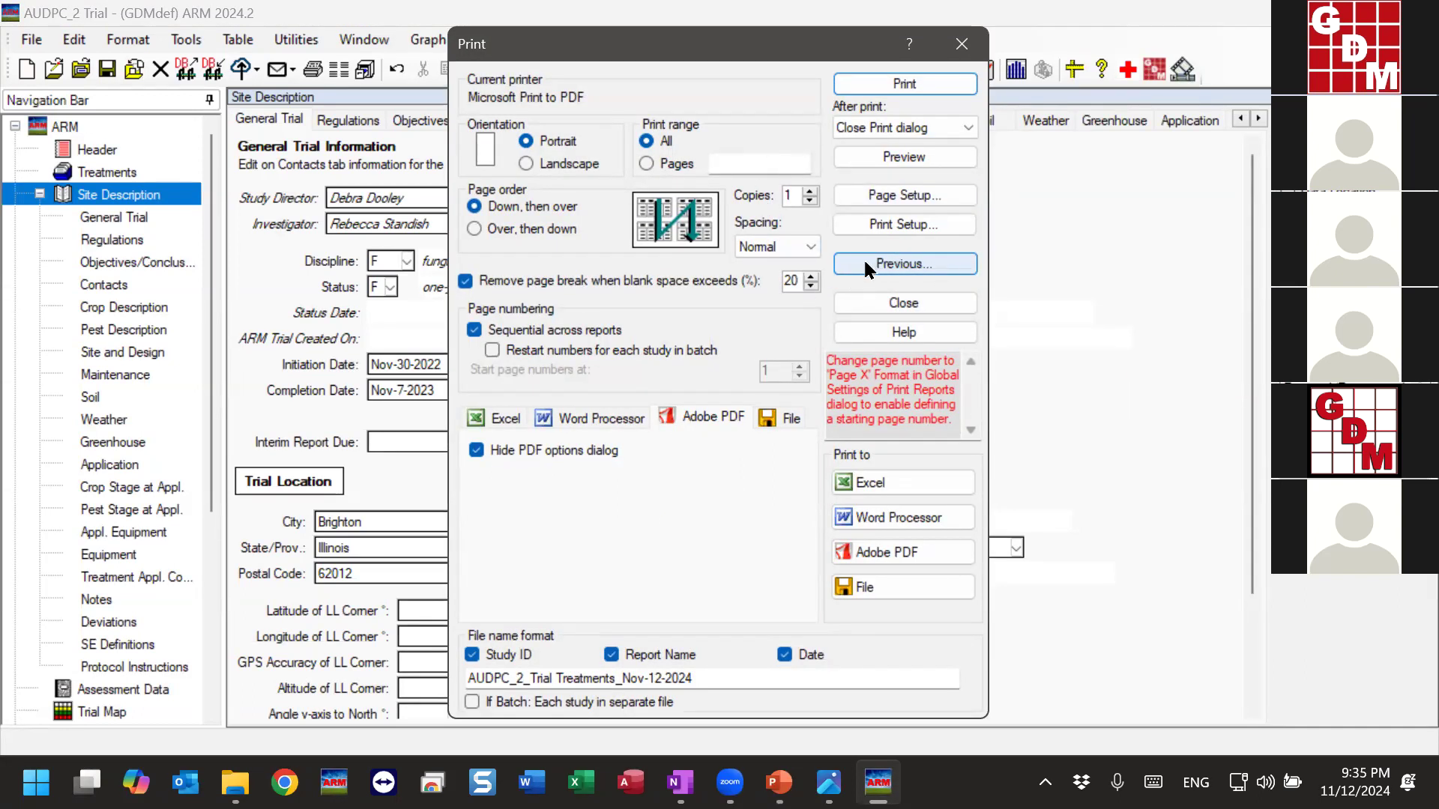
{"action": "left_click", "coordinate": [926, 265]}
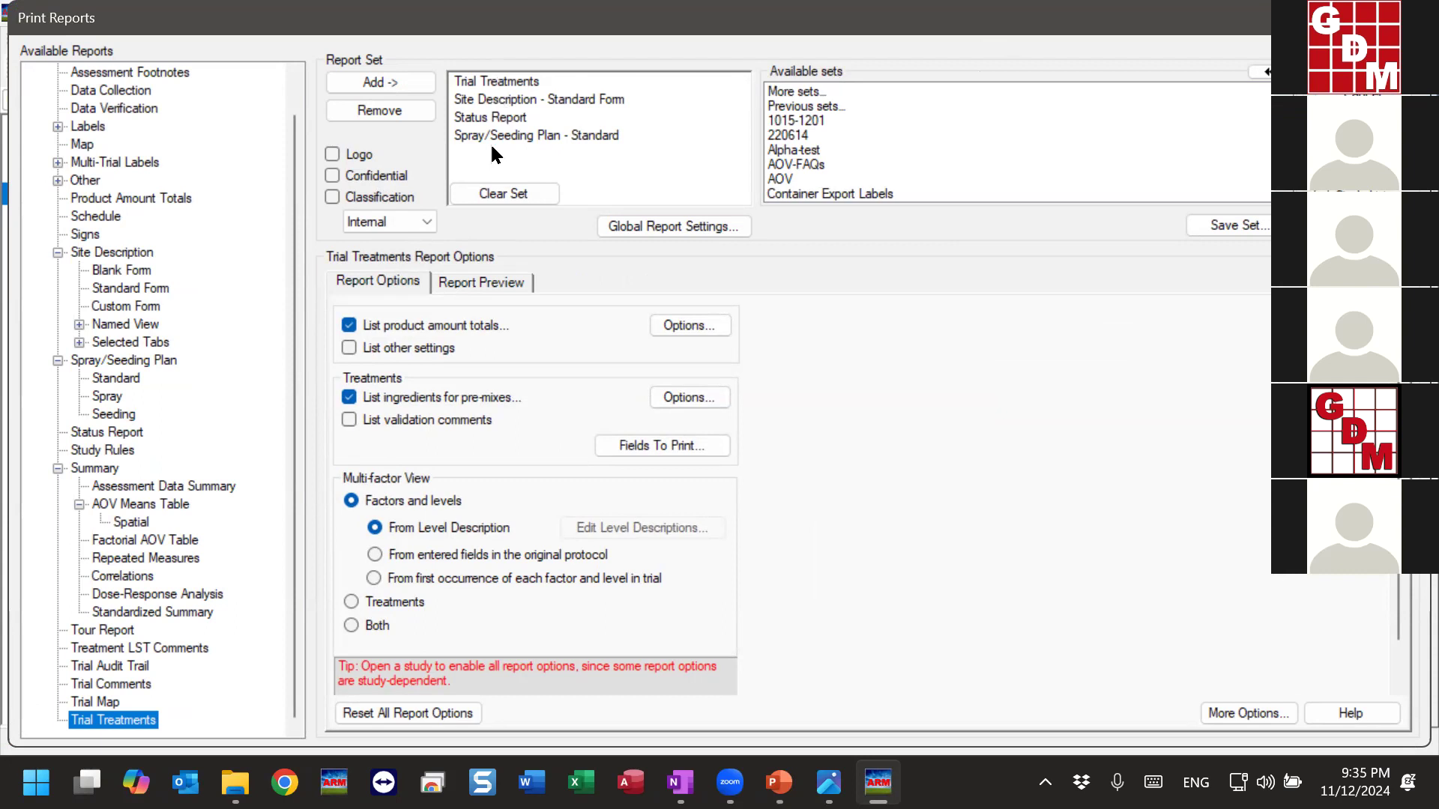
{"action": "left_click", "coordinate": [493, 83]}
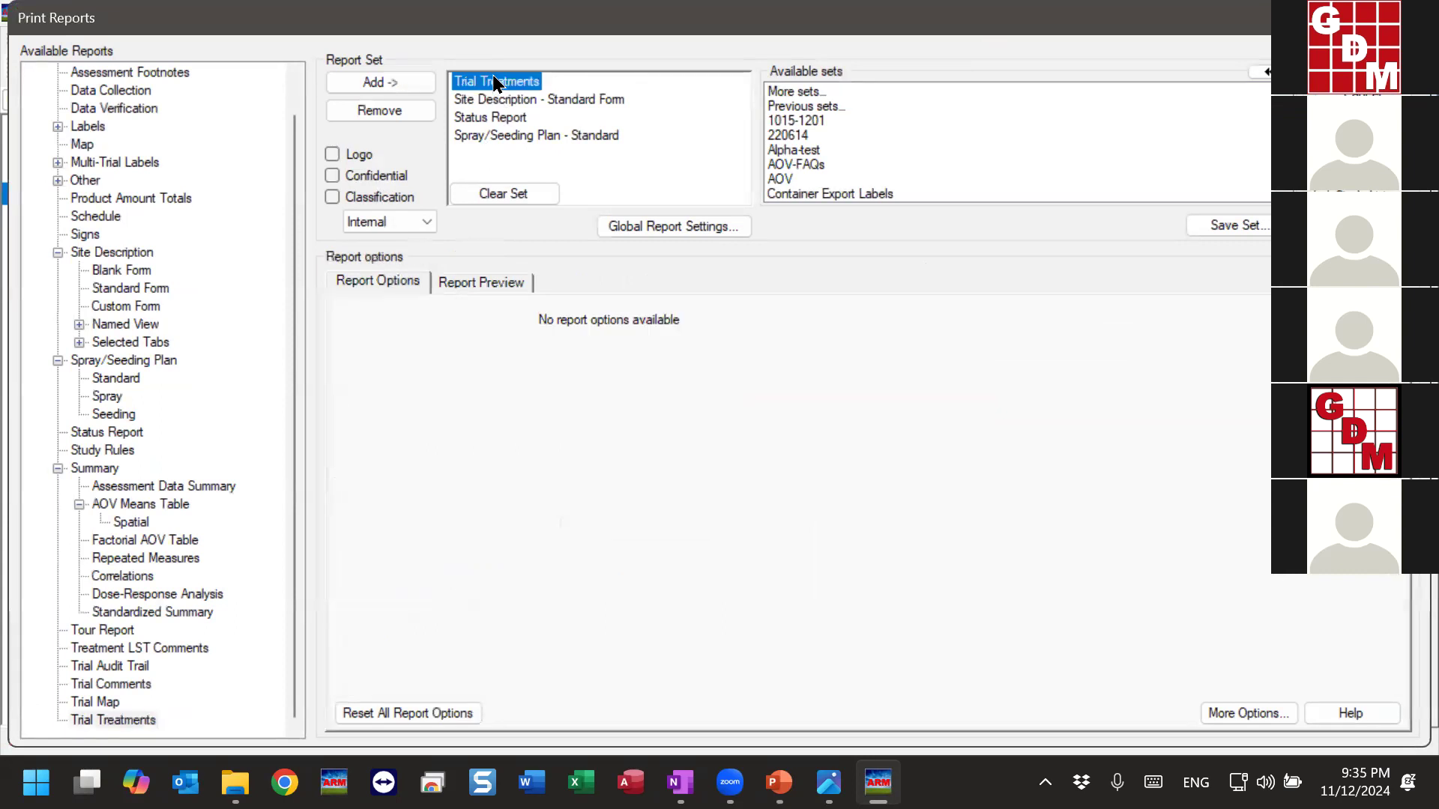
Review the Site Description and Spray/Seeding Plan entries in the report set, start saving the set, and check the full path of its destination folder.
{"action": "left_click", "coordinate": [489, 100]}
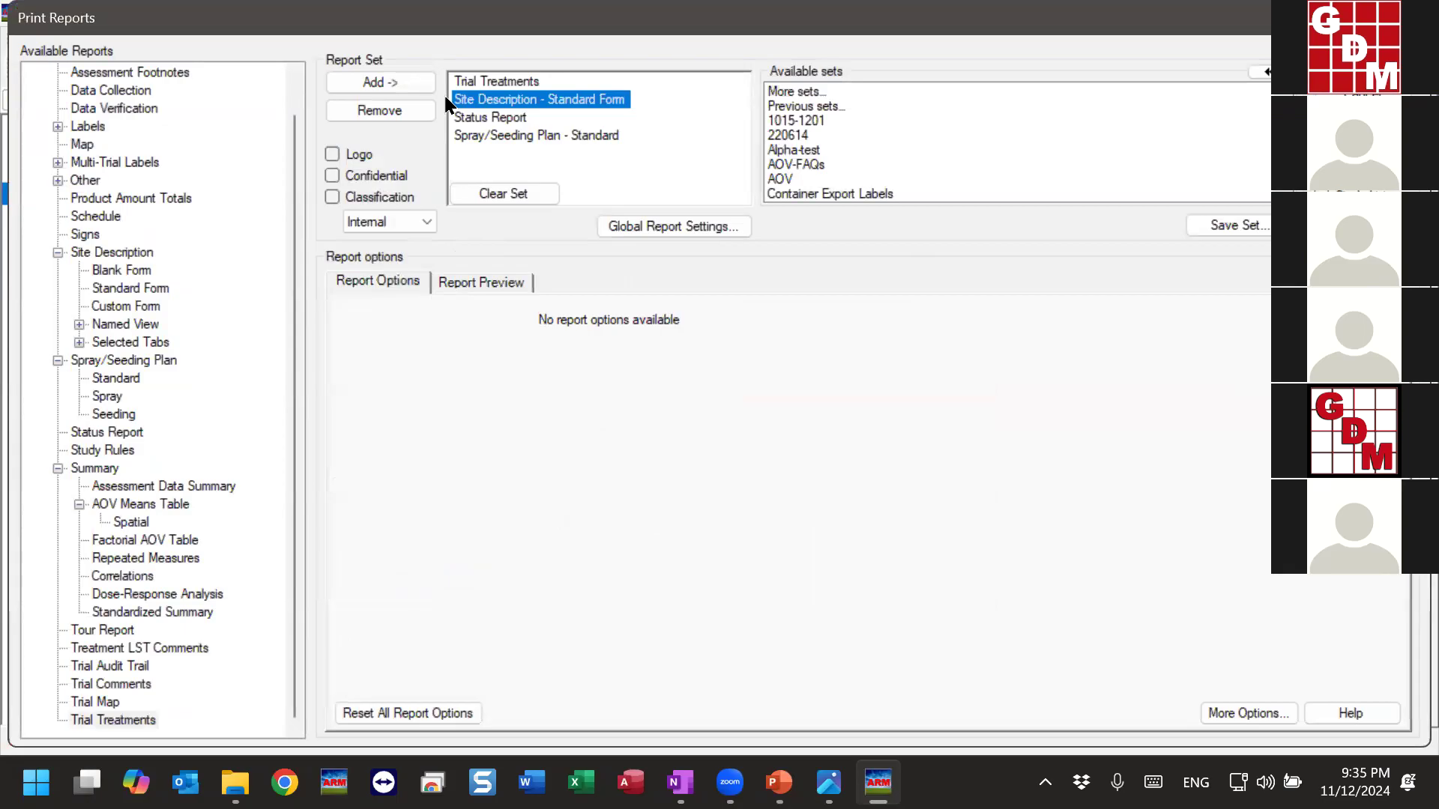
{"action": "left_click", "coordinate": [482, 137]}
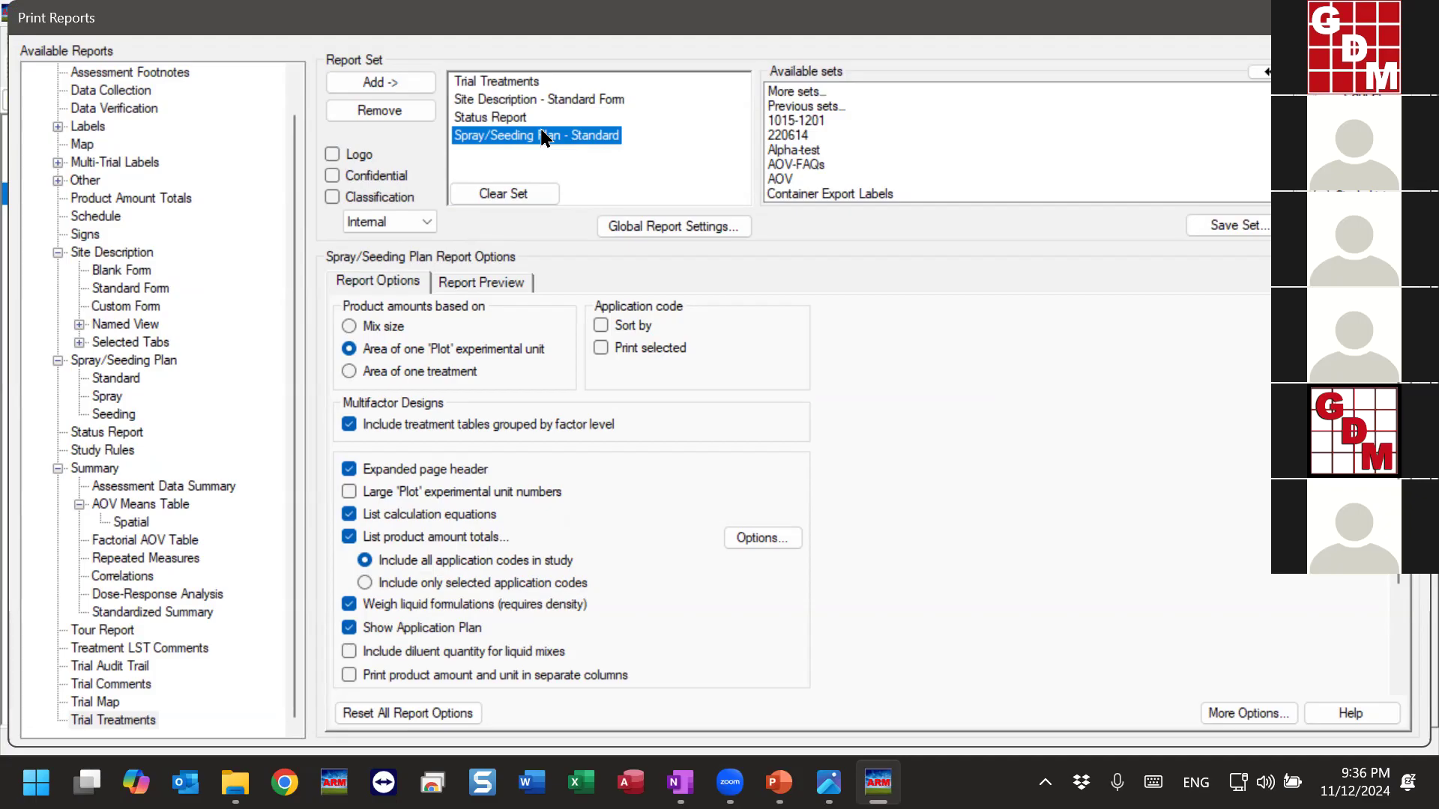
{"action": "left_click", "coordinate": [1266, 229]}
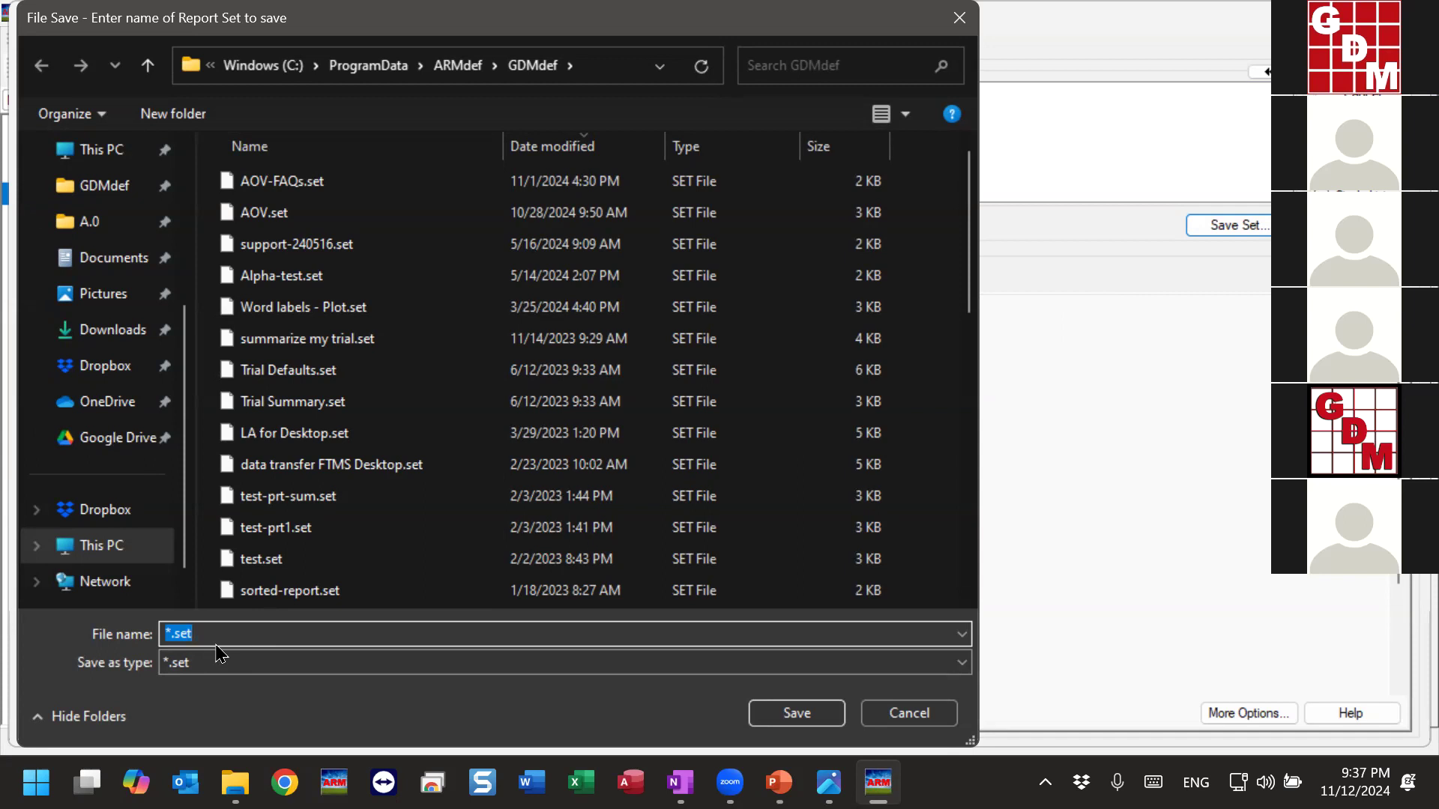
{"action": "left_click", "coordinate": [589, 63]}
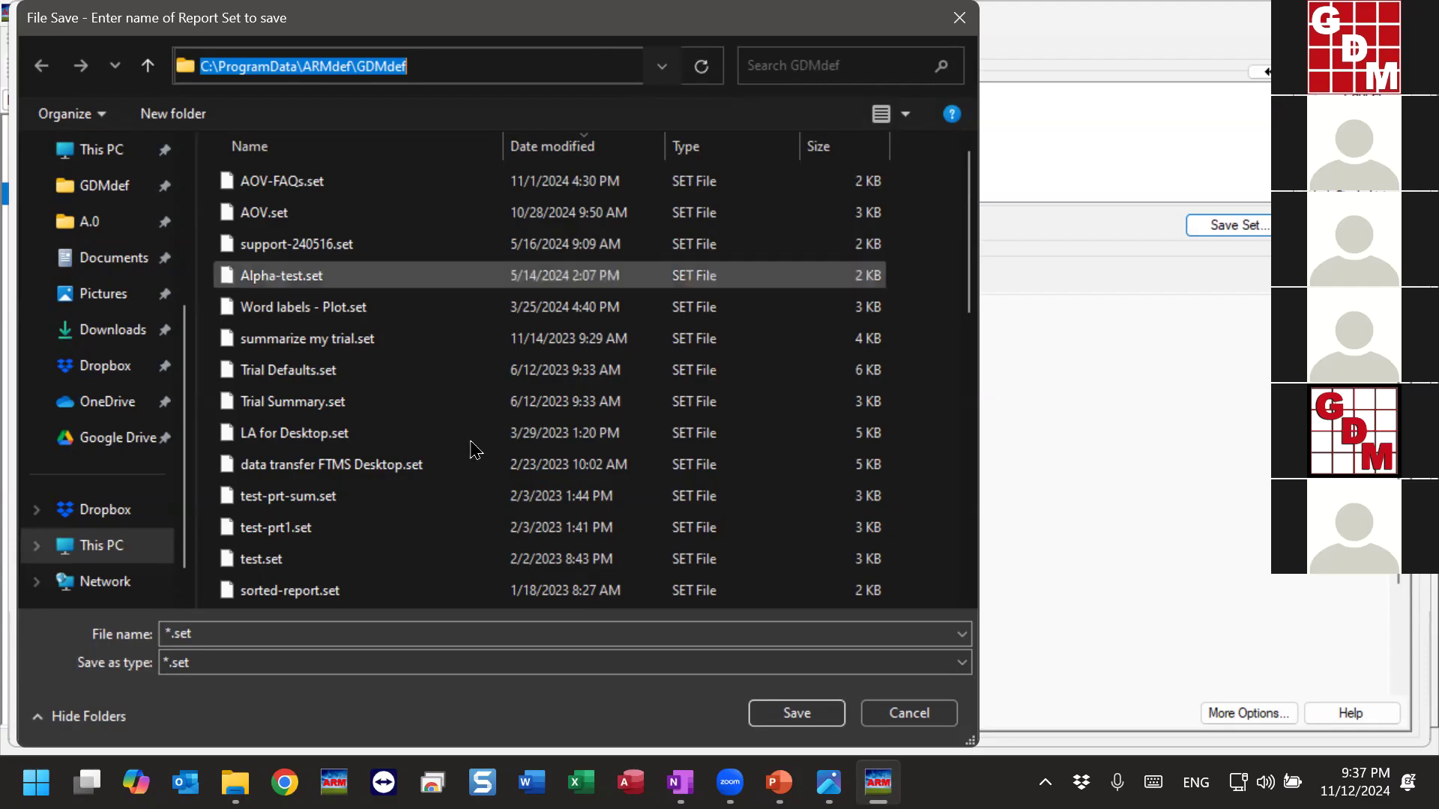
{"action": "left_click", "coordinate": [253, 634]}
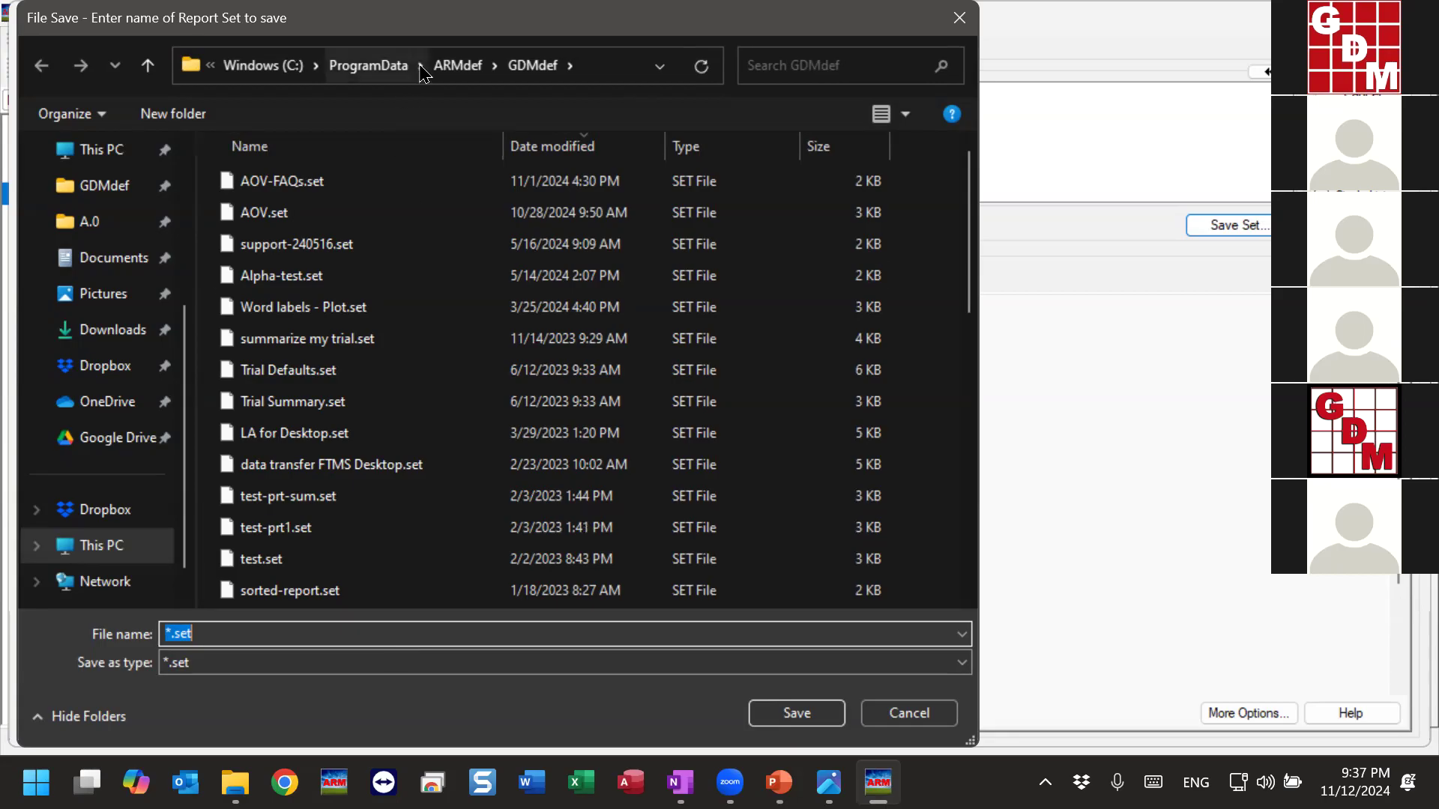
{"action": "left_click_drag", "start_coordinate": [451, 42], "coordinate": [570, 241]}
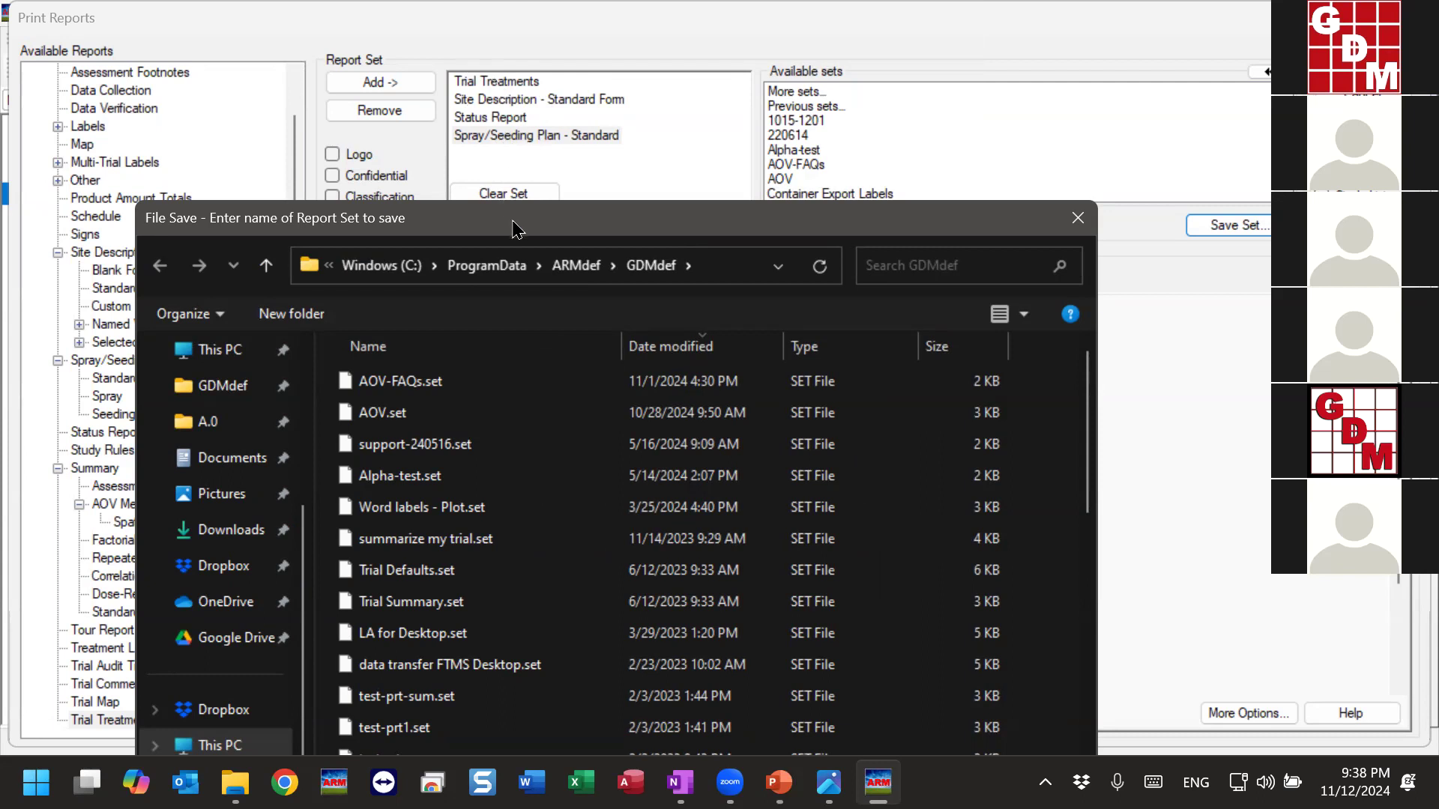
{"action": "left_click_drag", "start_coordinate": [514, 223], "coordinate": [485, 23]}
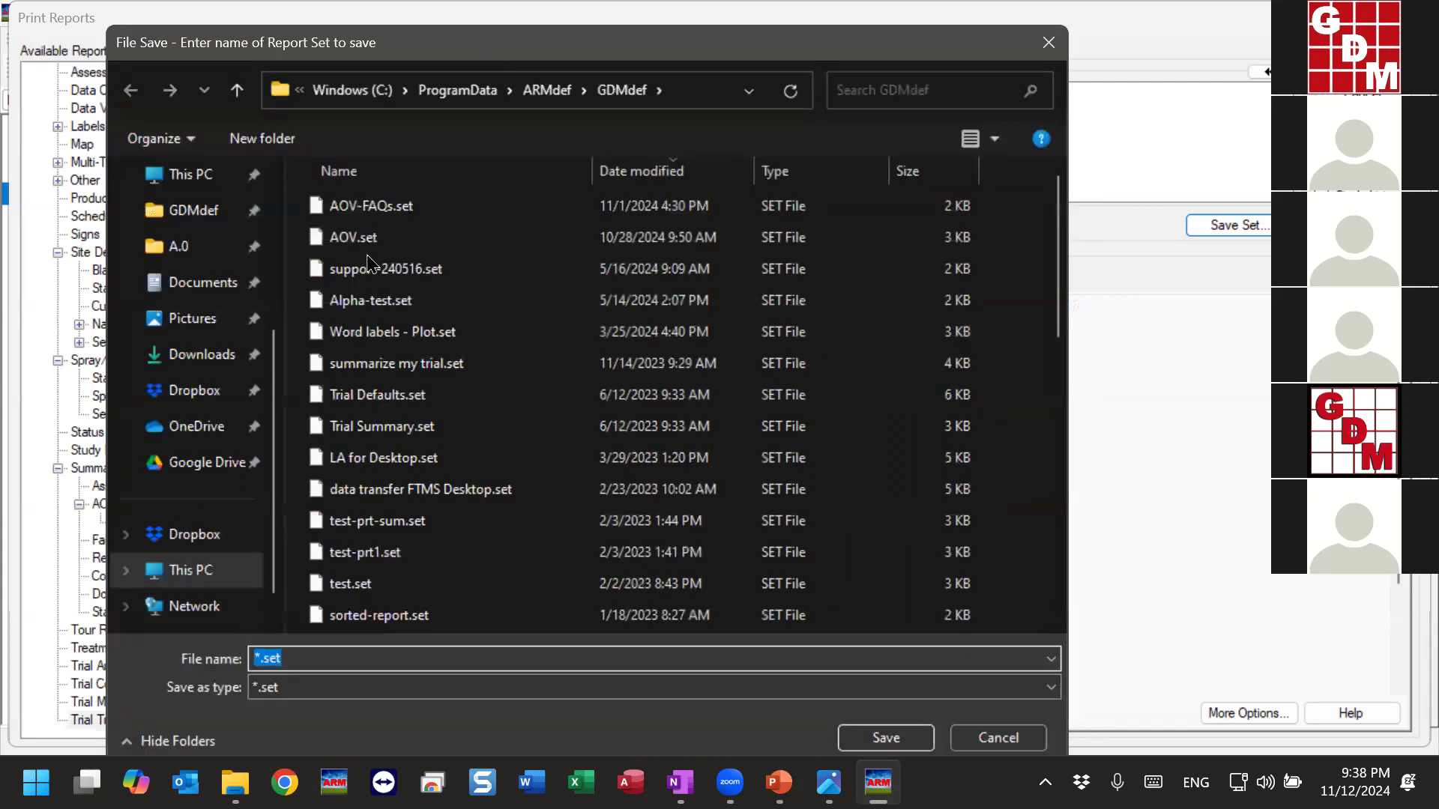
Save the report set as "mid-season form" in the GDMdef folder.
{"action": "type", "text": "mid"}
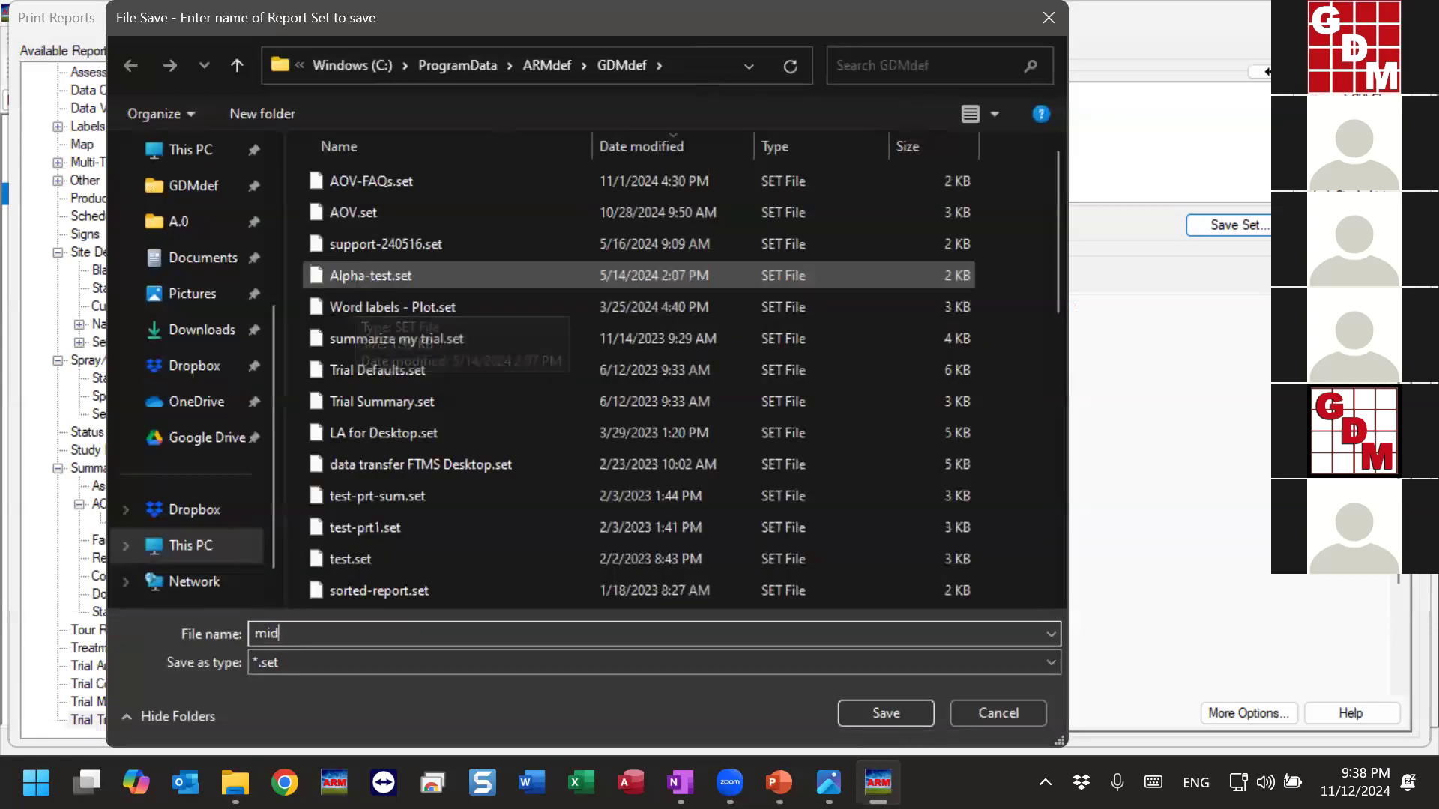
{"action": "type", "text": "-season form"}
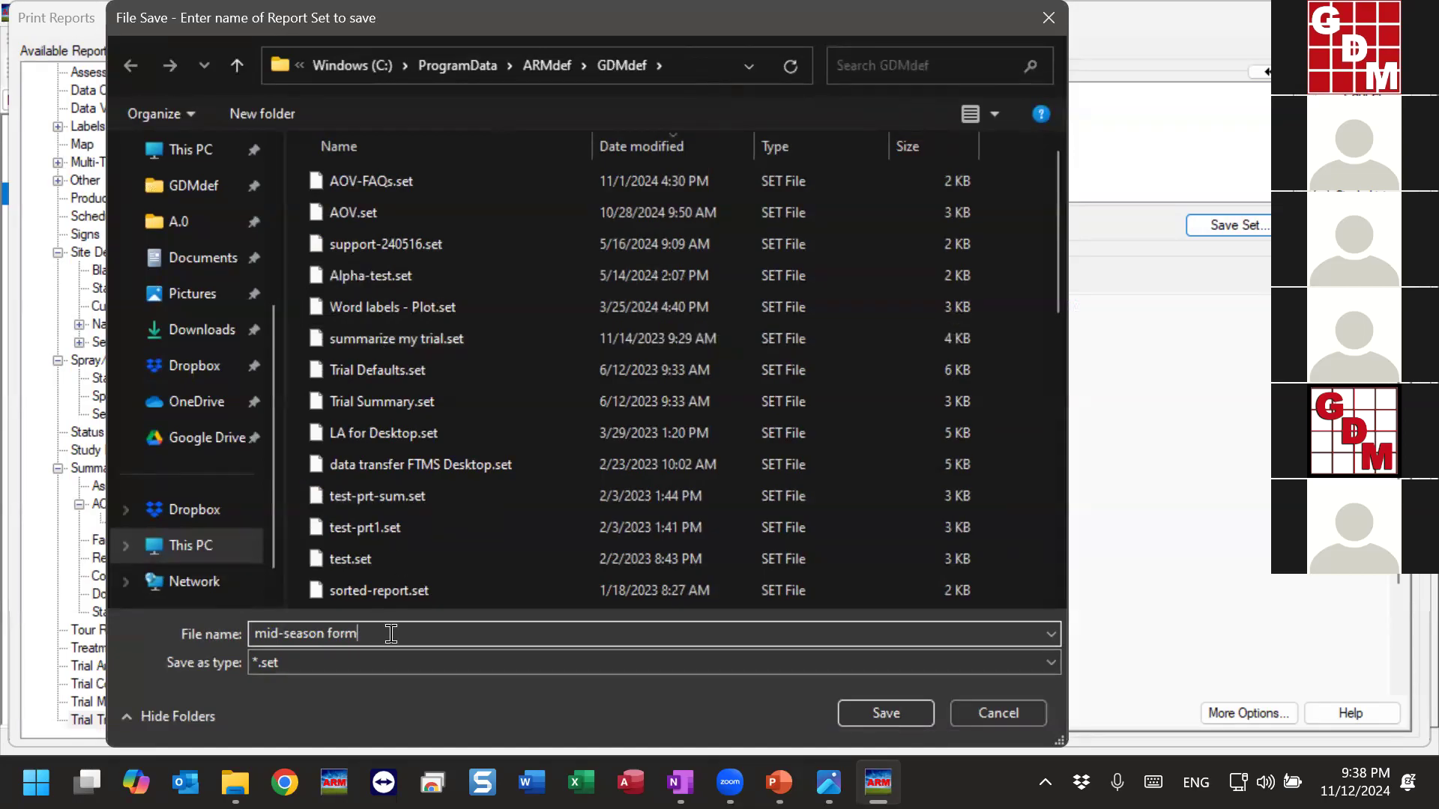
{"action": "left_click_drag", "start_coordinate": [389, 633], "coordinate": [99, 633]}
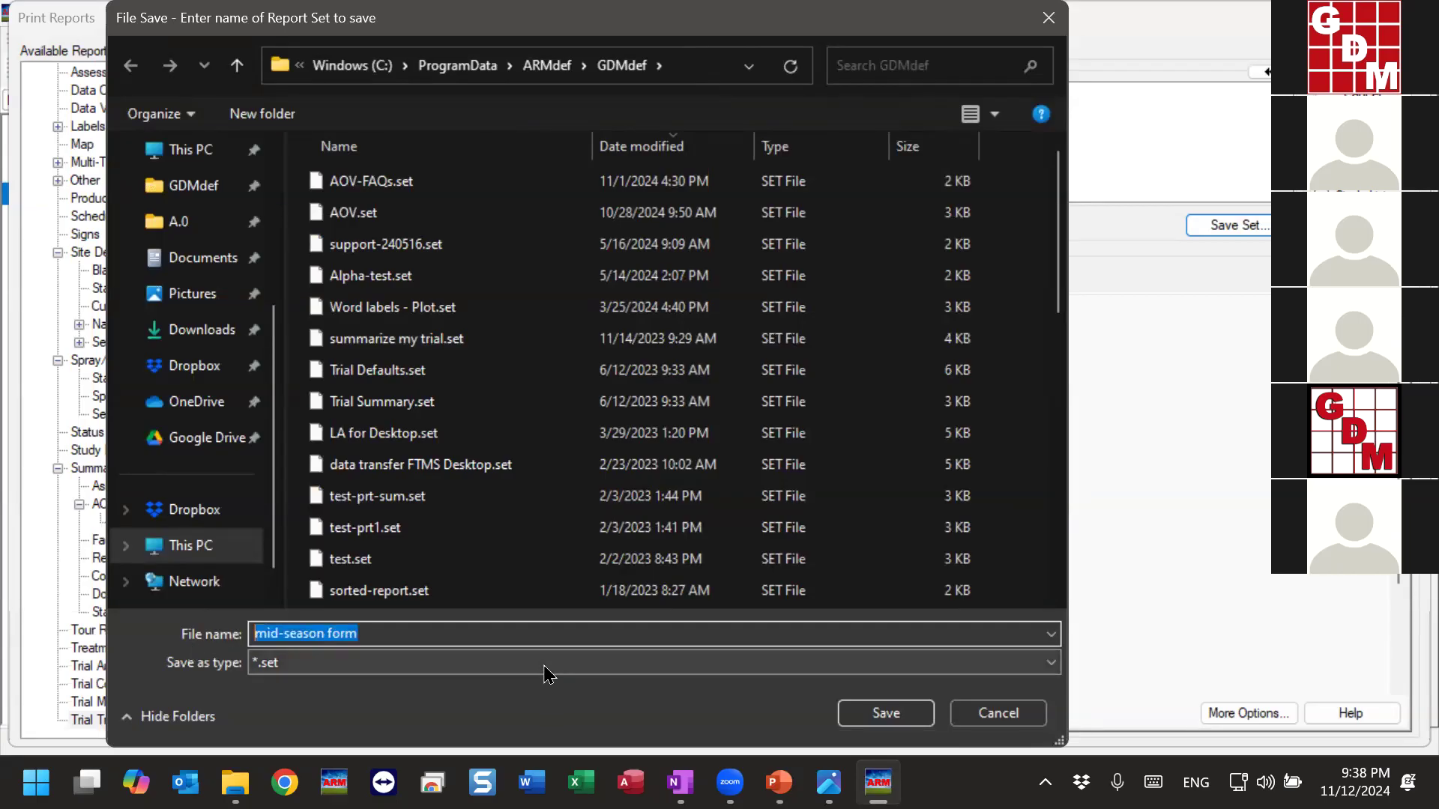
{"action": "left_click", "coordinate": [568, 635]}
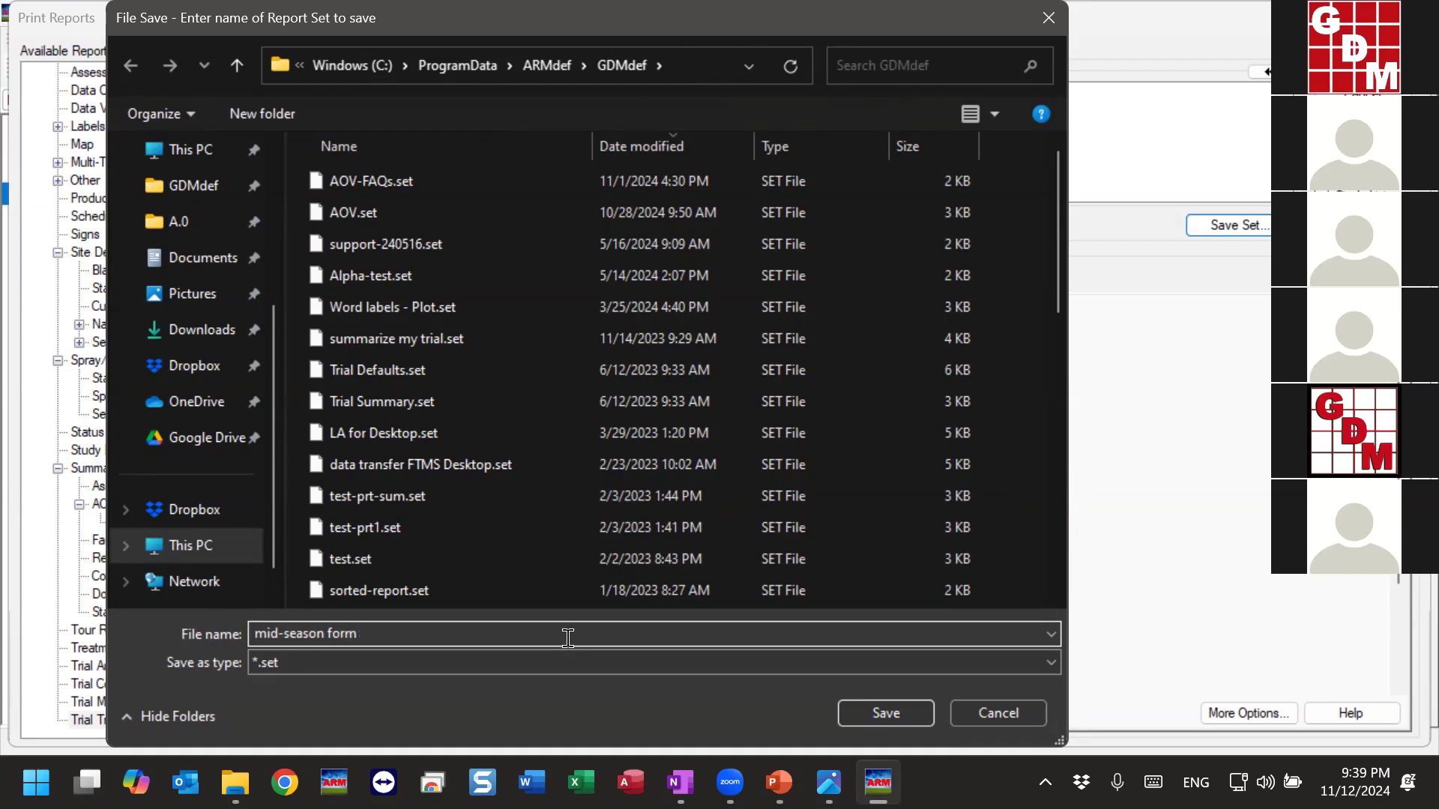
{"action": "left_click", "coordinate": [885, 712]}
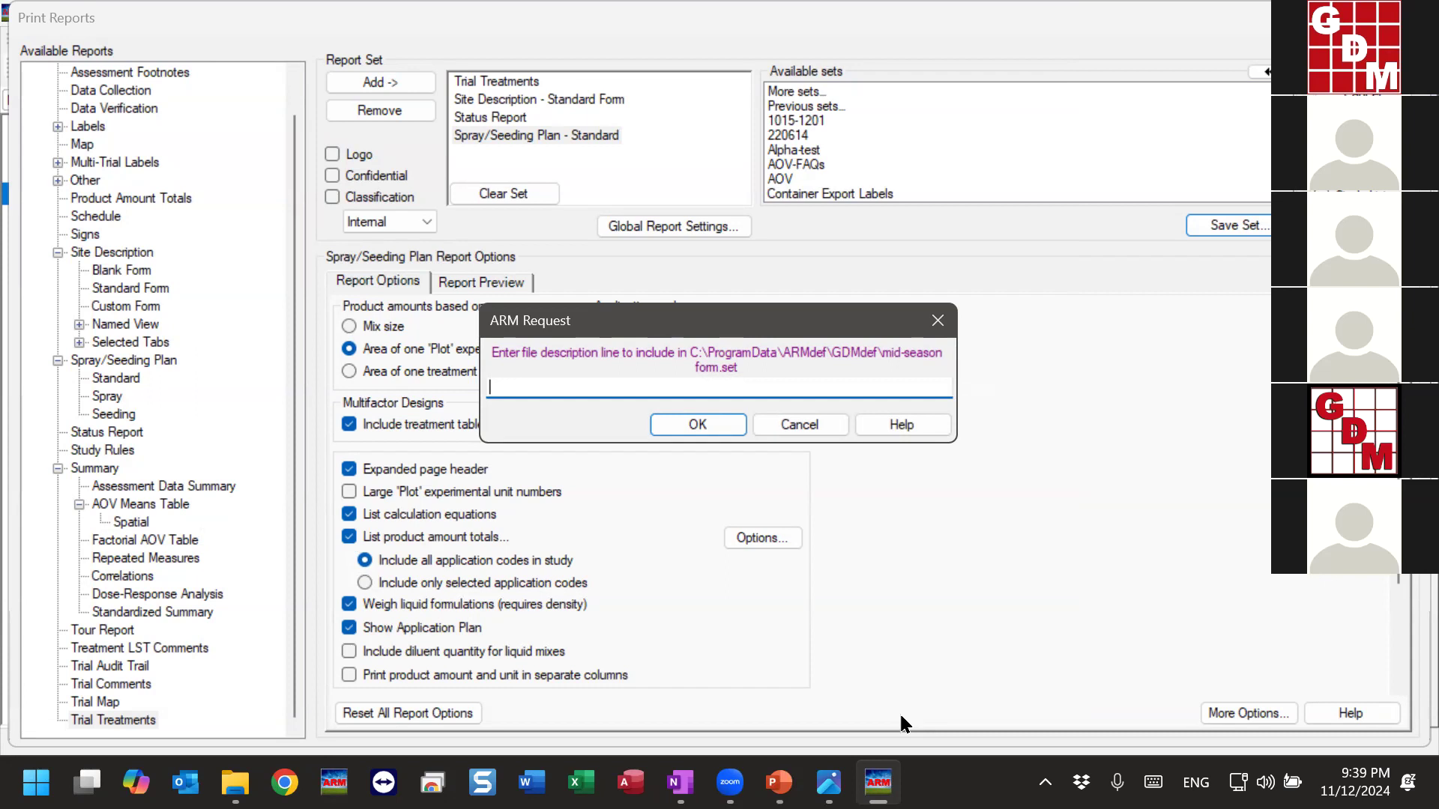
Give the set file the description "a whole sentence describes what you want to do with this report" and finish saving.
{"action": "left_click_drag", "start_coordinate": [671, 320], "coordinate": [677, 289]}
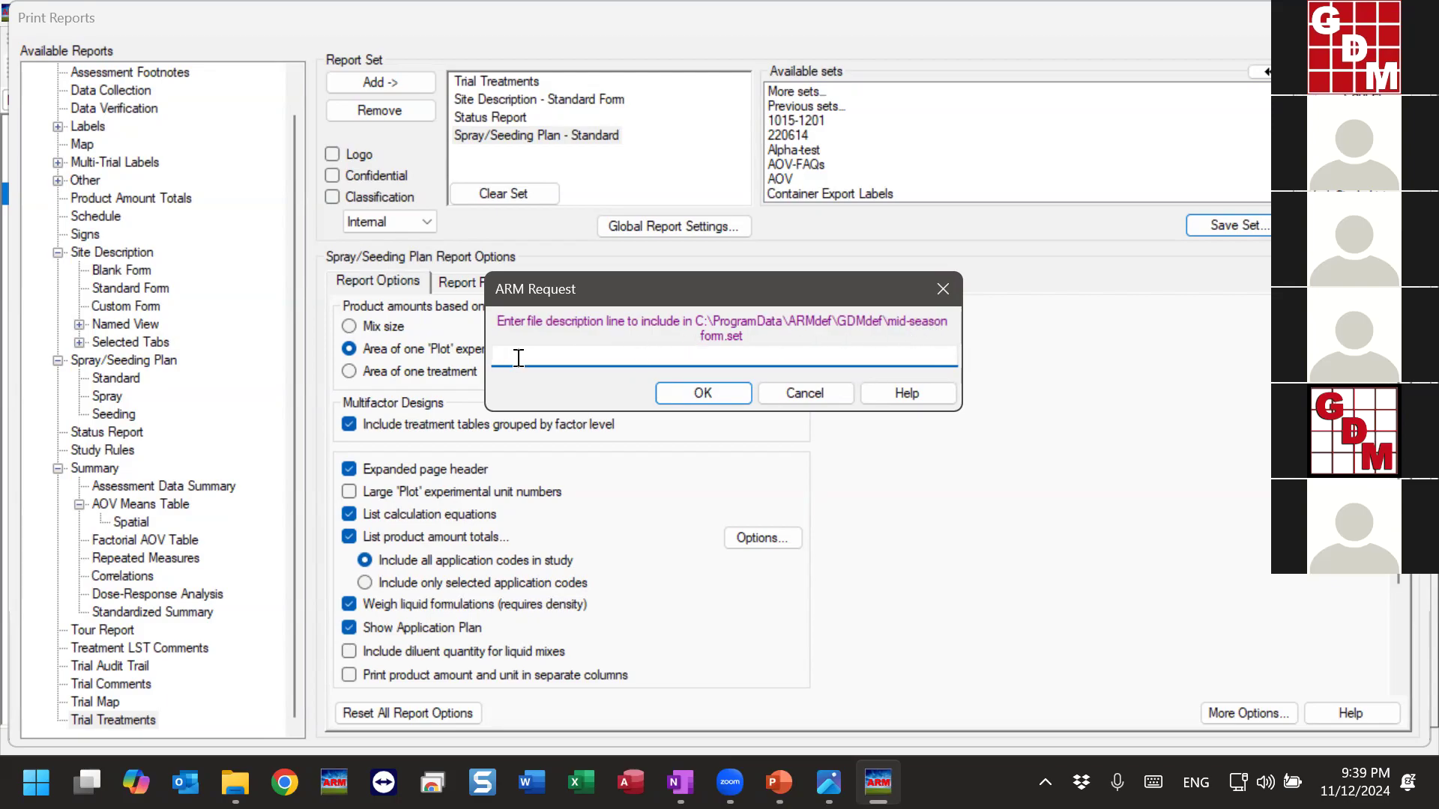
{"action": "type", "text": "a whole sentence describes what y"}
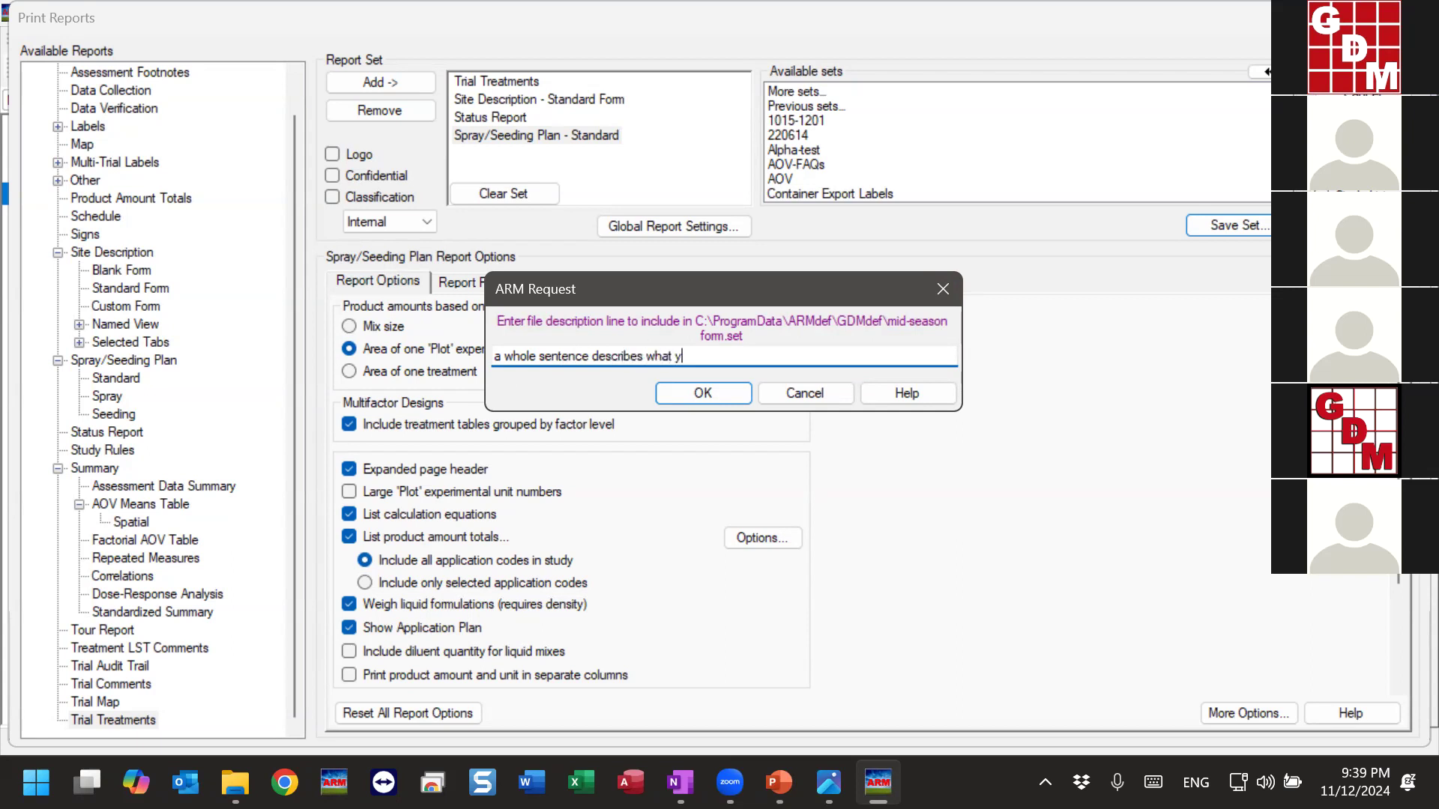
{"action": "type", "text": "ou want to do with this report"}
{"action": "left_click_drag", "start_coordinate": [501, 356], "coordinate": [923, 350]}
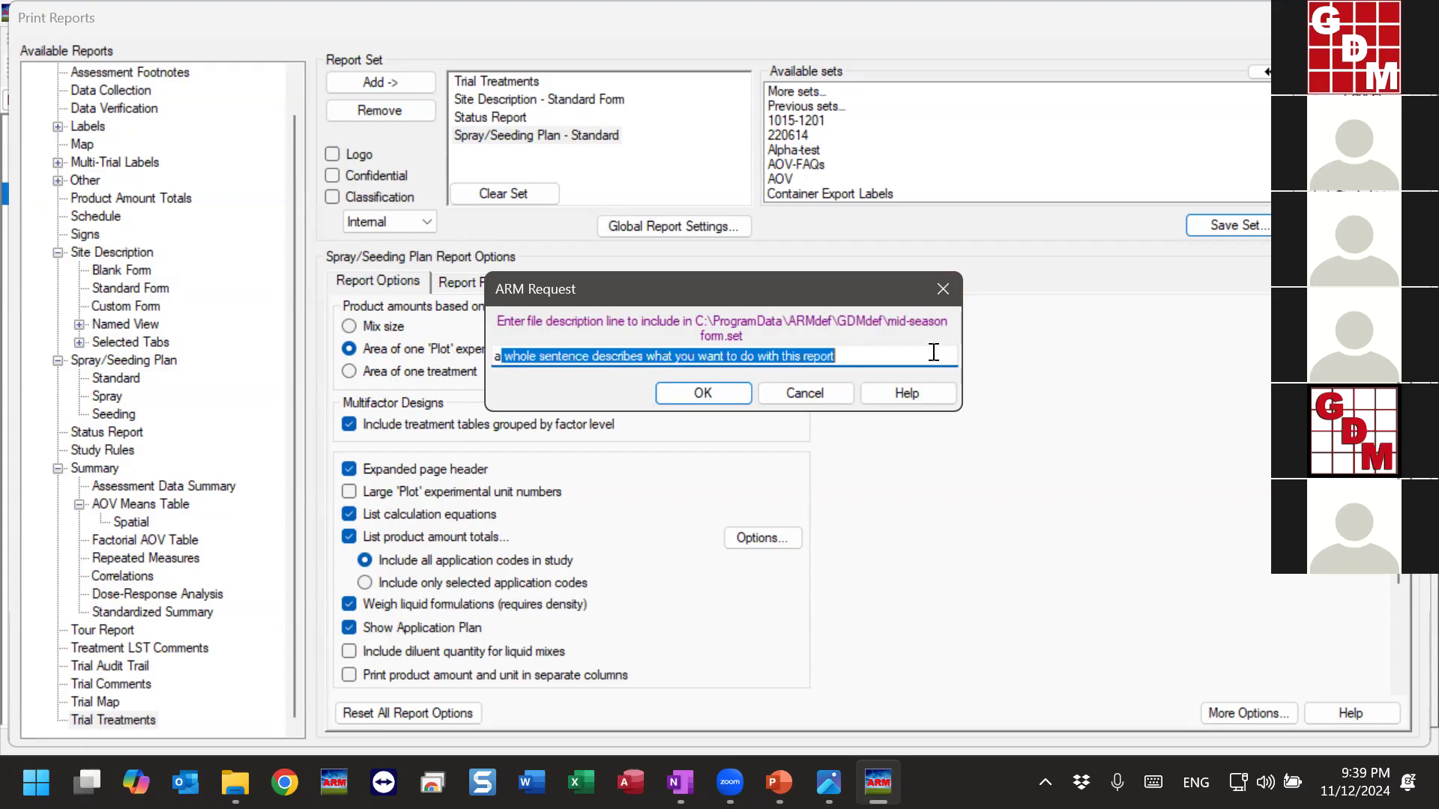
{"action": "left_click", "coordinate": [933, 352]}
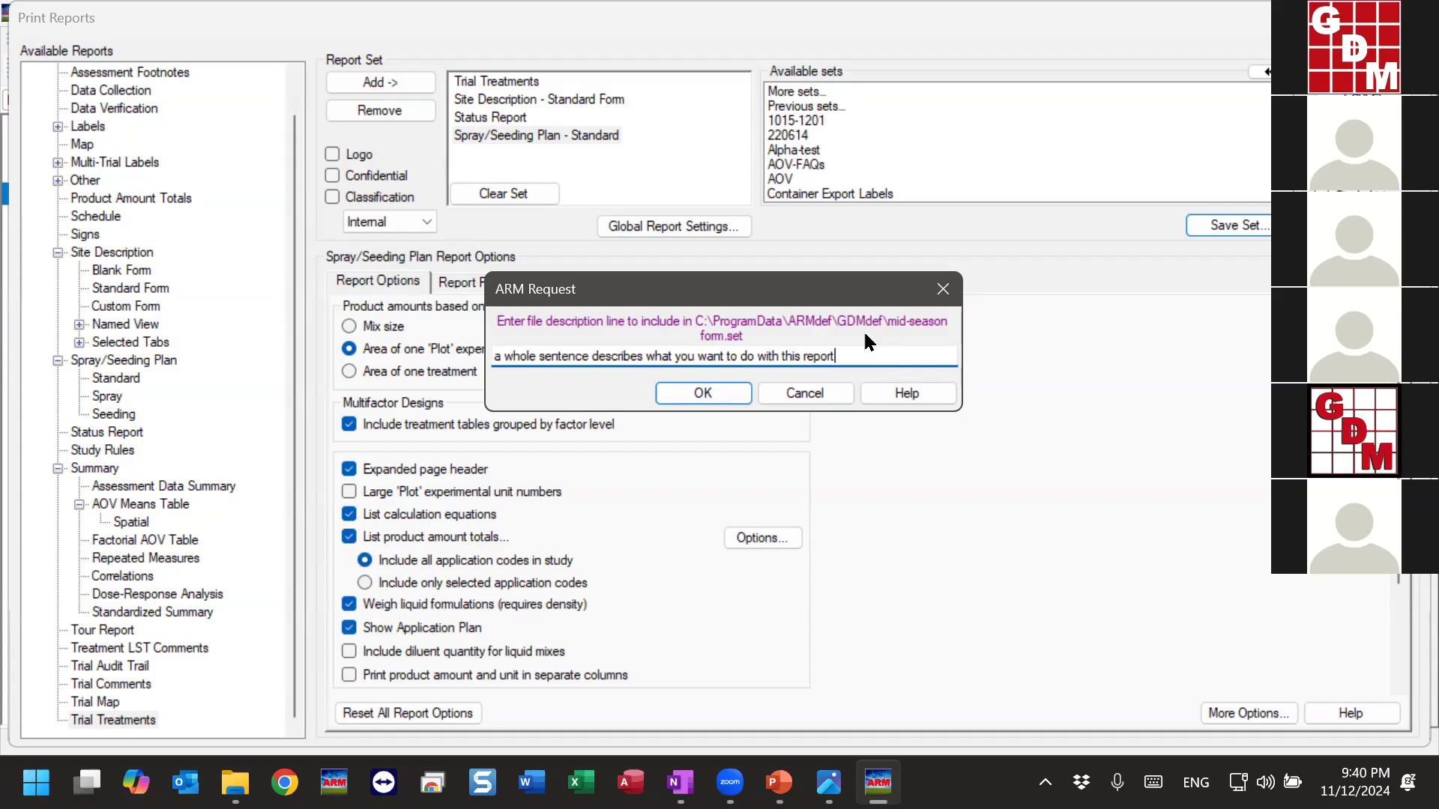
{"action": "left_click_drag", "start_coordinate": [855, 352], "coordinate": [469, 364]}
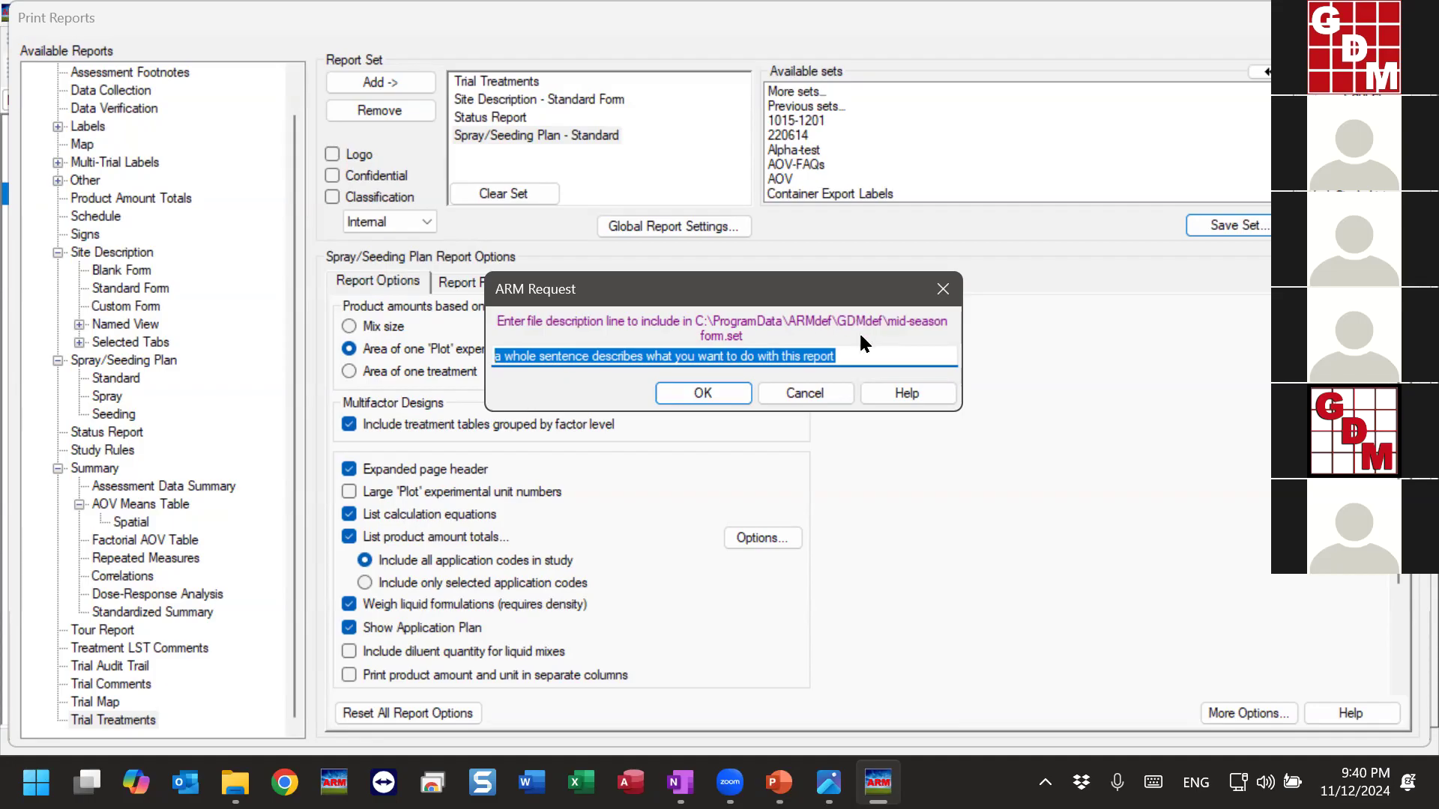
{"action": "left_click", "coordinate": [887, 348]}
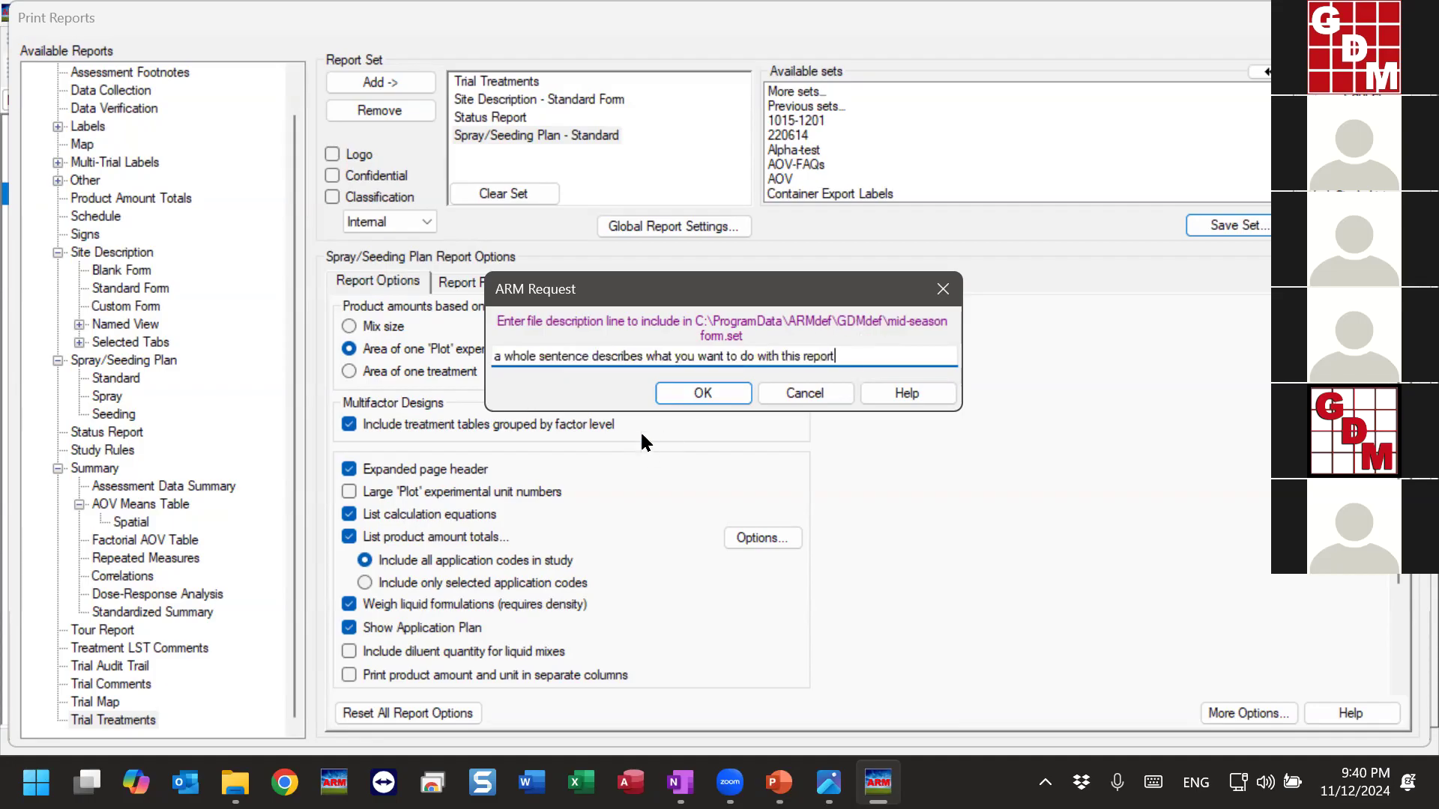
{"action": "left_click", "coordinate": [716, 388]}
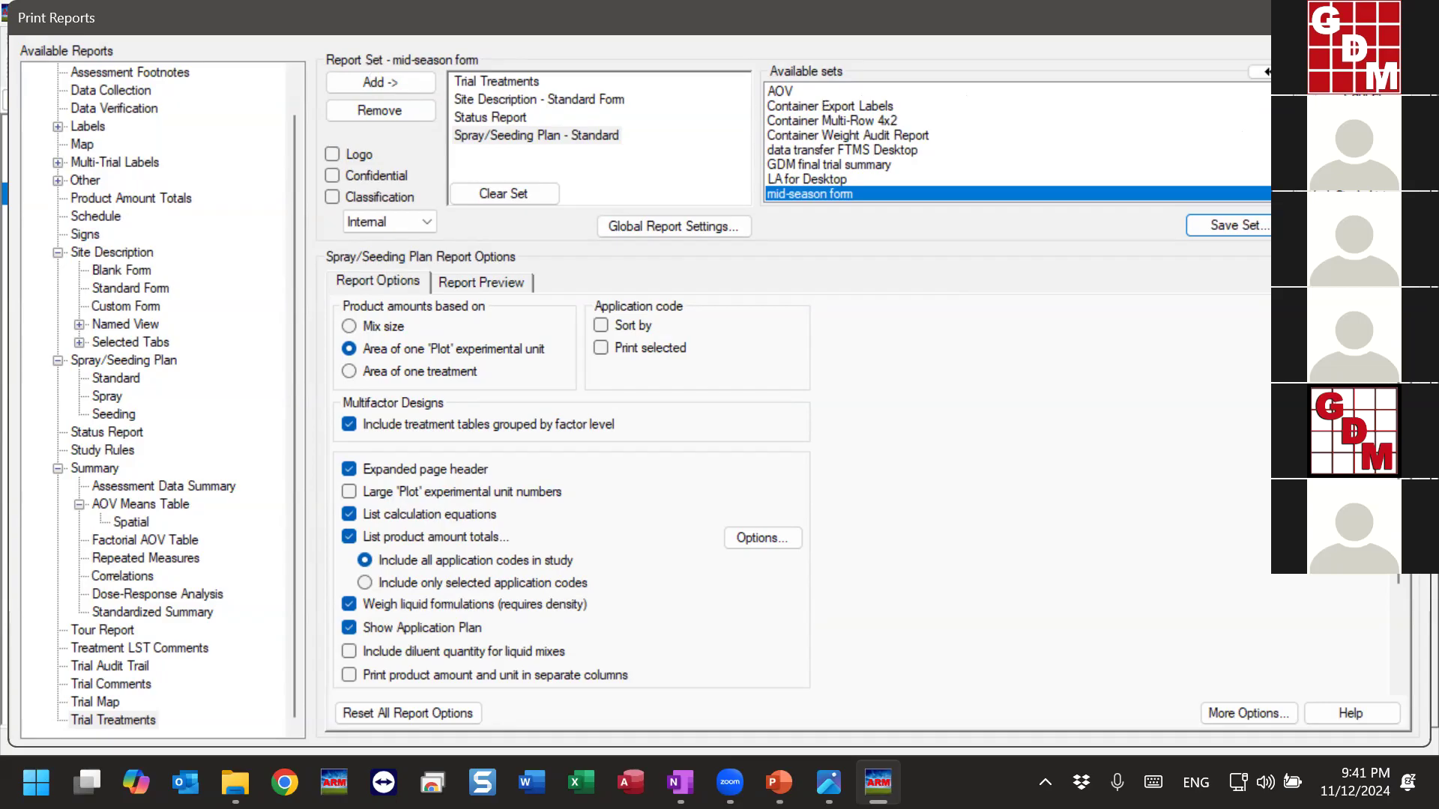
Browse the available sets, load My trial summary, and switch back to the mid-season form set.
{"action": "scroll", "coordinate": [974, 143], "scroll_direction": "down", "scroll_amount": 5}
{"action": "scroll", "coordinate": [974, 143], "scroll_direction": "up", "scroll_amount": 3}
{"action": "scroll", "coordinate": [974, 142], "scroll_direction": "up", "scroll_amount": 5}
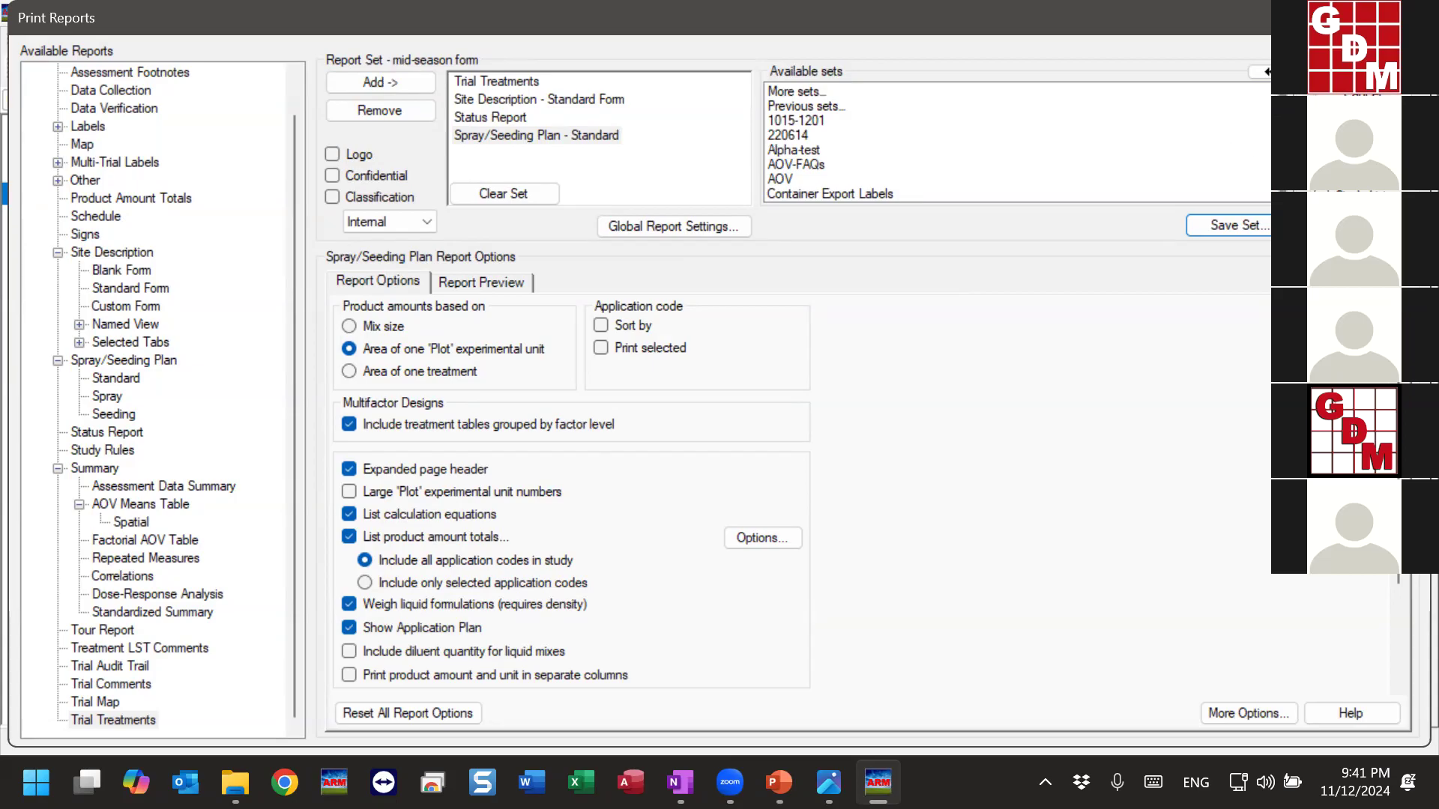
{"action": "scroll", "coordinate": [1020, 142], "scroll_direction": "down", "scroll_amount": 3}
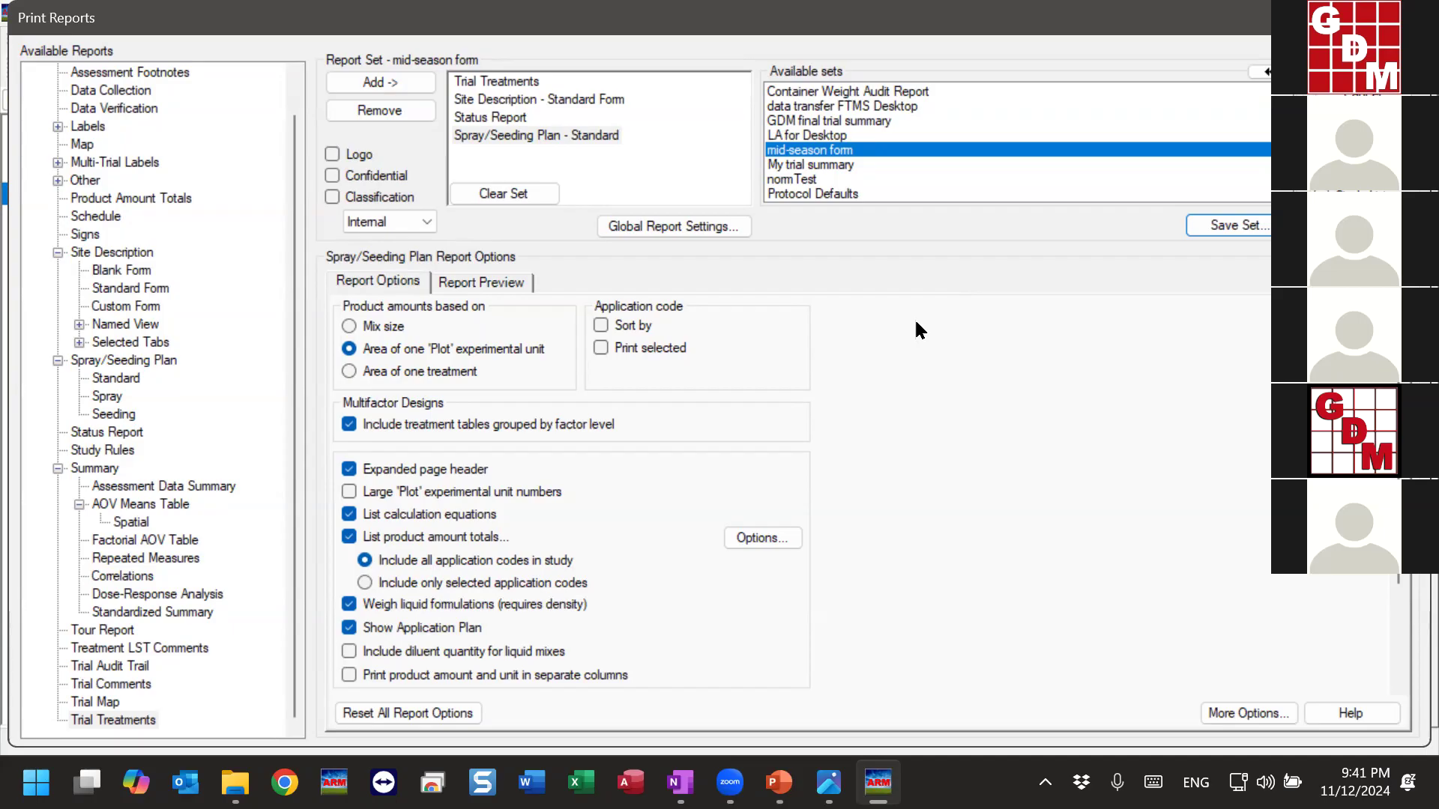
{"action": "left_click", "coordinate": [834, 165]}
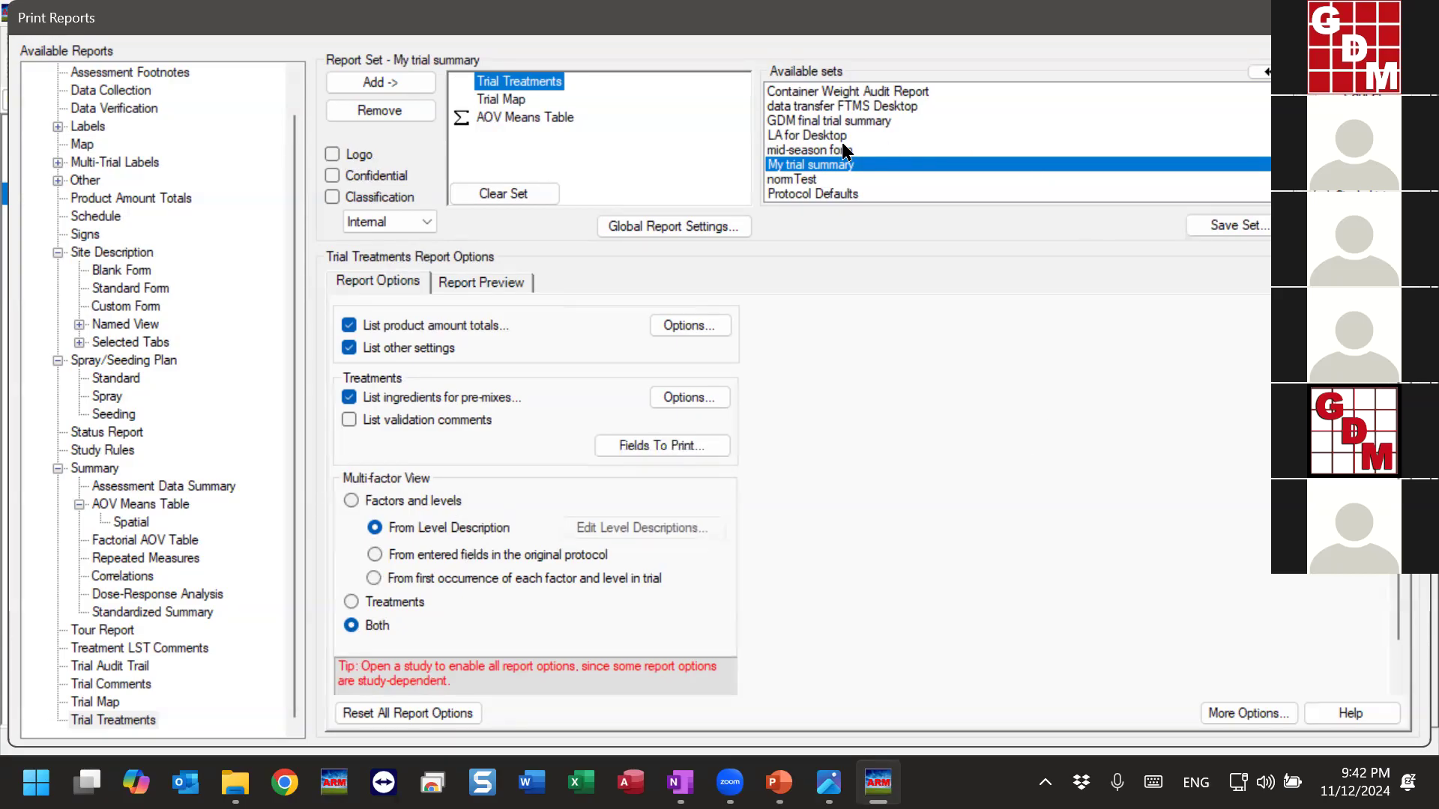
{"action": "left_click", "coordinate": [796, 151]}
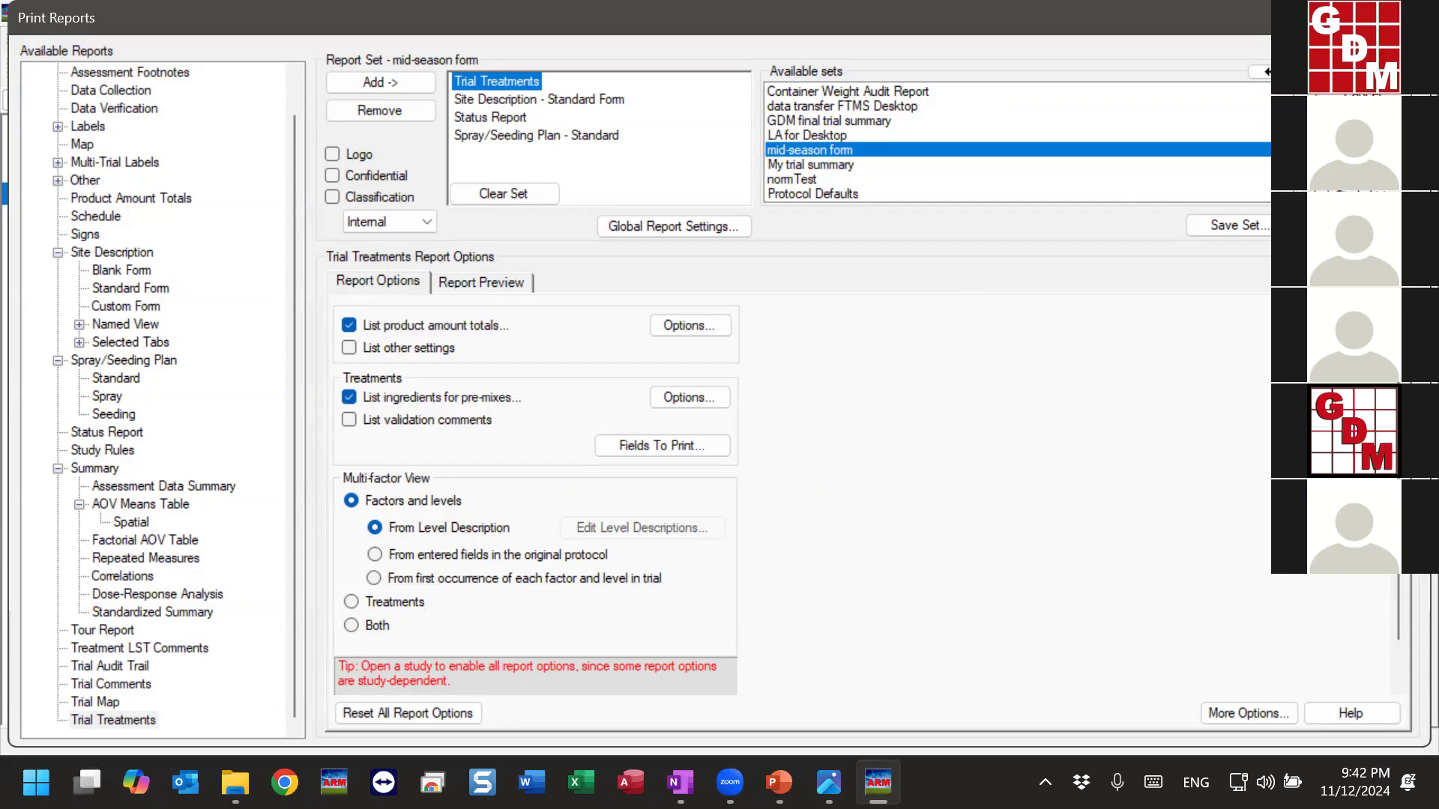
Browse for more report set files, view the description of mid-season form.set and the available drives, and leave without loading a set.
{"action": "scroll", "coordinate": [1017, 142], "scroll_direction": "up", "scroll_amount": 3}
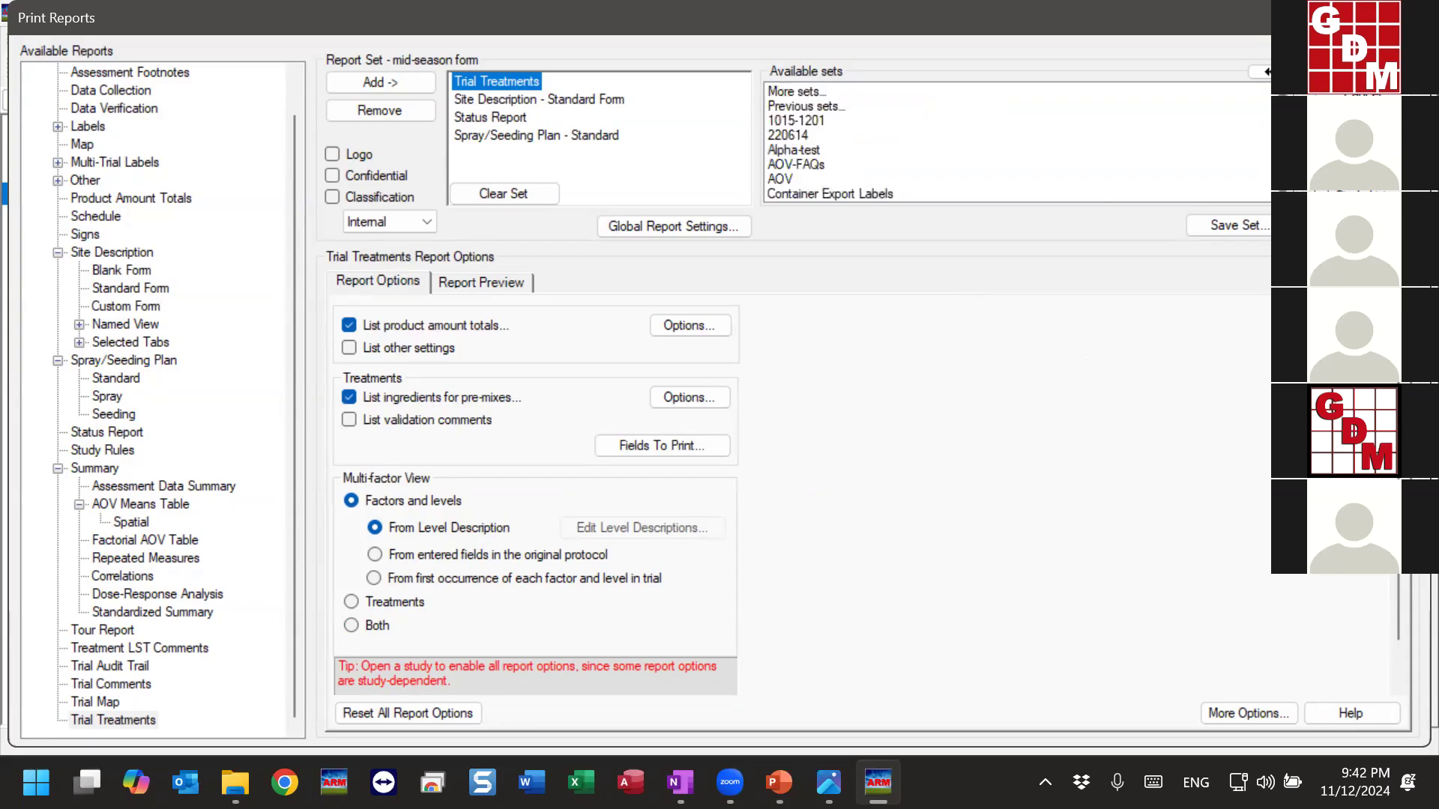
{"action": "left_click", "coordinate": [799, 94]}
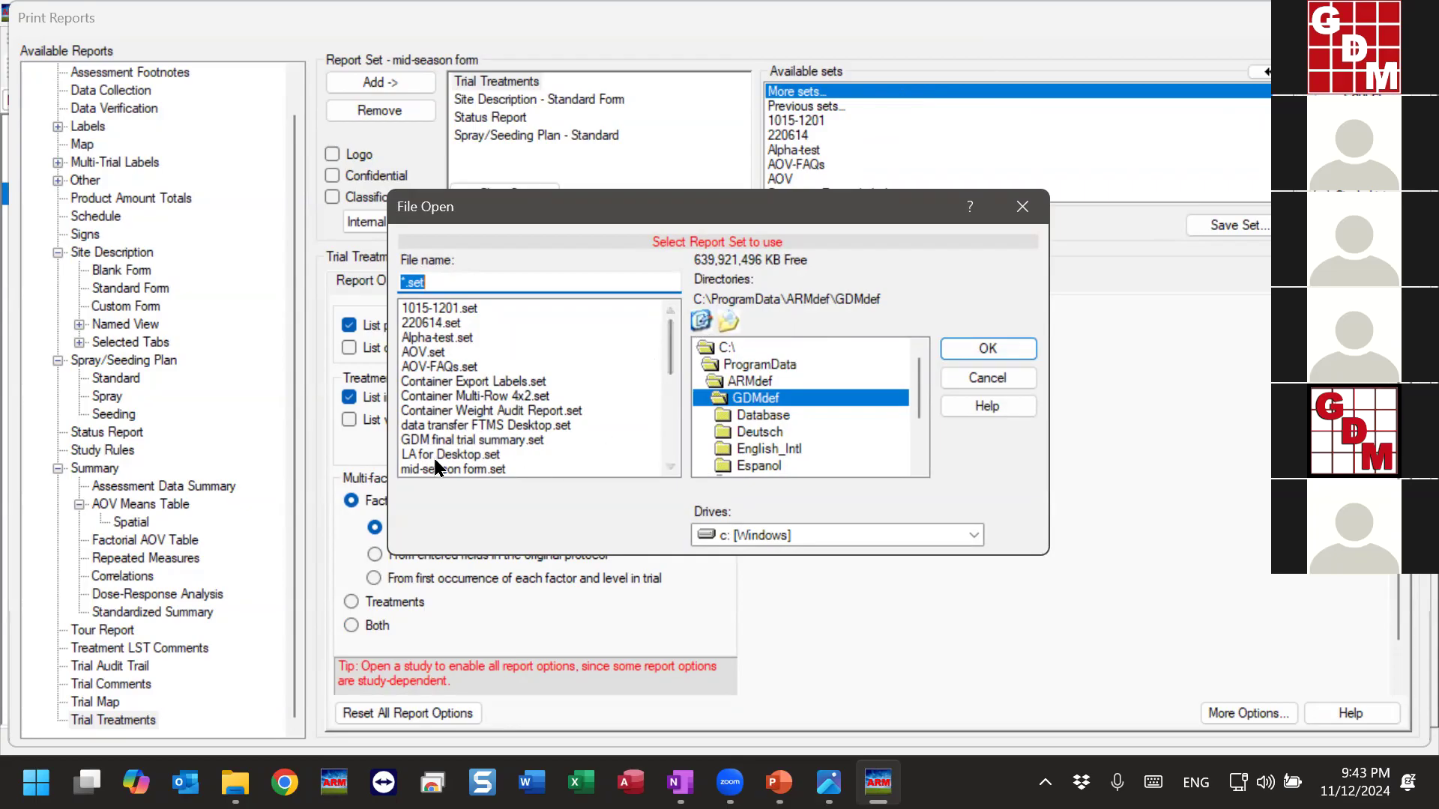
{"action": "left_click", "coordinate": [420, 465]}
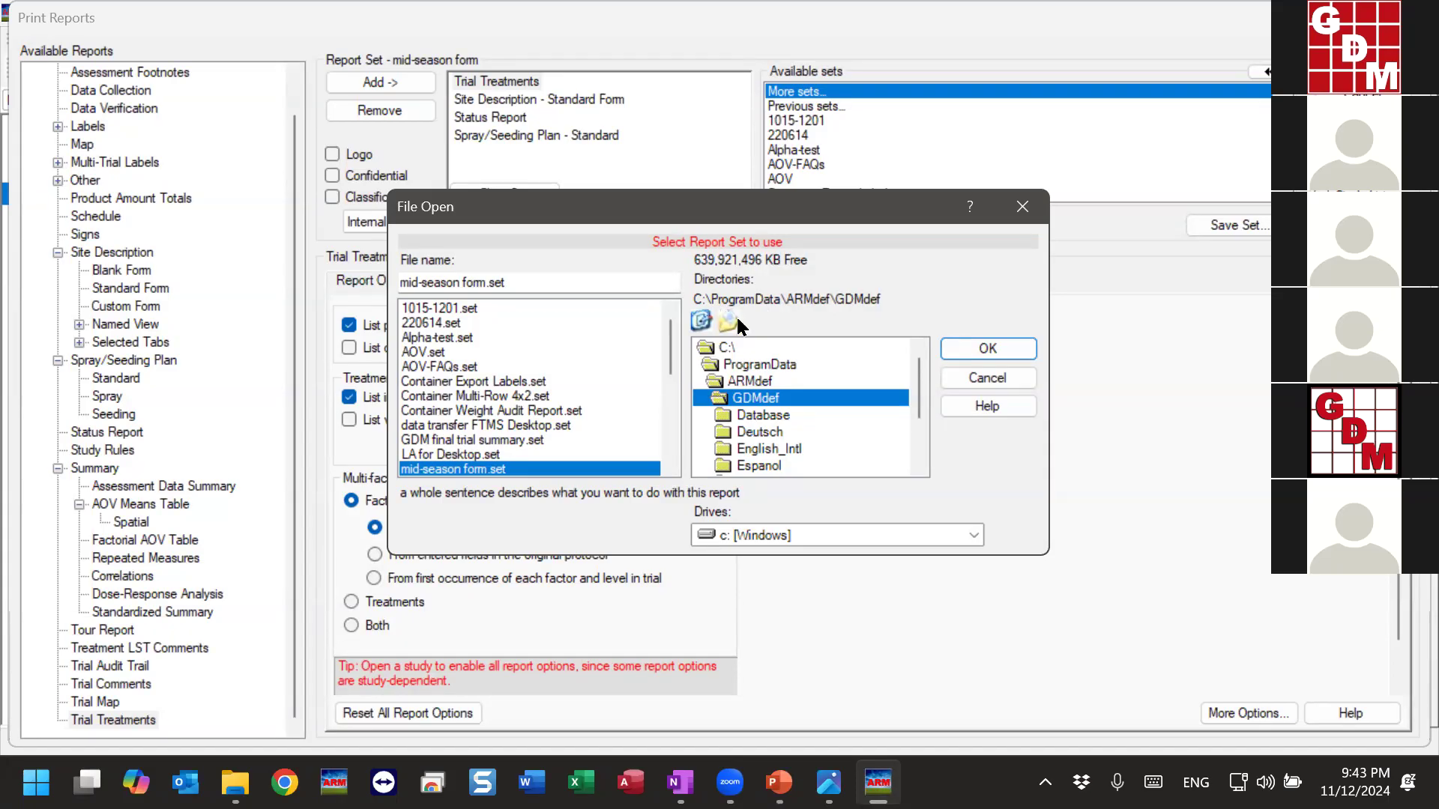
{"action": "left_click", "coordinate": [789, 533]}
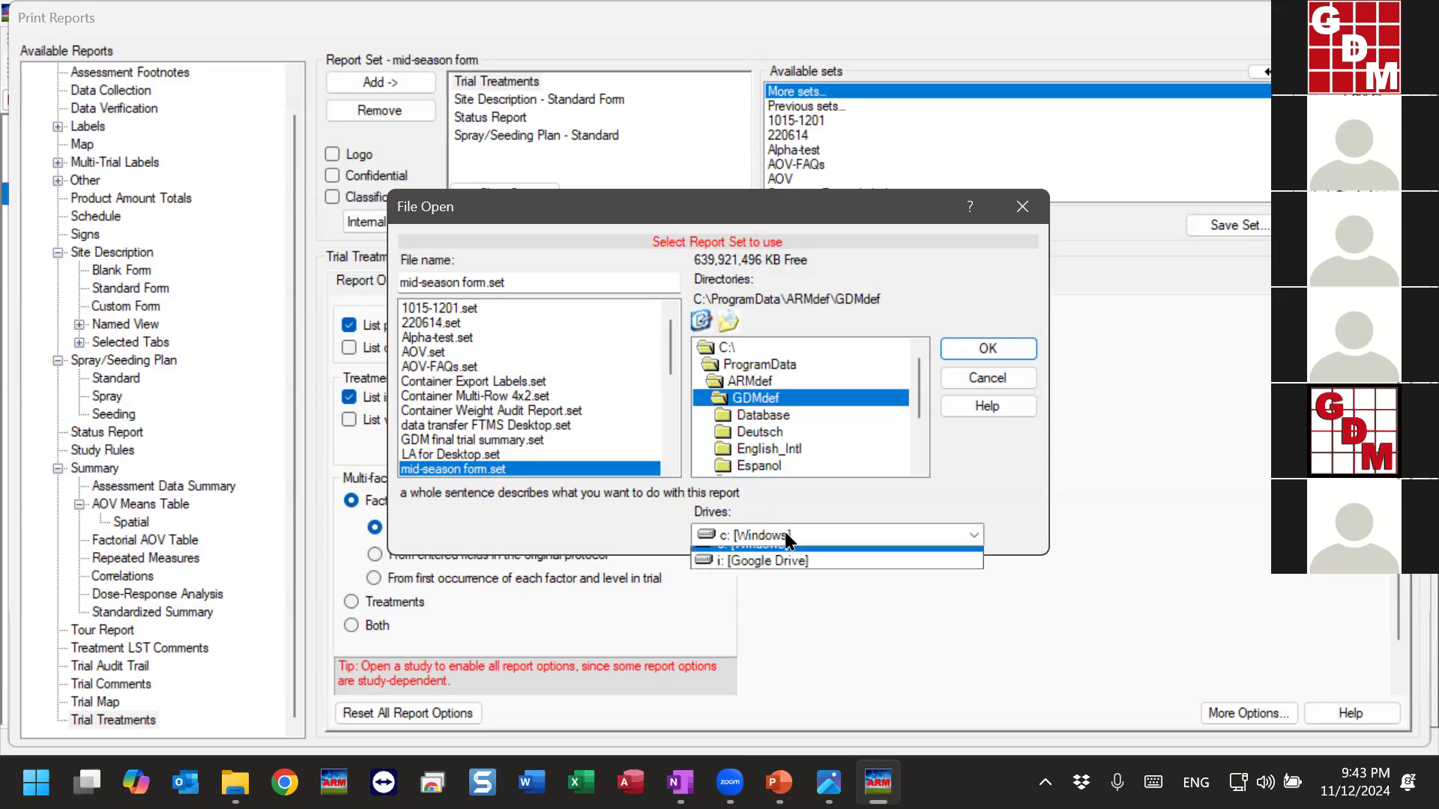
{"action": "left_click", "coordinate": [824, 540]}
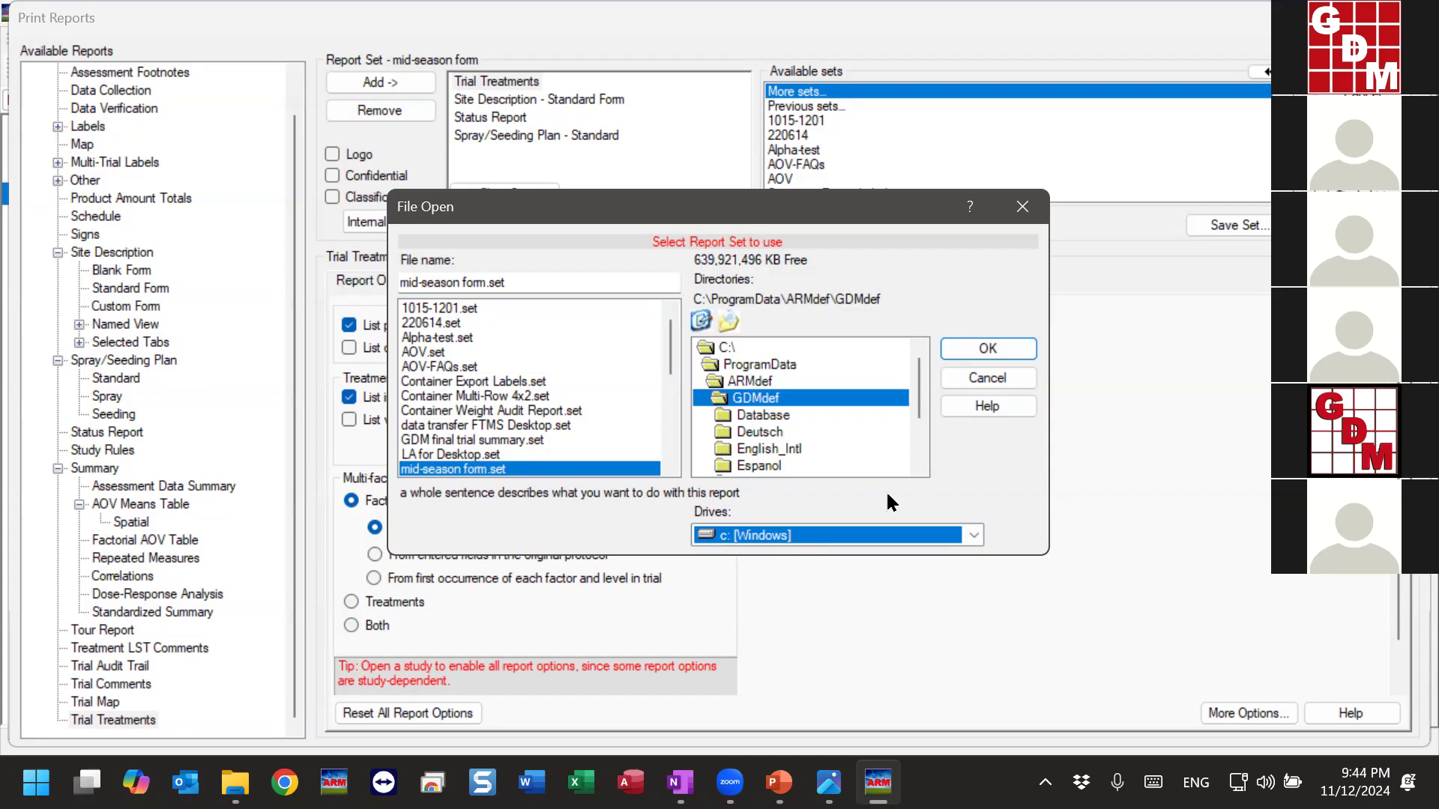
{"action": "left_click", "coordinate": [1006, 375]}
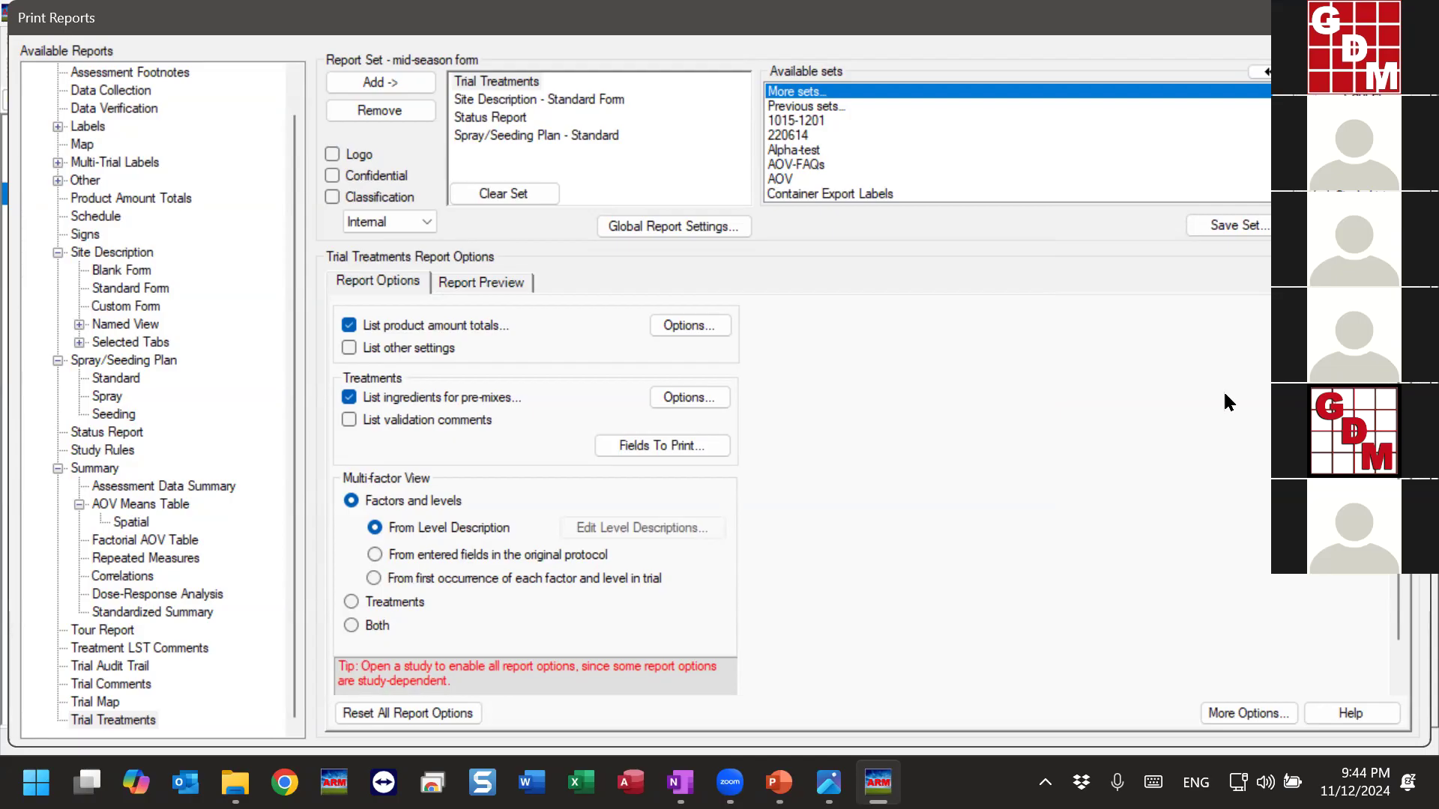
From the previously used sets, load the AOV Means Table set last used on 10/27/2023 at 3:56 PM.
{"action": "left_click", "coordinate": [801, 107]}
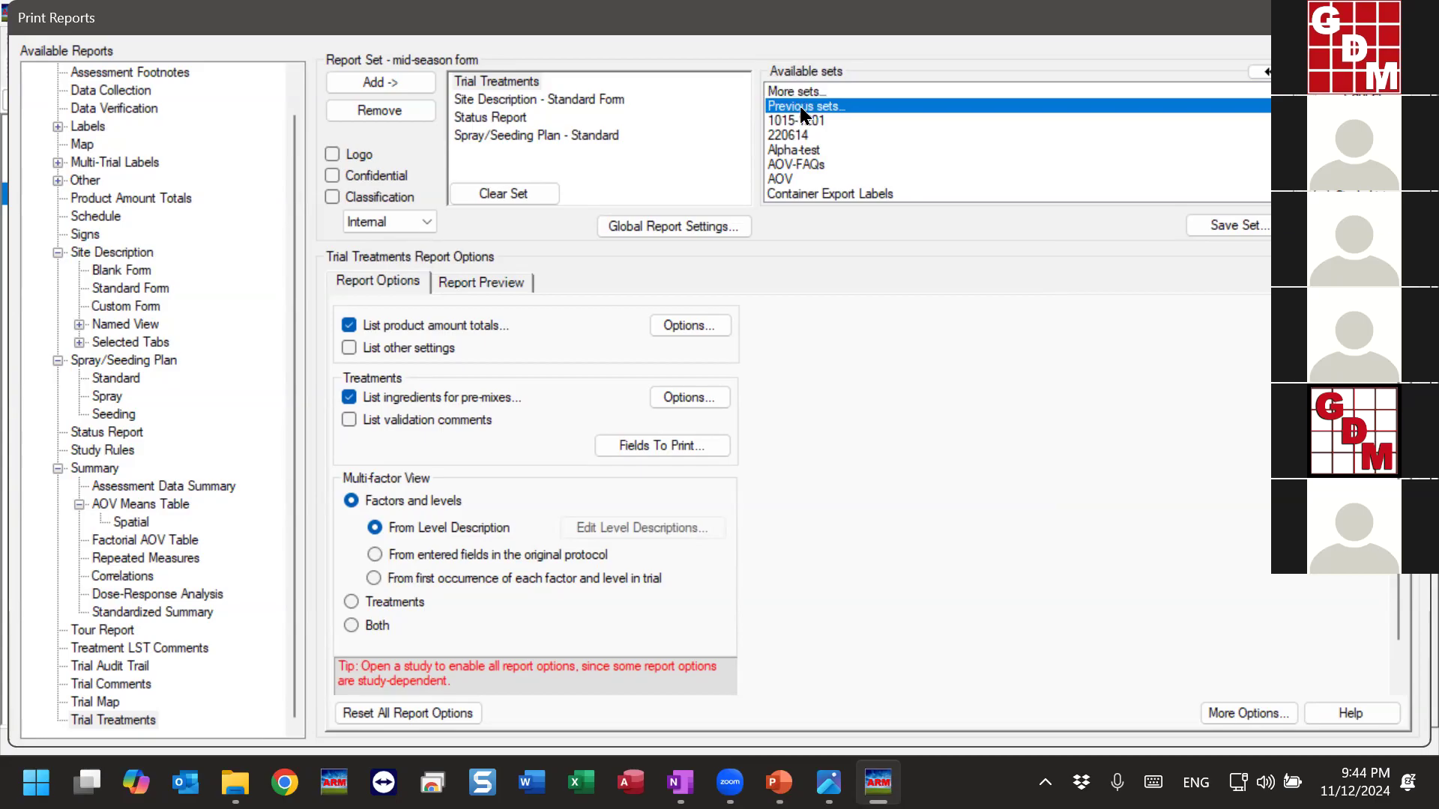
{"action": "double_click", "coordinate": [801, 108]}
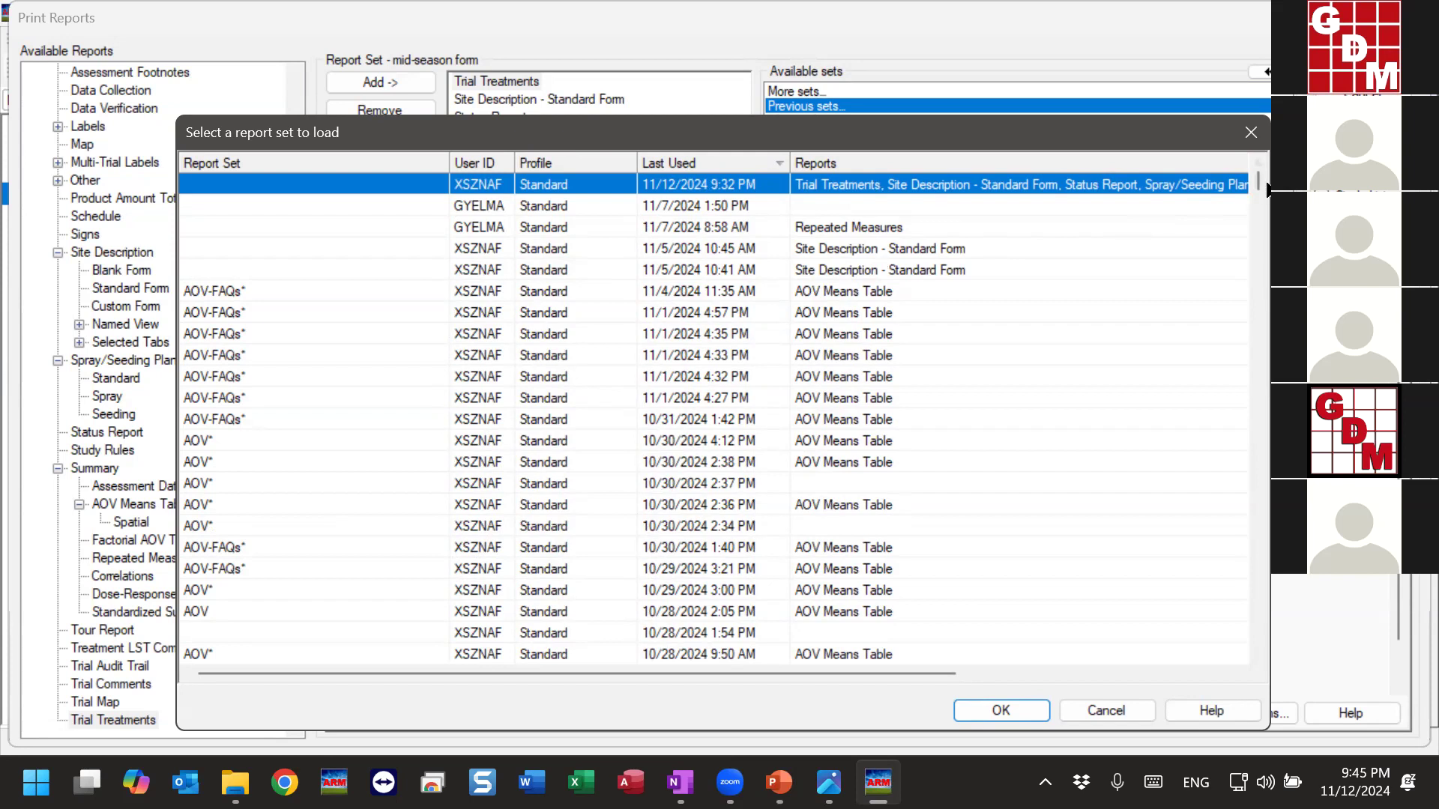
{"action": "left_click_drag", "start_coordinate": [1259, 182], "coordinate": [1241, 321]}
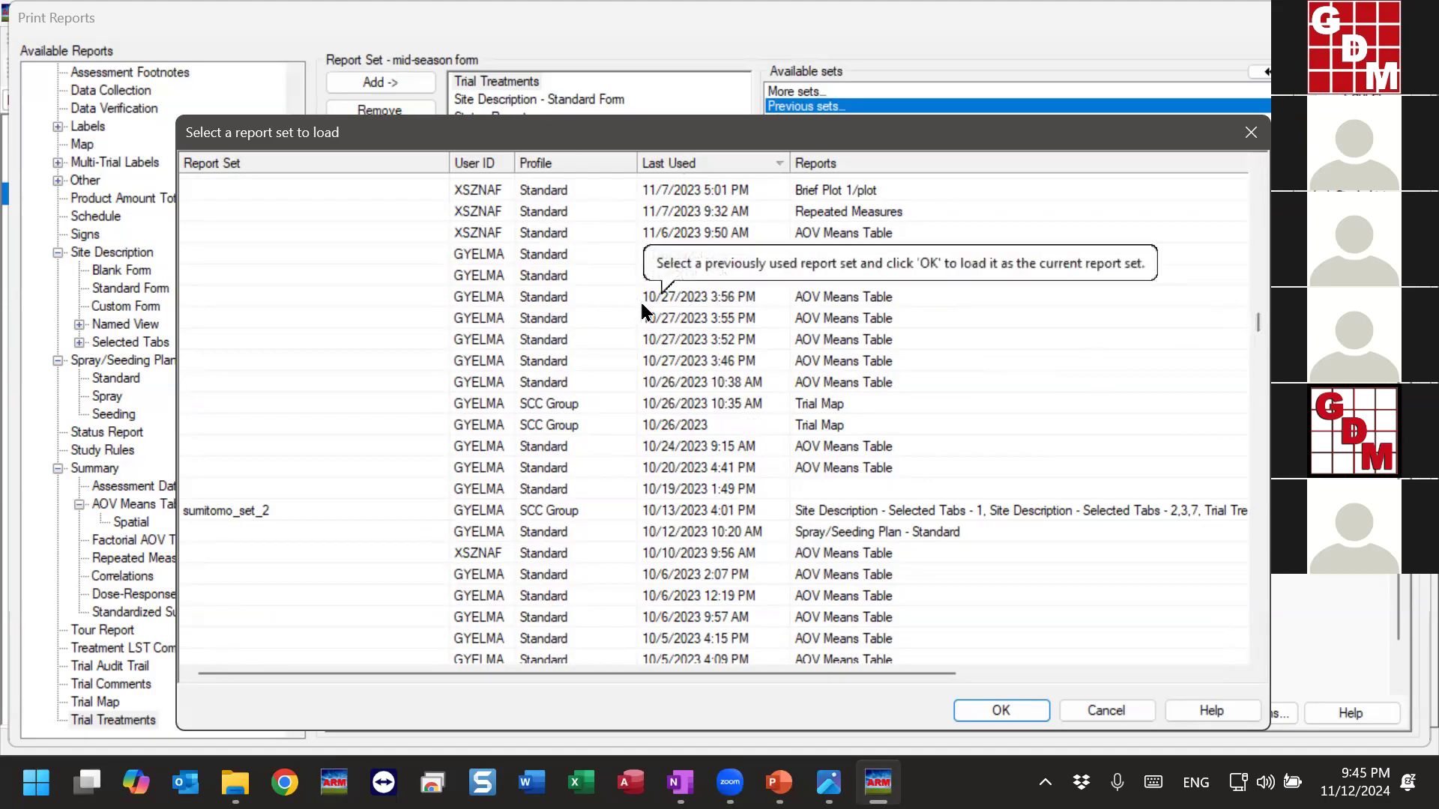
{"action": "left_click", "coordinate": [702, 297]}
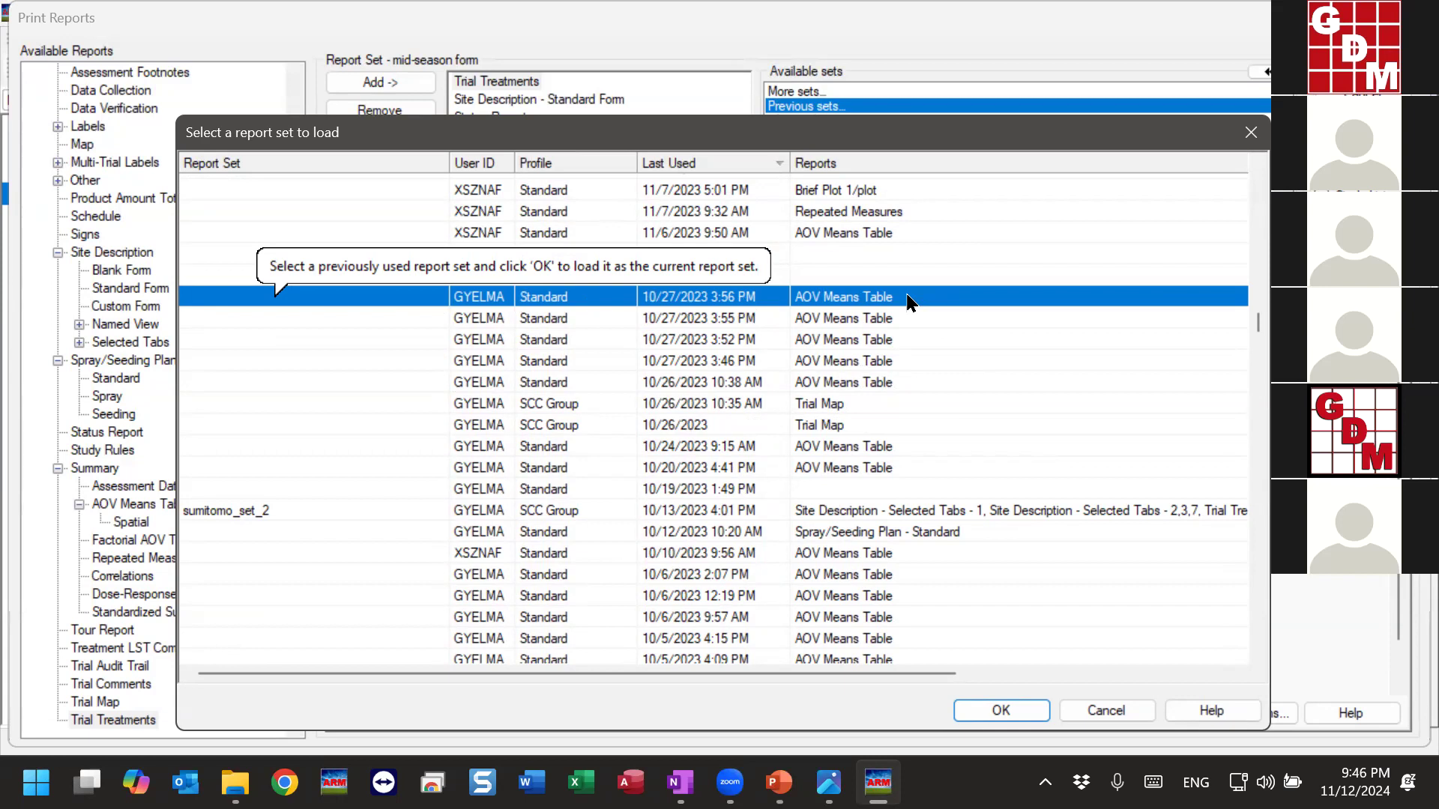
{"action": "left_click", "coordinate": [987, 714]}
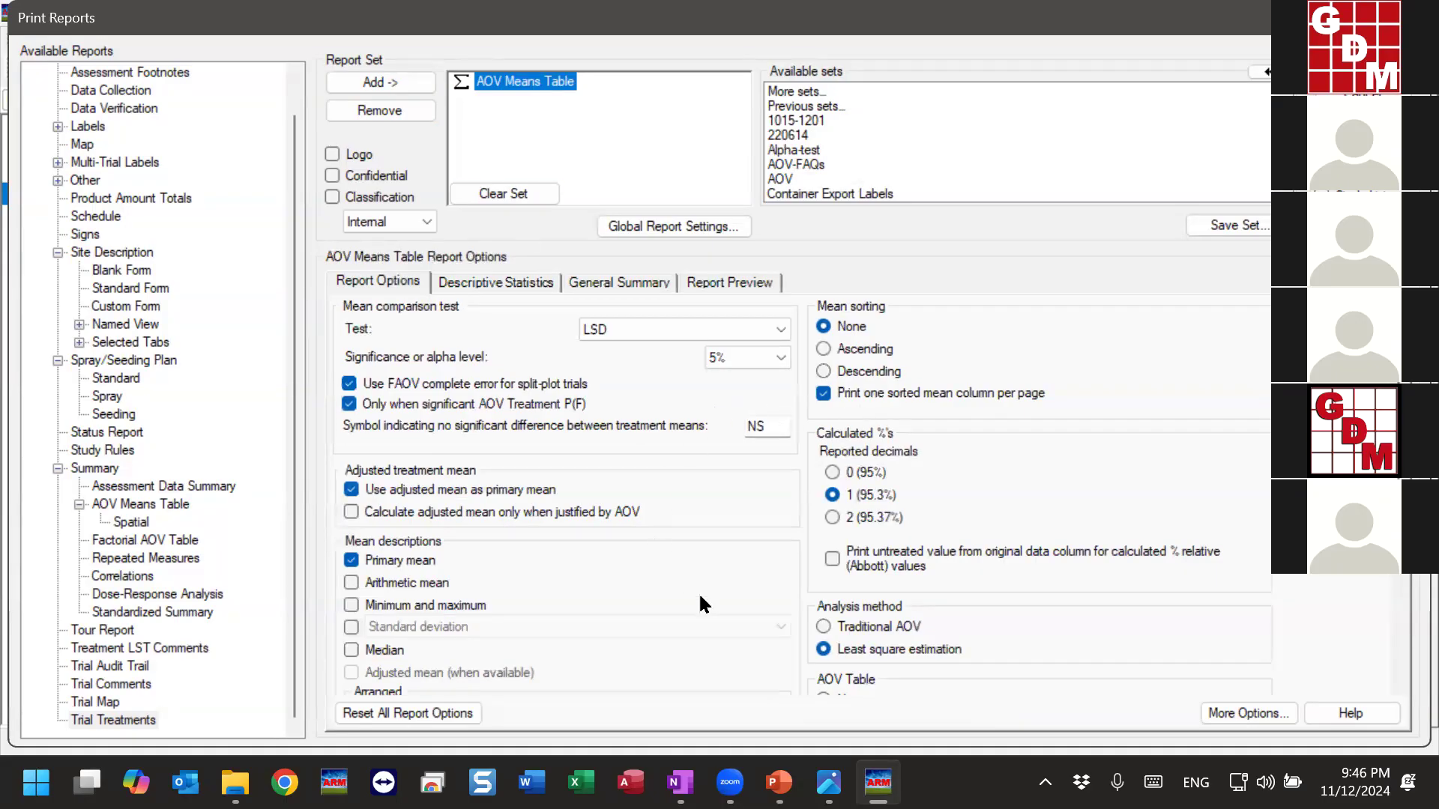
Look through the previously used report sets back to early 2024 and leave the list without loading one.
{"action": "scroll", "coordinate": [761, 596], "scroll_direction": "down", "scroll_amount": 3}
{"action": "scroll", "coordinate": [765, 599], "scroll_direction": "up", "scroll_amount": 2}
{"action": "scroll", "coordinate": [766, 600], "scroll_direction": "up", "scroll_amount": 1}
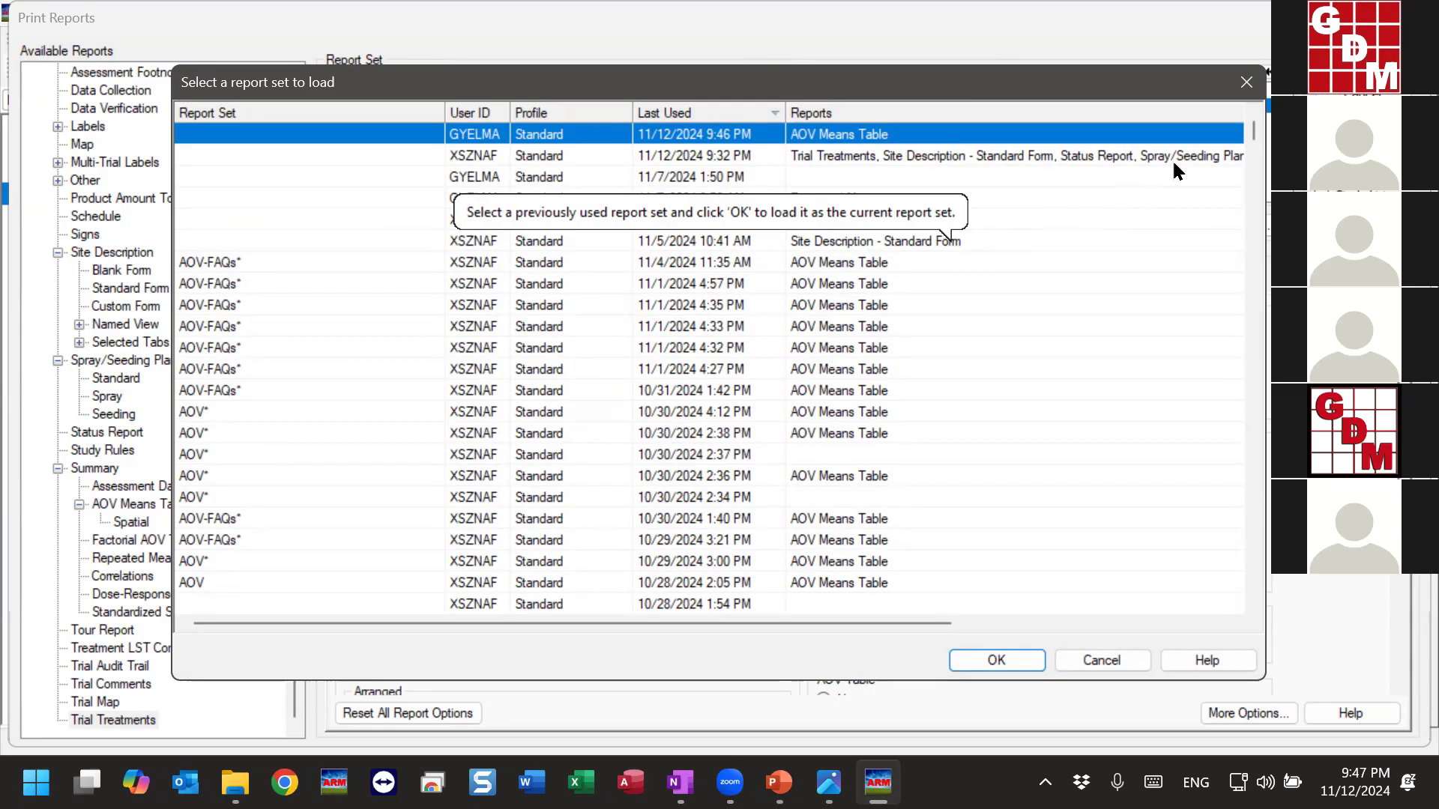
{"action": "left_click_drag", "start_coordinate": [1249, 131], "coordinate": [1229, 194]}
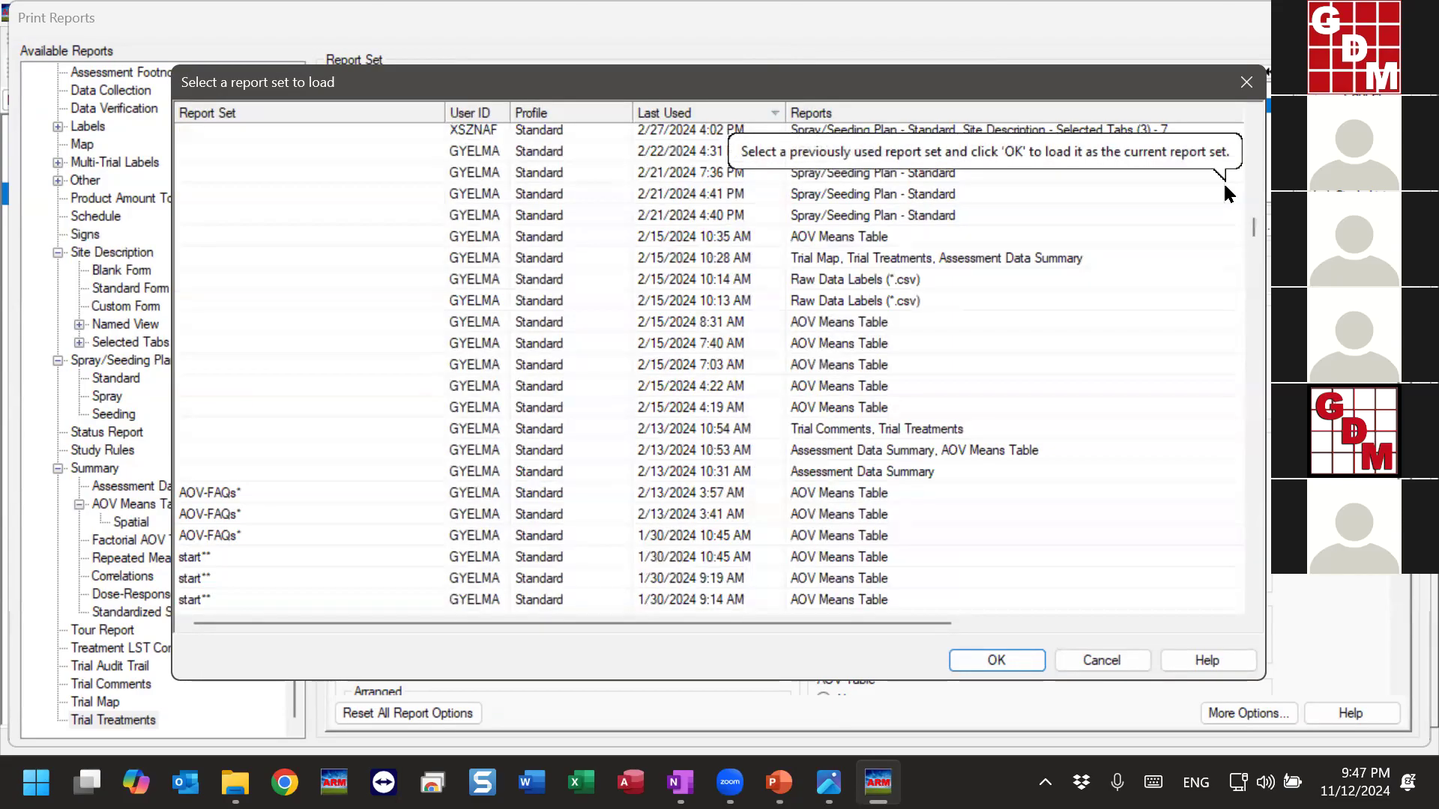
{"action": "left_click", "coordinate": [1099, 663]}
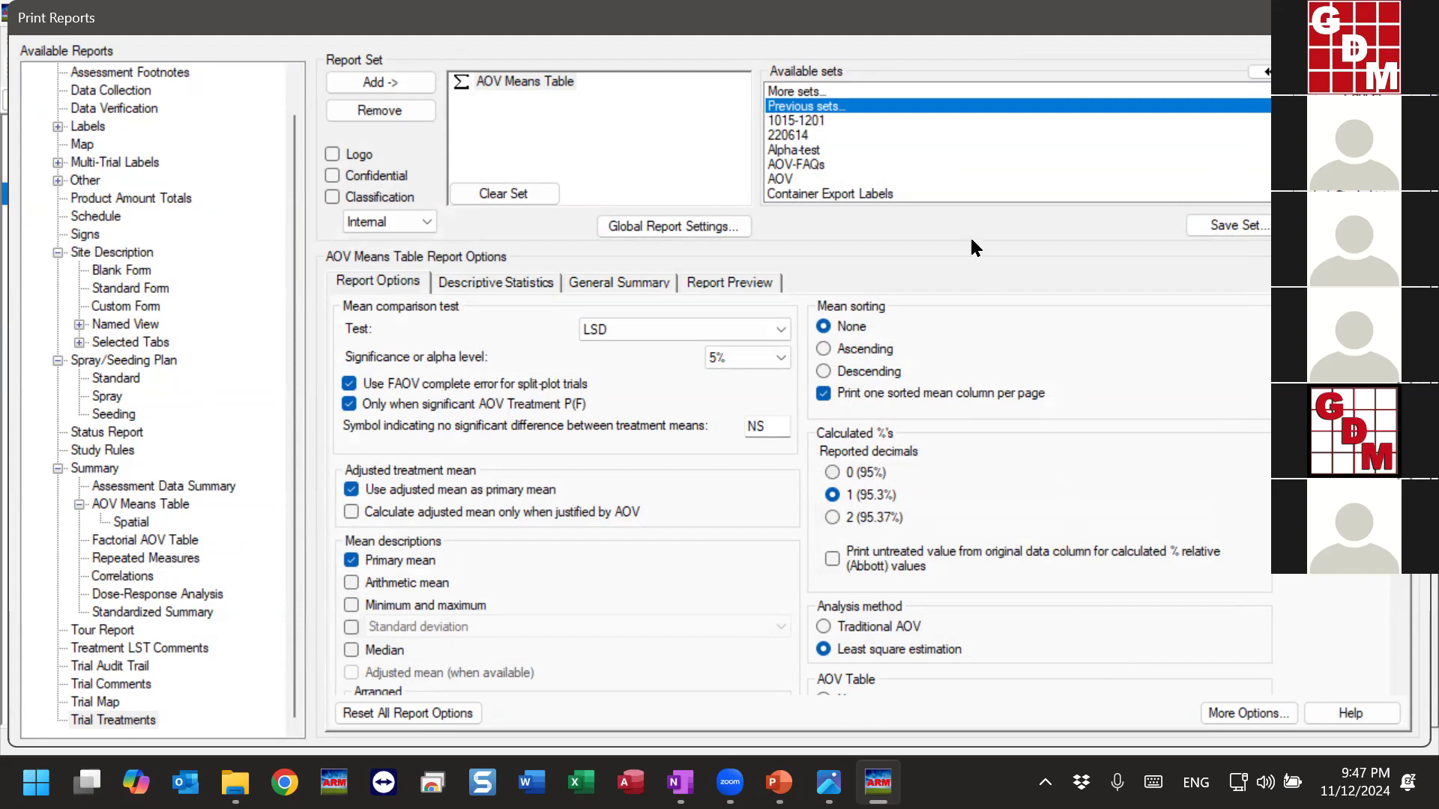
Load the mid-season form report set, accept the application plan and continue to the print settings.
{"action": "scroll", "coordinate": [1268, 122], "scroll_direction": "down", "scroll_amount": 3}
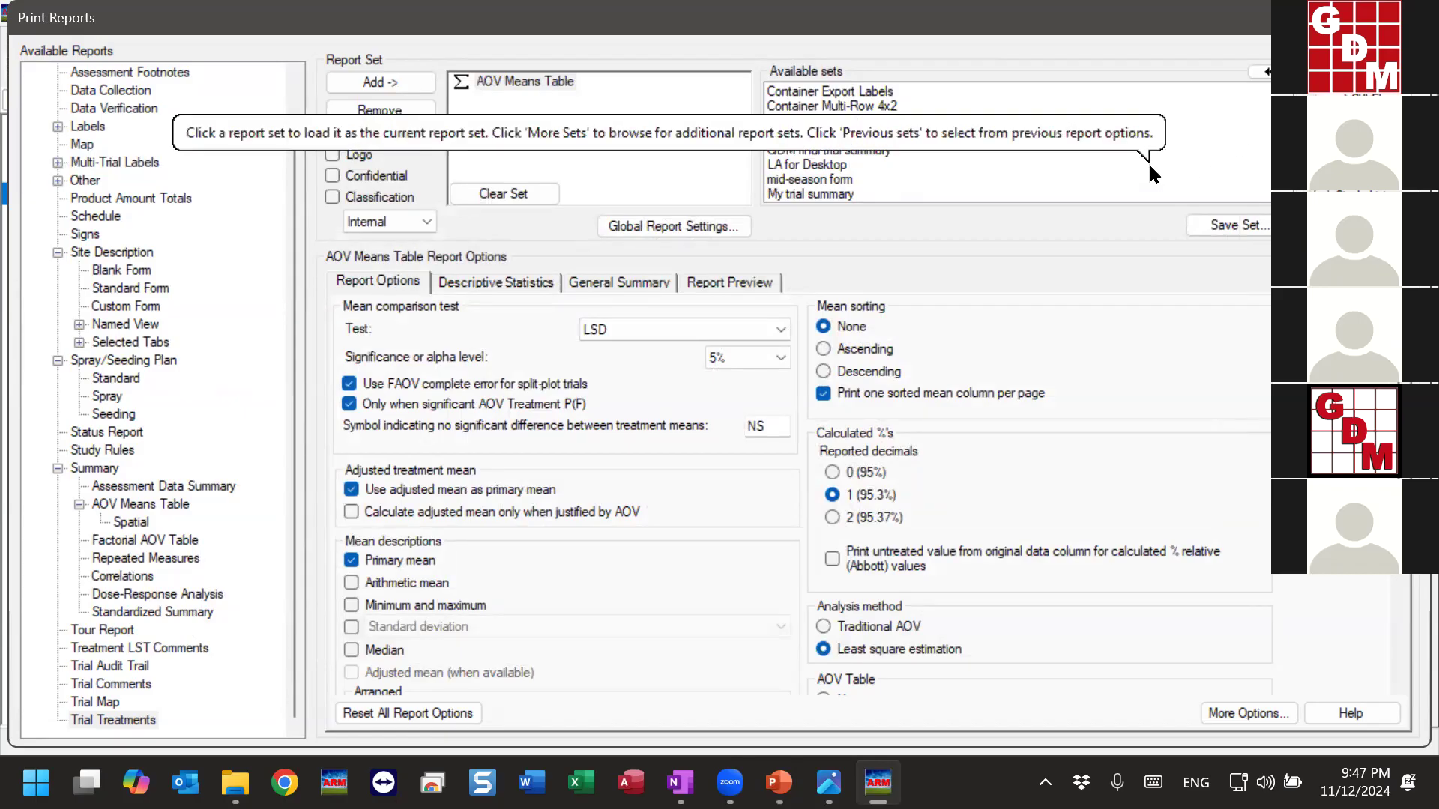
{"action": "left_click", "coordinate": [835, 181]}
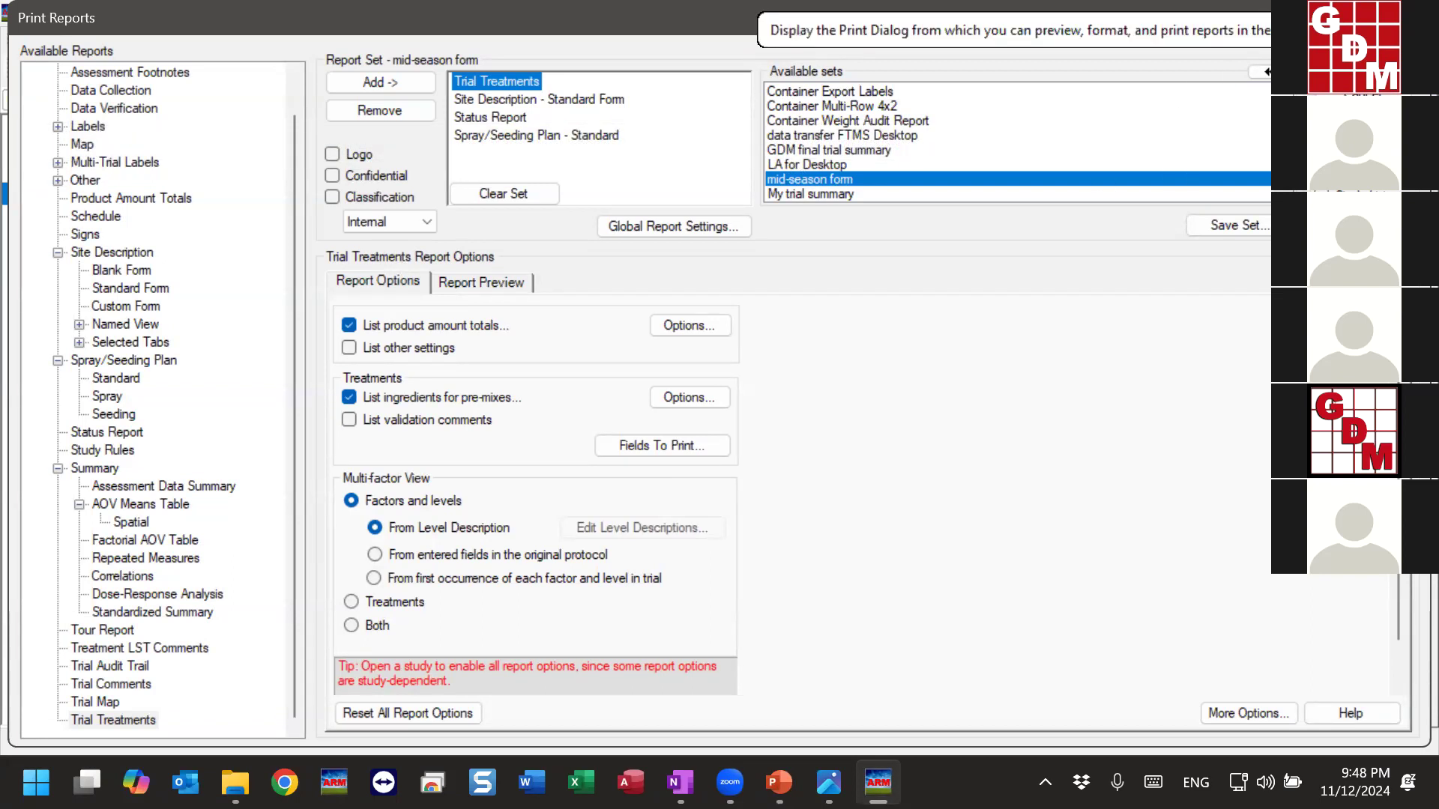
{"action": "left_click", "coordinate": [1358, 65]}
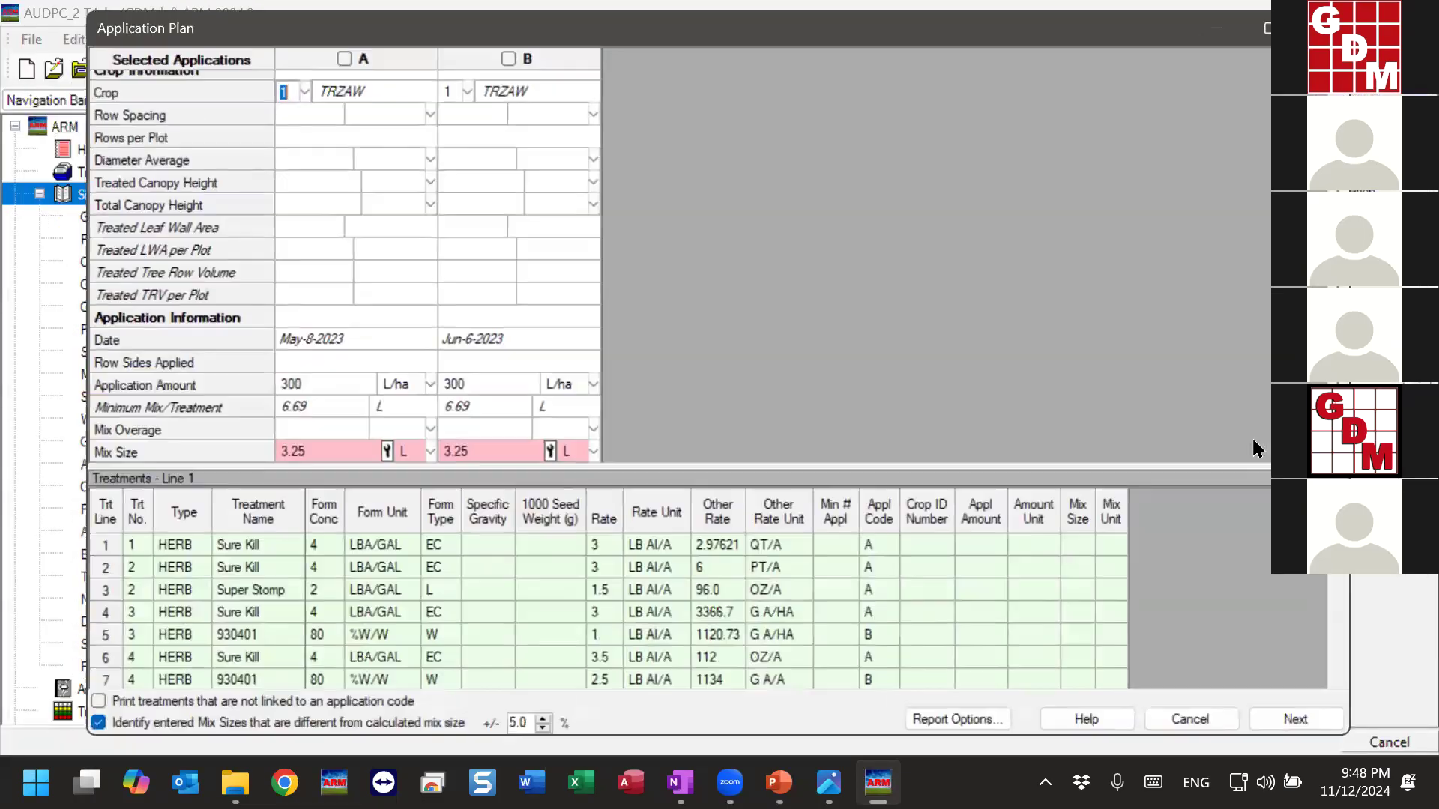
{"action": "left_click", "coordinate": [1283, 720]}
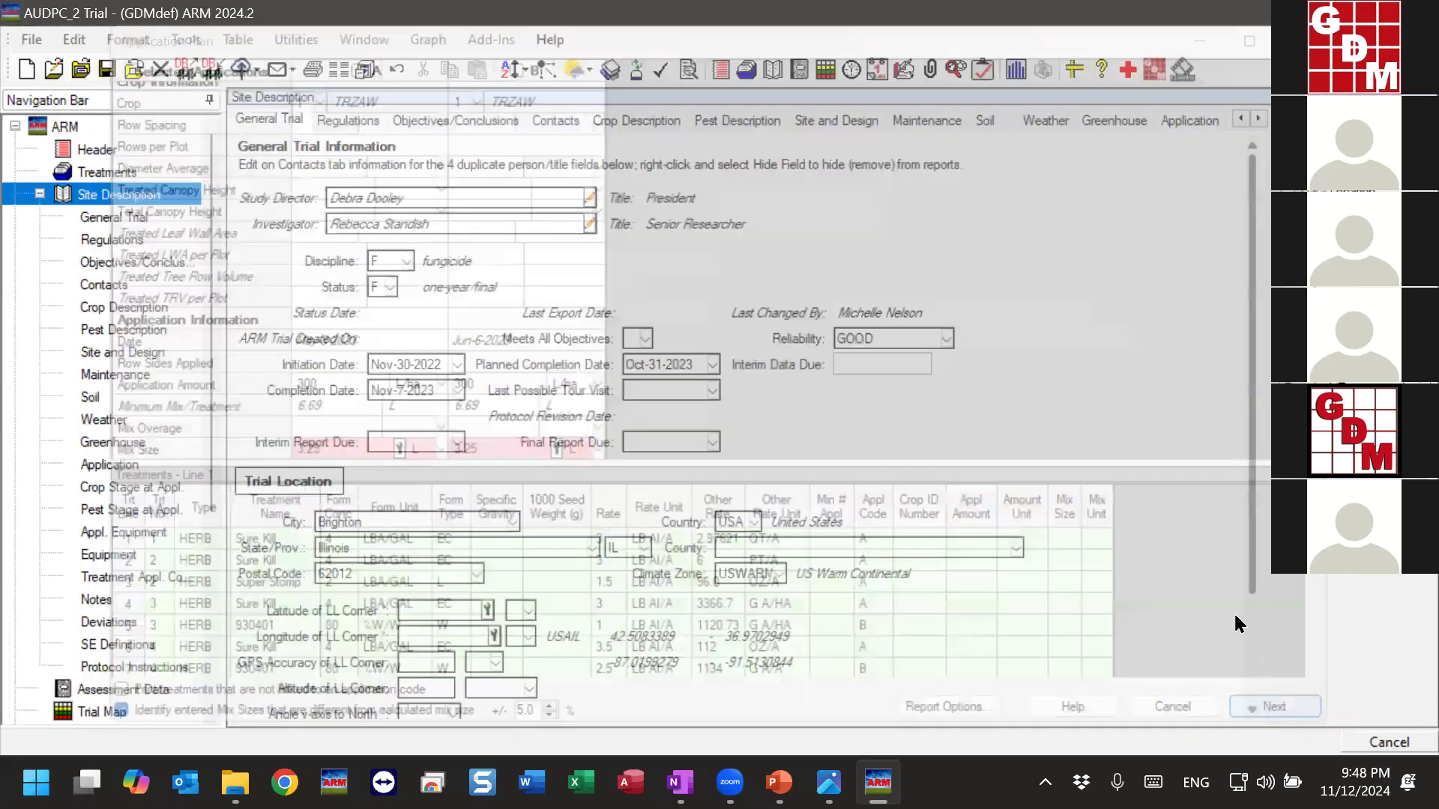
{"action": "left_click", "coordinate": [654, 598]}
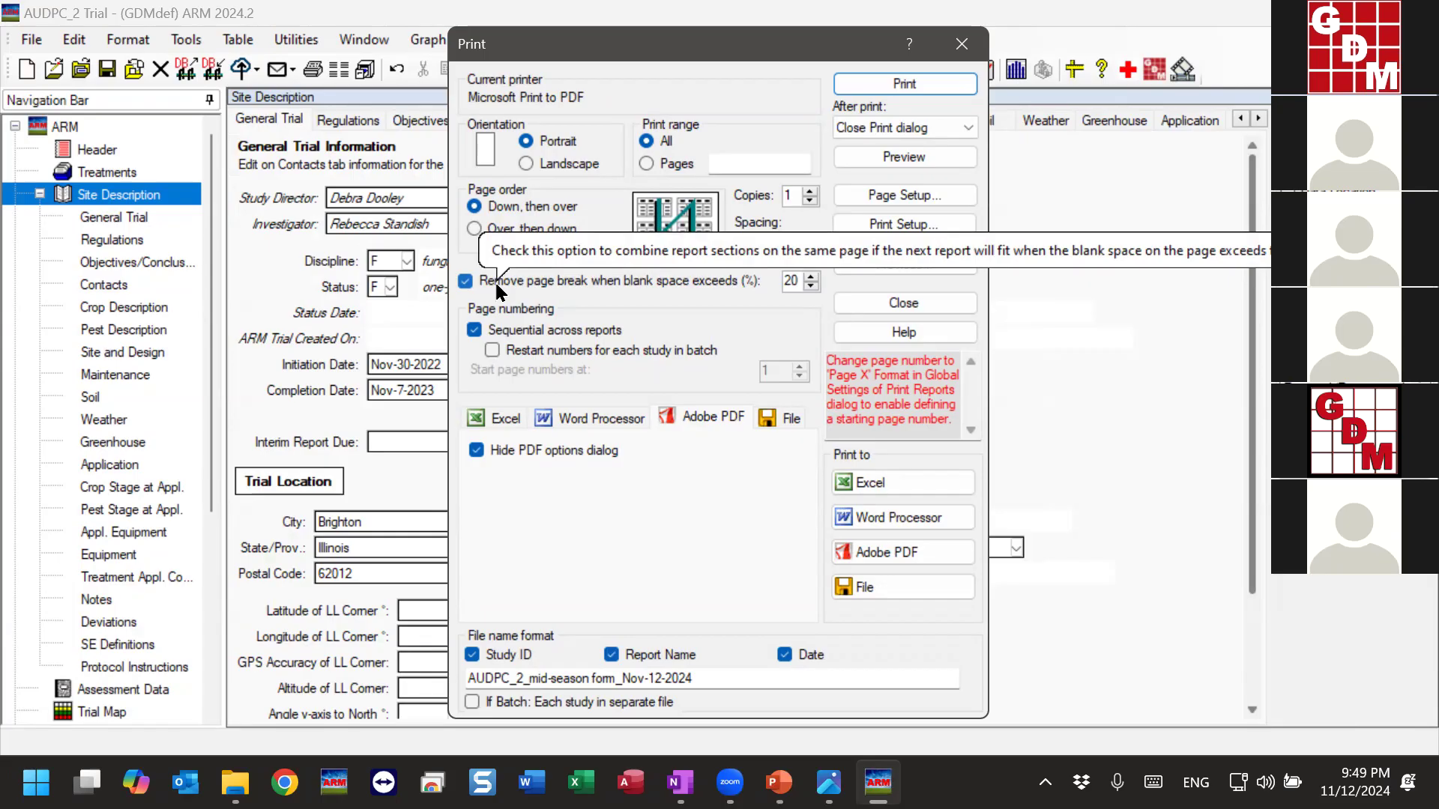
Turn off removing page breaks when blank space exceeds the limit, and preview the report set at 125%.
{"action": "left_click", "coordinate": [565, 279]}
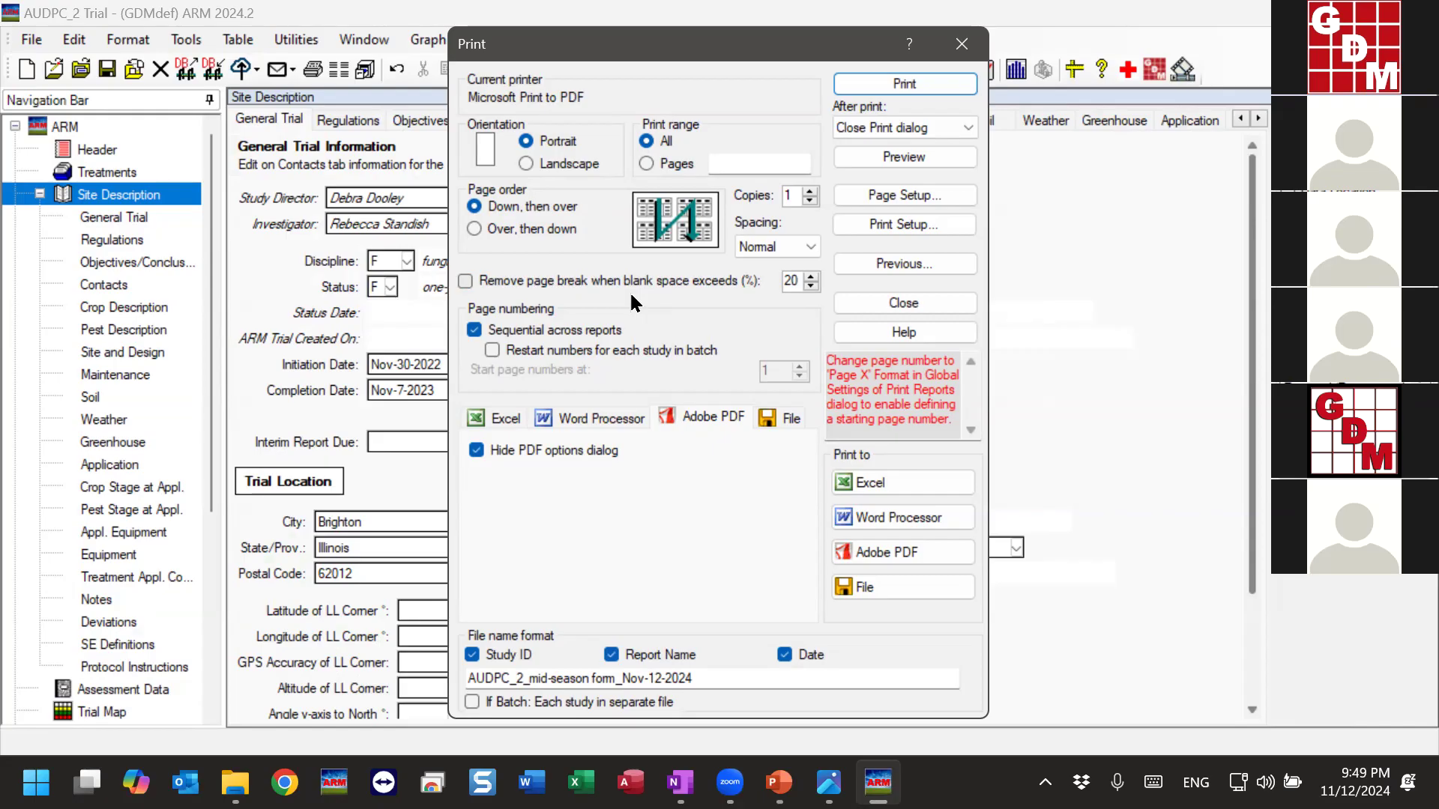
{"action": "left_click", "coordinate": [916, 155]}
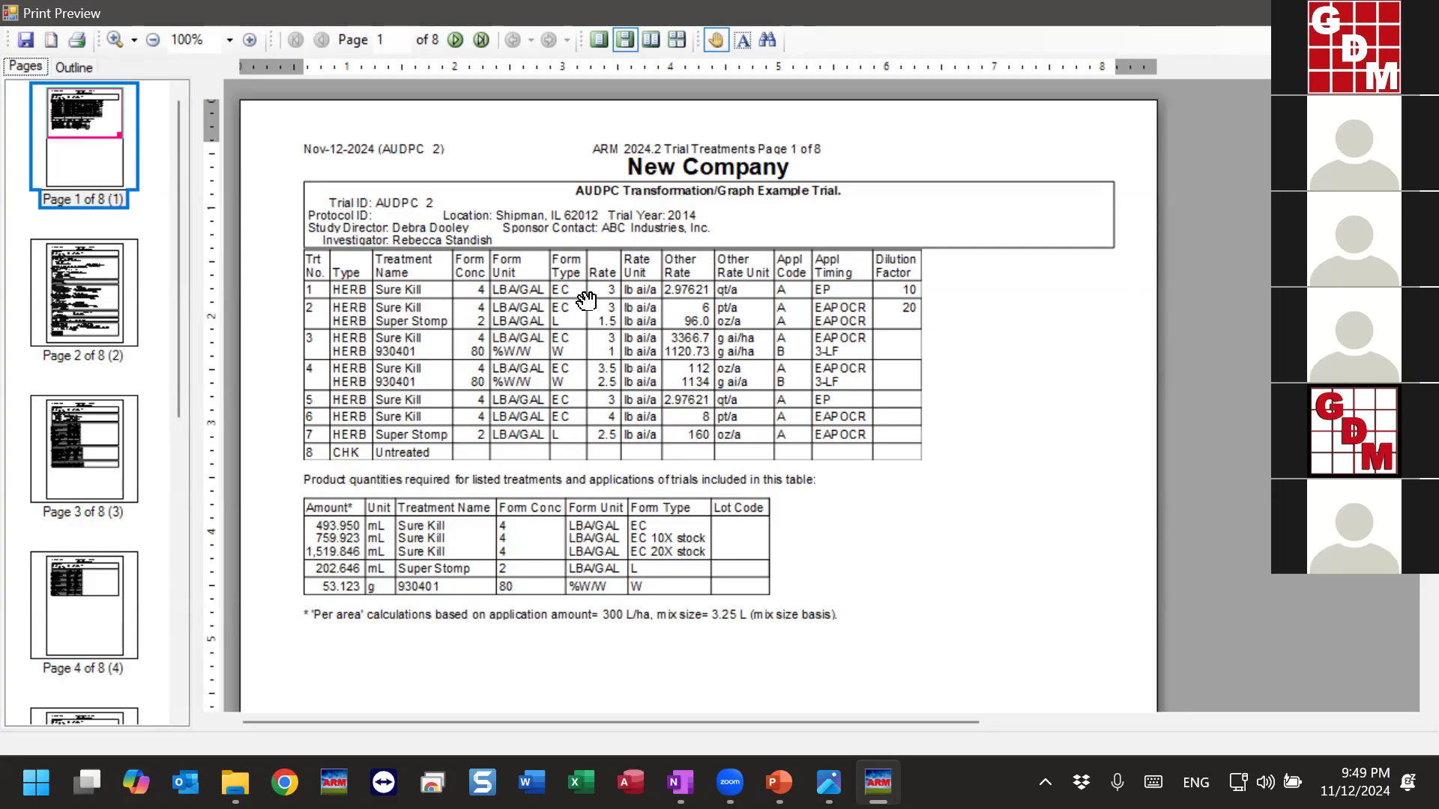
{"action": "left_click", "coordinate": [249, 39]}
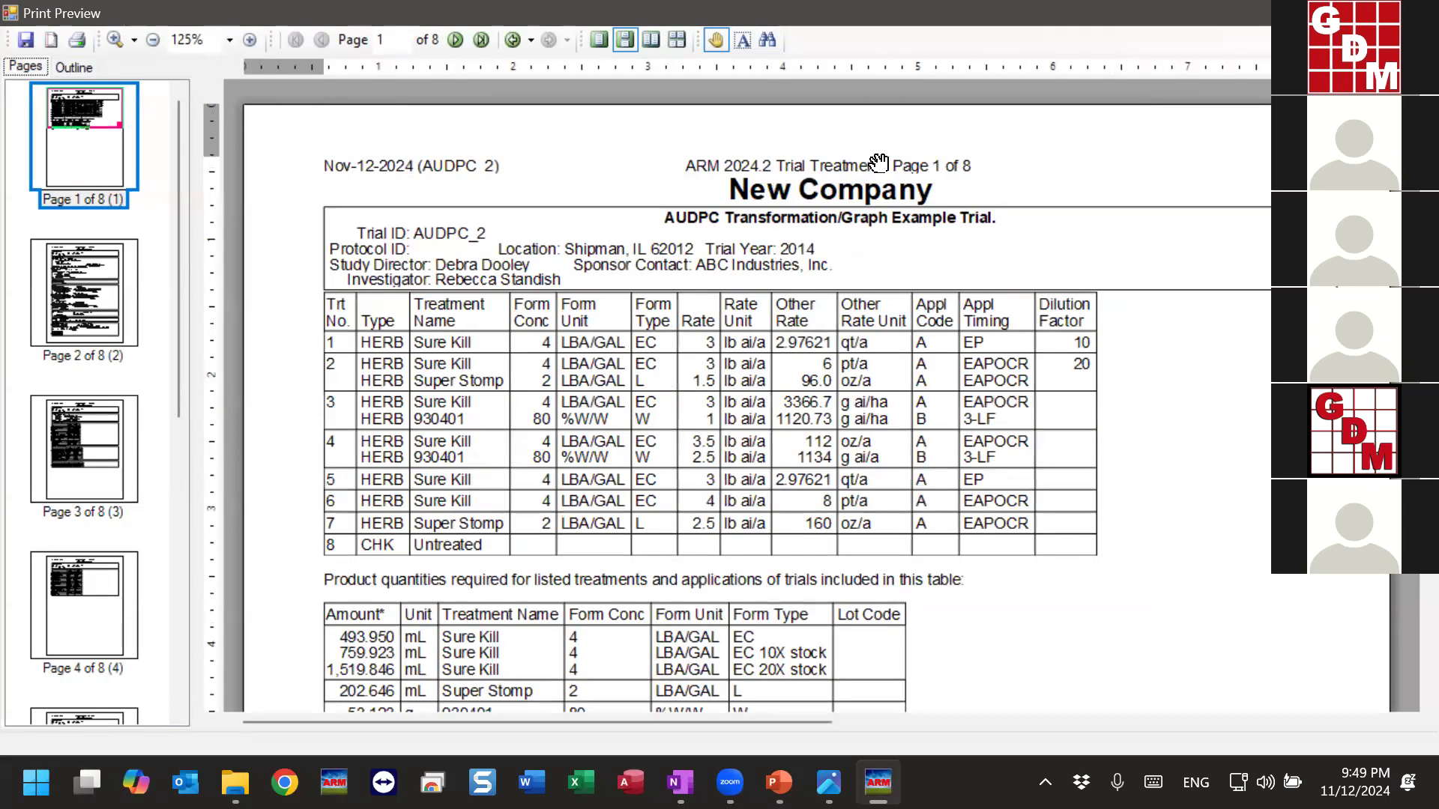
Examine the Trial Treatments page and the start of the Site Description on page 2, returning the zoom to 100%.
{"action": "left_click_drag", "start_coordinate": [980, 444], "coordinate": [1037, 261]}
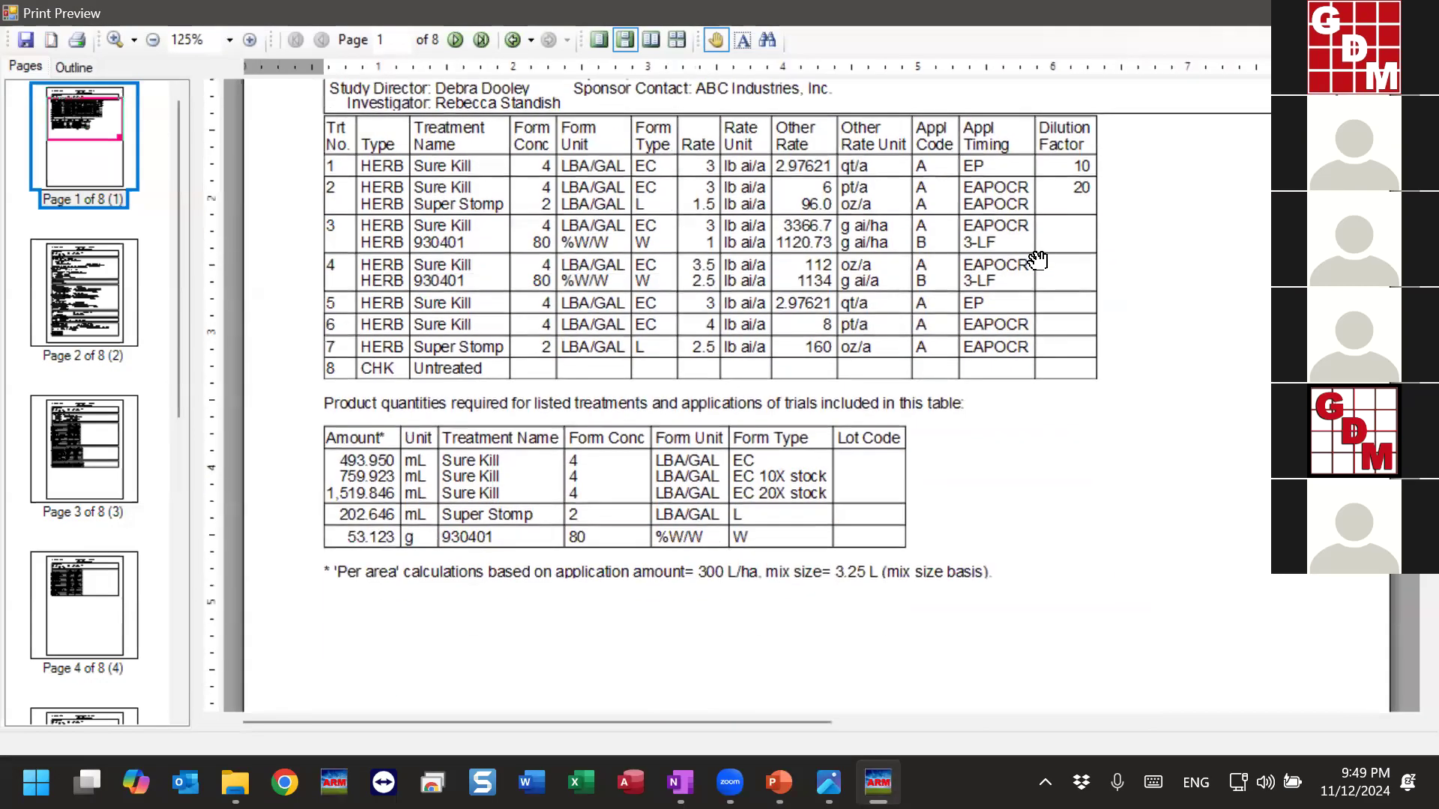
{"action": "scroll", "coordinate": [668, 569], "scroll_direction": "down", "scroll_amount": 5}
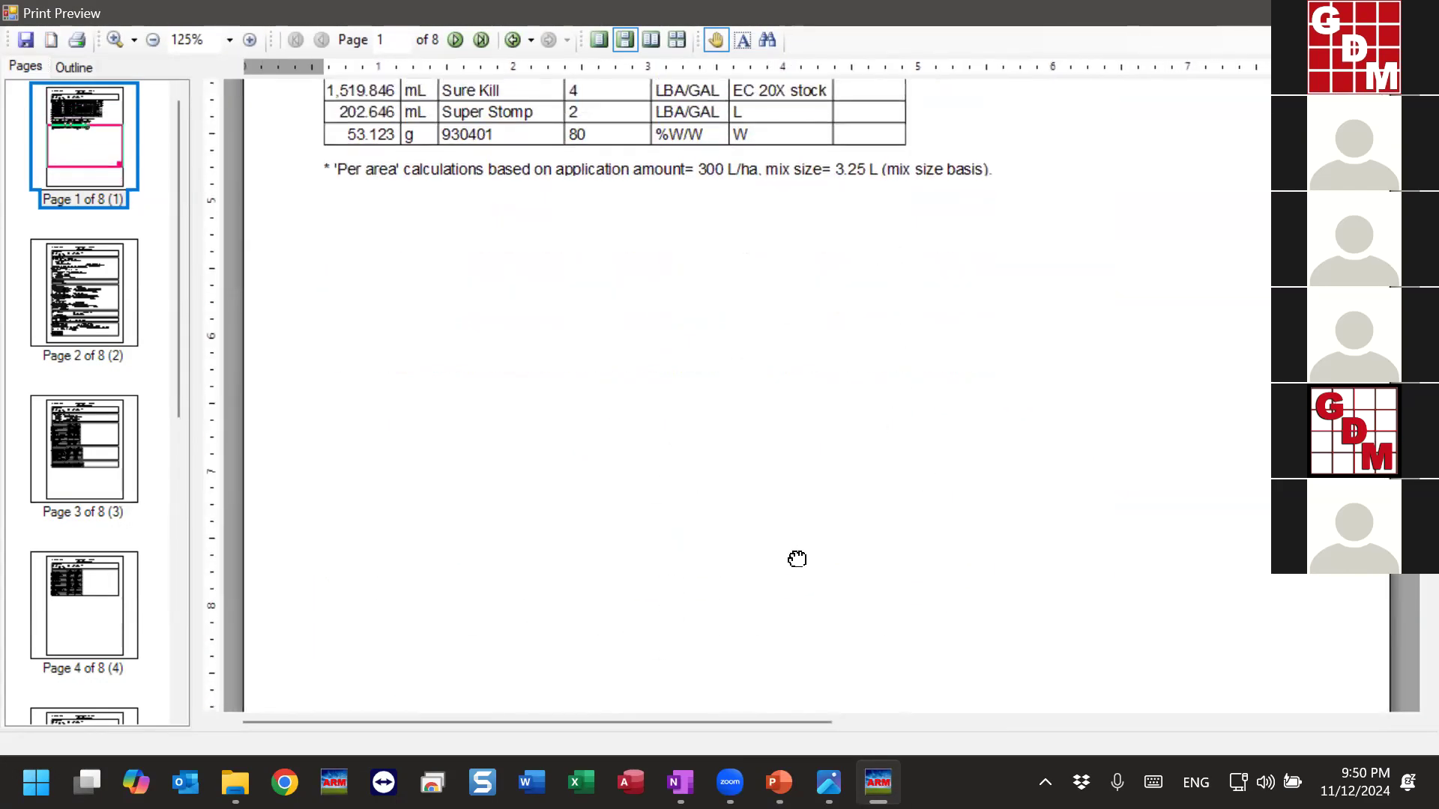
{"action": "scroll", "coordinate": [909, 434], "scroll_direction": "down", "scroll_amount": 6}
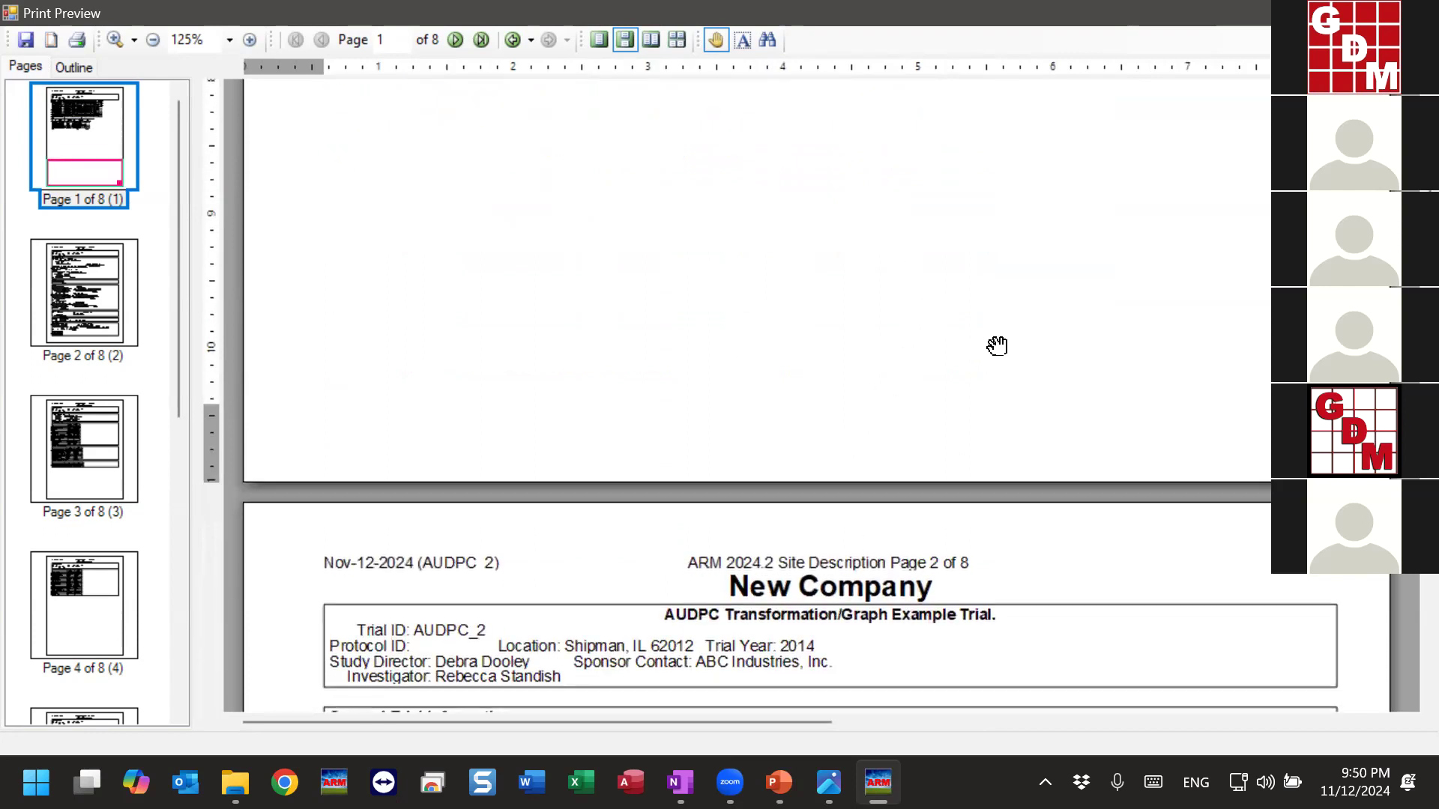
{"action": "scroll", "coordinate": [885, 555], "scroll_direction": "down", "scroll_amount": 2}
{"action": "left_click_drag", "start_coordinate": [971, 546], "coordinate": [1009, 242]}
{"action": "scroll", "coordinate": [1012, 315], "scroll_direction": "down", "scroll_amount": 4}
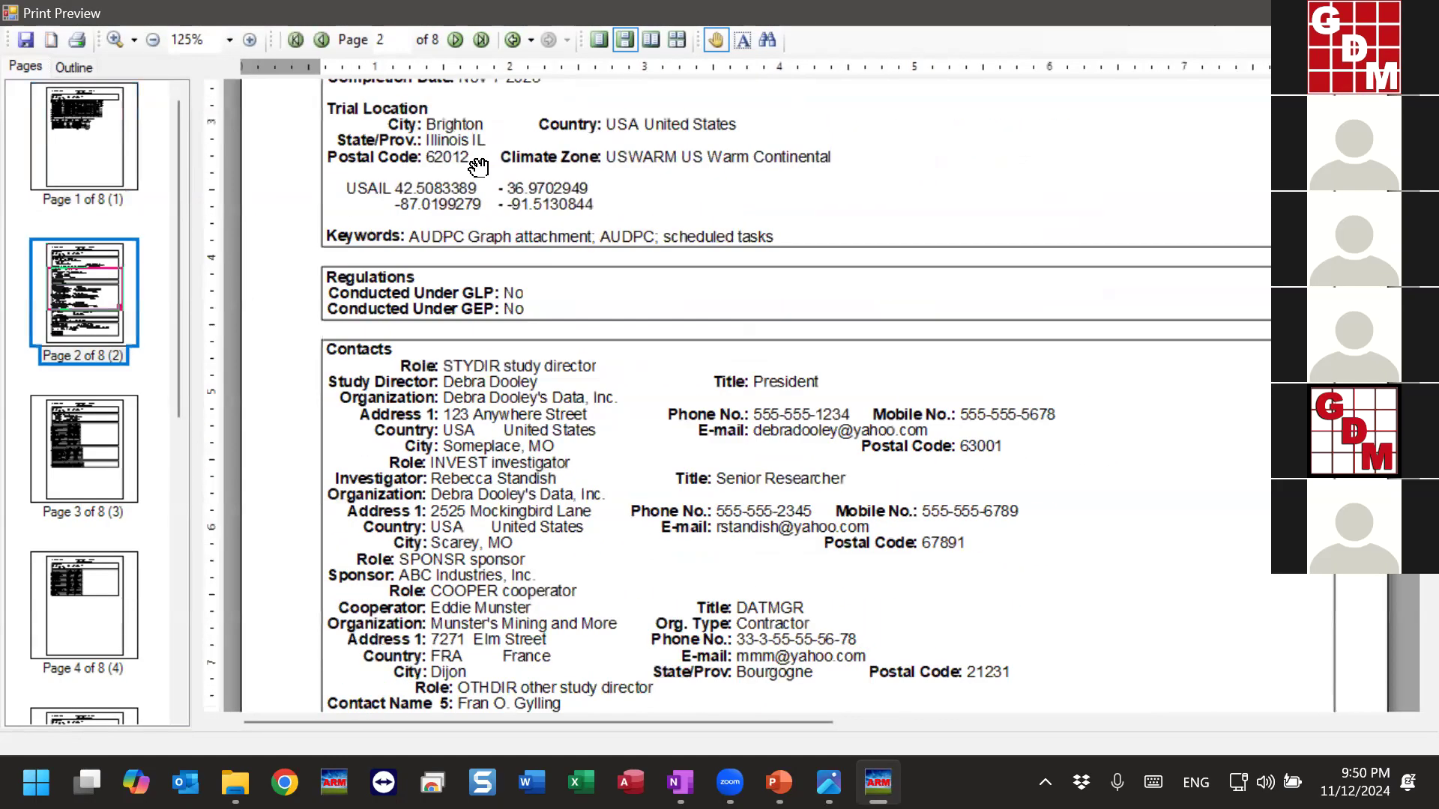
{"action": "left_click", "coordinate": [159, 36]}
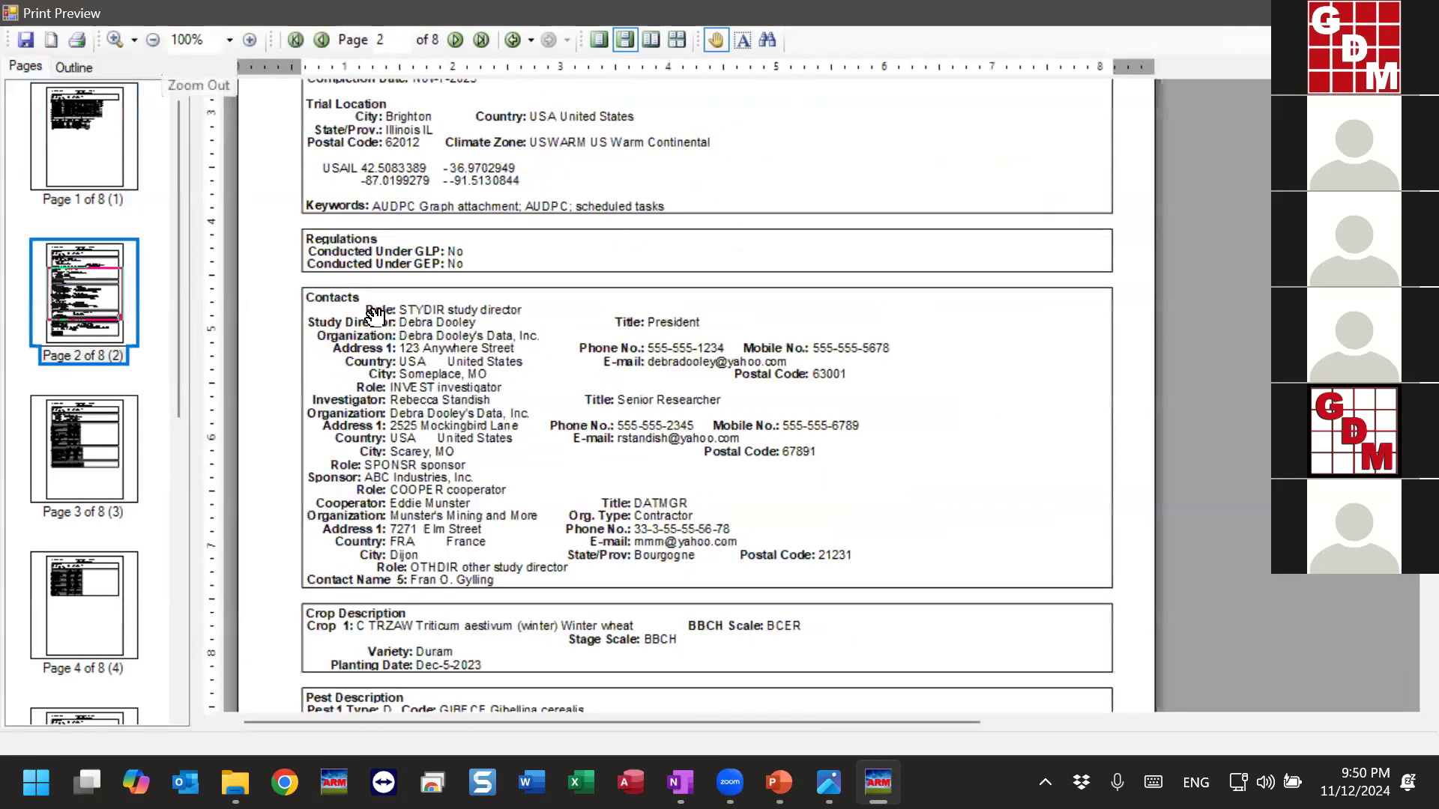
Examine the Site Description on pages 3 and 4 and the Status Report on page 5.
{"action": "left_click", "coordinate": [93, 473]}
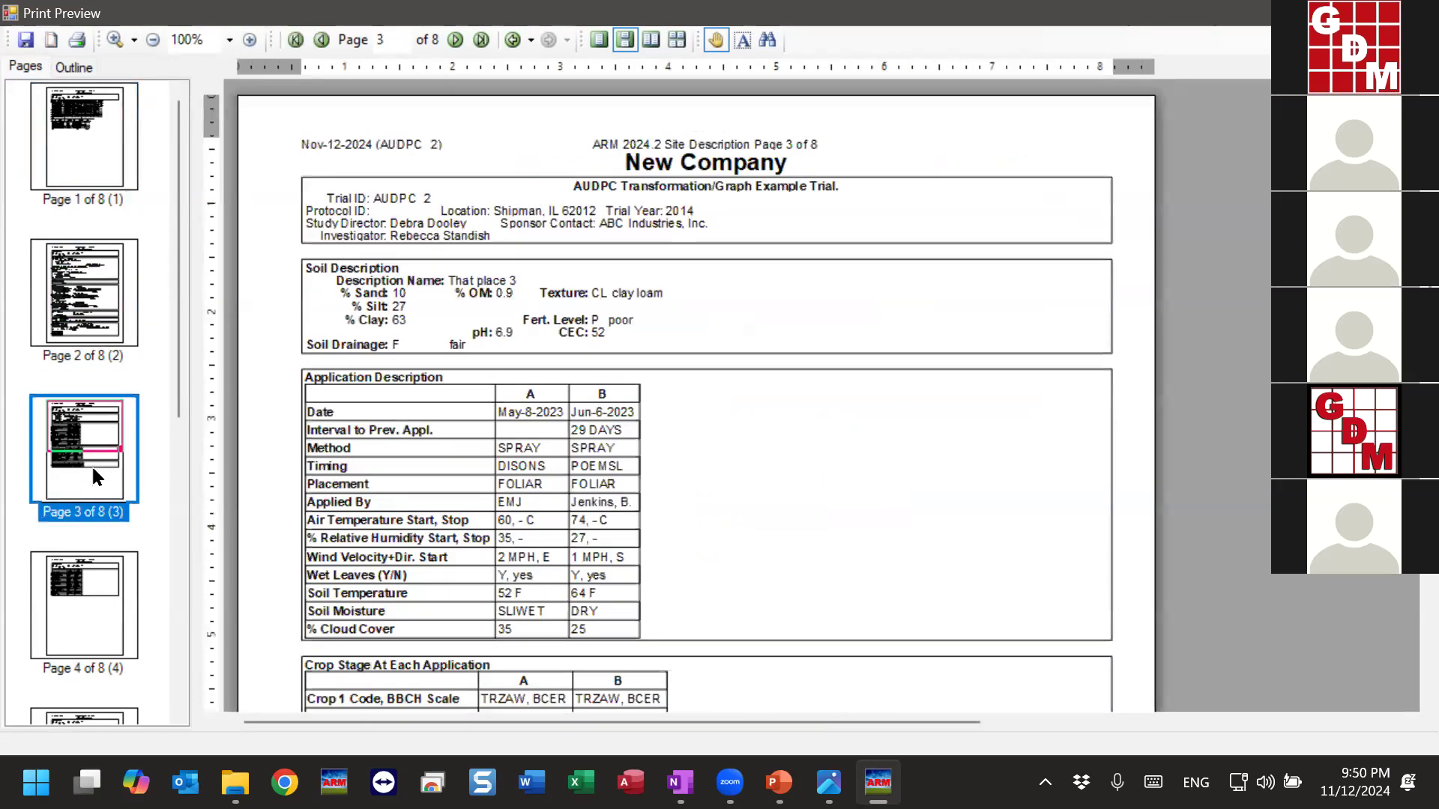
{"action": "left_click", "coordinate": [87, 601]}
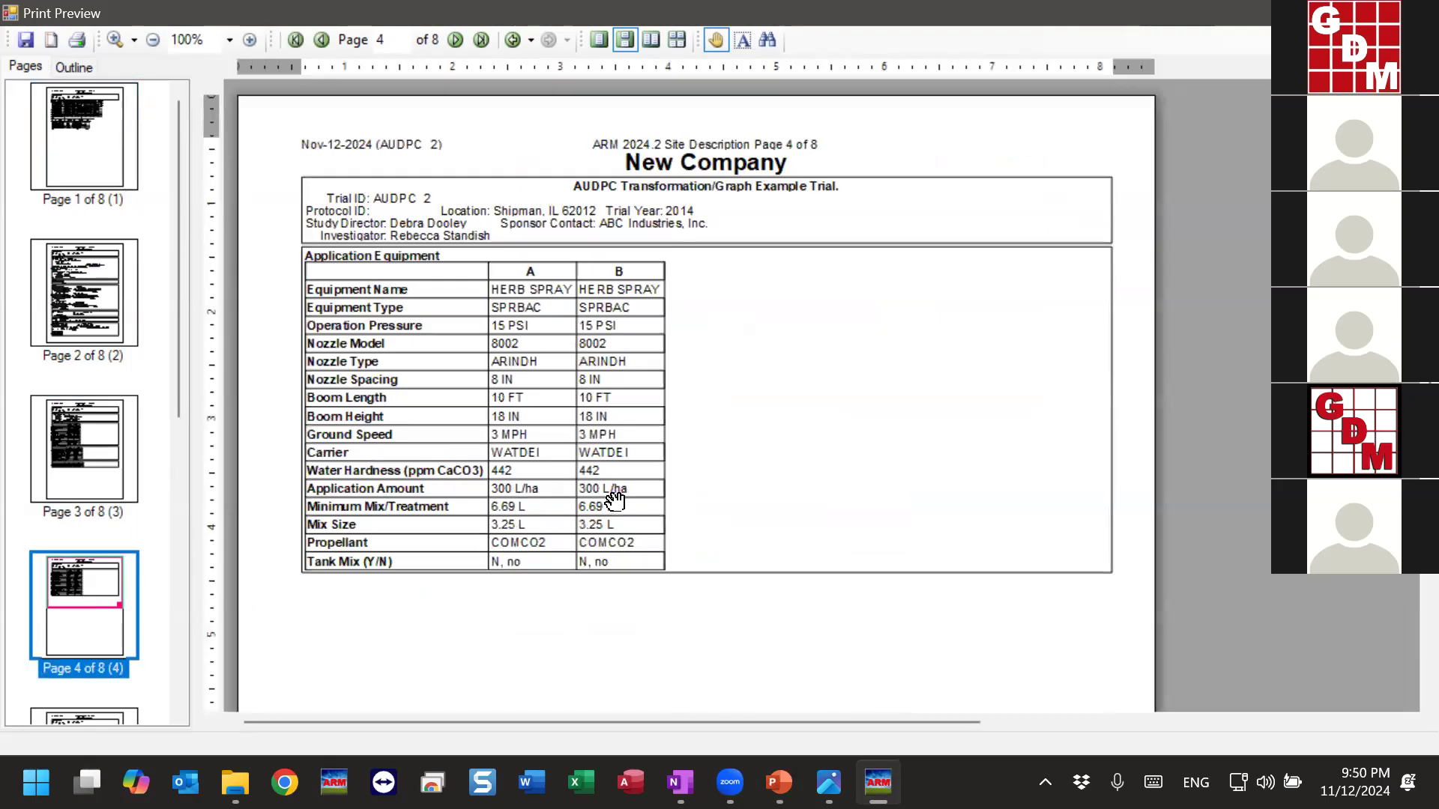
{"action": "scroll", "coordinate": [615, 499], "scroll_direction": "down", "scroll_amount": 5}
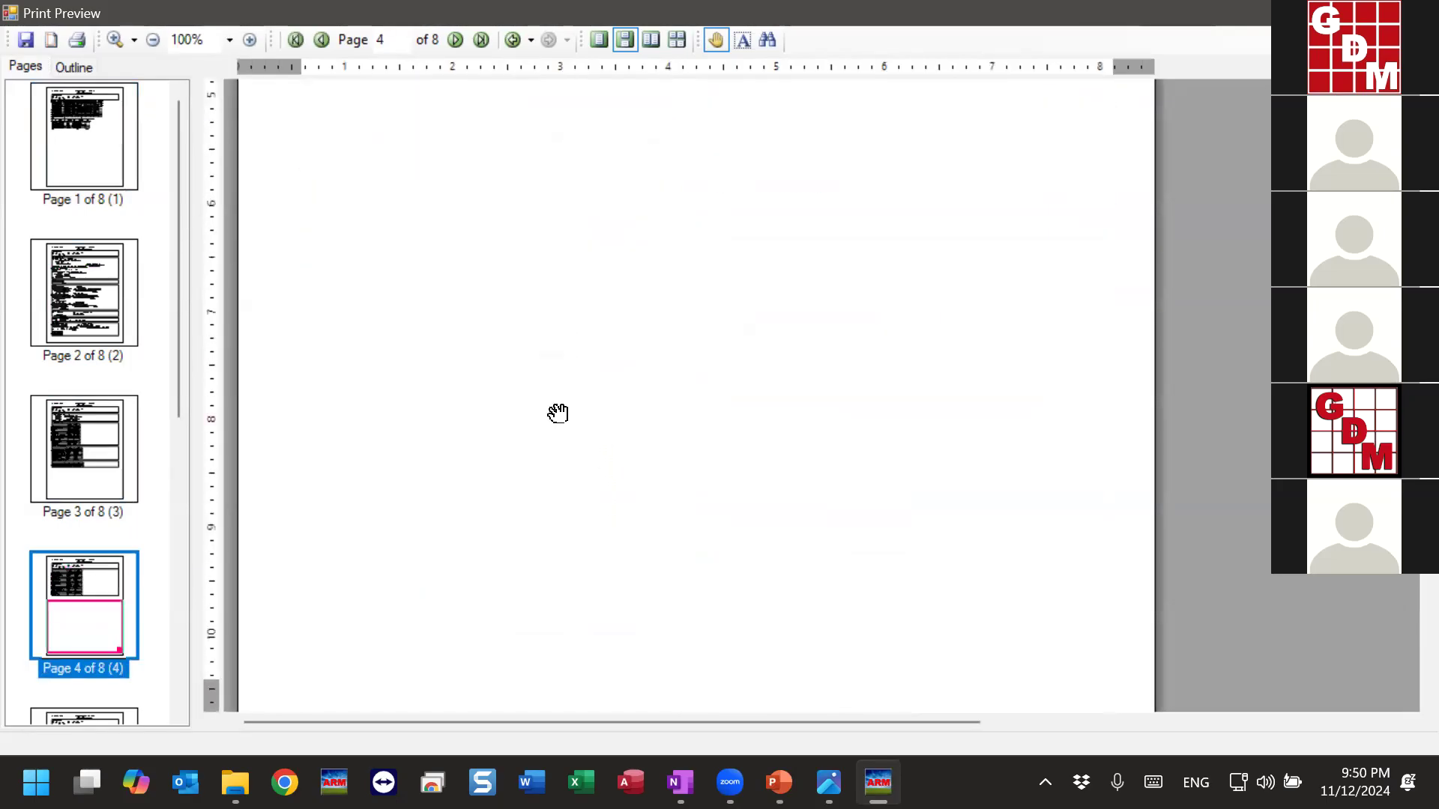
{"action": "scroll", "coordinate": [557, 413], "scroll_direction": "down", "scroll_amount": 6}
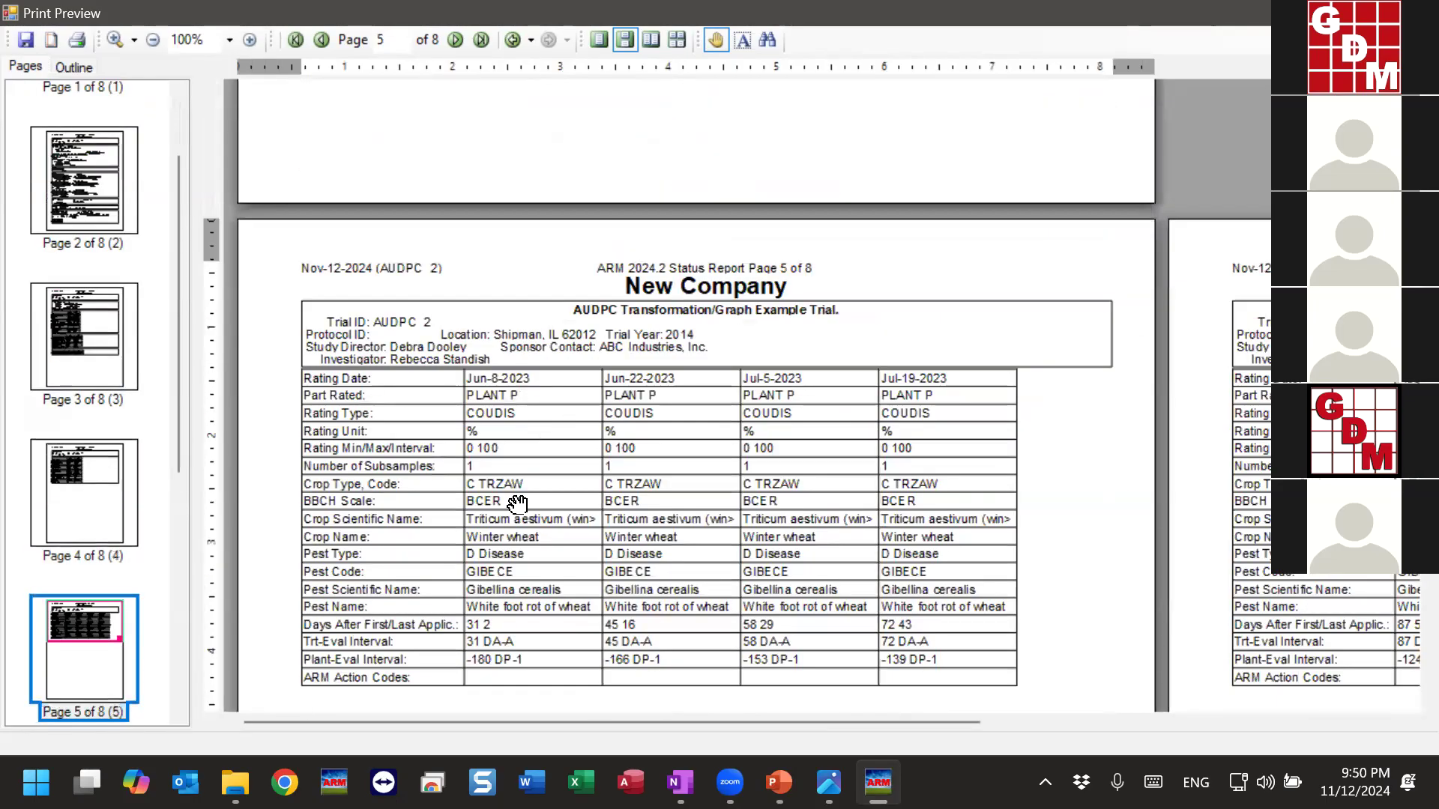
{"action": "scroll", "coordinate": [517, 505], "scroll_direction": "down", "scroll_amount": 3}
{"action": "left_click_drag", "start_coordinate": [556, 329], "coordinate": [566, 403]}
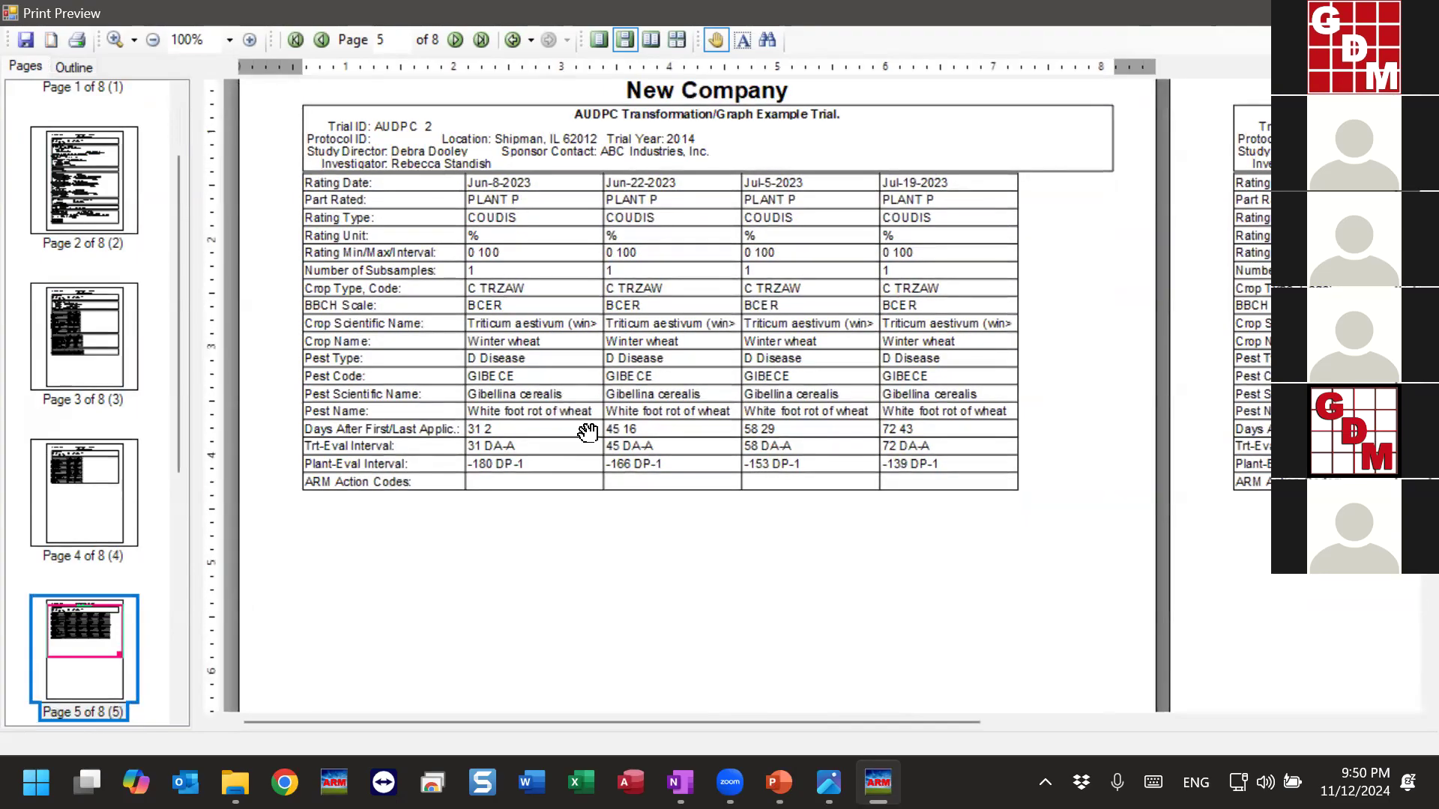
Examine the blank space below the Application Equipment table on page 4 and where the Status Report starts on page 5.
{"action": "scroll", "coordinate": [574, 442], "scroll_direction": "up", "scroll_amount": 5}
{"action": "scroll", "coordinate": [575, 441], "scroll_direction": "up", "scroll_amount": 2}
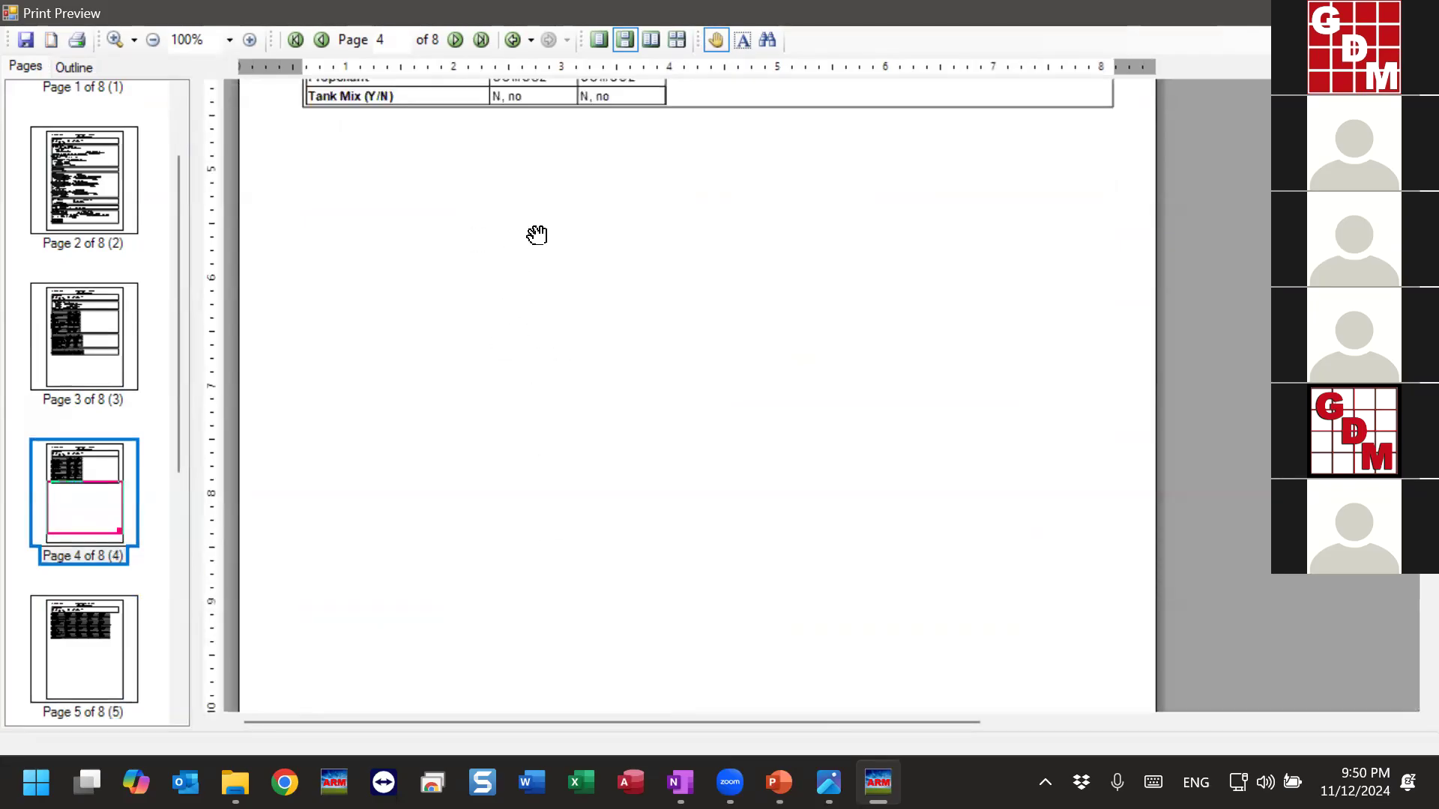
{"action": "scroll", "coordinate": [600, 460], "scroll_direction": "down", "scroll_amount": 2}
{"action": "scroll", "coordinate": [450, 170], "scroll_direction": "up", "scroll_amount": 3}
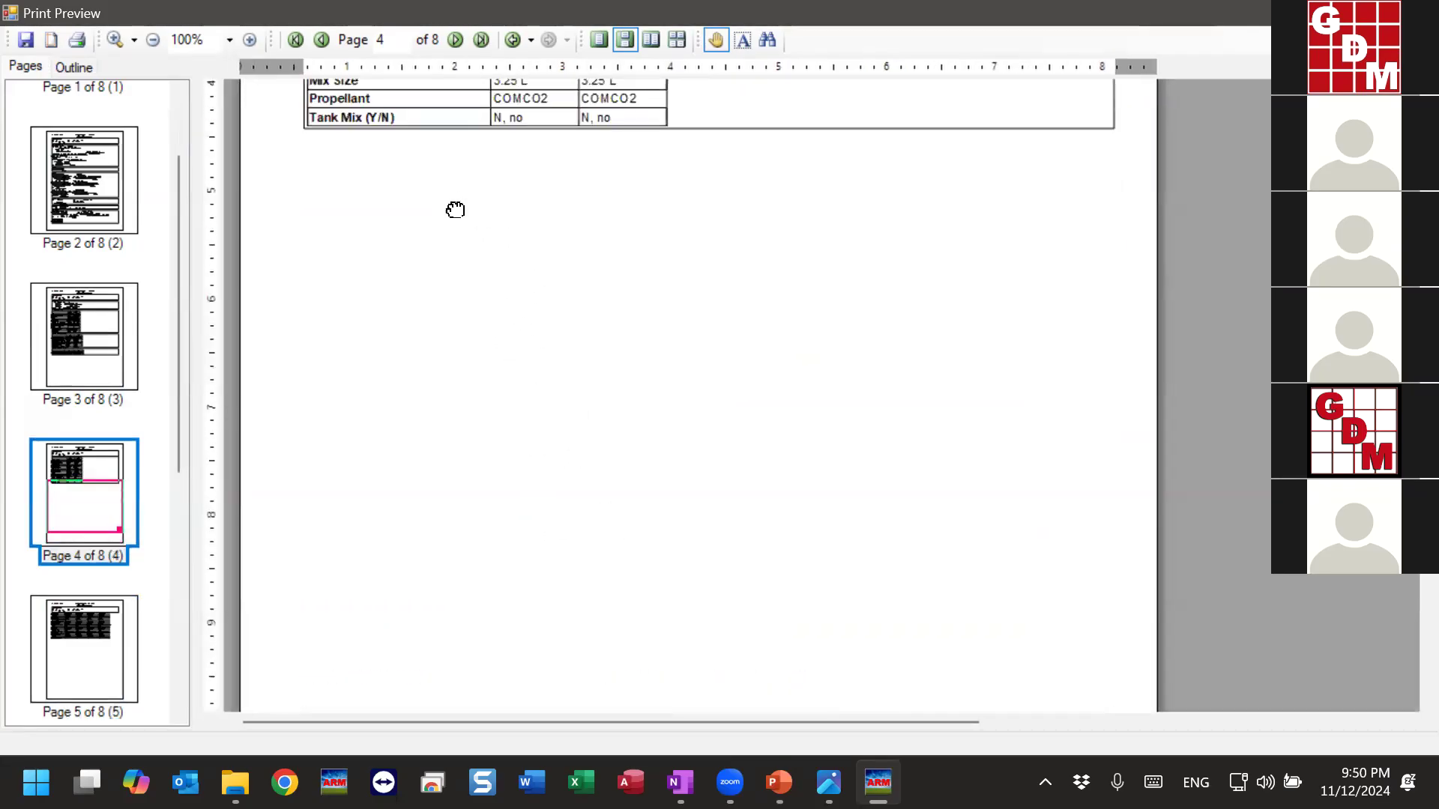
{"action": "left_click_drag", "start_coordinate": [456, 209], "coordinate": [568, 411]}
{"action": "left_click_drag", "start_coordinate": [526, 604], "coordinate": [594, 328]}
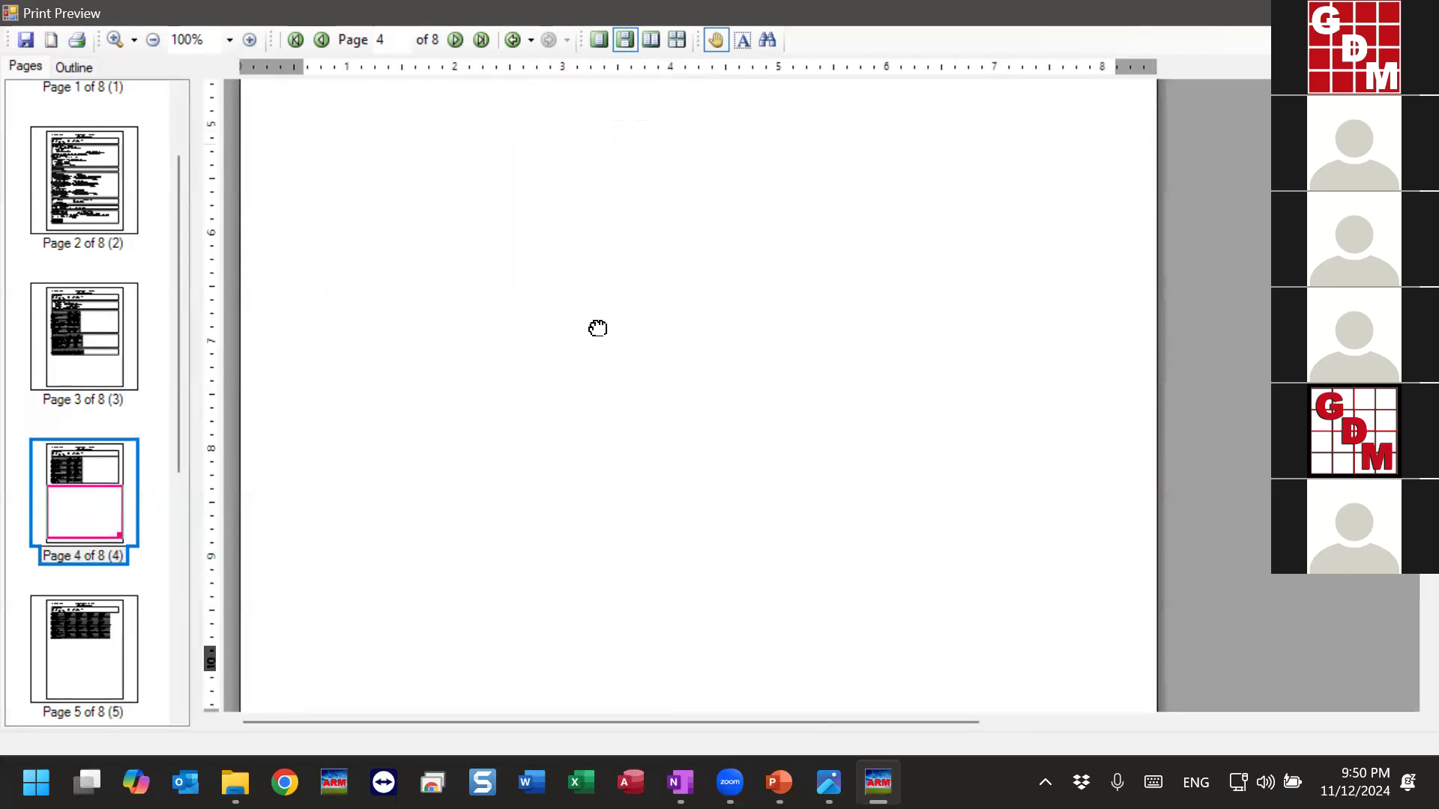
{"action": "left_click_drag", "start_coordinate": [585, 504], "coordinate": [847, 129]}
{"action": "left_click_drag", "start_coordinate": [828, 622], "coordinate": [841, 590]}
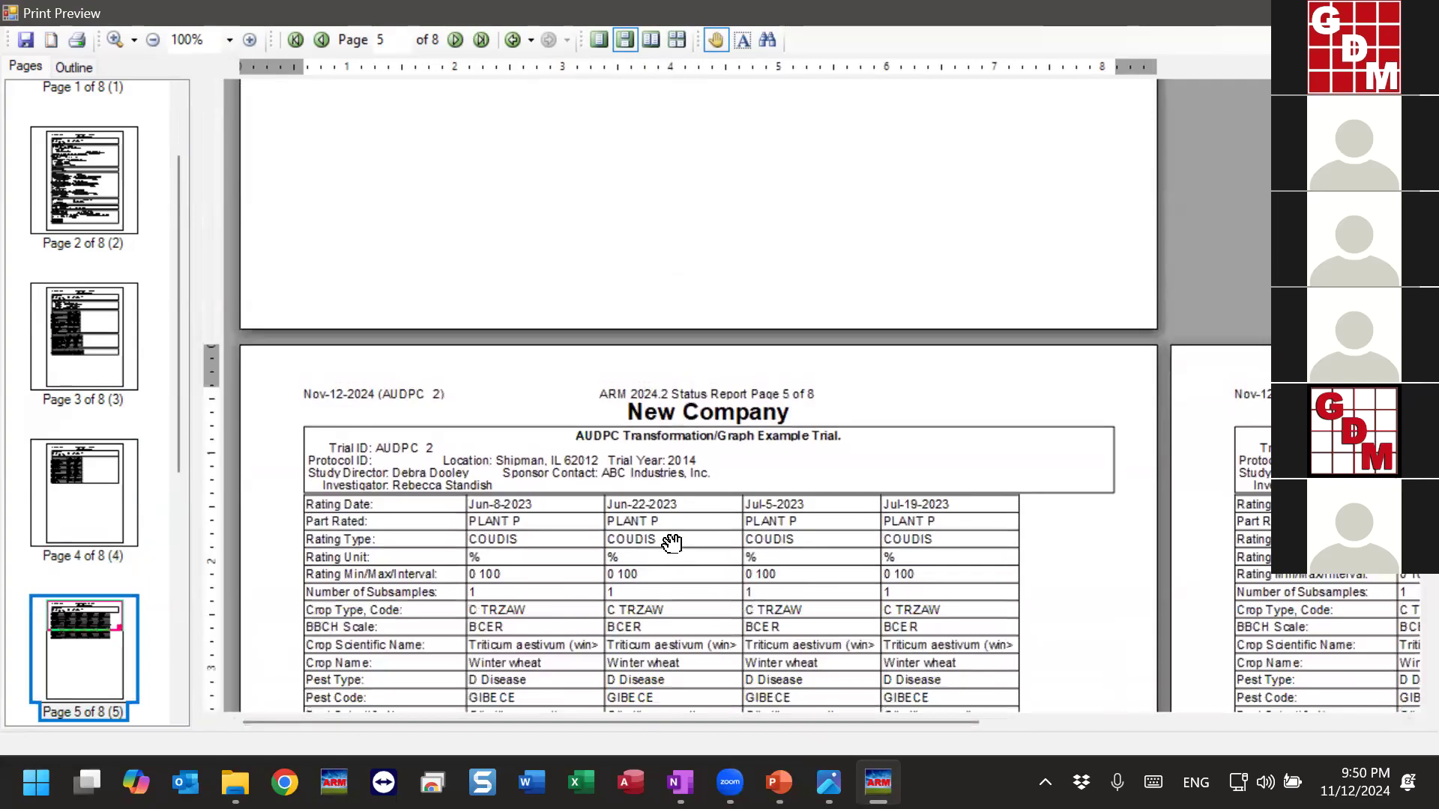
{"action": "scroll", "coordinate": [627, 567], "scroll_direction": "up", "scroll_amount": 8}
{"action": "scroll", "coordinate": [668, 335], "scroll_direction": "up", "scroll_amount": 5}
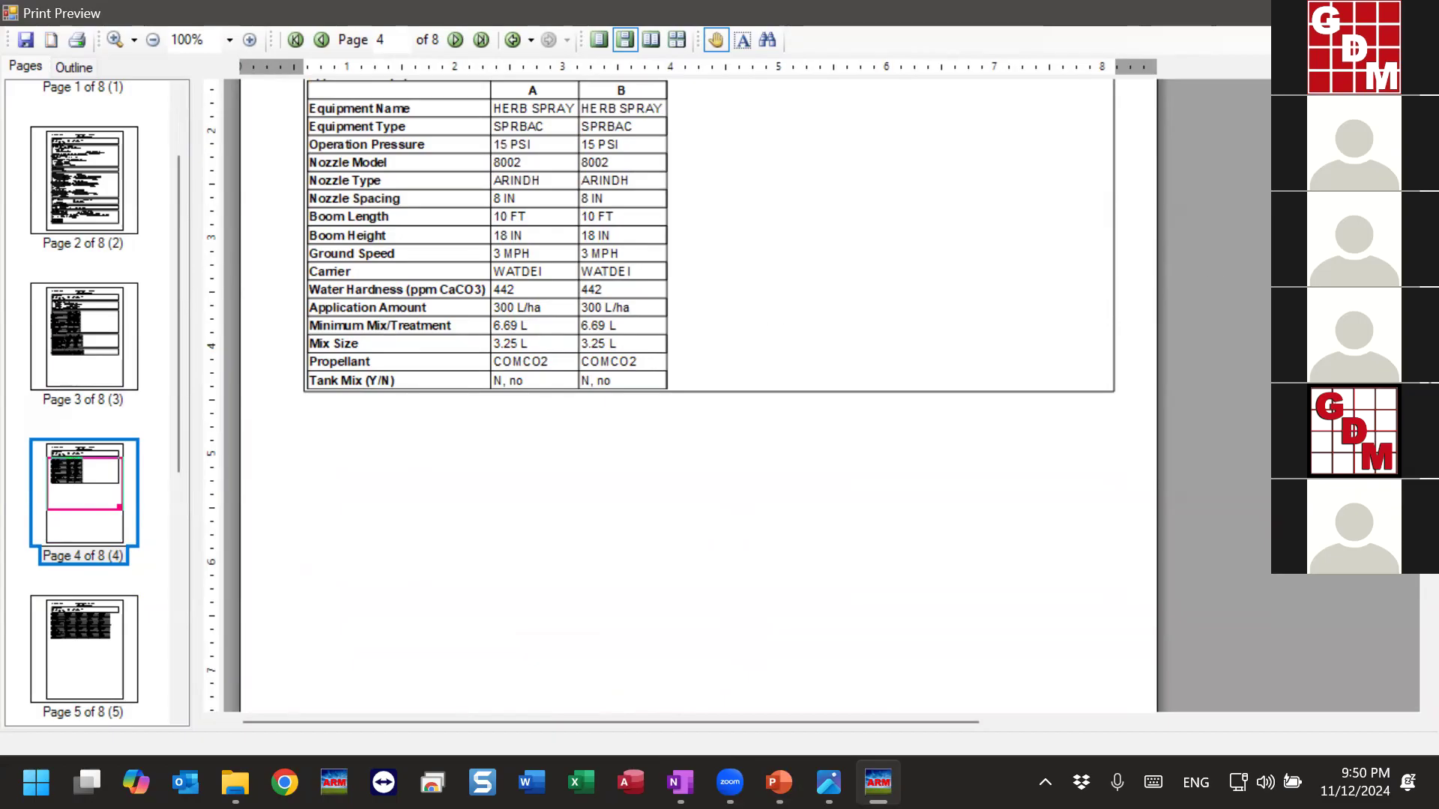
Close the preview, enable removing page breaks when blank space exceeds 20%, and preview the report set again.
{"action": "left_click", "coordinate": [1420, 12]}
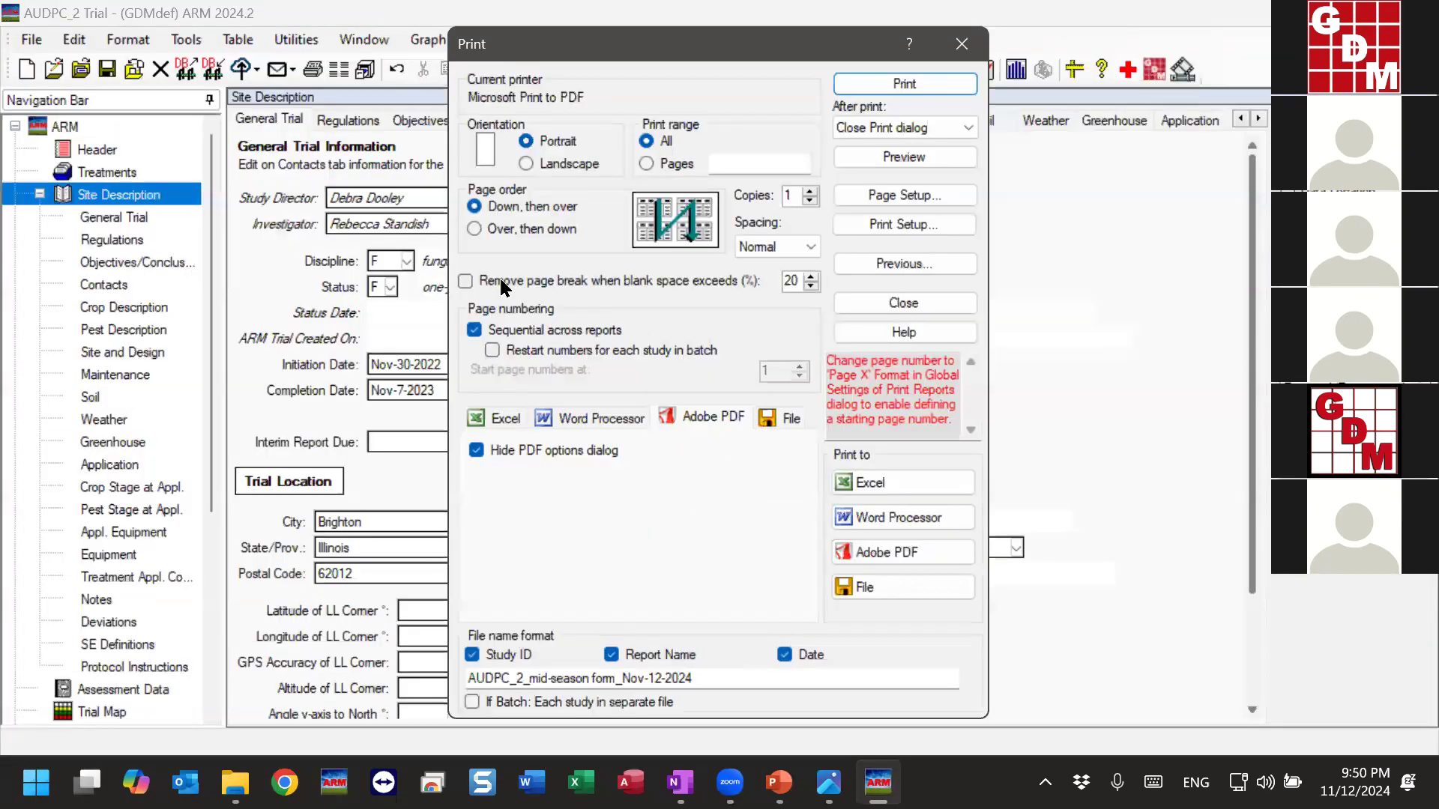
{"action": "left_click", "coordinate": [564, 273]}
{"action": "left_click", "coordinate": [907, 158]}
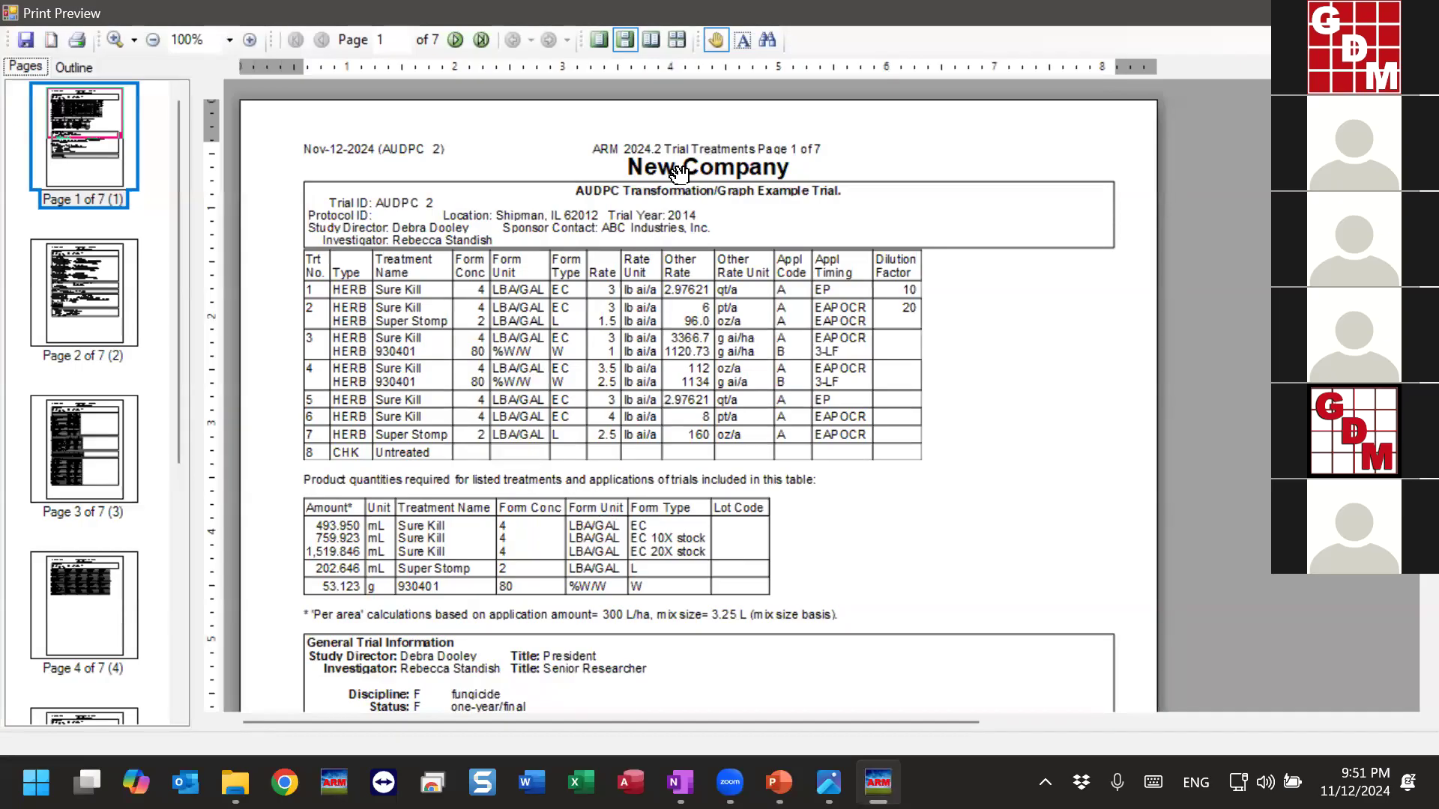
Examine how the Site Description sections are arranged across pages 1 to 3 of the new preview.
{"action": "left_click_drag", "start_coordinate": [645, 589], "coordinate": [784, 147]}
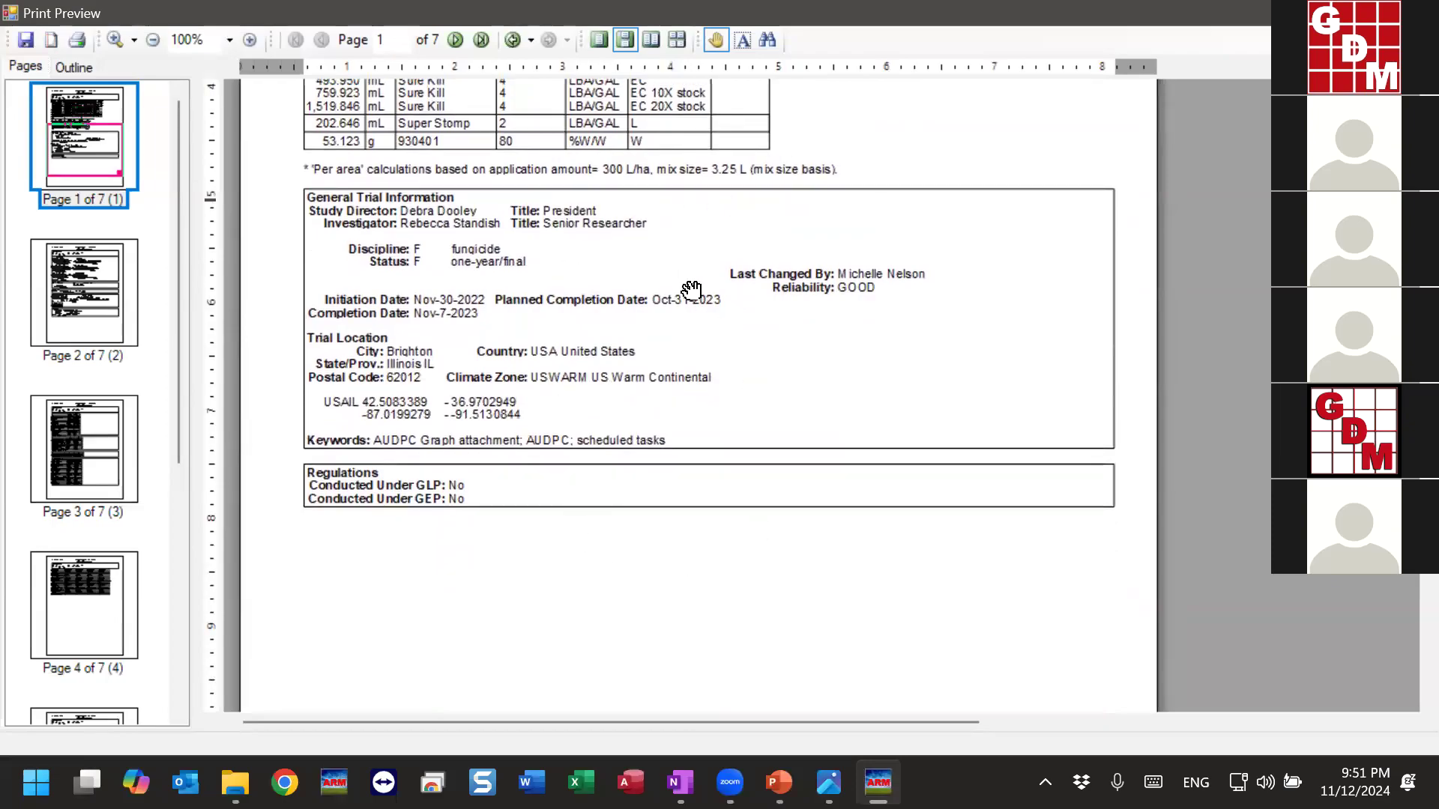
{"action": "left_click_drag", "start_coordinate": [569, 403], "coordinate": [587, 355]}
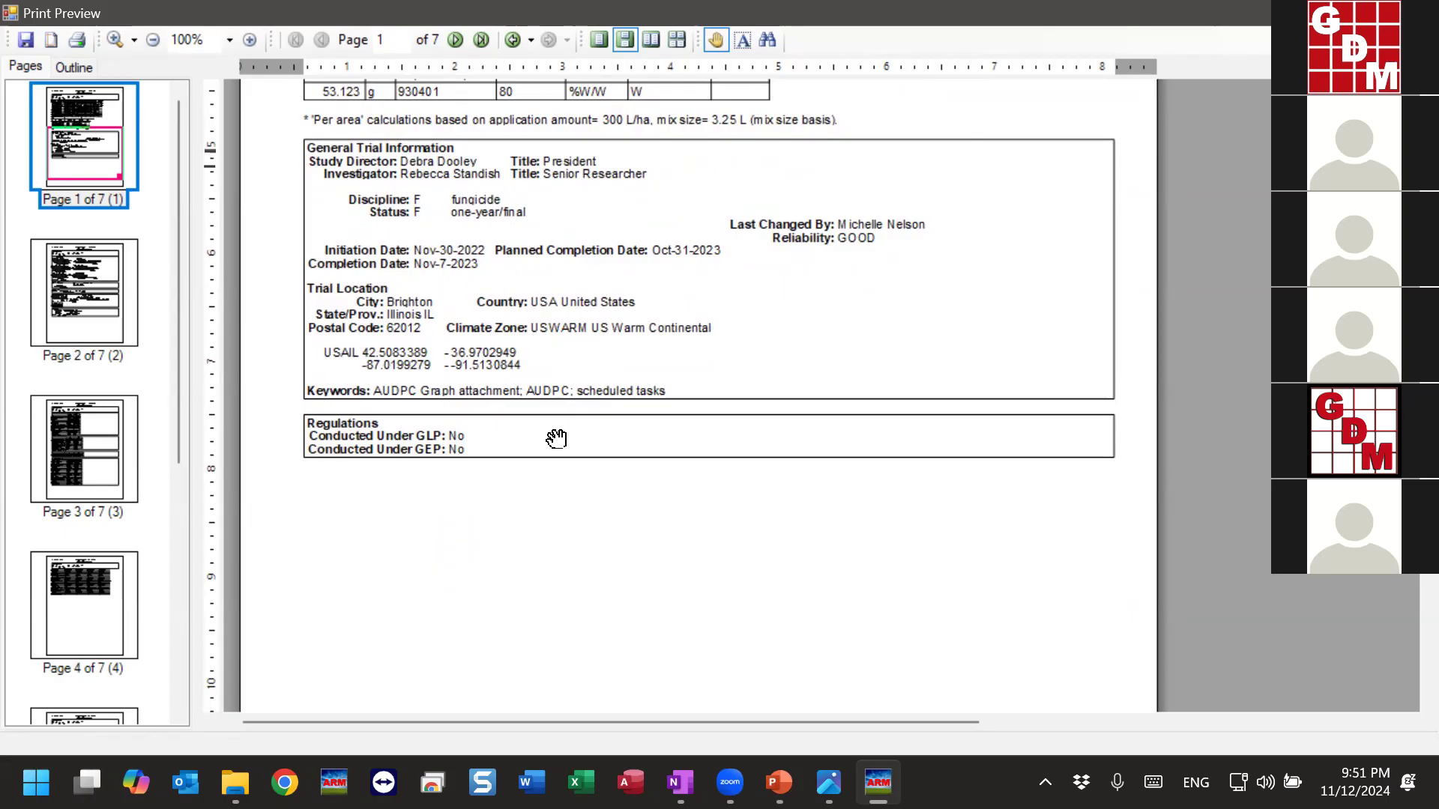
{"action": "left_click", "coordinate": [114, 313]}
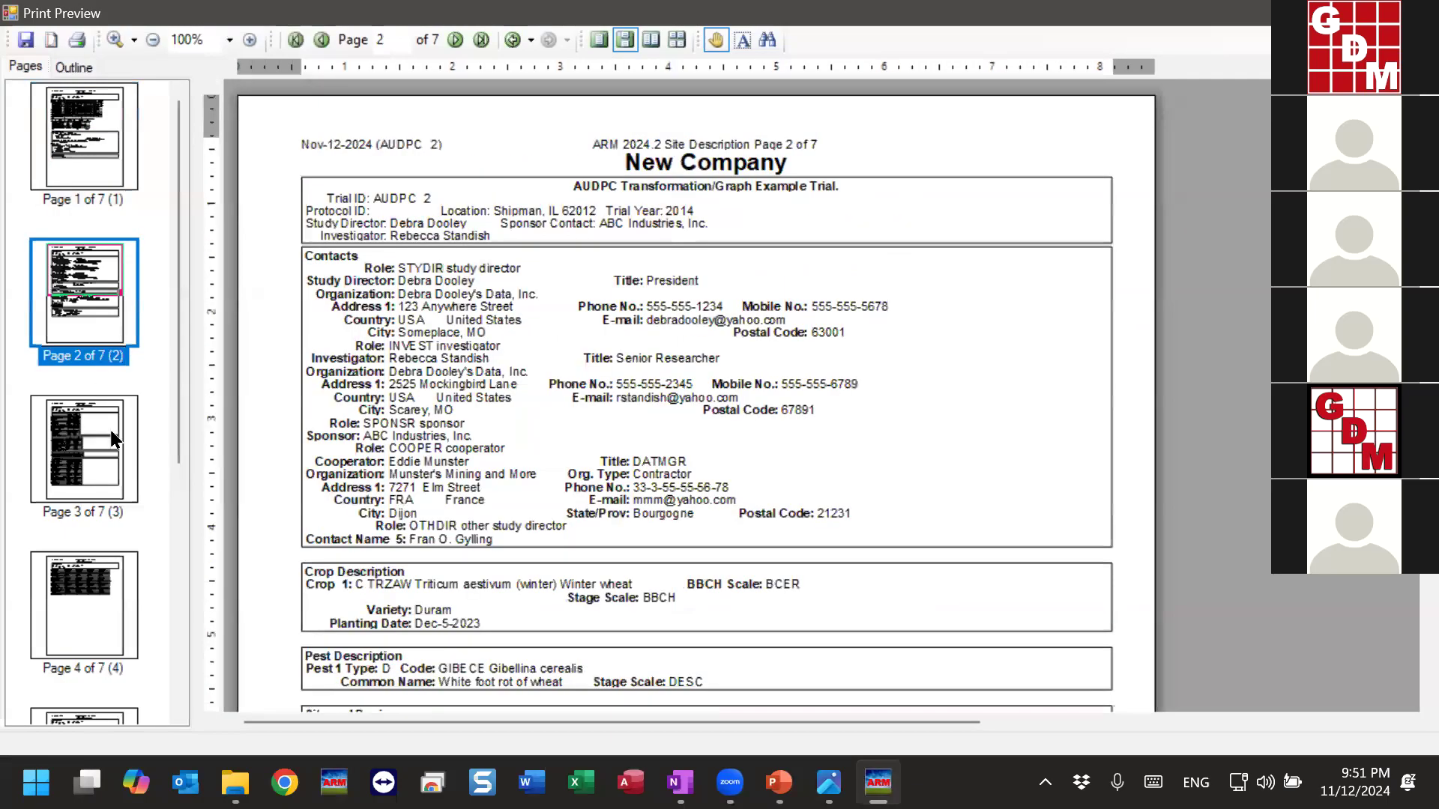
{"action": "left_click", "coordinate": [88, 472]}
{"action": "scroll", "coordinate": [670, 607], "scroll_direction": "down", "scroll_amount": 10}
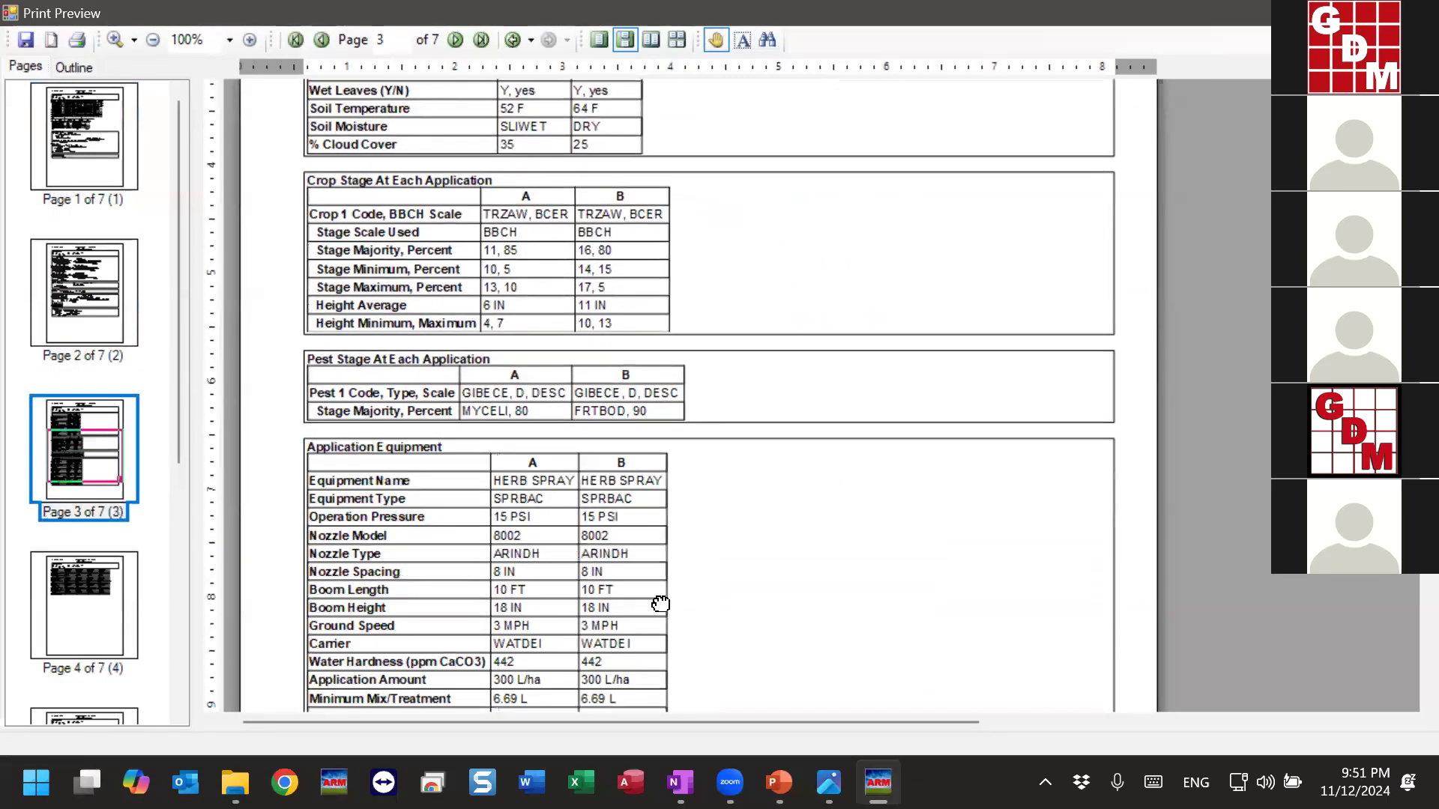
{"action": "left_click_drag", "start_coordinate": [671, 606], "coordinate": [777, 251]}
{"action": "left_click_drag", "start_coordinate": [562, 614], "coordinate": [779, 760]}
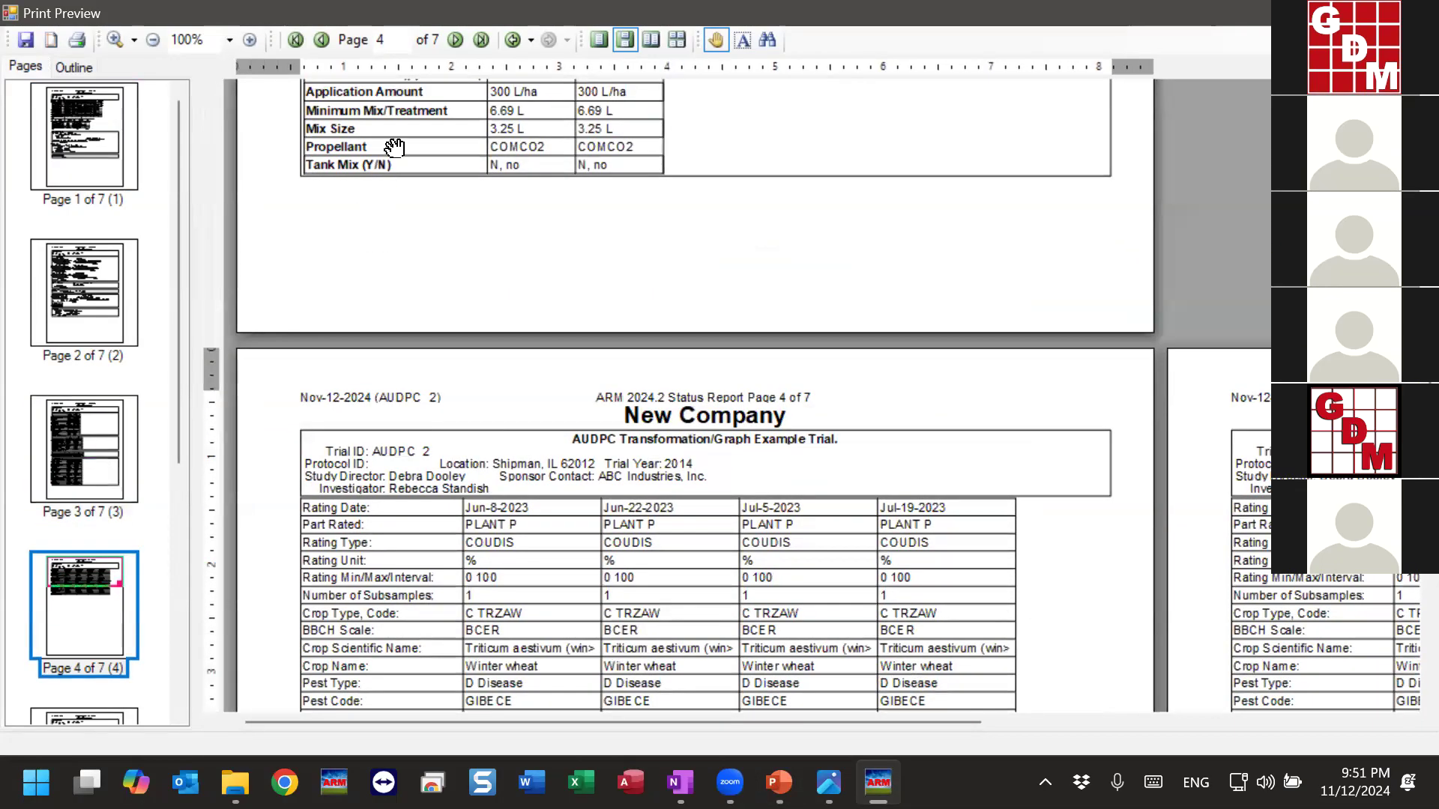
Examine the page break between the Application Equipment table and the Status Report, and the Status Report pages from page 4 on.
{"action": "left_click_drag", "start_coordinate": [386, 149], "coordinate": [433, 362]}
{"action": "left_click_drag", "start_coordinate": [411, 466], "coordinate": [484, 255]}
{"action": "left_click_drag", "start_coordinate": [491, 627], "coordinate": [558, 228]}
{"action": "left_click_drag", "start_coordinate": [537, 591], "coordinate": [776, 330]}
{"action": "scroll", "coordinate": [524, 607], "scroll_direction": "down", "scroll_amount": 10}
{"action": "left_click_drag", "start_coordinate": [588, 626], "coordinate": [864, 689]}
{"action": "left_click_drag", "start_coordinate": [680, 543], "coordinate": [783, 101]}
{"action": "left_click_drag", "start_coordinate": [742, 266], "coordinate": [674, 646]}
{"action": "left_click_drag", "start_coordinate": [758, 276], "coordinate": [753, 637]}
{"action": "left_click_drag", "start_coordinate": [722, 154], "coordinate": [738, 468]}
{"action": "left_click_drag", "start_coordinate": [745, 263], "coordinate": [745, 452]}
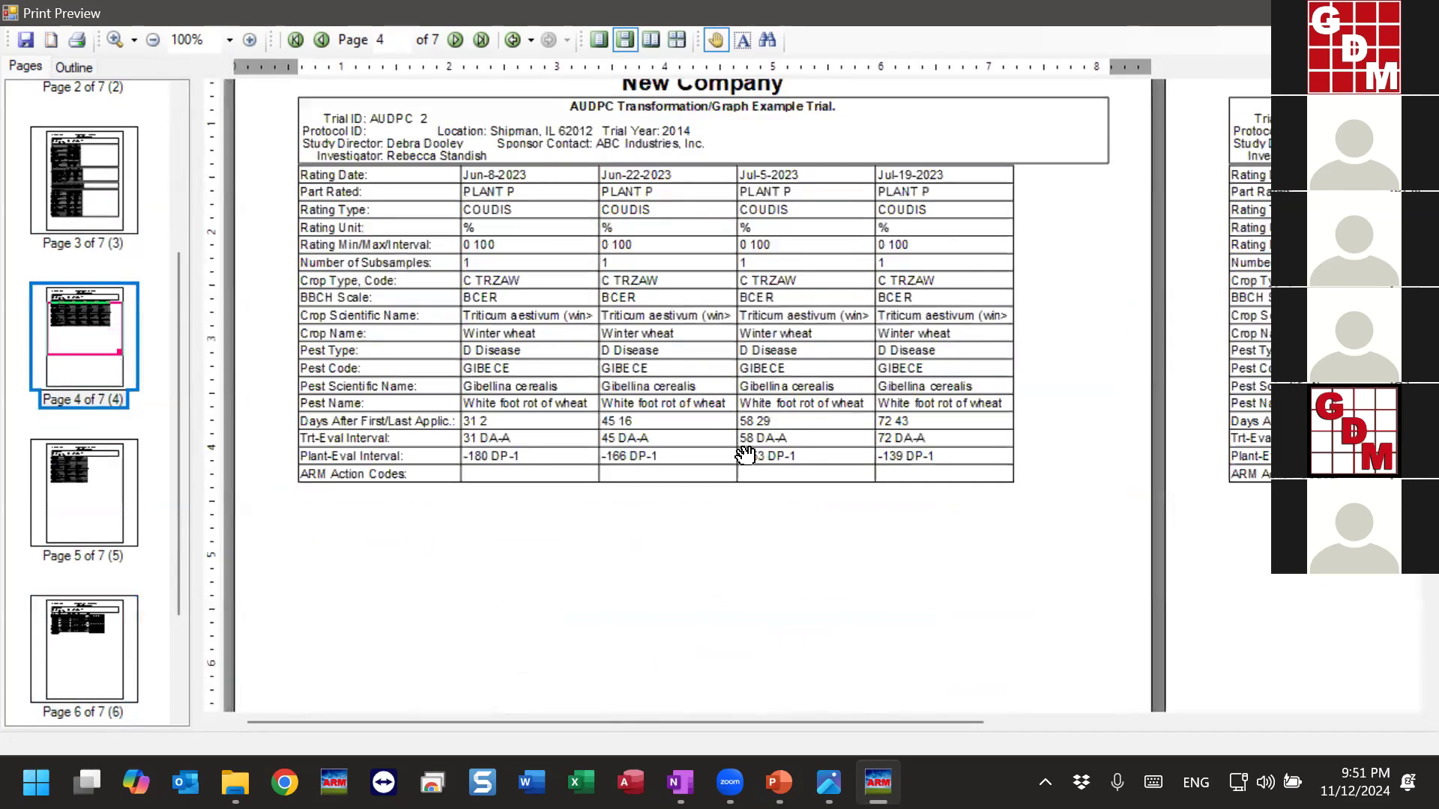
{"action": "left_click_drag", "start_coordinate": [993, 360], "coordinate": [547, 337]}
{"action": "left_click_drag", "start_coordinate": [919, 337], "coordinate": [1012, 346]}
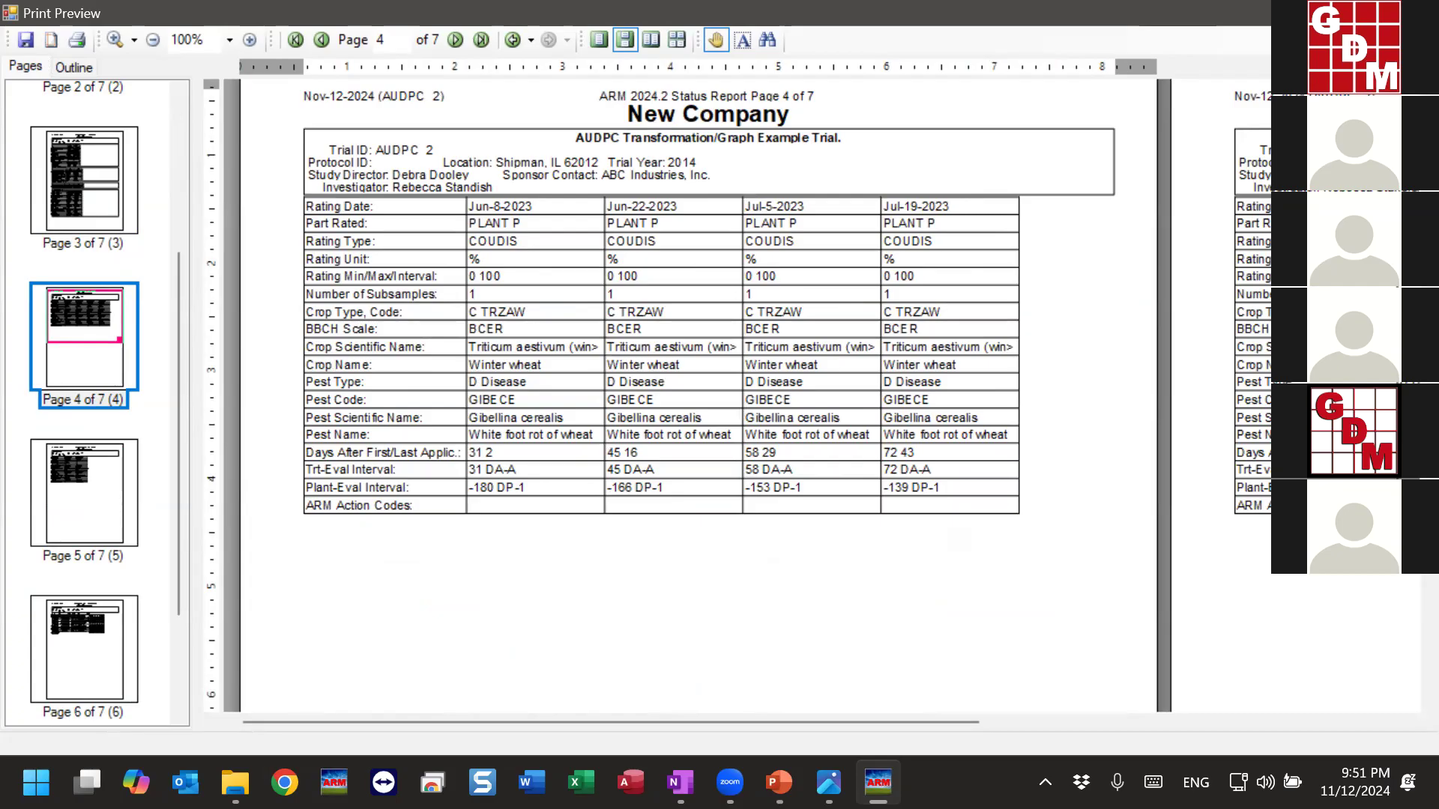
Close the preview, disable removing page breaks for blank space, and show the Excel output options.
{"action": "left_click", "coordinate": [1419, 12]}
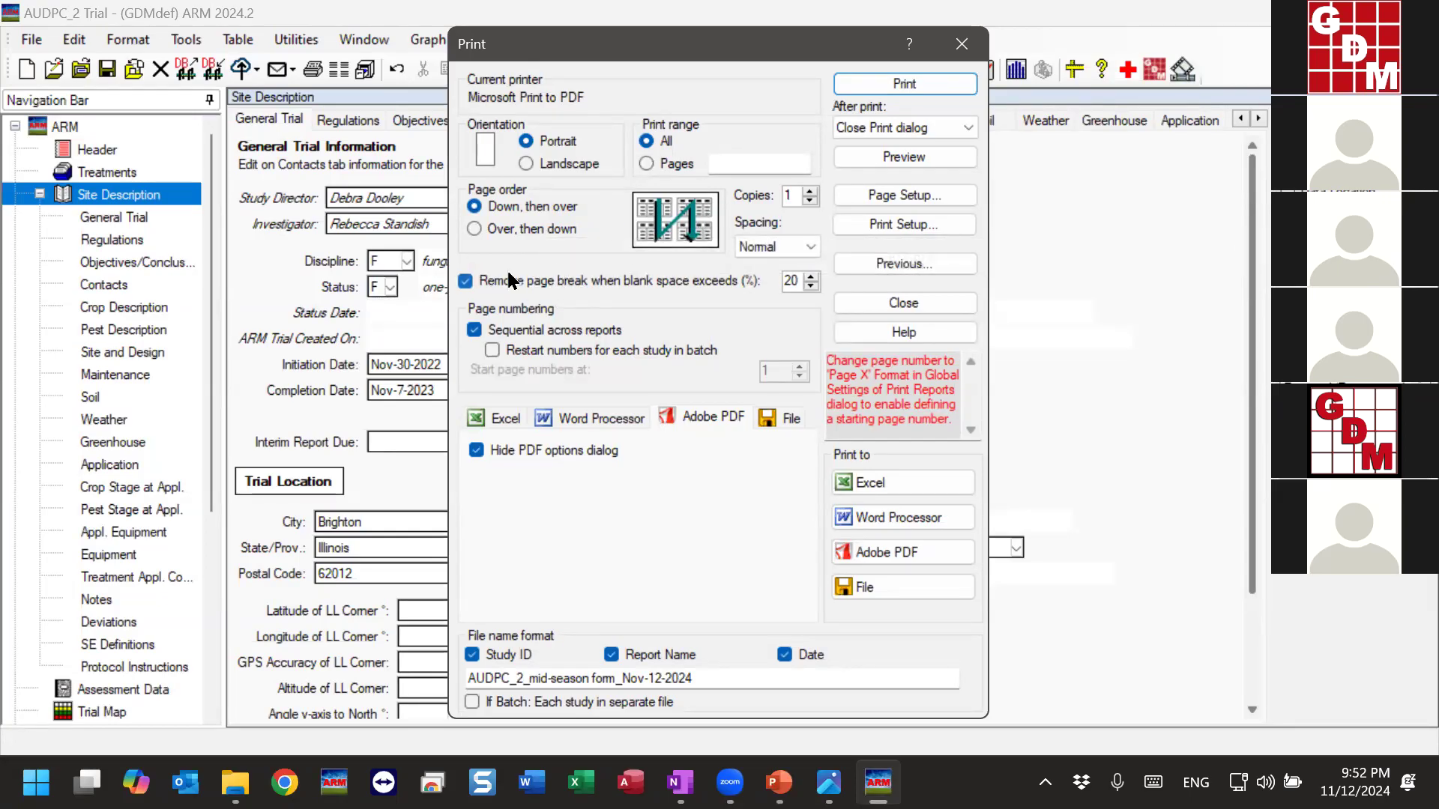
{"action": "left_click", "coordinate": [522, 282]}
{"action": "left_click", "coordinate": [494, 416]}
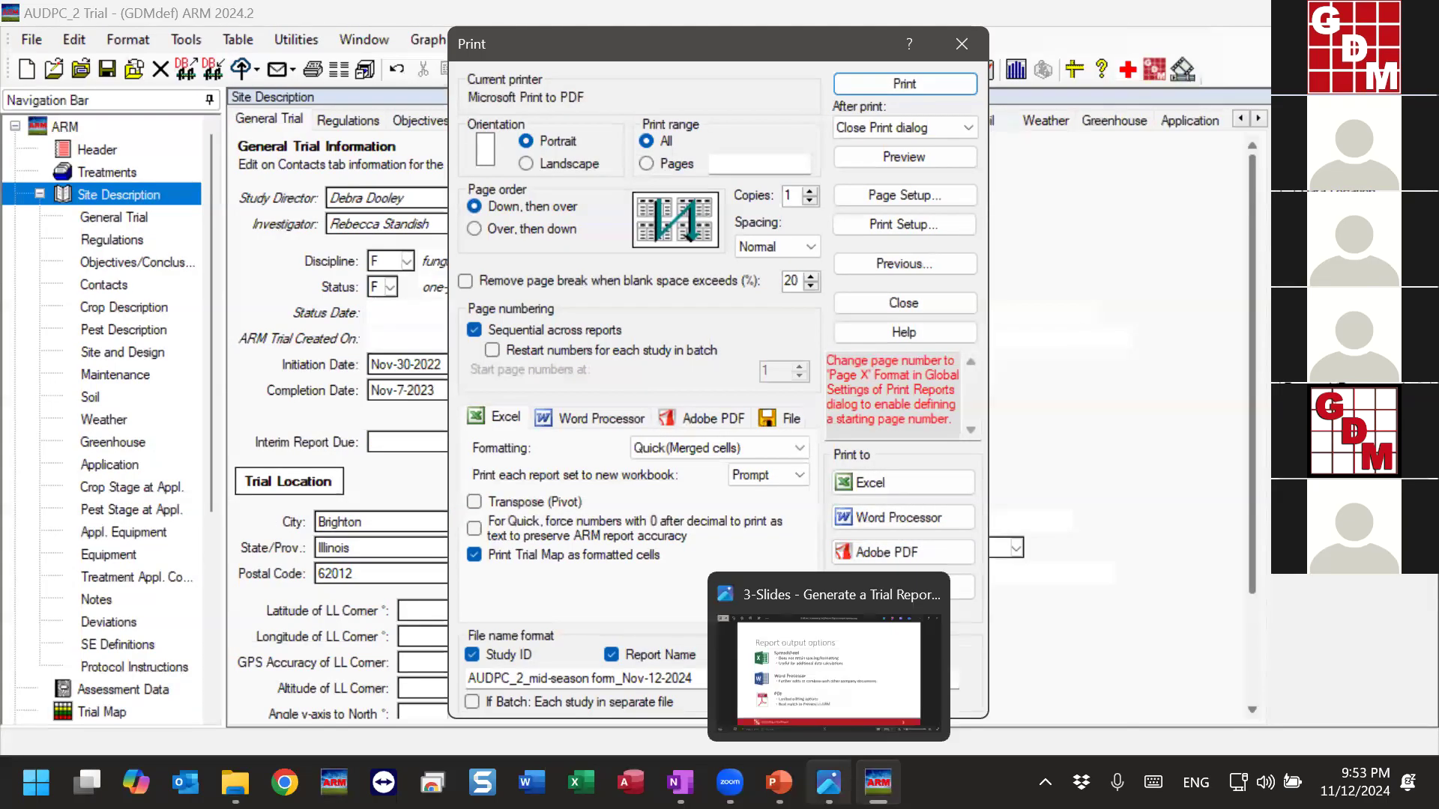
Review the report output options slide and the available file formats, keep ASCII (*.txt), and close the print settings.
{"action": "left_click", "coordinate": [829, 782]}
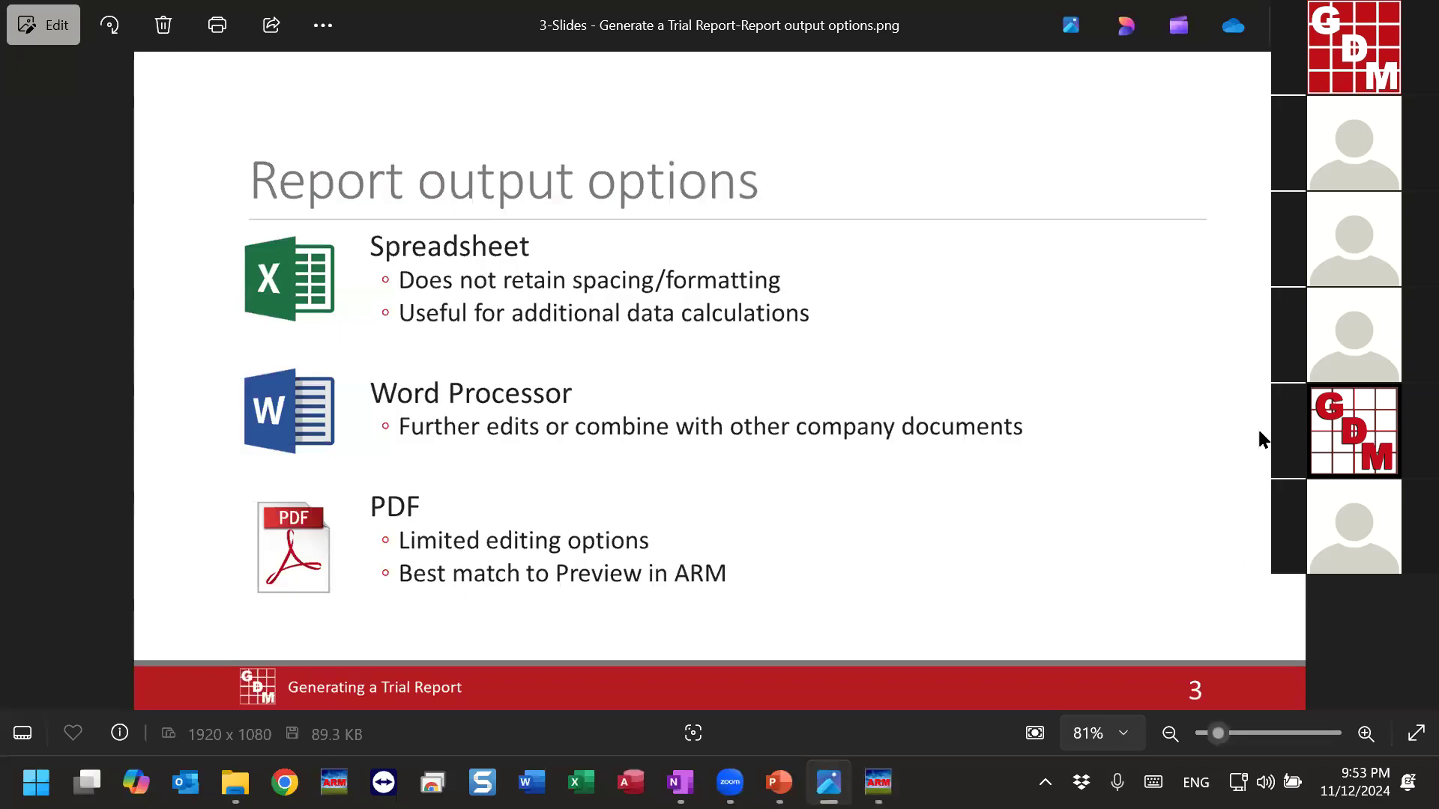
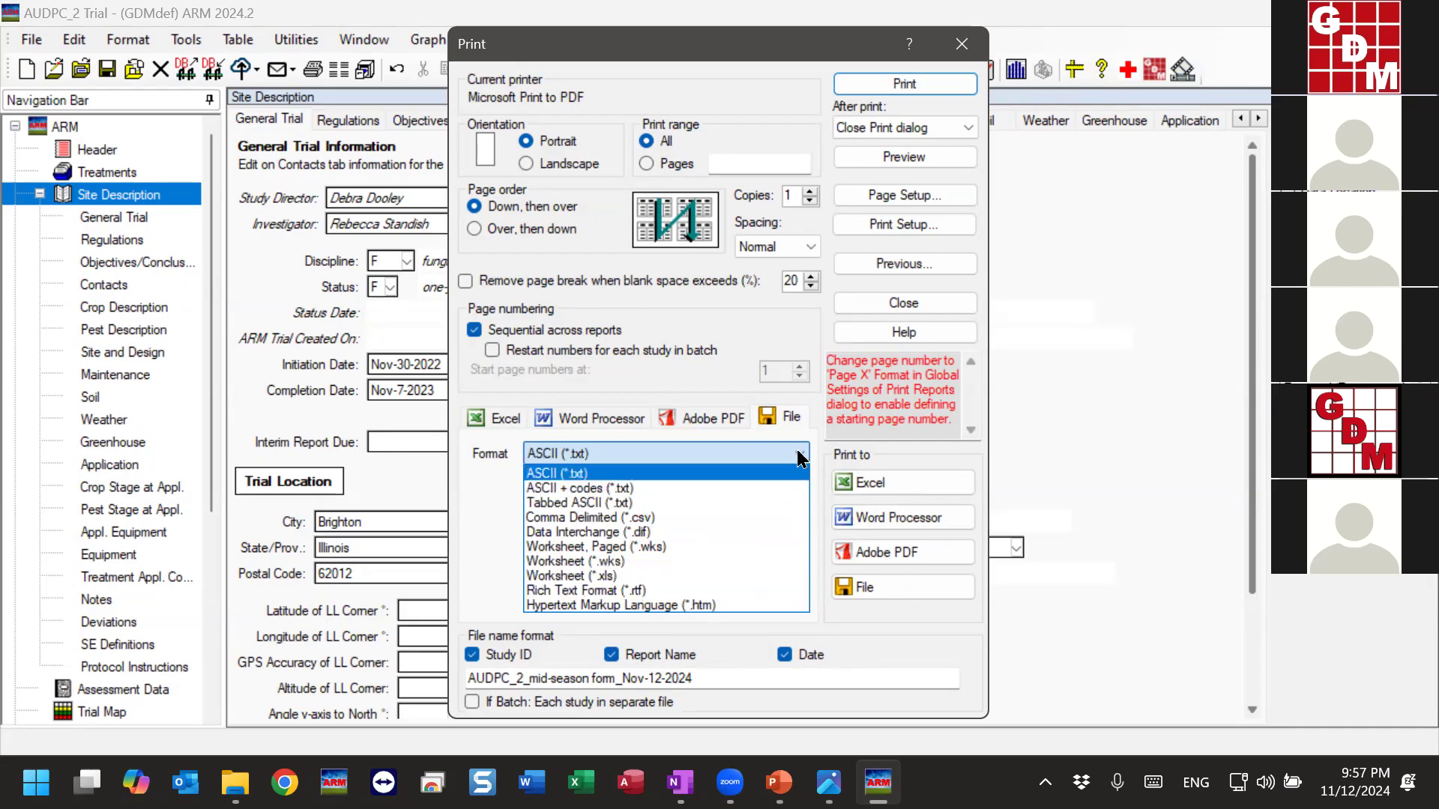
{"action": "left_click", "coordinate": [558, 473]}
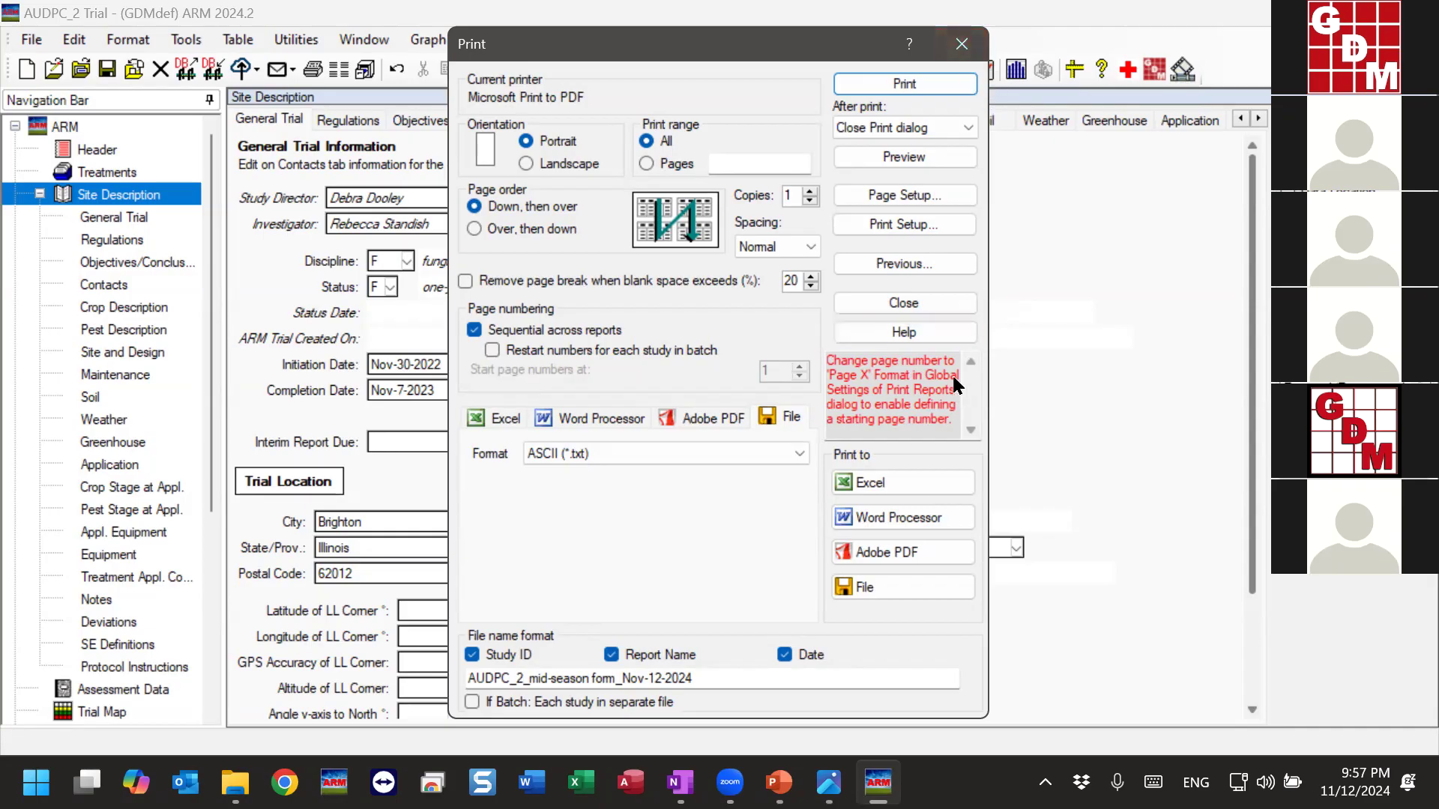
{"action": "left_click", "coordinate": [950, 303]}
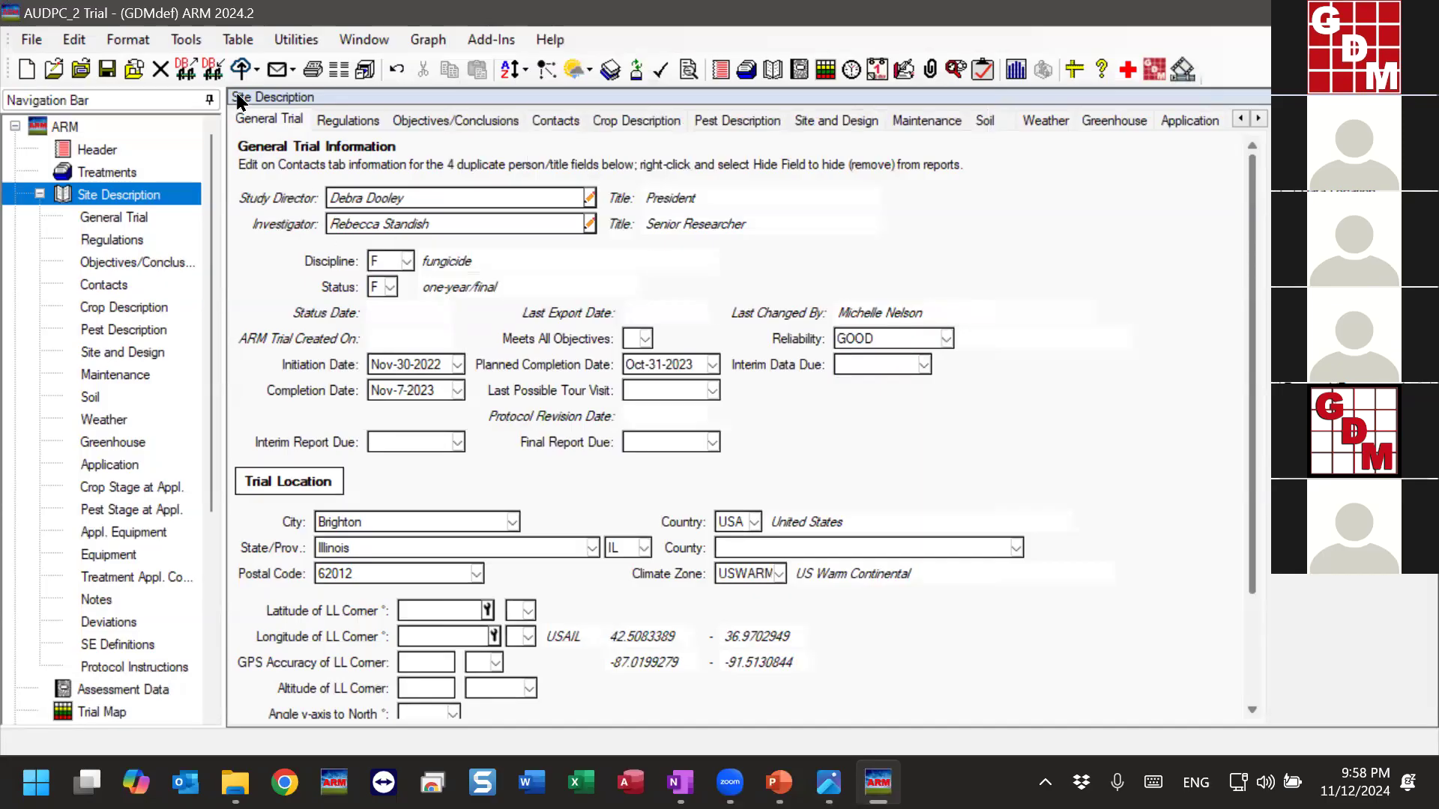
Open the report selection and try printing only selected treatments in the global report settings, leaving them without saving.
{"action": "left_click", "coordinate": [32, 45]}
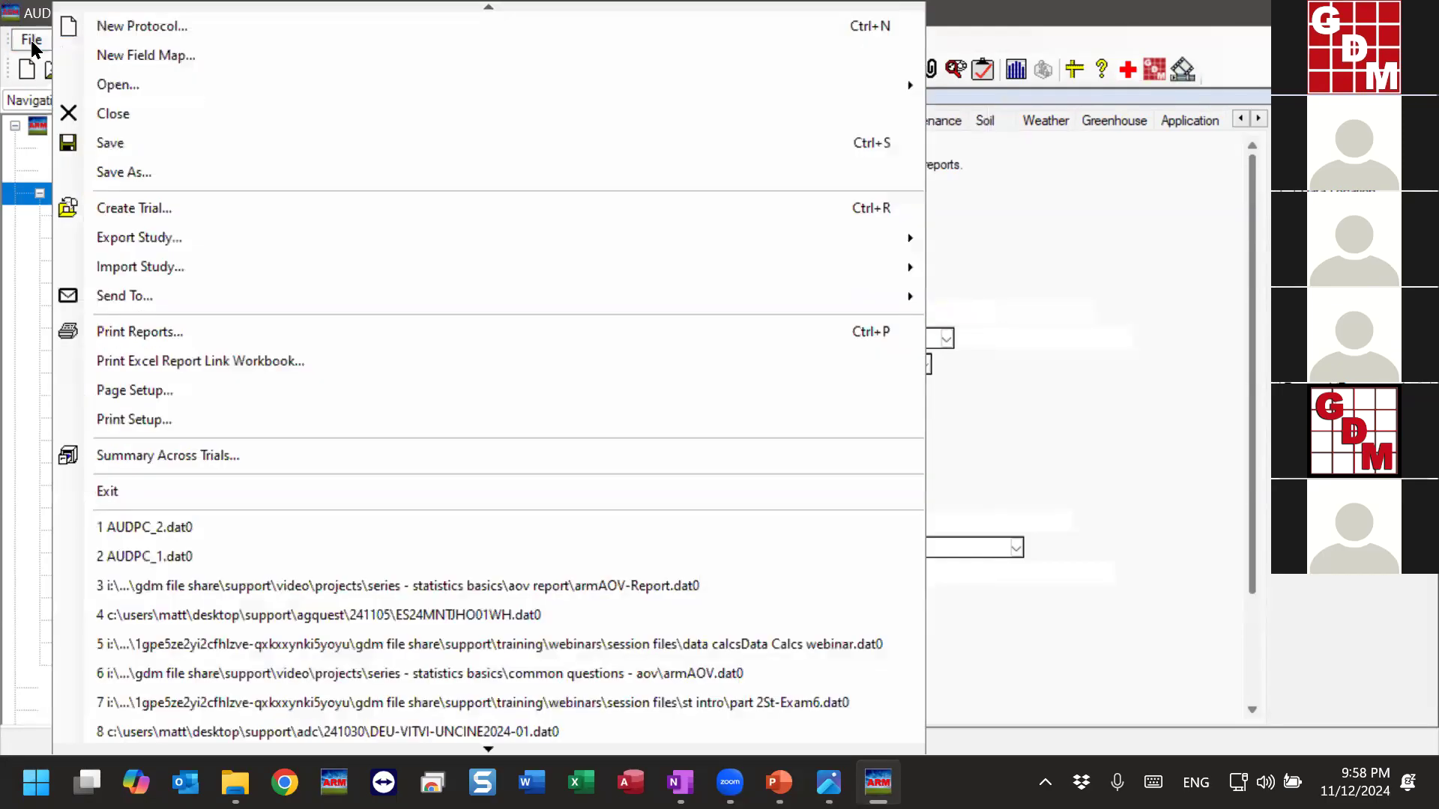
{"action": "left_click", "coordinate": [75, 334]}
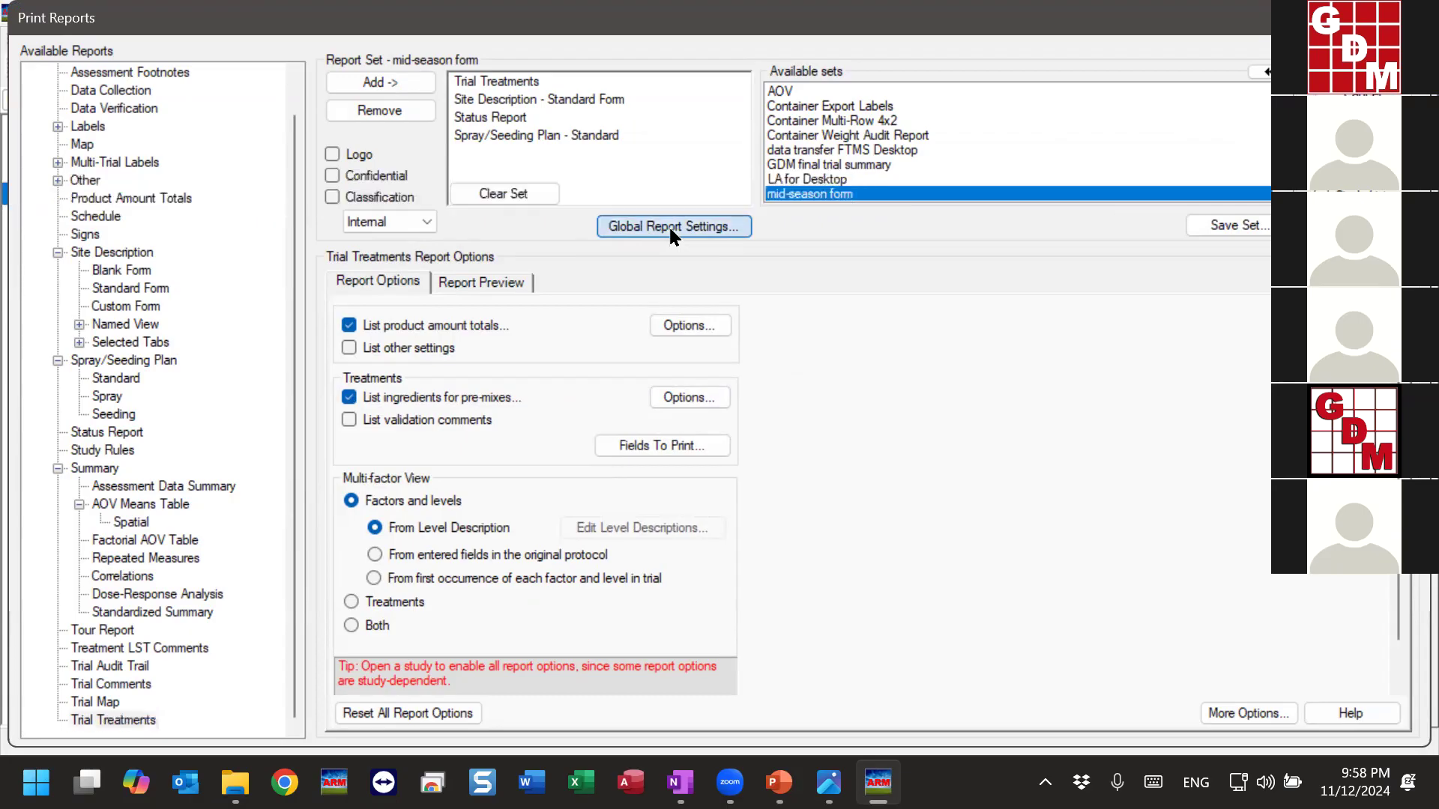
{"action": "left_click", "coordinate": [671, 234]}
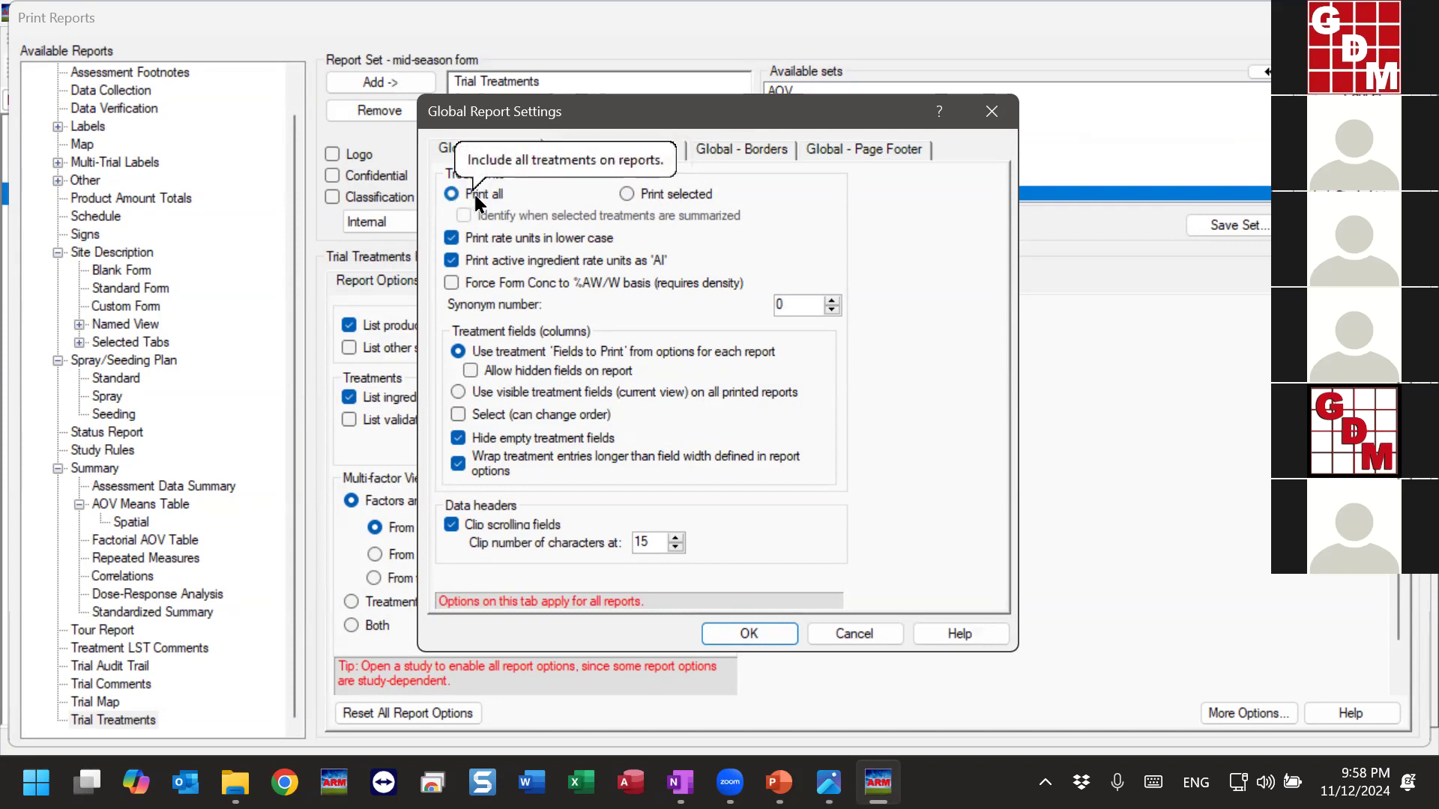
{"action": "left_click", "coordinate": [694, 193]}
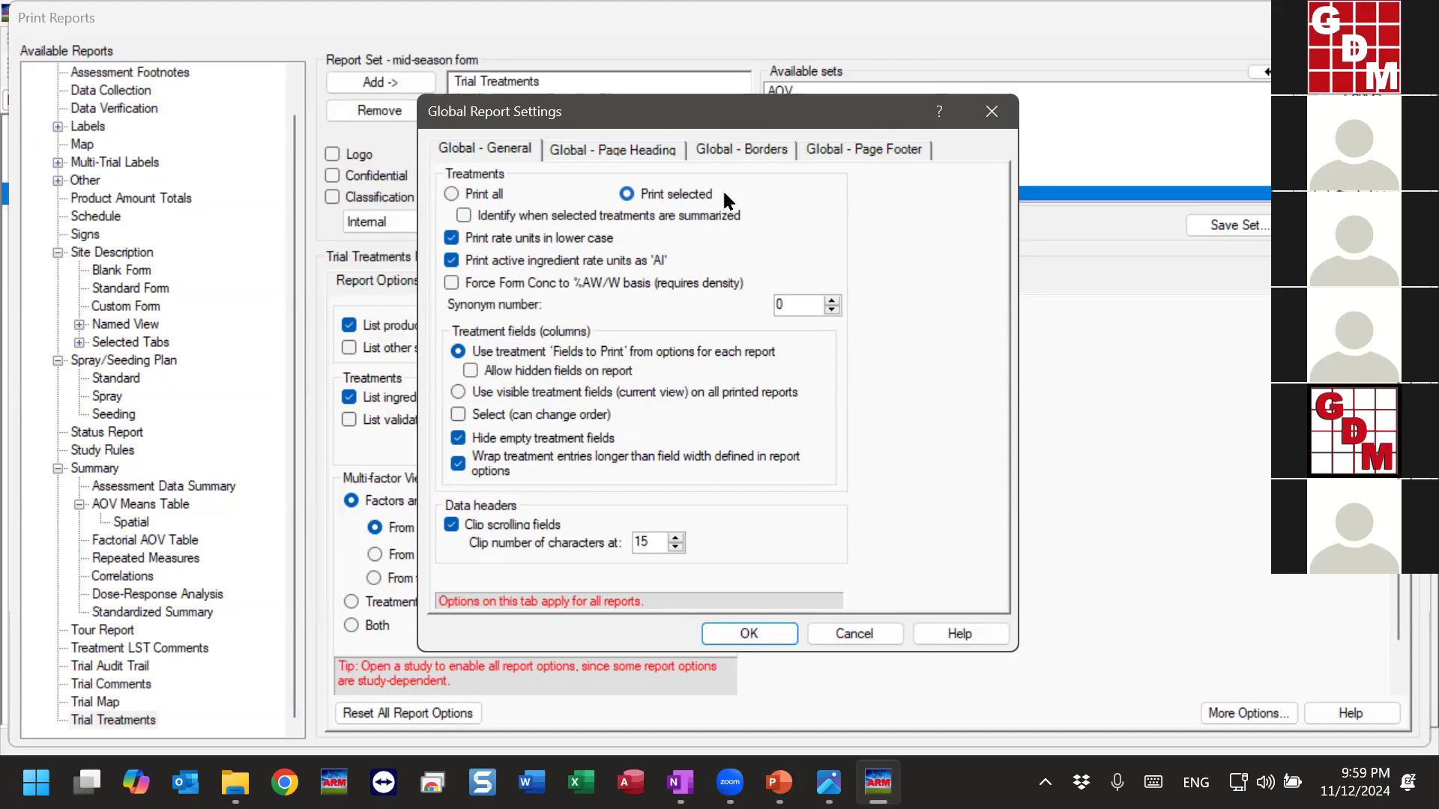
{"action": "left_click_drag", "start_coordinate": [752, 114], "coordinate": [744, 200]}
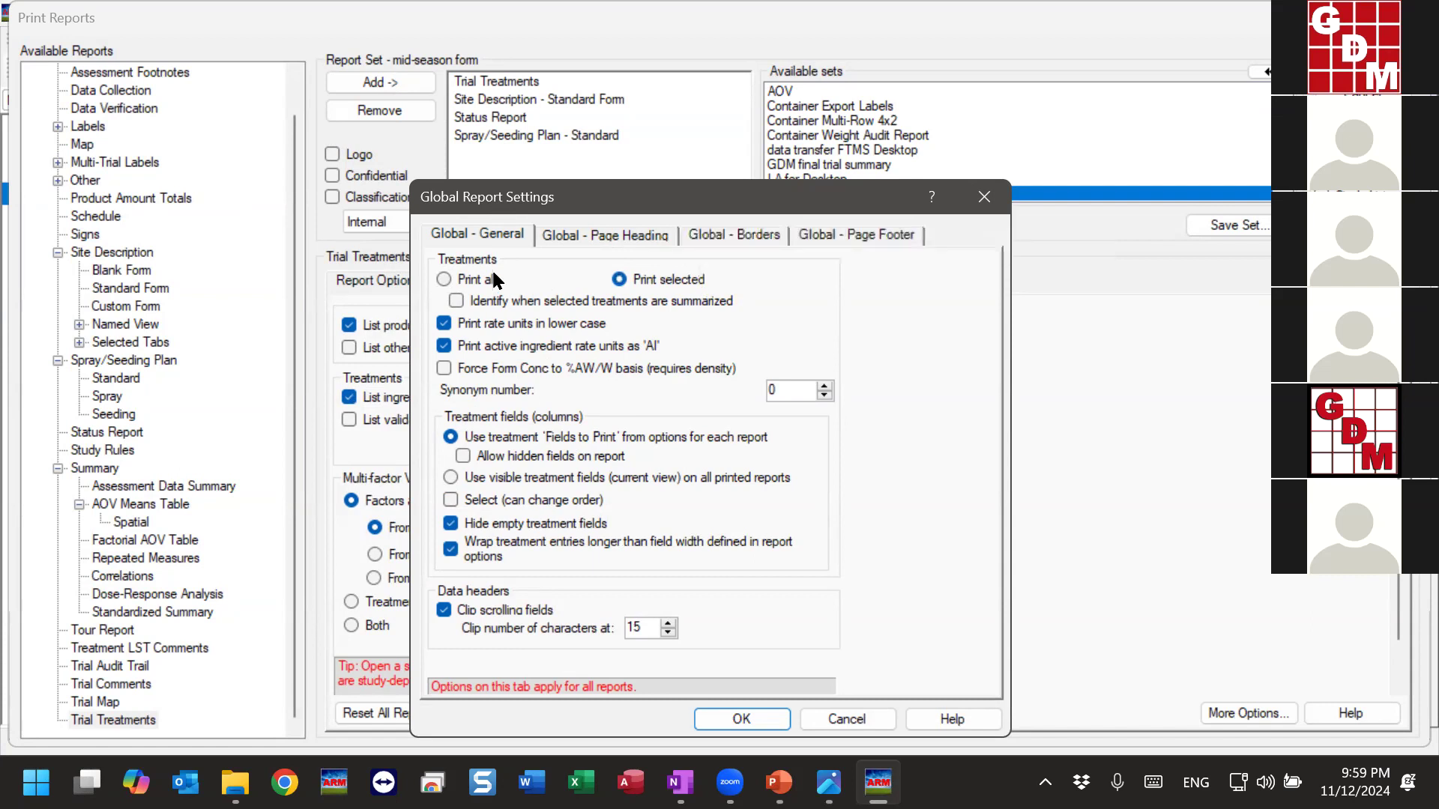
{"action": "left_click", "coordinate": [982, 197]}
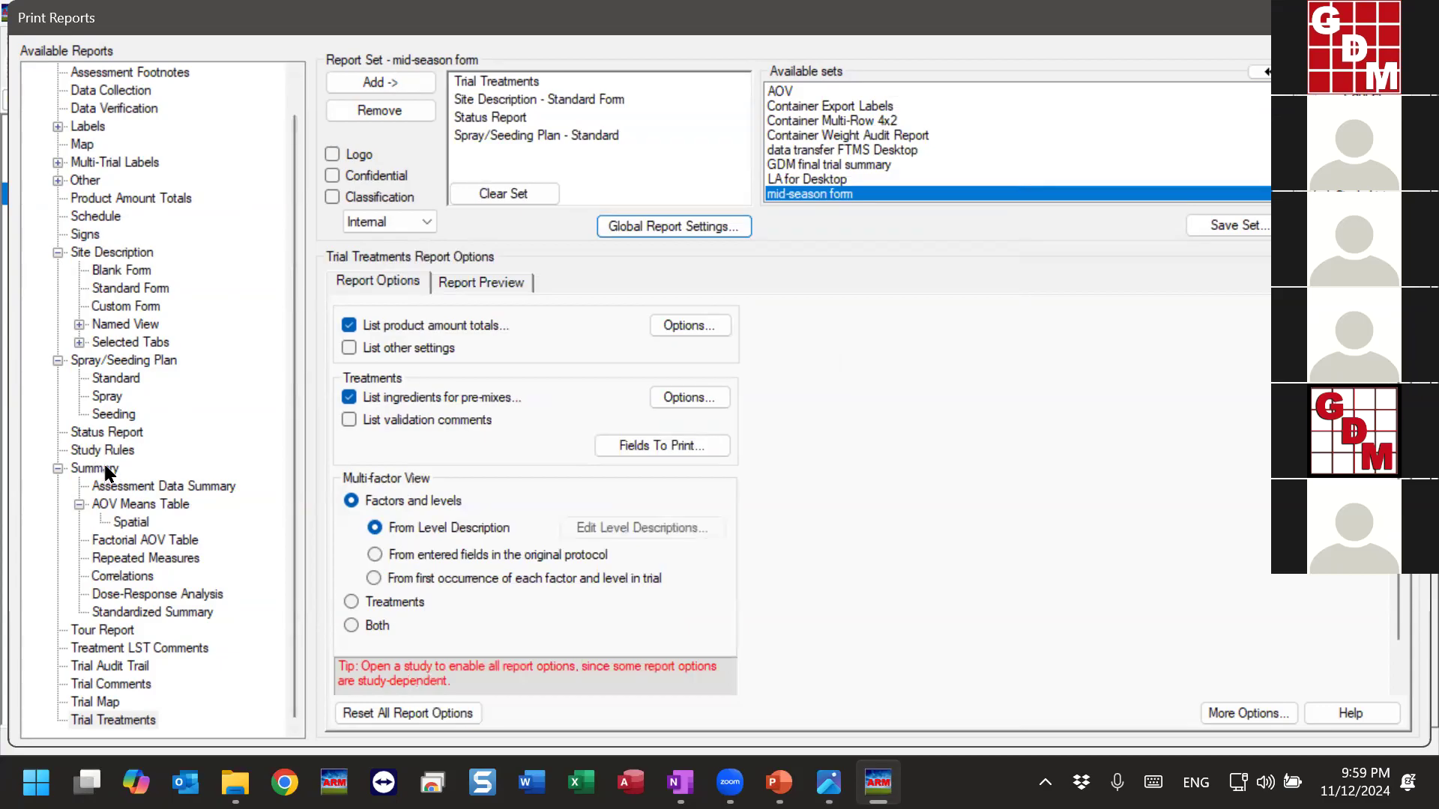
Set the Assessment Data Summary to use selected assessment data columns in custom order and selected data header rows.
{"action": "left_click", "coordinate": [120, 488]}
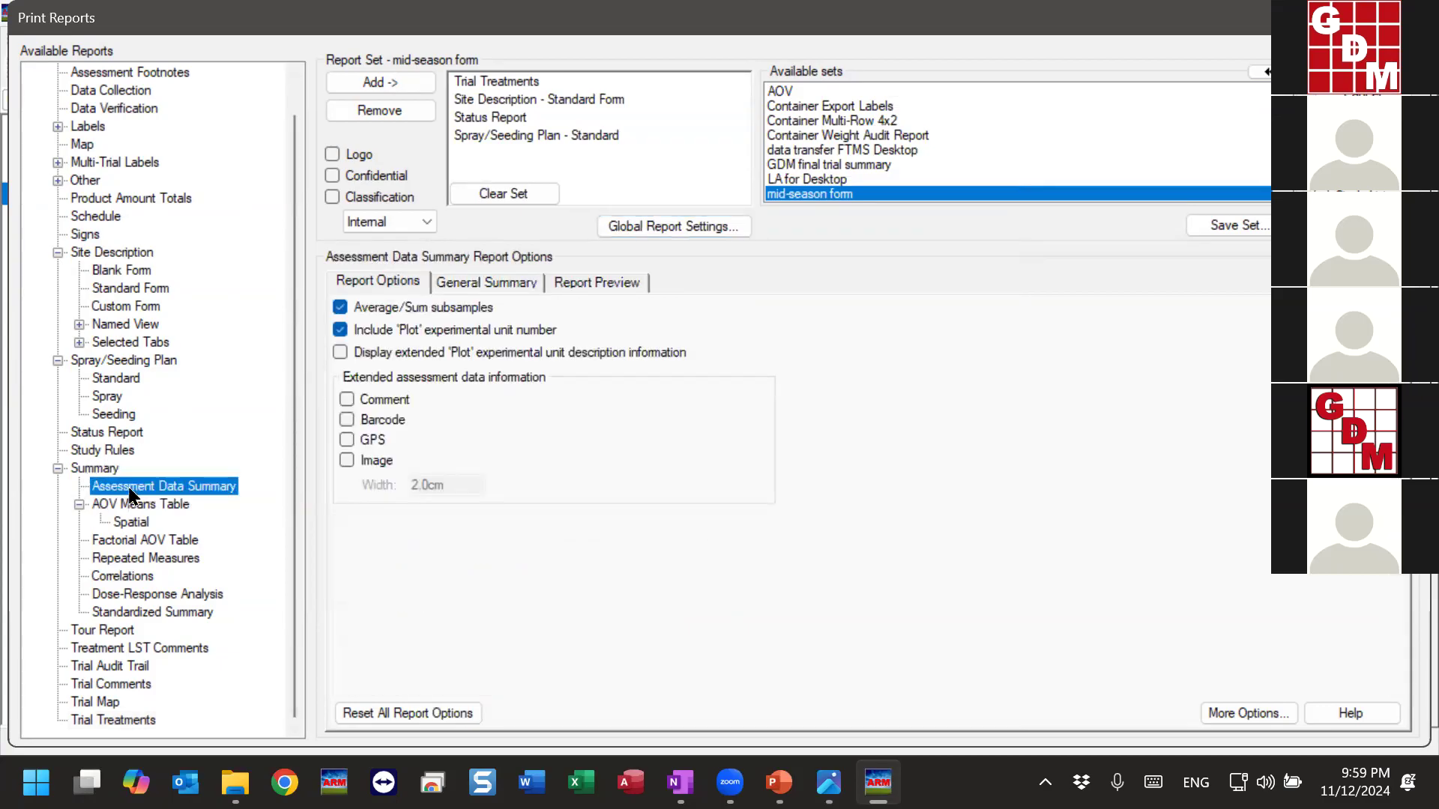
{"action": "left_click", "coordinate": [468, 283]}
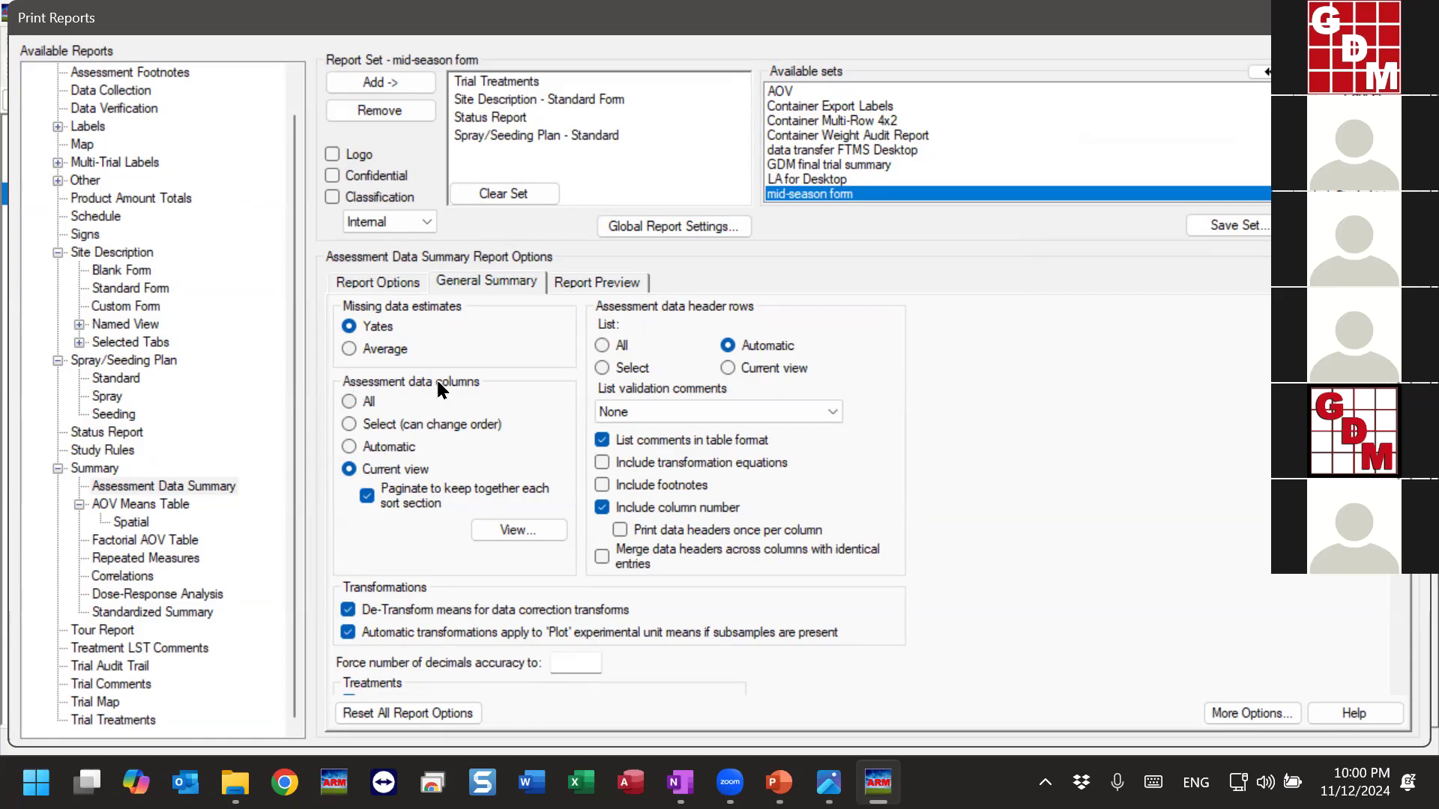
{"action": "left_click", "coordinate": [362, 448]}
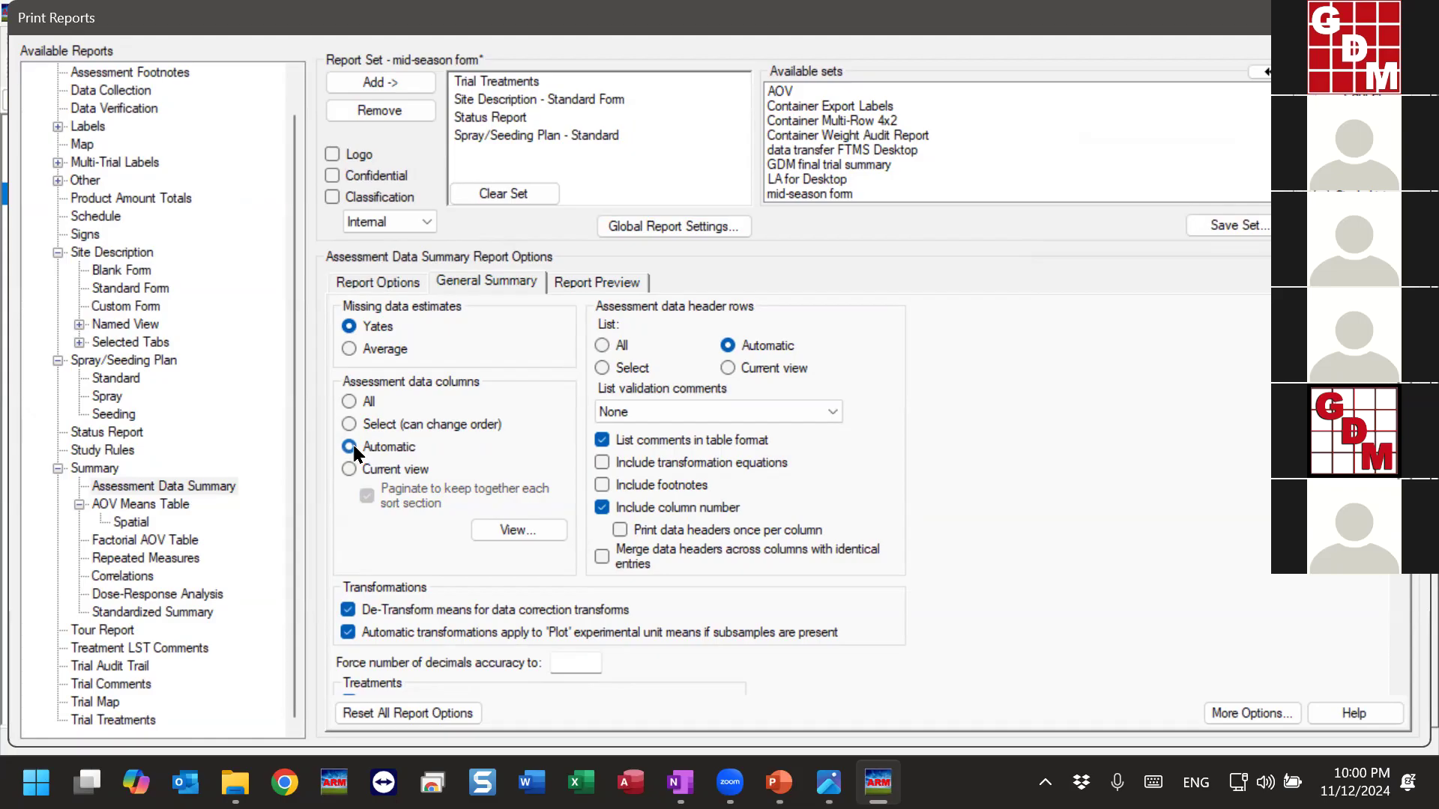
{"action": "left_click", "coordinate": [378, 426]}
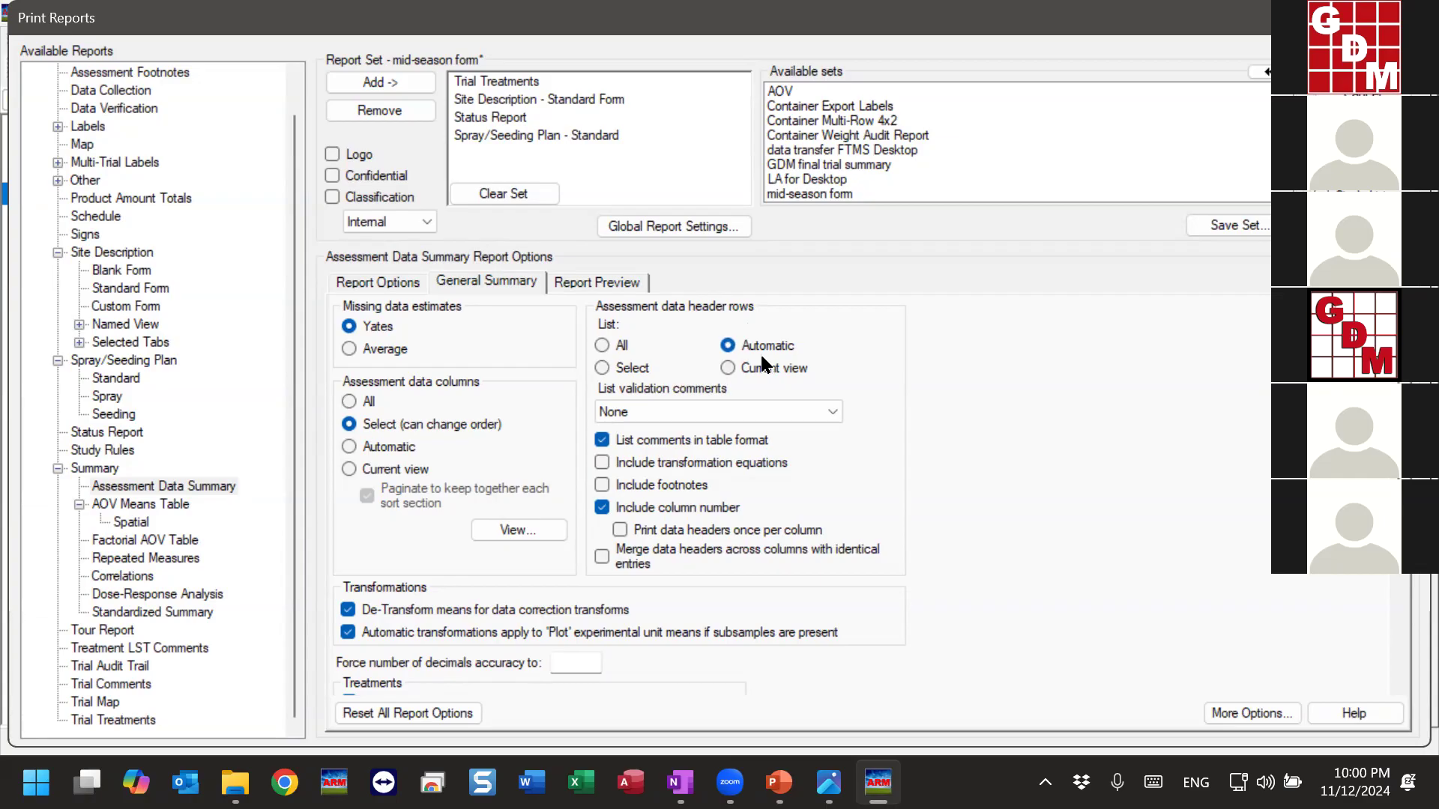
{"action": "mouse_move", "coordinate": [755, 352]}
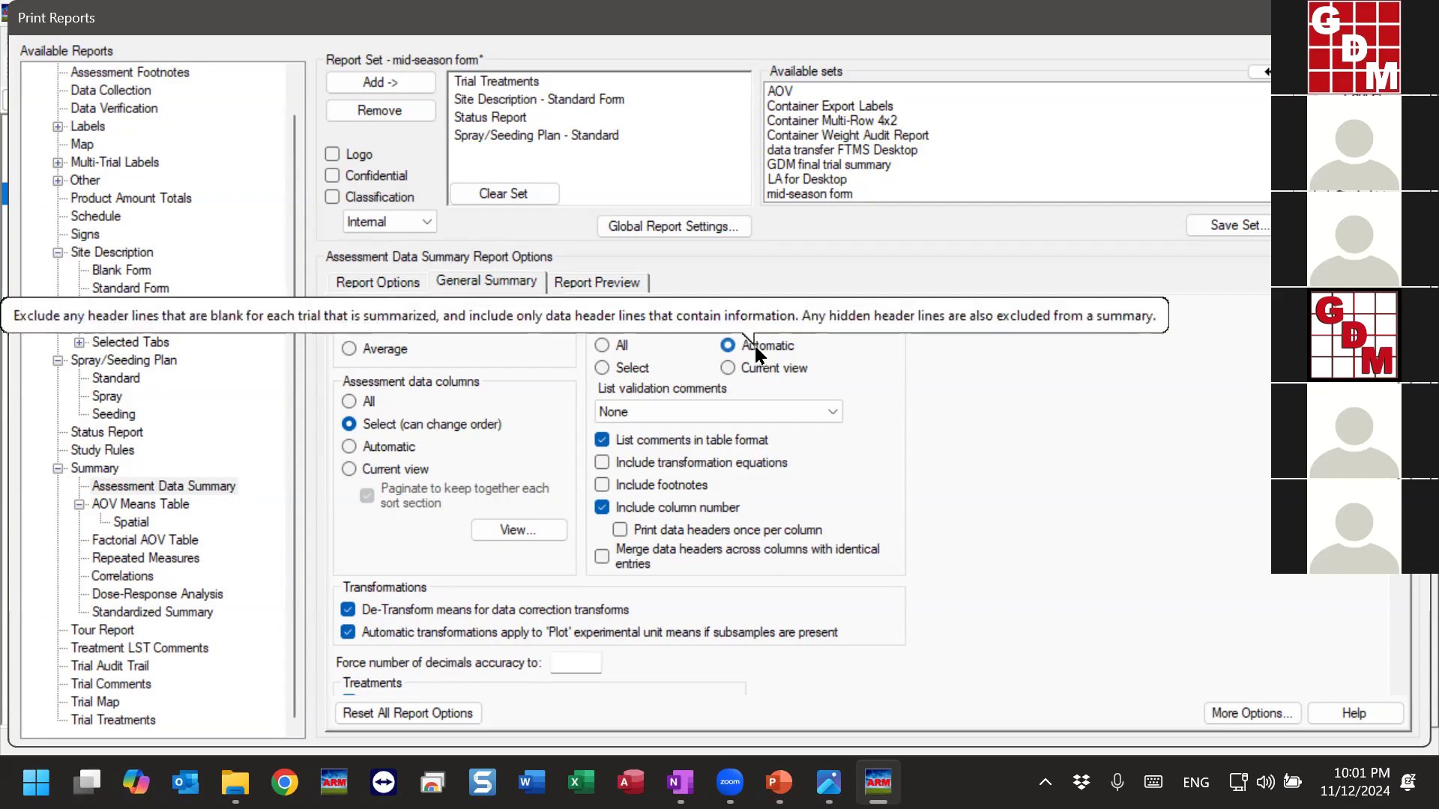
{"action": "left_click", "coordinate": [603, 368]}
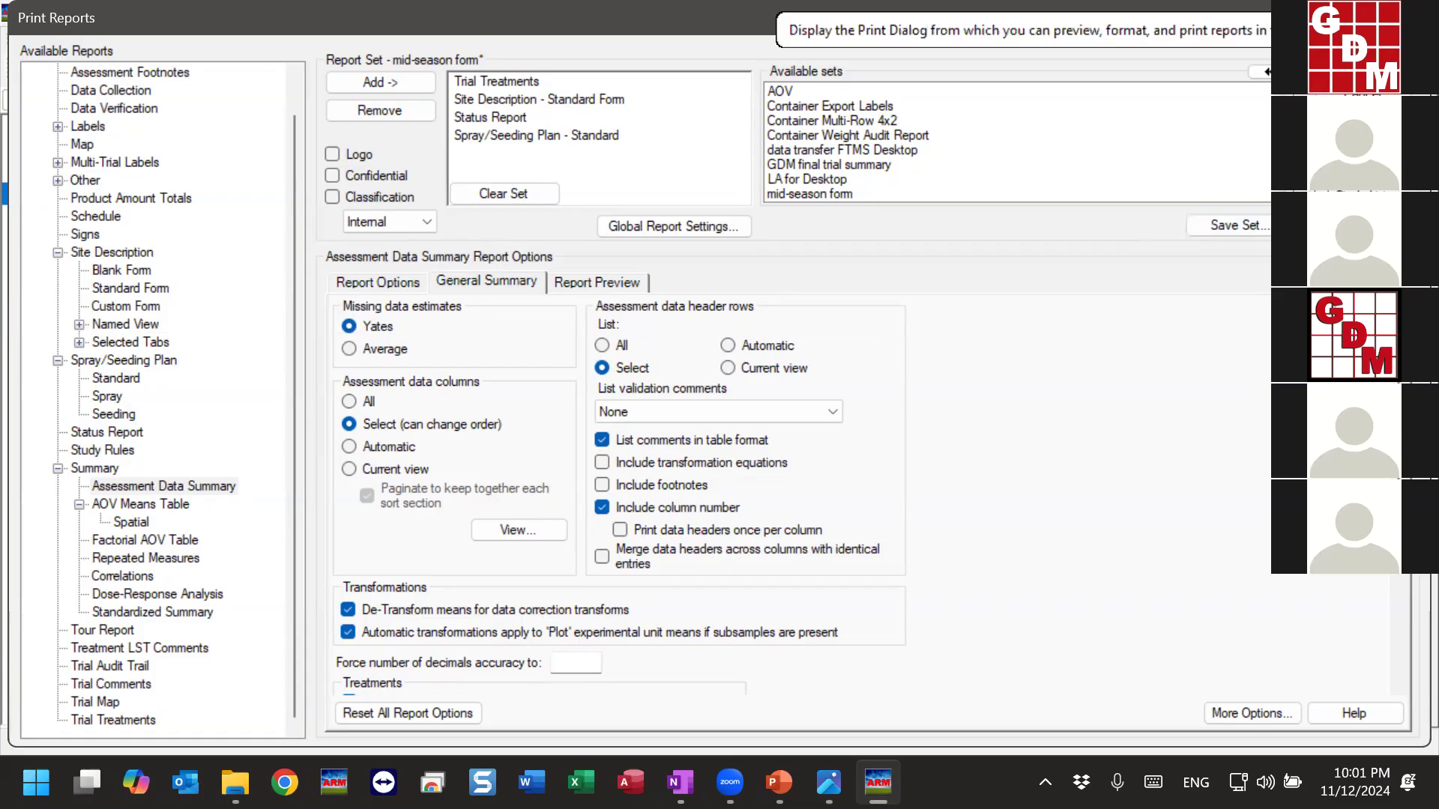
{"action": "left_click", "coordinate": [1355, 64]}
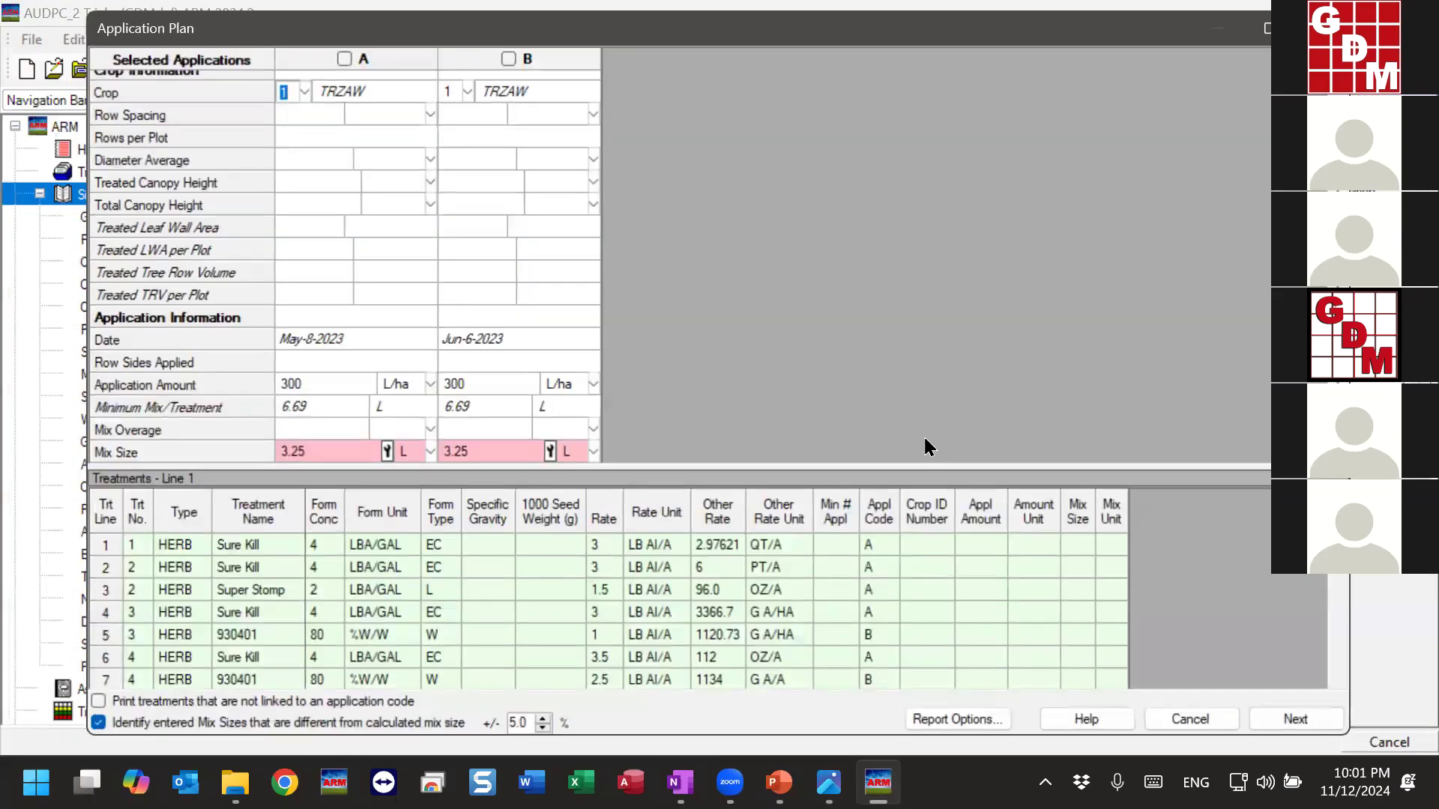
{"action": "left_click", "coordinate": [1294, 718]}
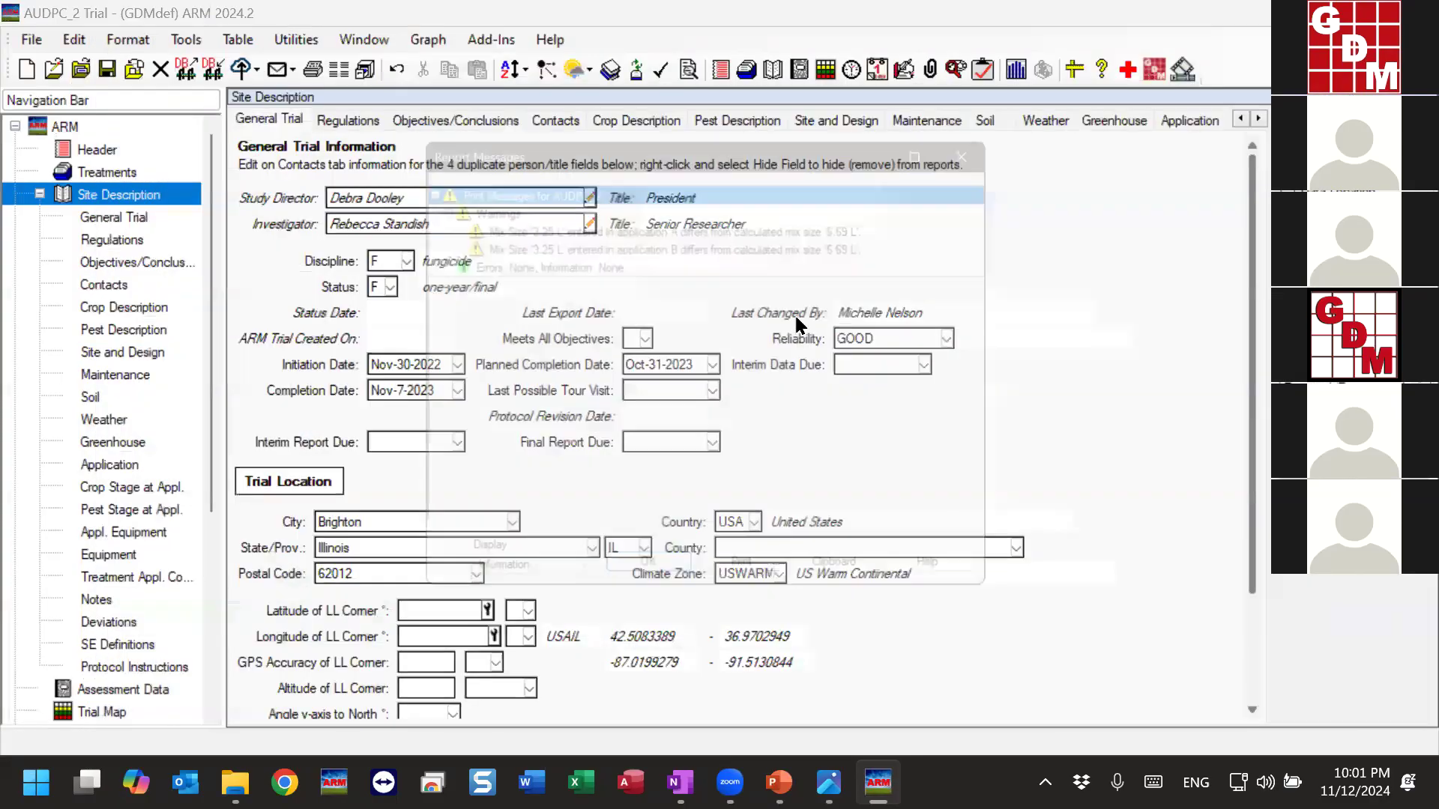
{"action": "left_click", "coordinate": [659, 594]}
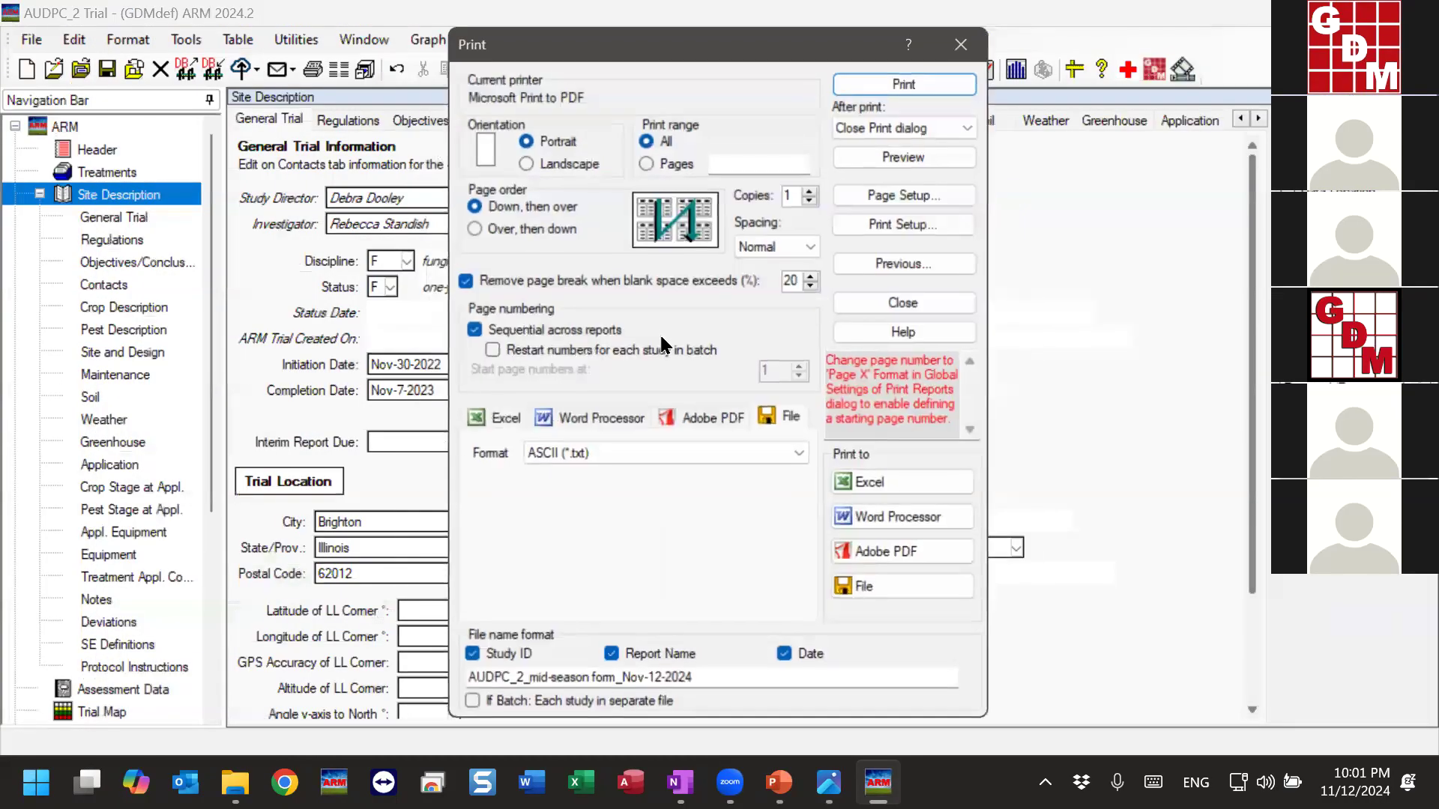
{"action": "left_click", "coordinate": [903, 263]}
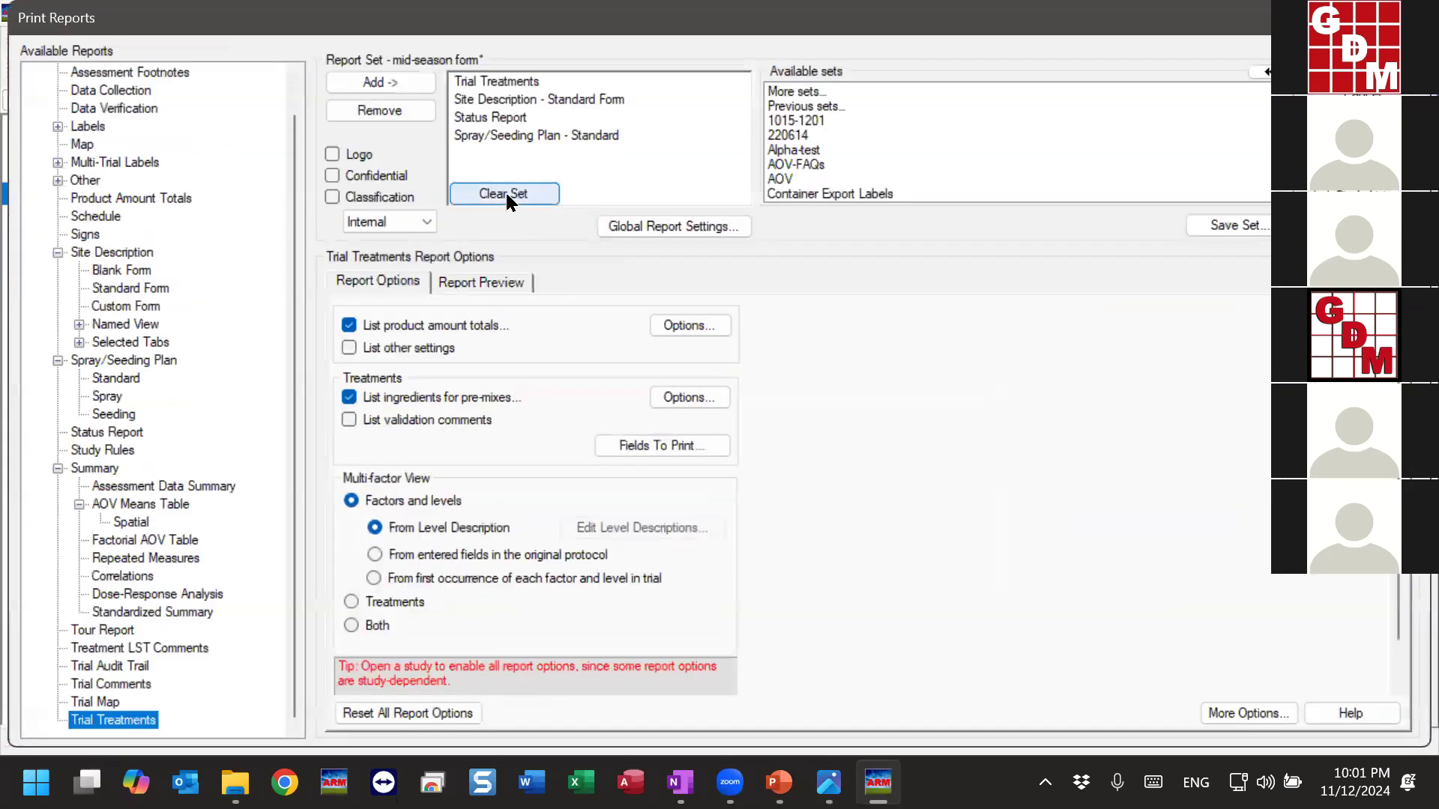
Replace the report set's contents with the Assessment Data Summary and include assessment columns 3, 1, 2 and 4 in that order.
{"action": "double_click", "coordinate": [172, 488]}
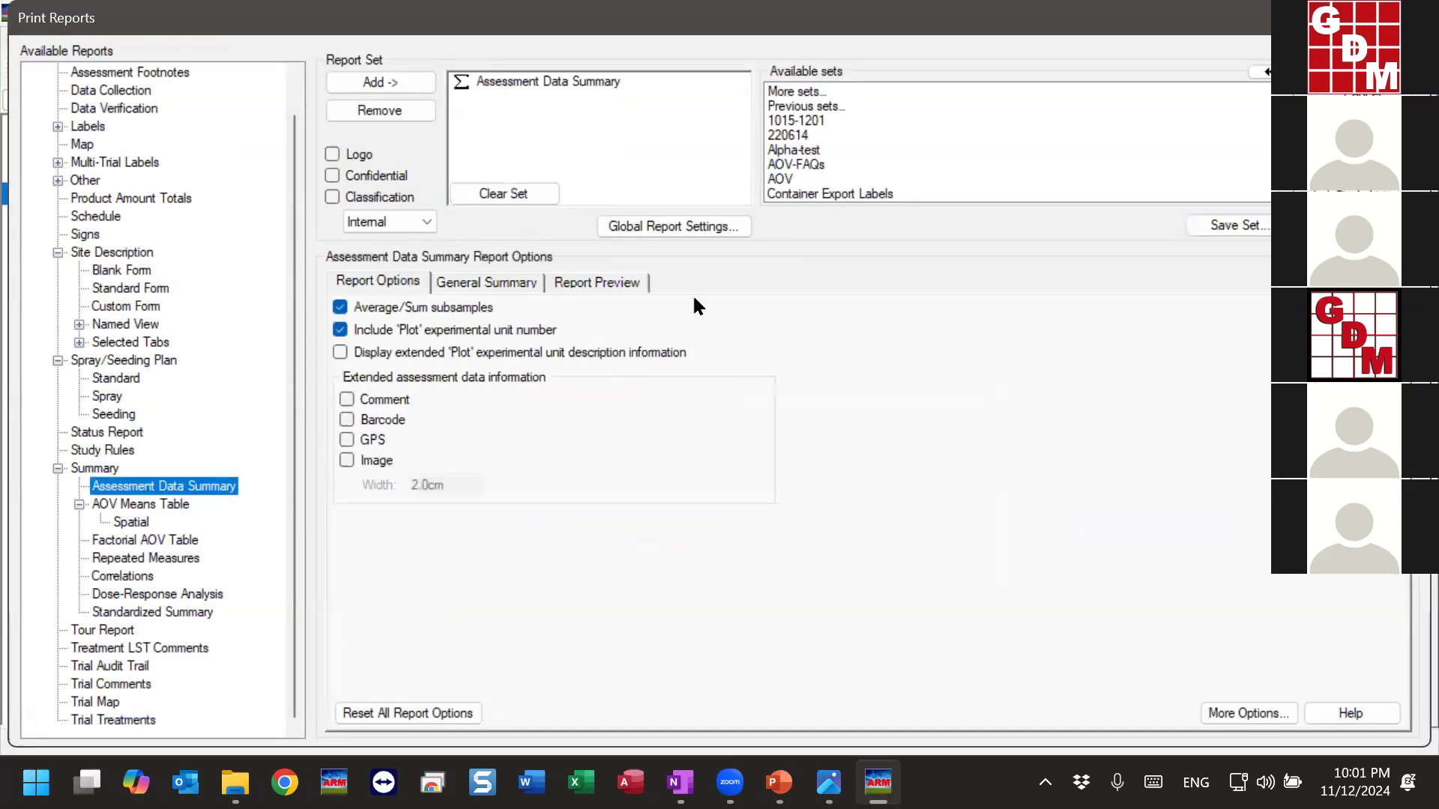
{"action": "left_click", "coordinate": [1352, 67]}
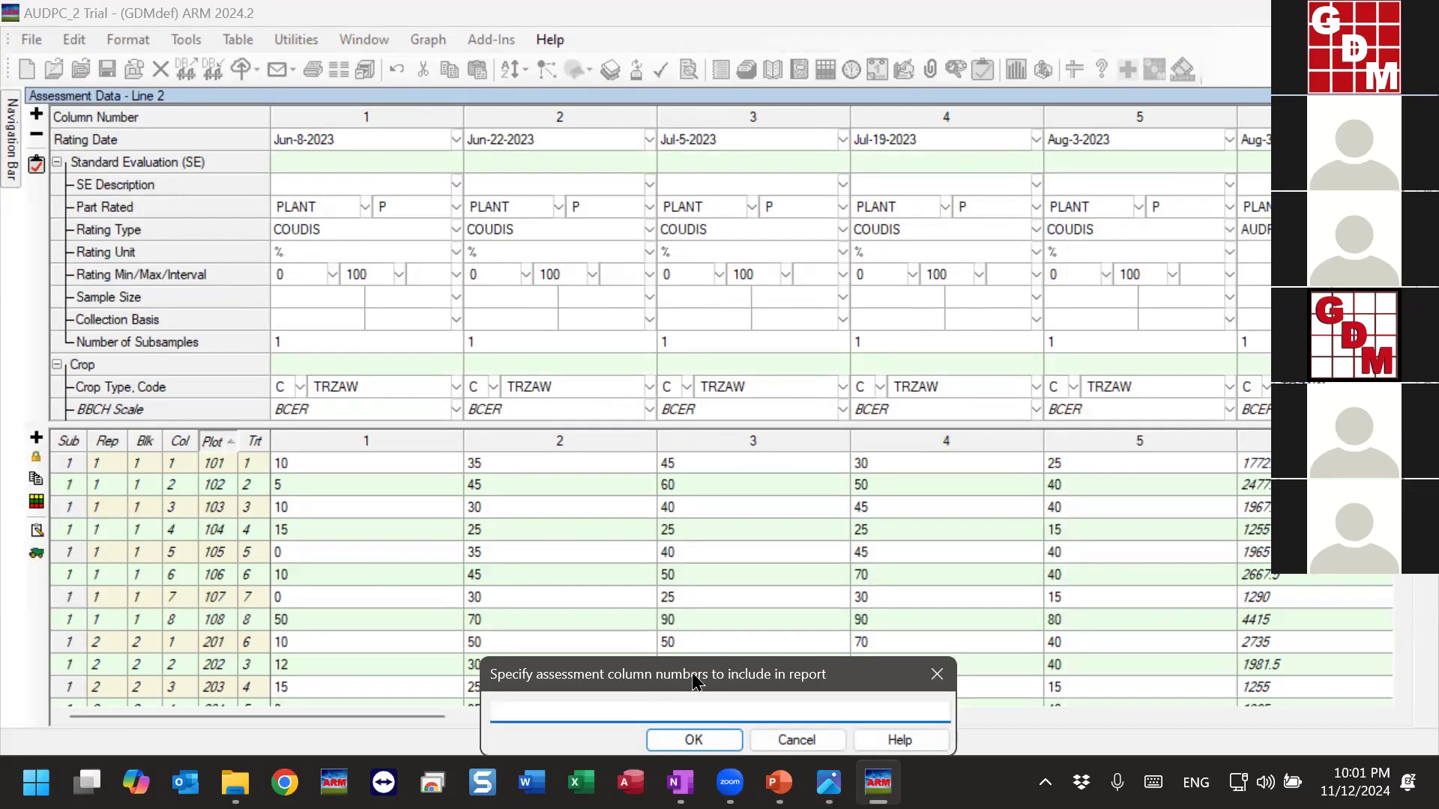
{"action": "type", "text": "3"}
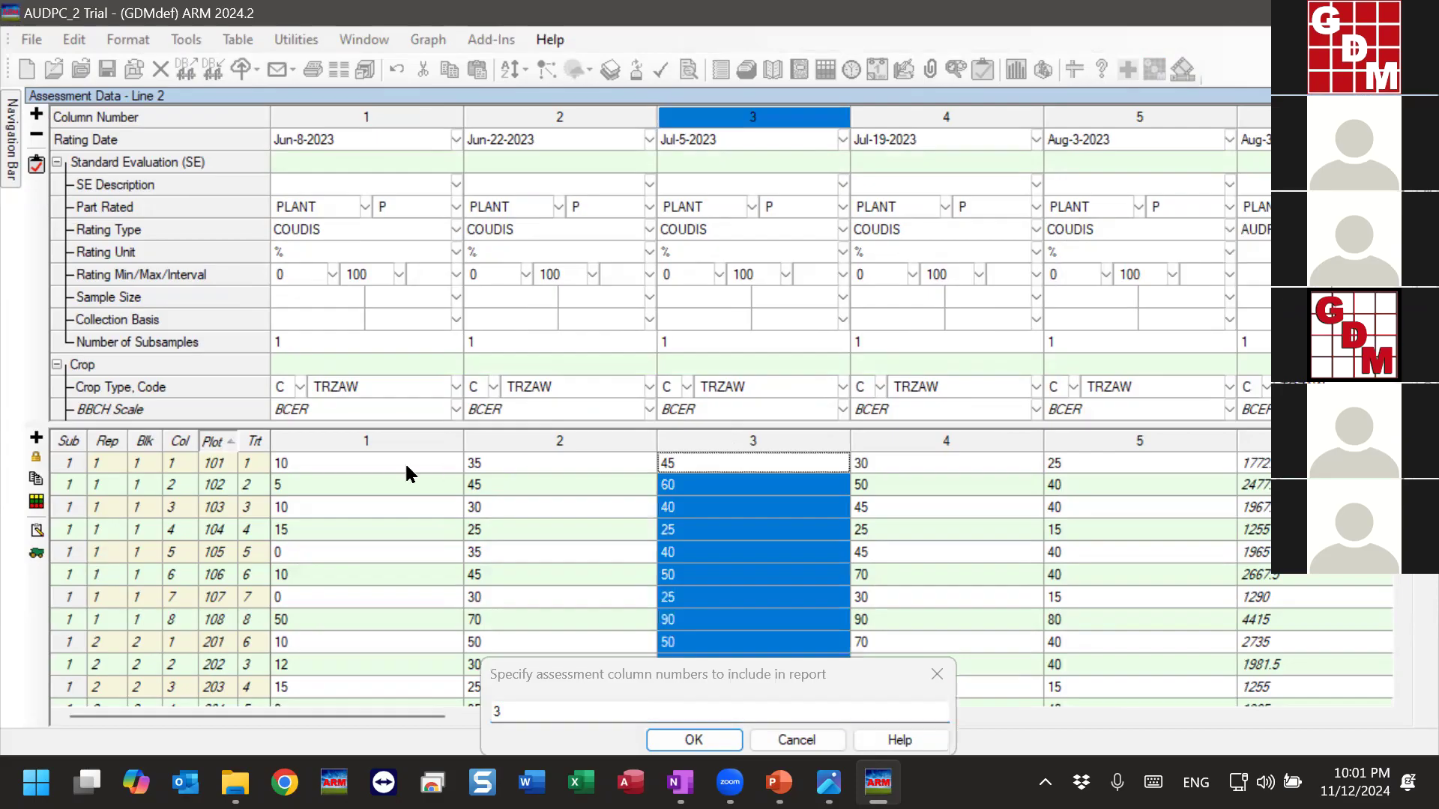
{"action": "type", "text": " 1 2"}
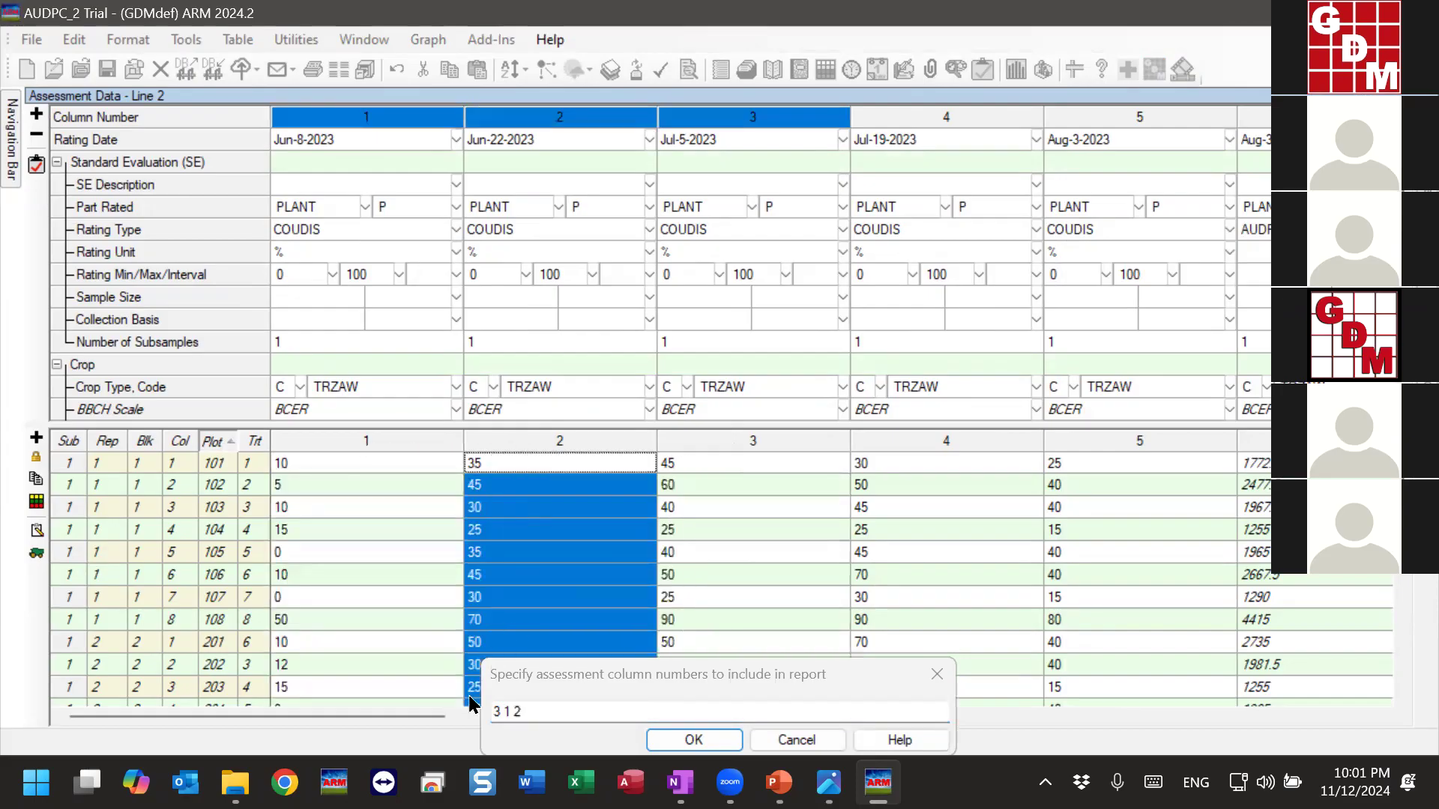
{"action": "type", "text": " 4"}
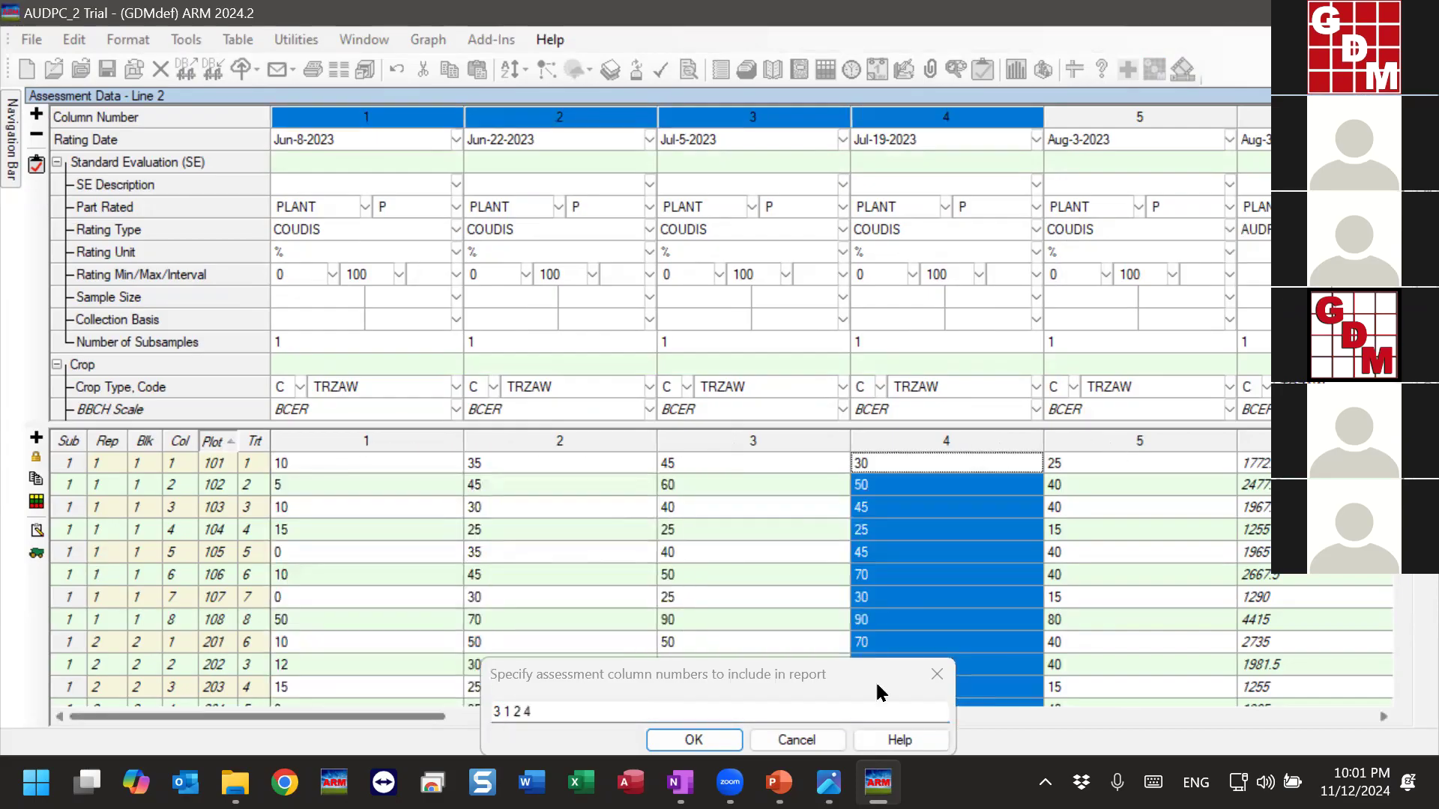
{"action": "left_click", "coordinate": [694, 740]}
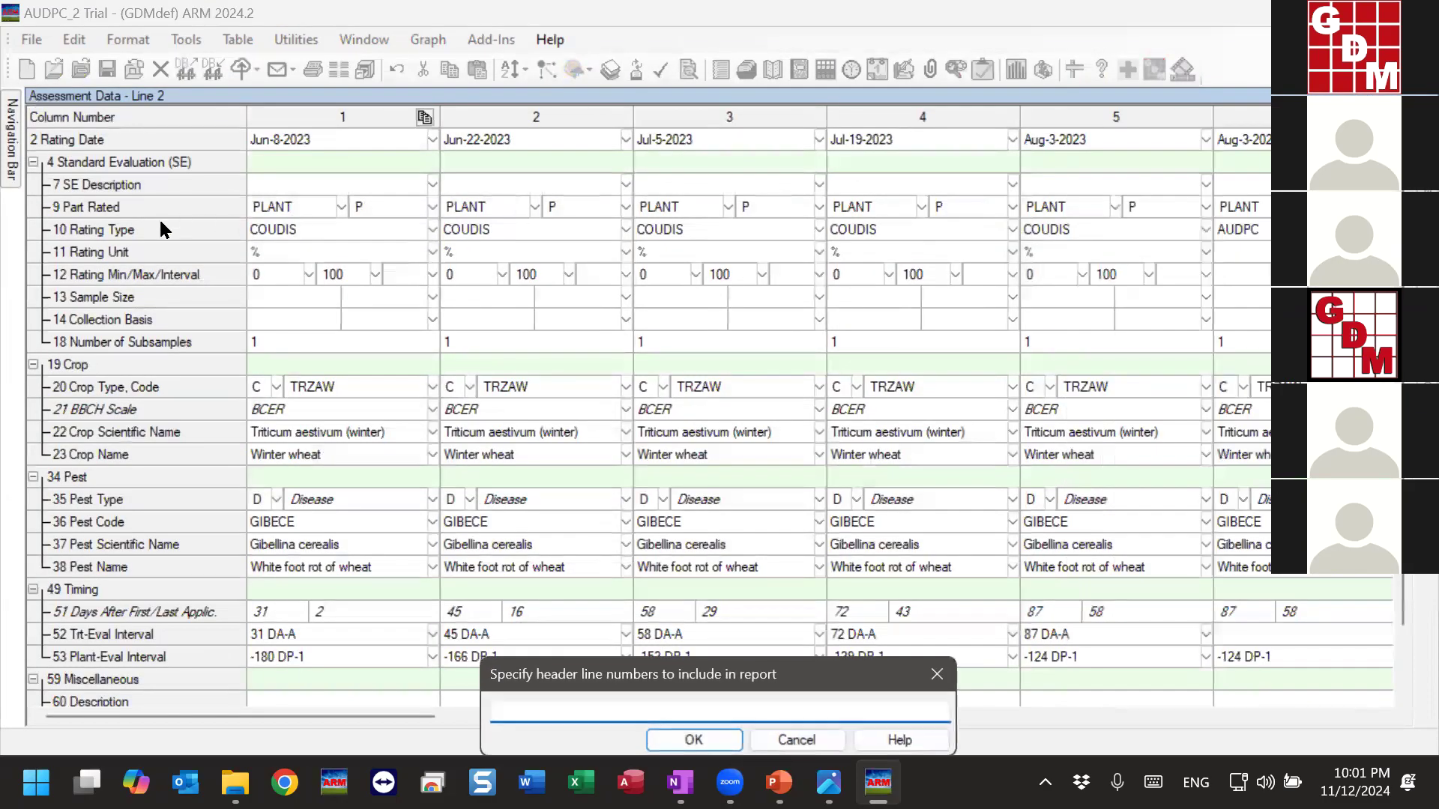
Include header lines 9-11, 2 and 12 in the report and dismiss the report messages.
{"action": "left_click_drag", "start_coordinate": [141, 205], "coordinate": [141, 254]}
{"action": "left_click", "coordinate": [150, 141], "text": "ctrl"}
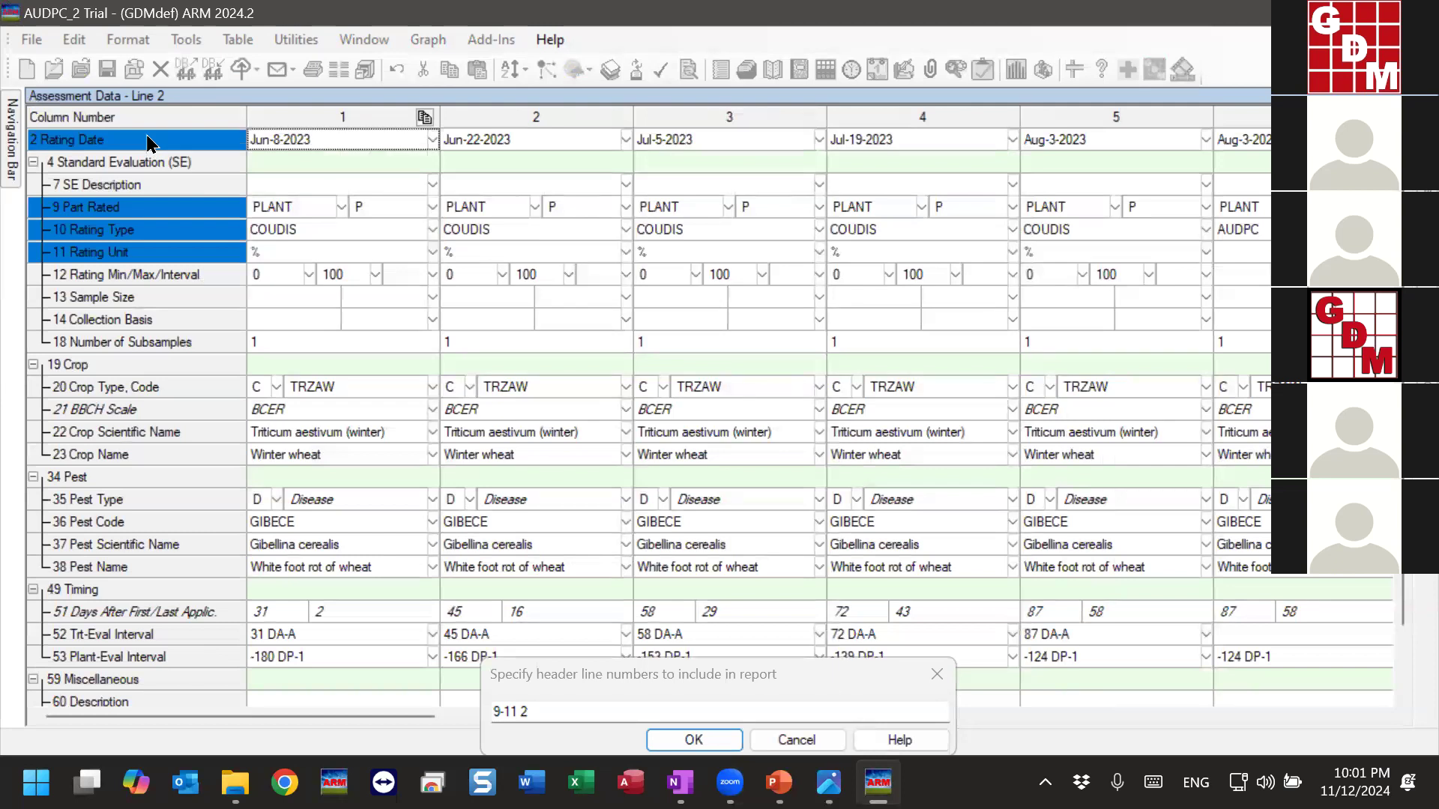
{"action": "left_click", "coordinate": [116, 275], "text": "ctrl"}
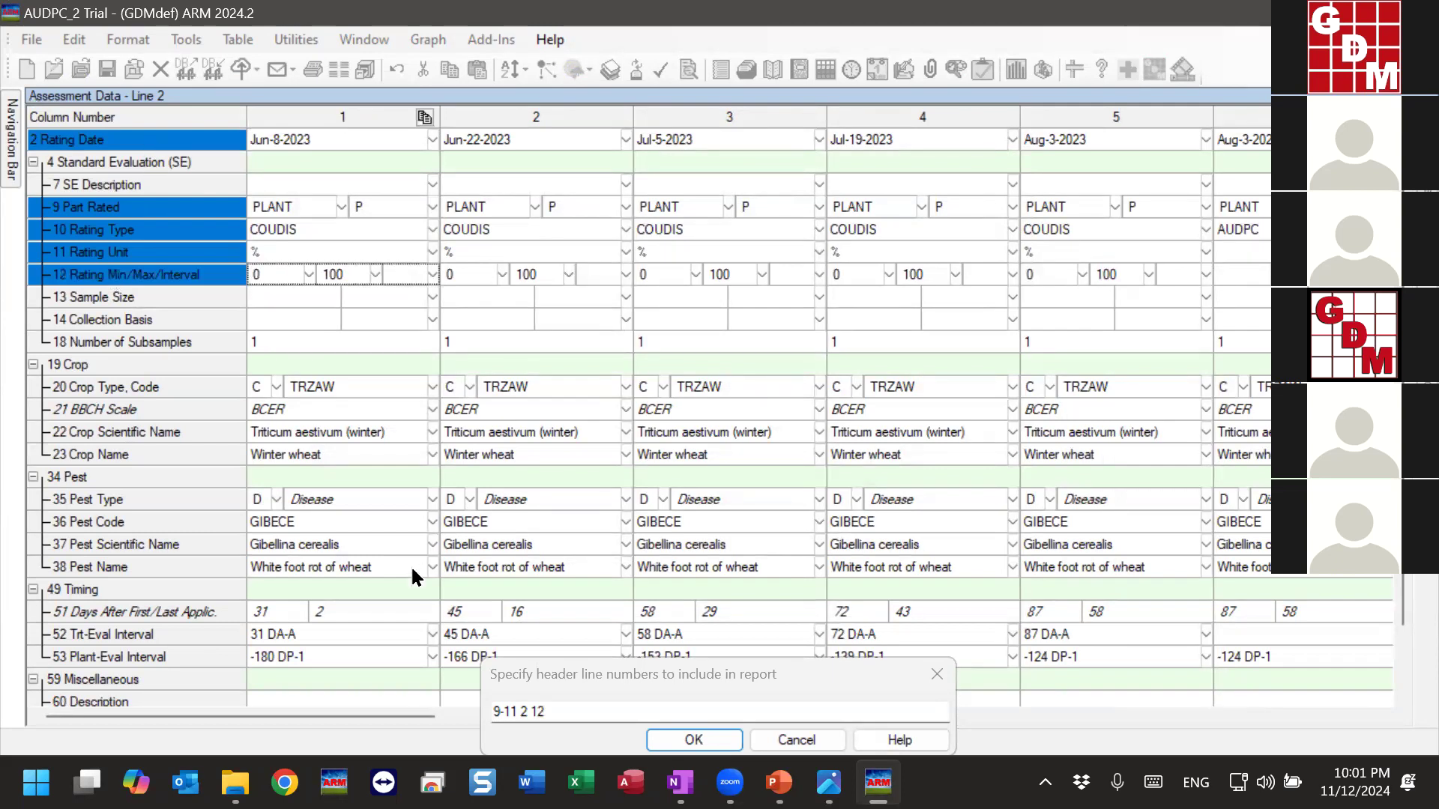
{"action": "left_click", "coordinate": [693, 740]}
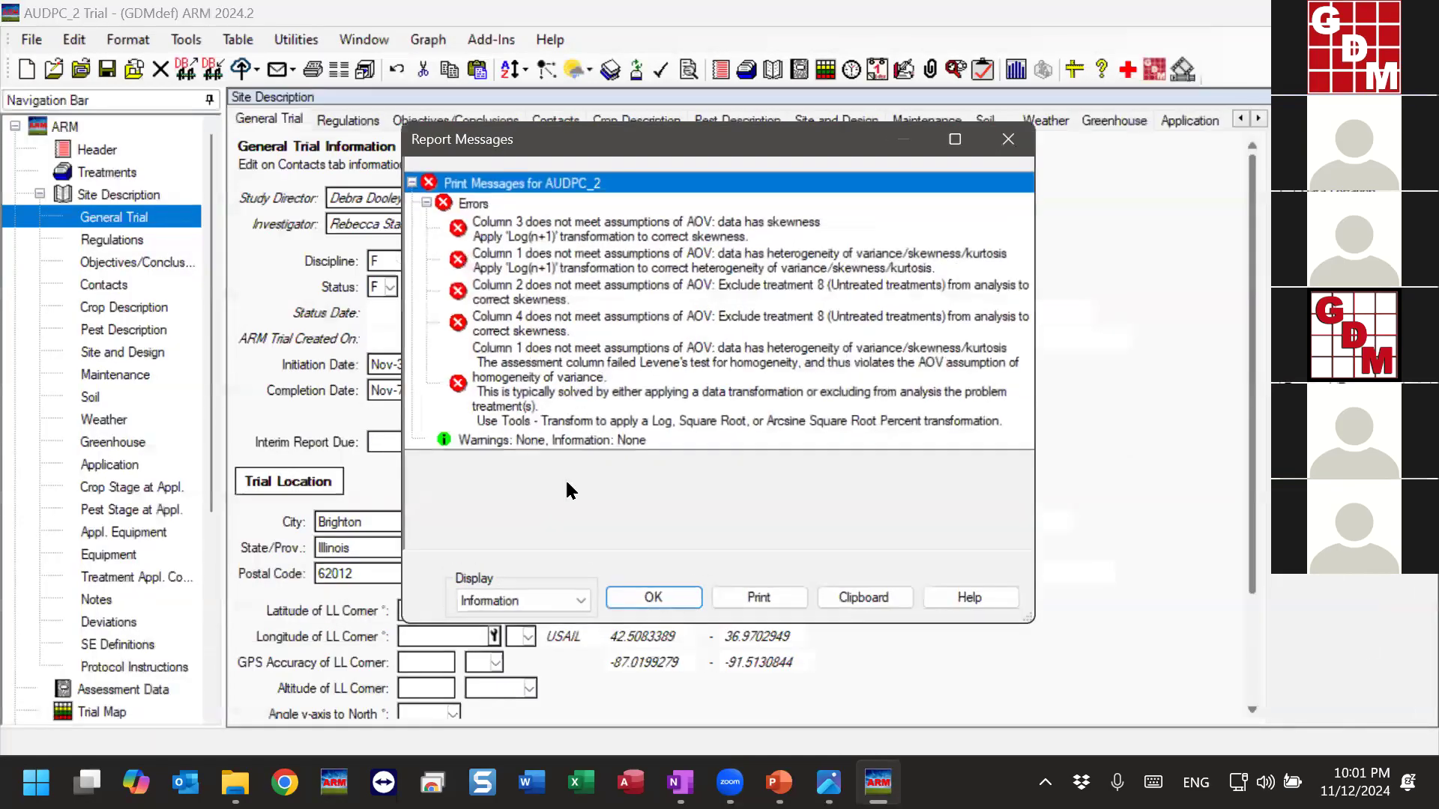
{"action": "left_click", "coordinate": [652, 600]}
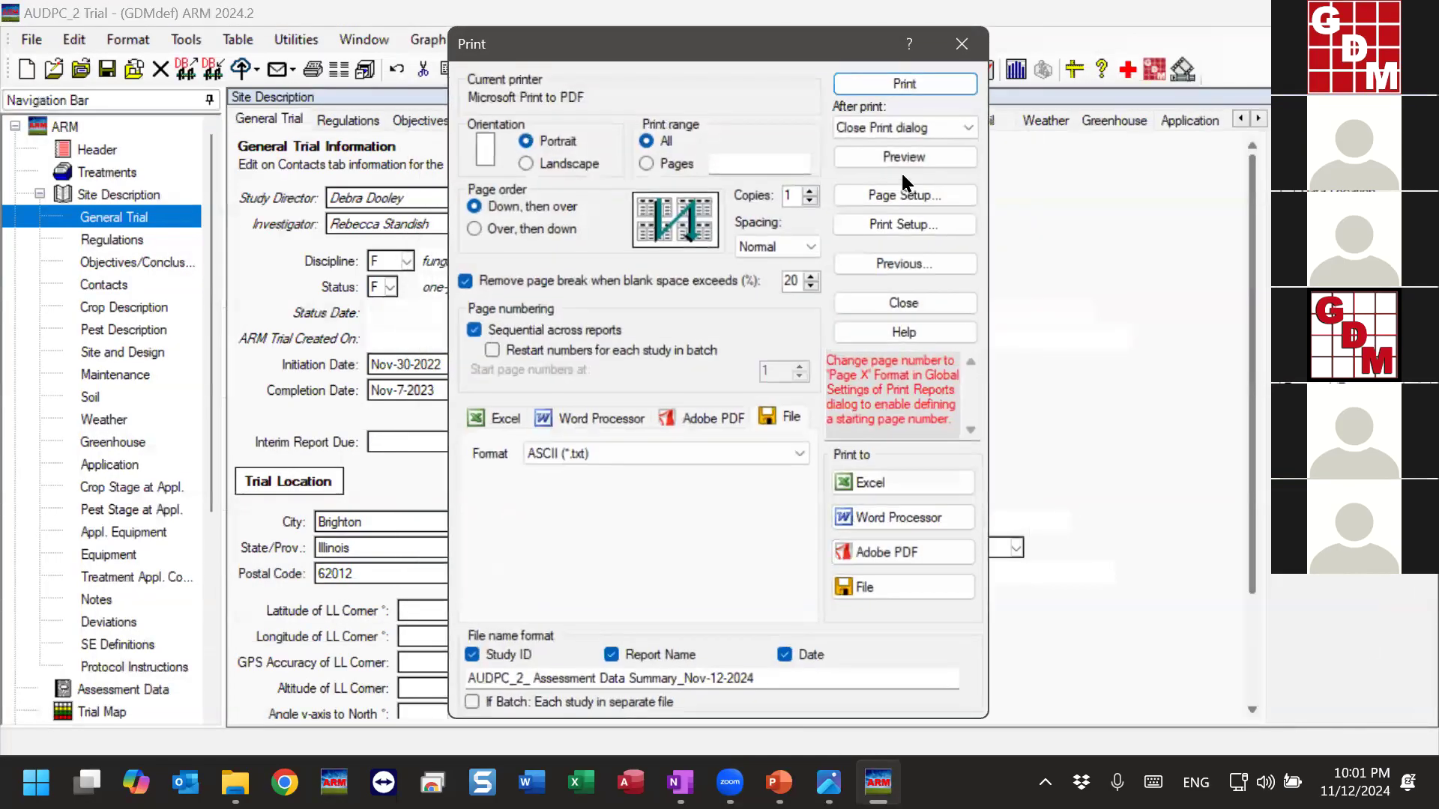
Preview the Assessment Data Summary at 150%, examine the order of its columns and header rows, and close the preview and print settings.
{"action": "left_click", "coordinate": [899, 163]}
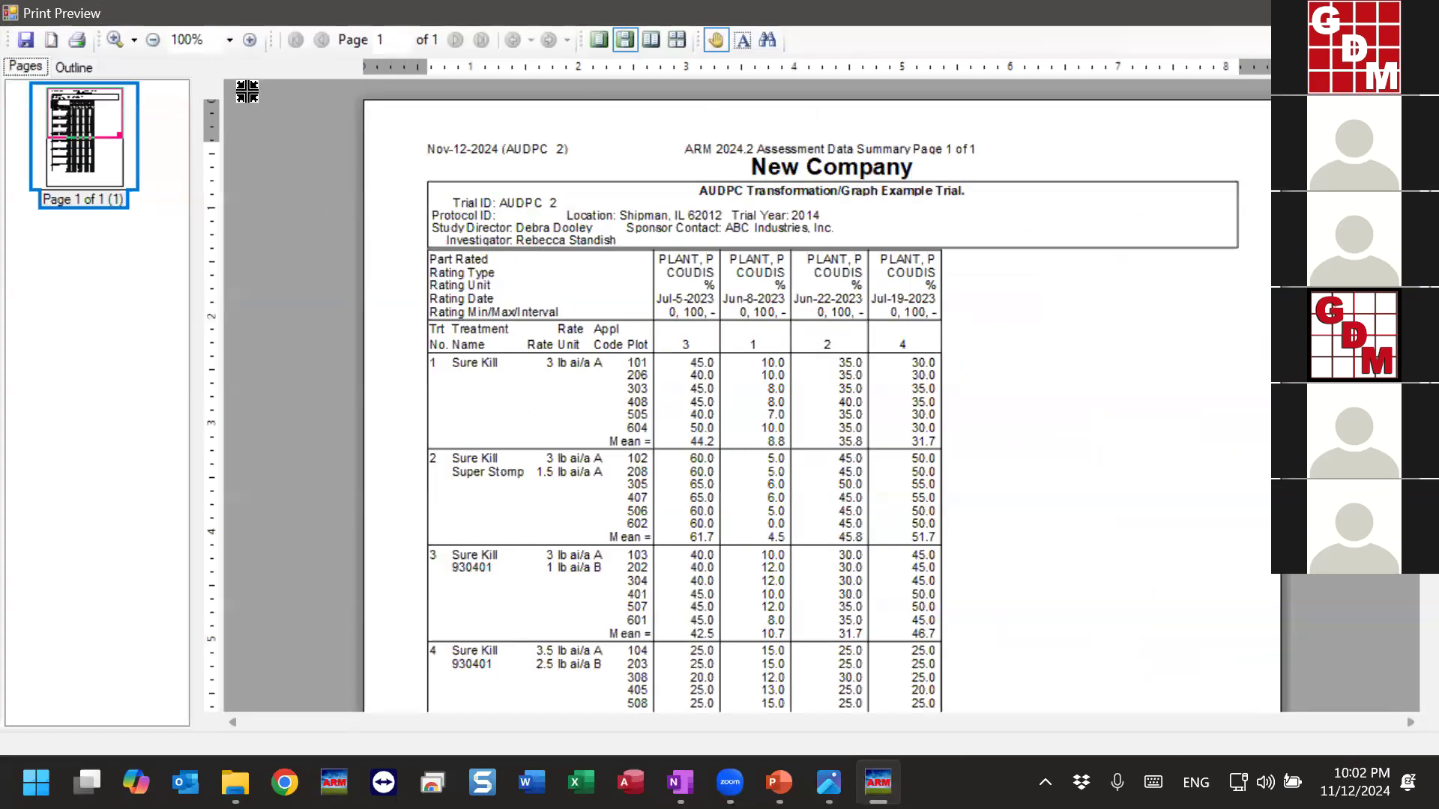
{"action": "left_click", "coordinate": [250, 39]}
{"action": "left_click", "coordinate": [249, 40]}
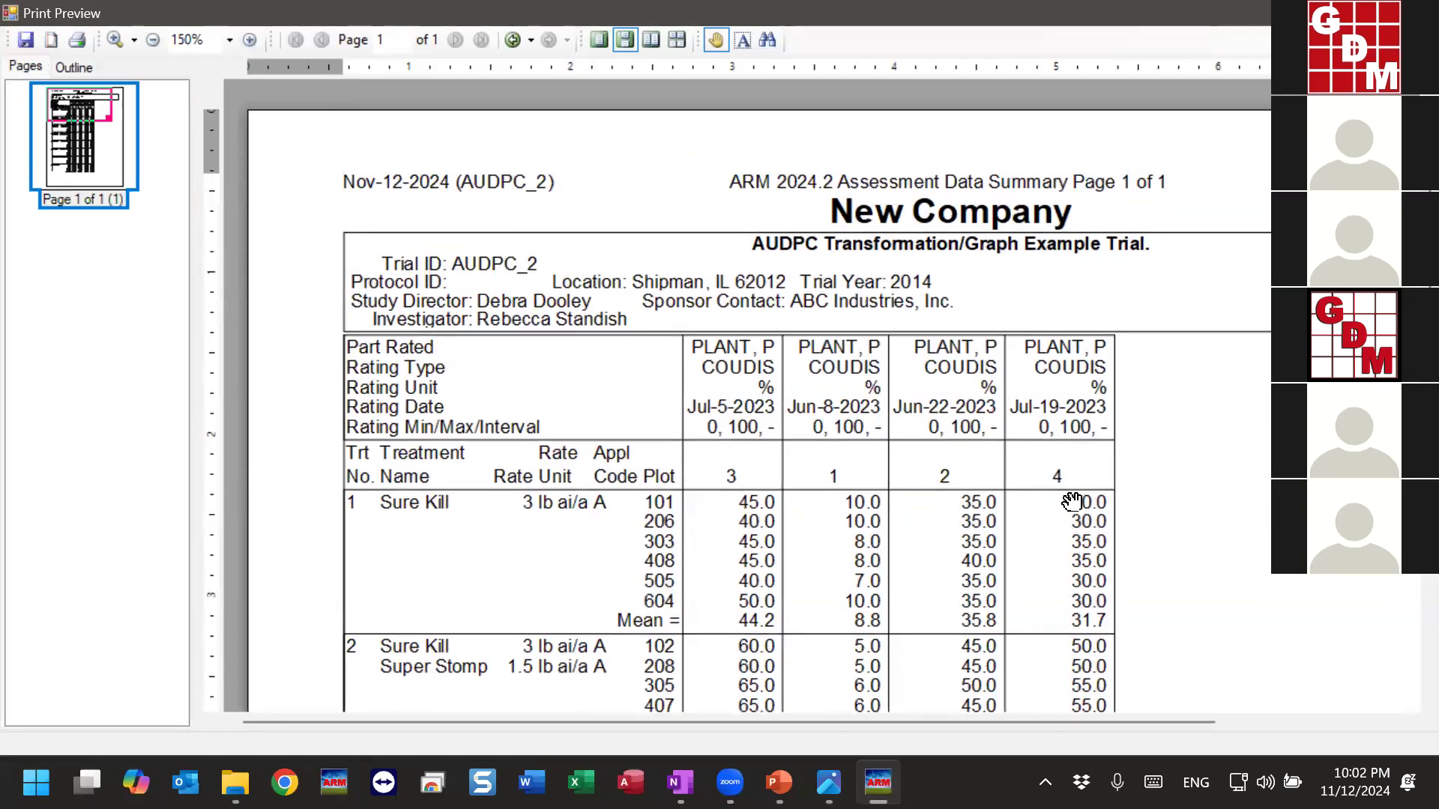
{"action": "mouse_move", "coordinate": [703, 575]}
{"action": "left_mouse_down"}
{"action": "mouse_move", "coordinate": [690, 450]}
{"action": "mouse_move", "coordinate": [689, 577]}
{"action": "left_mouse_up"}
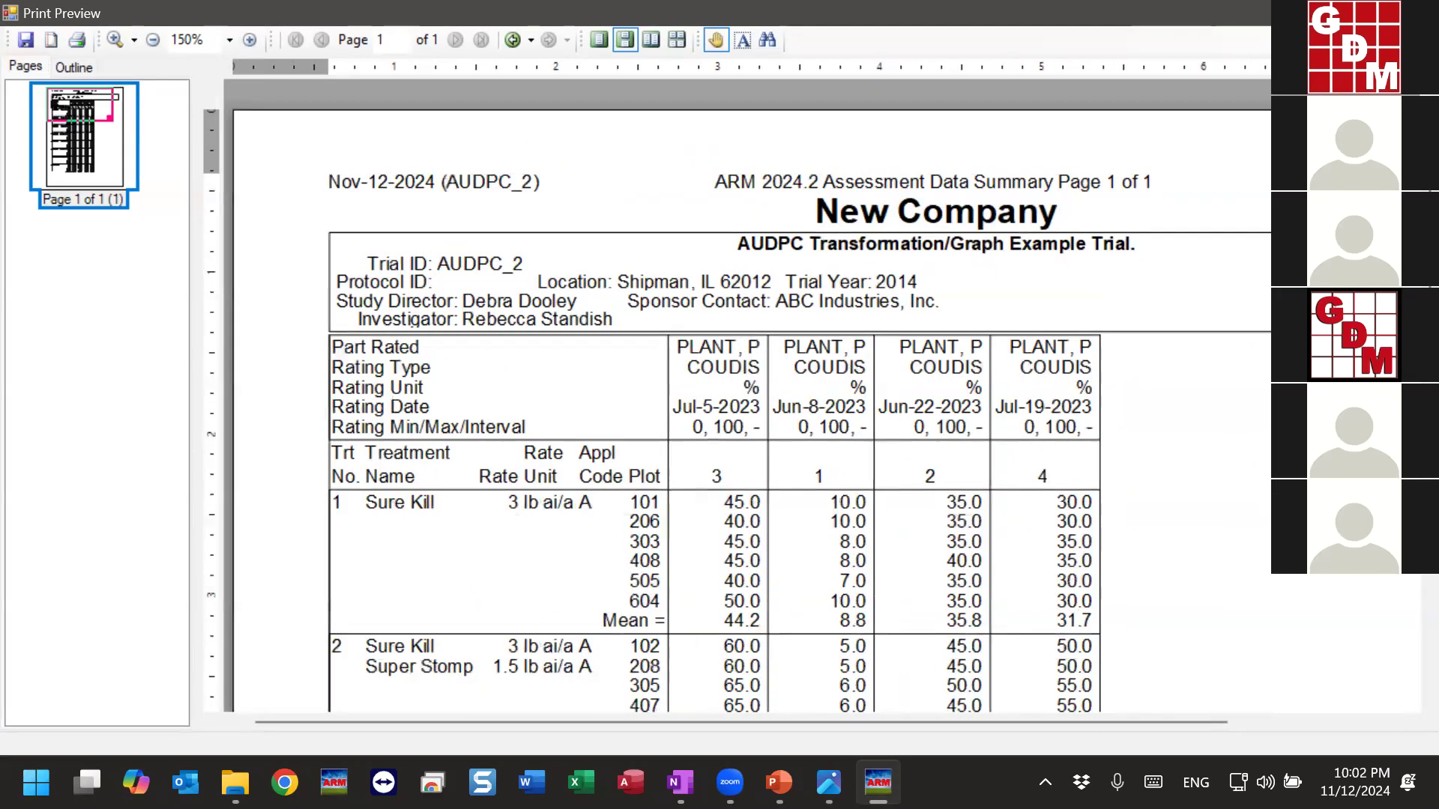
{"action": "left_click", "coordinate": [1416, 13]}
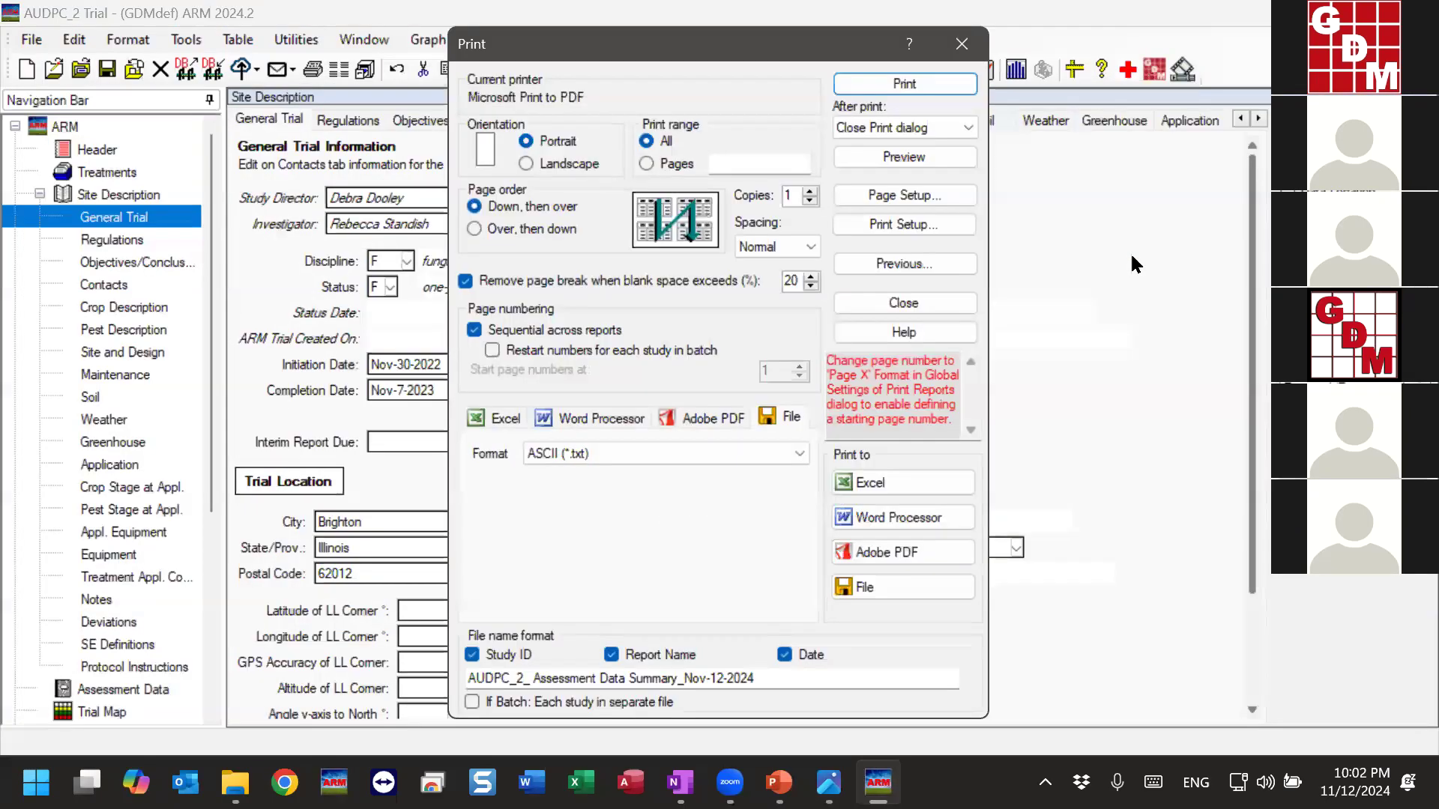
{"action": "left_click", "coordinate": [937, 301]}
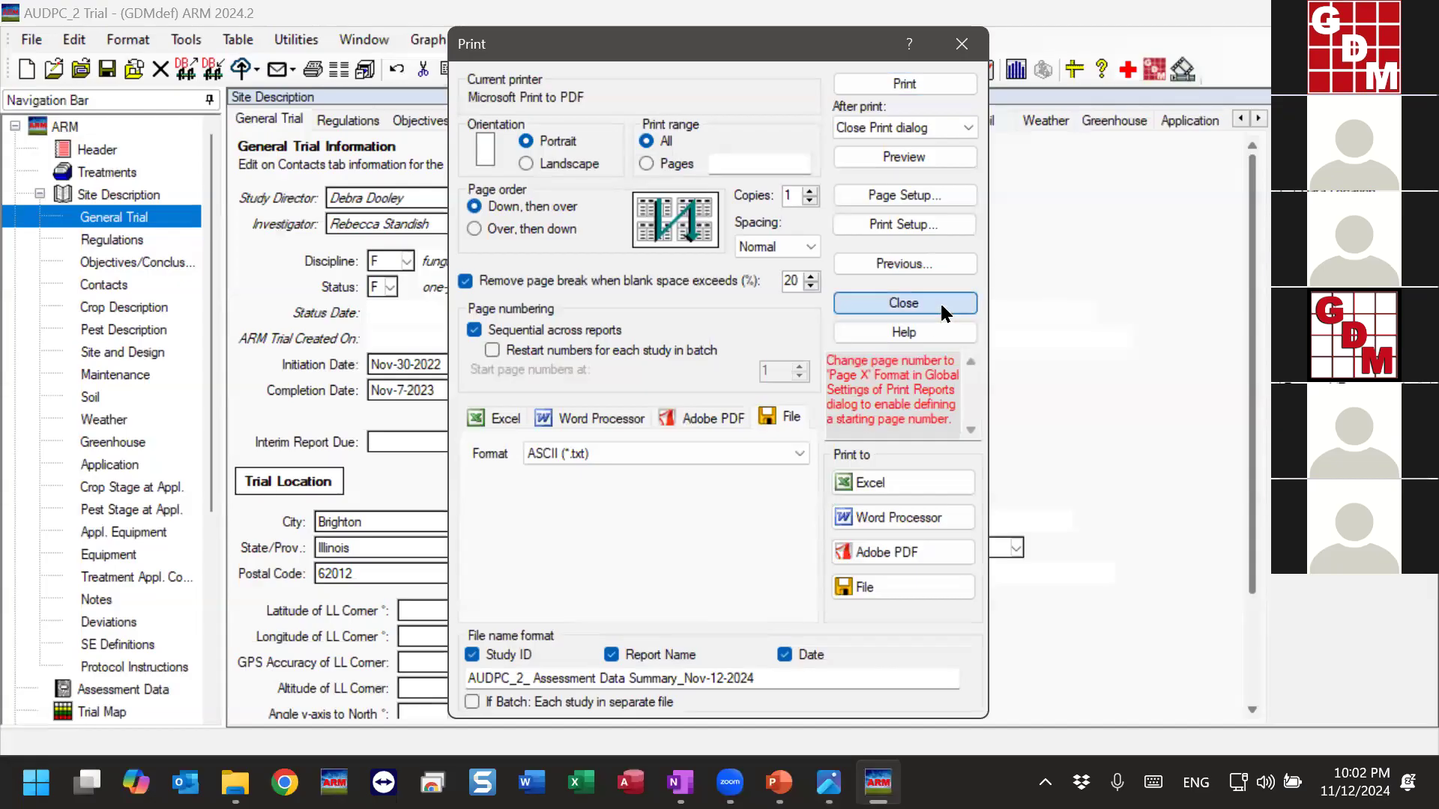